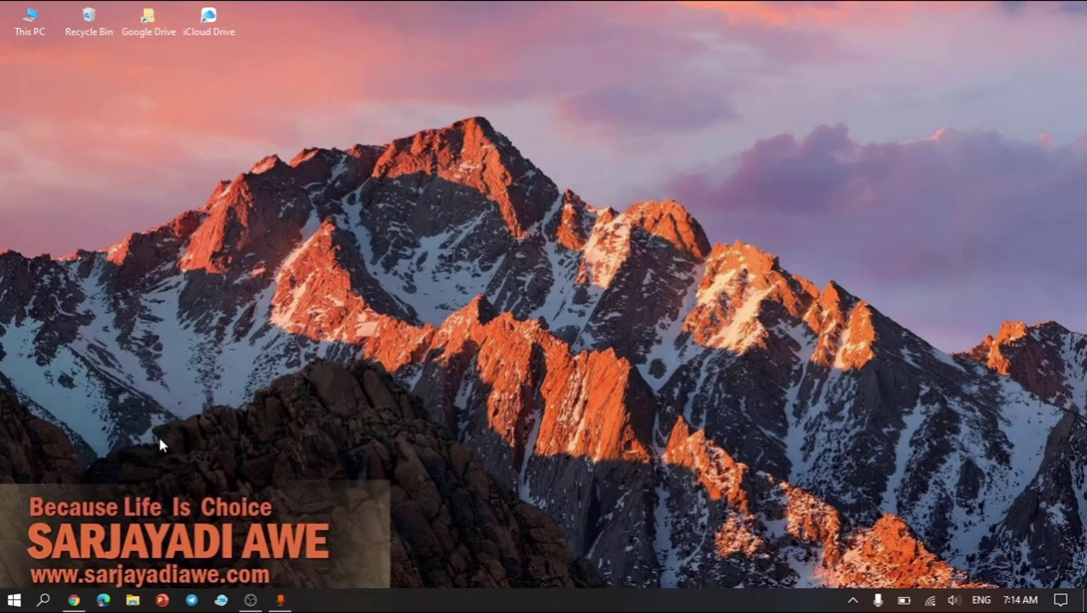
Step: Switch to Chrome and open My Drive in Google Drive for the signed-in account
{"action": "left_click", "coordinate": [73, 601]}
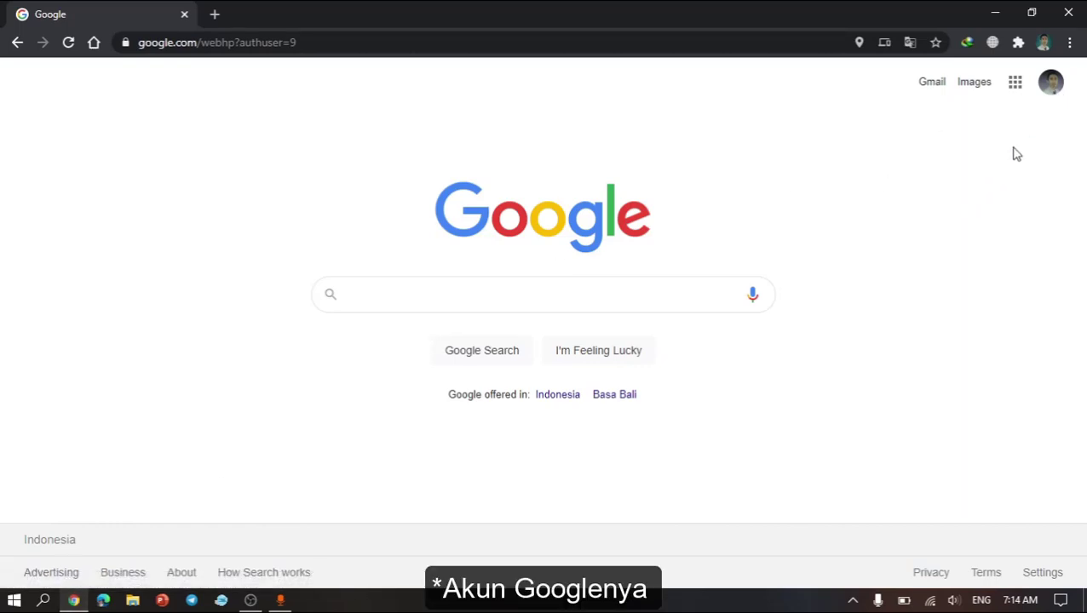
{"action": "left_click", "coordinate": [1017, 86]}
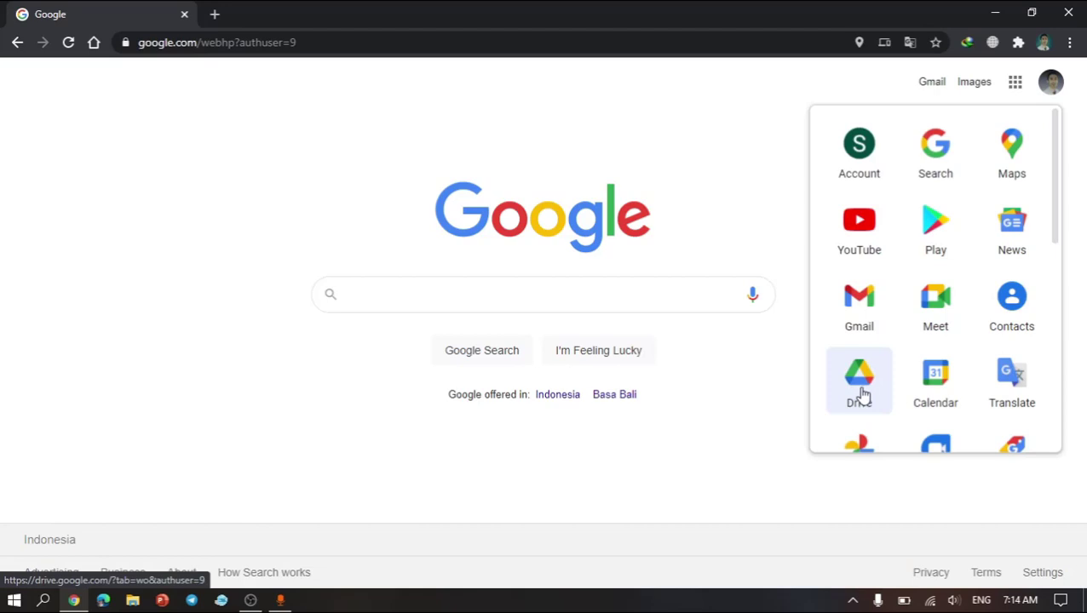
{"action": "scroll", "coordinate": [862, 392], "scroll_direction": "down", "scroll_amount": 2}
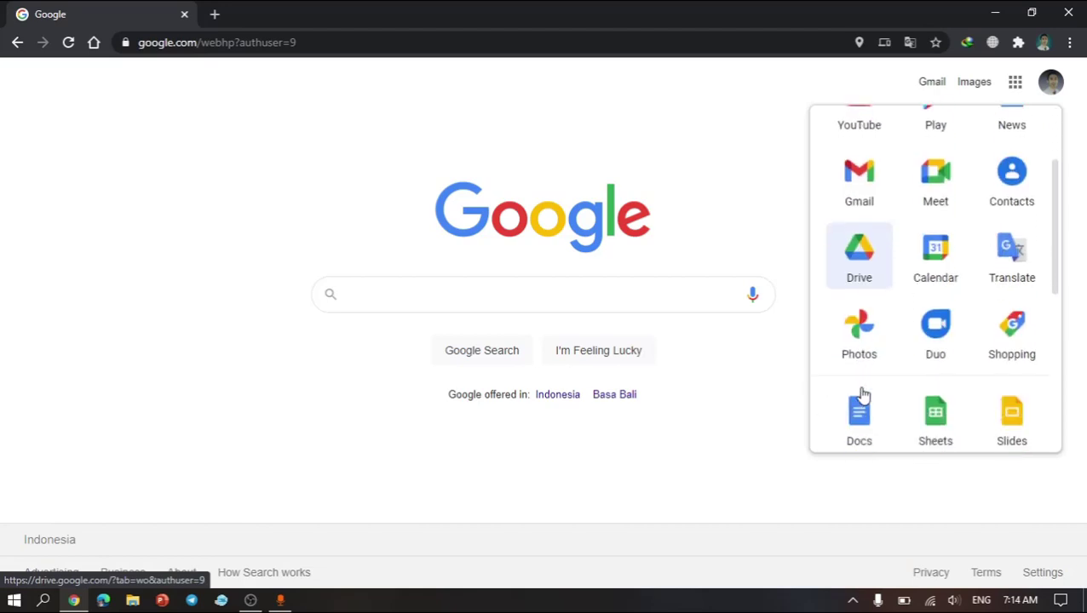
{"action": "left_click", "coordinate": [867, 281]}
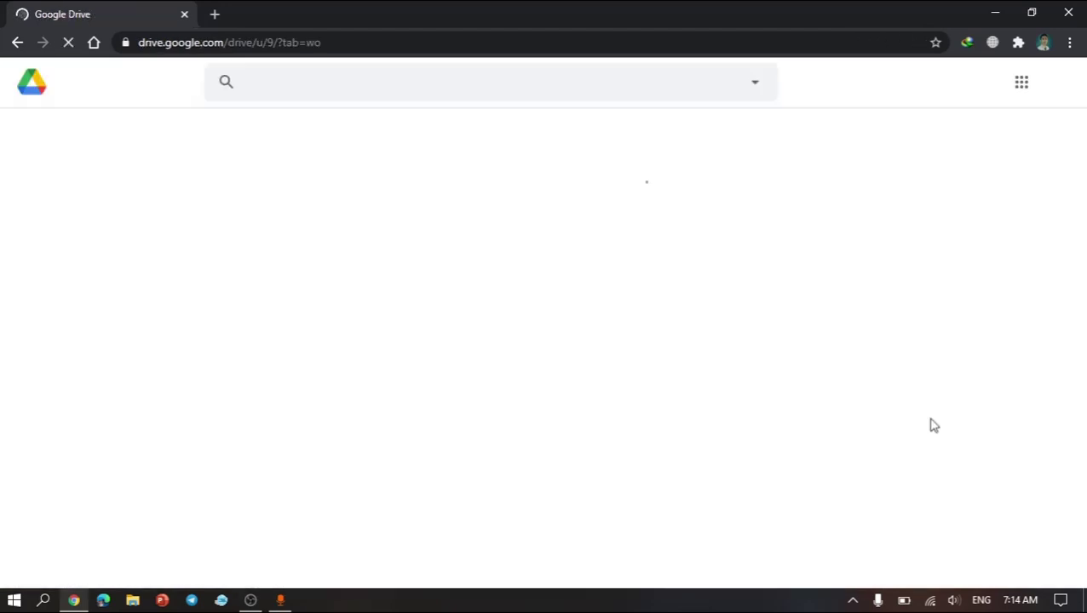
{"action": "left_click", "coordinate": [97, 195]}
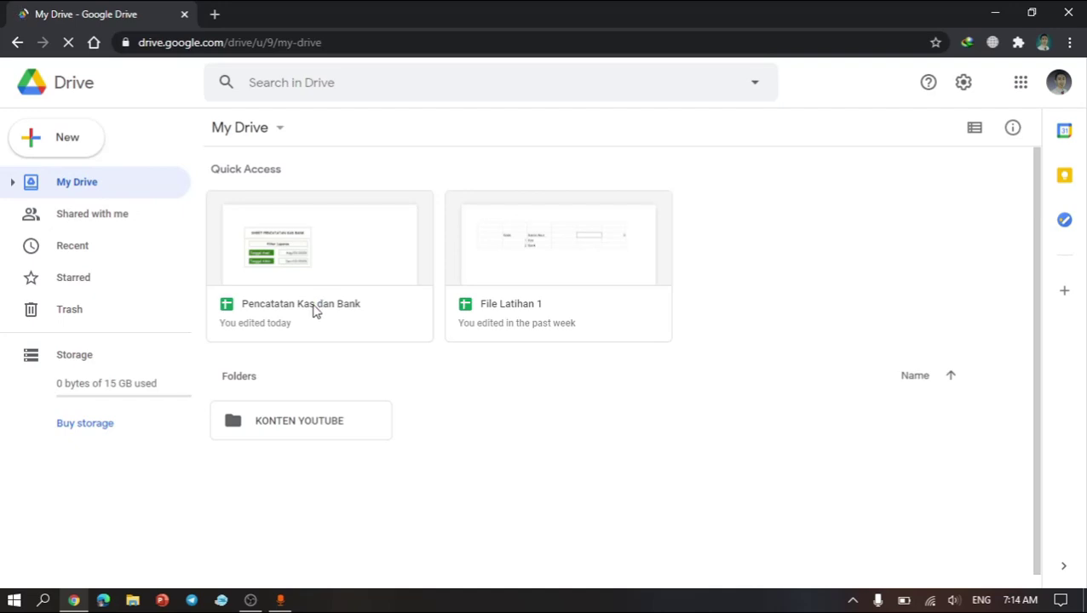
Step: Open the Pencatatan Kas dan Bank spreadsheet from My Drive and view its MENU sheet
{"action": "left_click", "coordinate": [315, 311]}
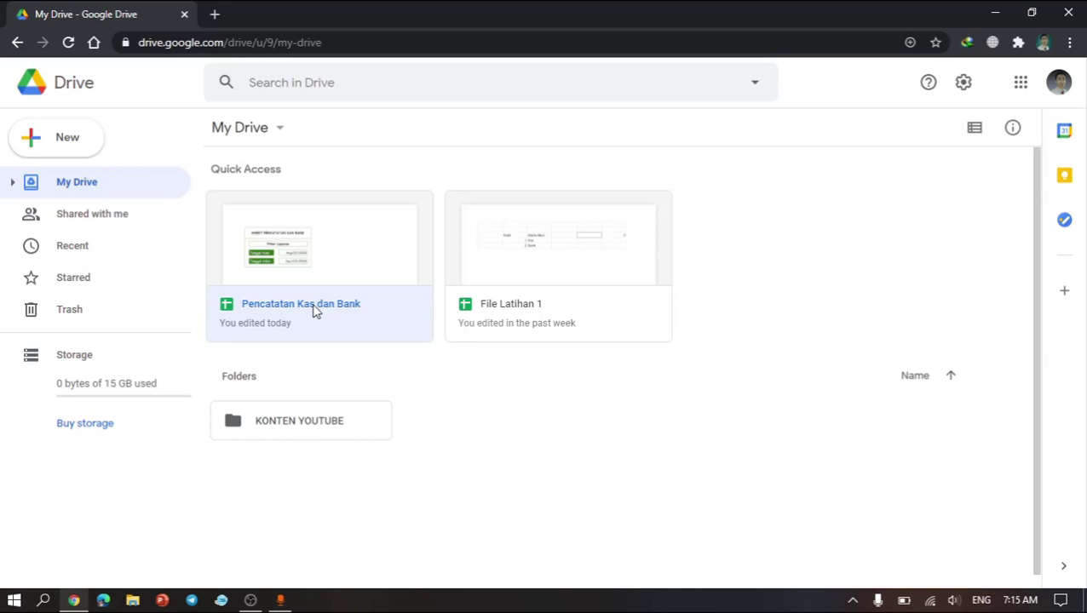
{"action": "double_click", "coordinate": [315, 312]}
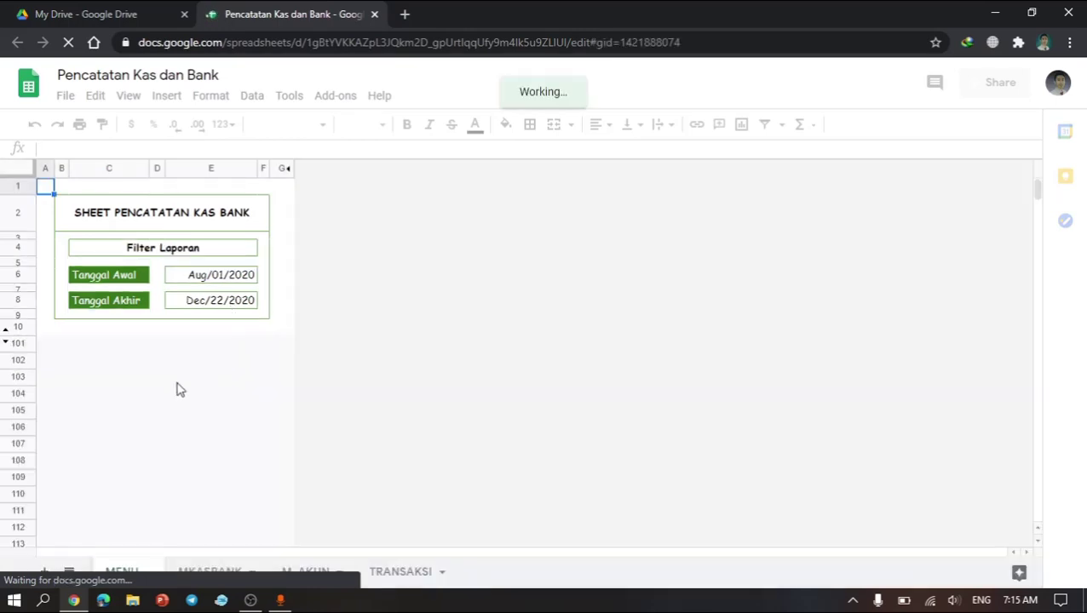
{"action": "left_click", "coordinate": [178, 388]}
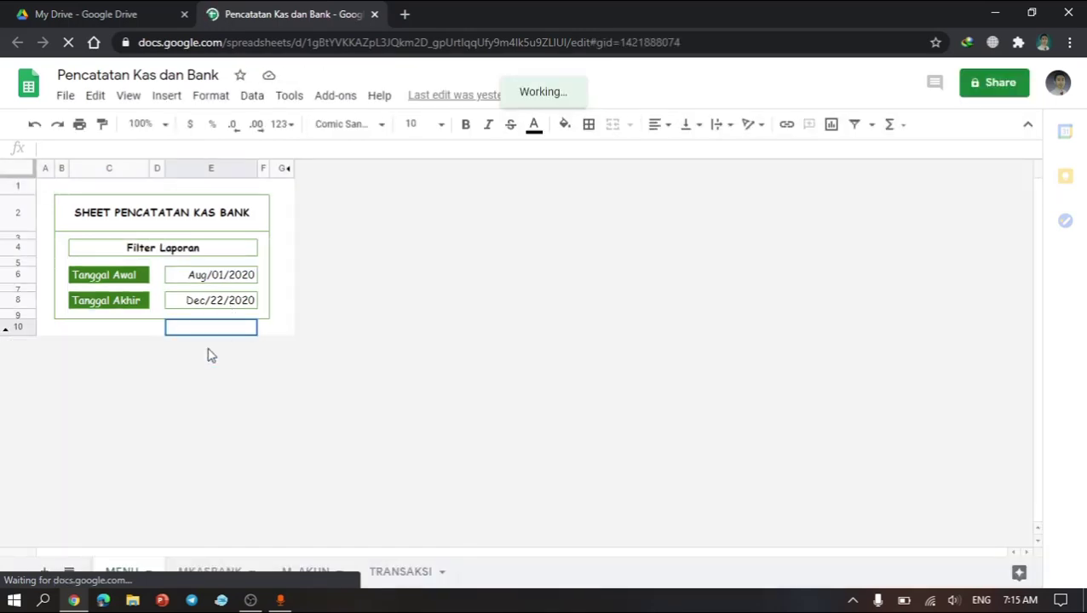
{"action": "left_click", "coordinate": [281, 281]}
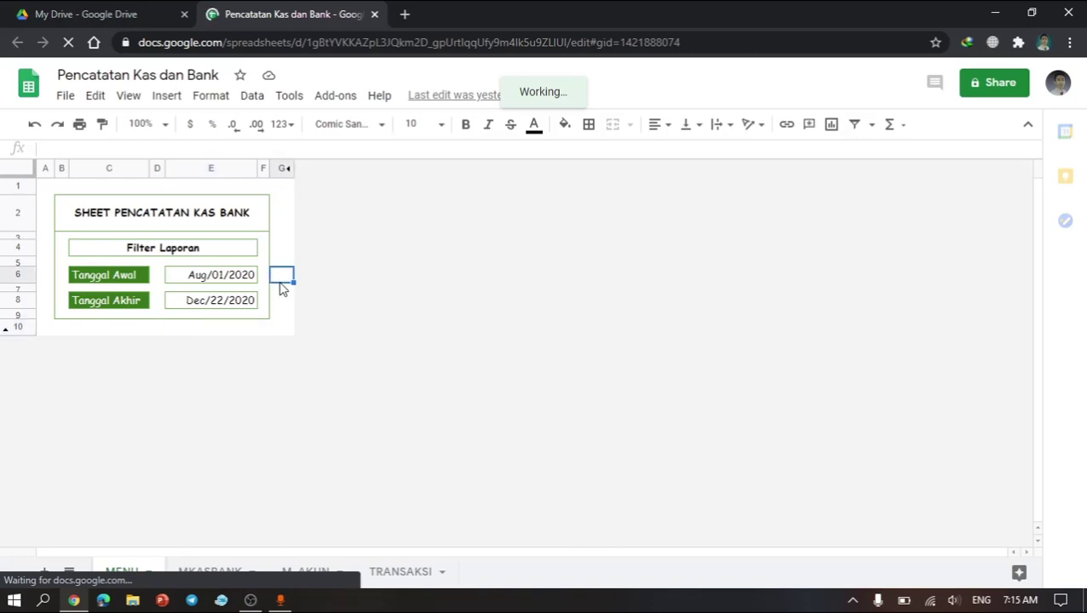
{"action": "left_click", "coordinate": [276, 228]}
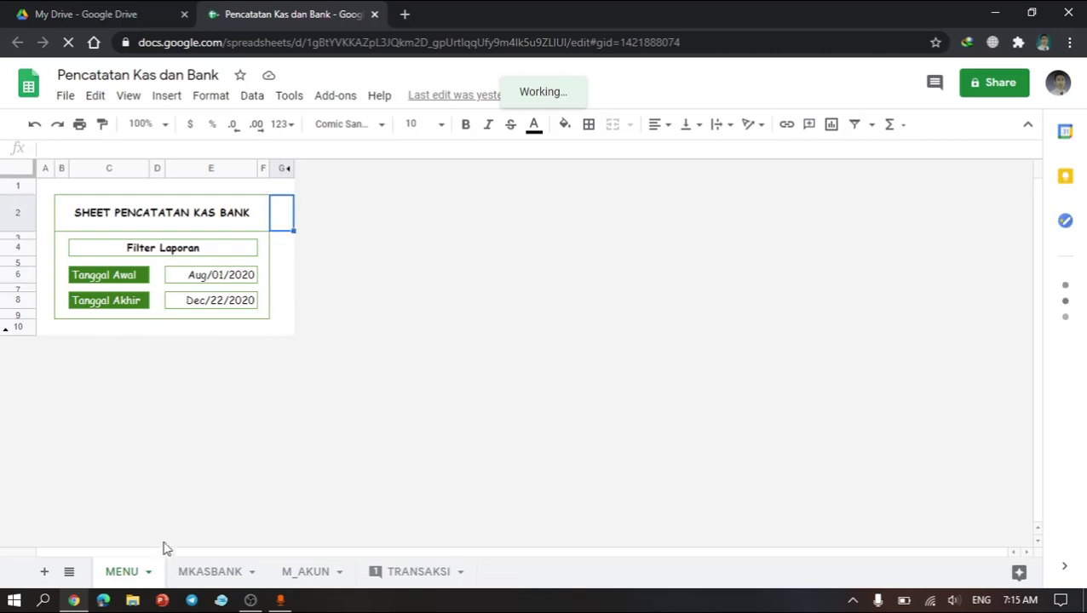
Step: Examine the MKASBANK, M_AKUN and TRANSAKSI sheets, including the totals column of the account list in M_AKUN
{"action": "left_click", "coordinate": [212, 575]}
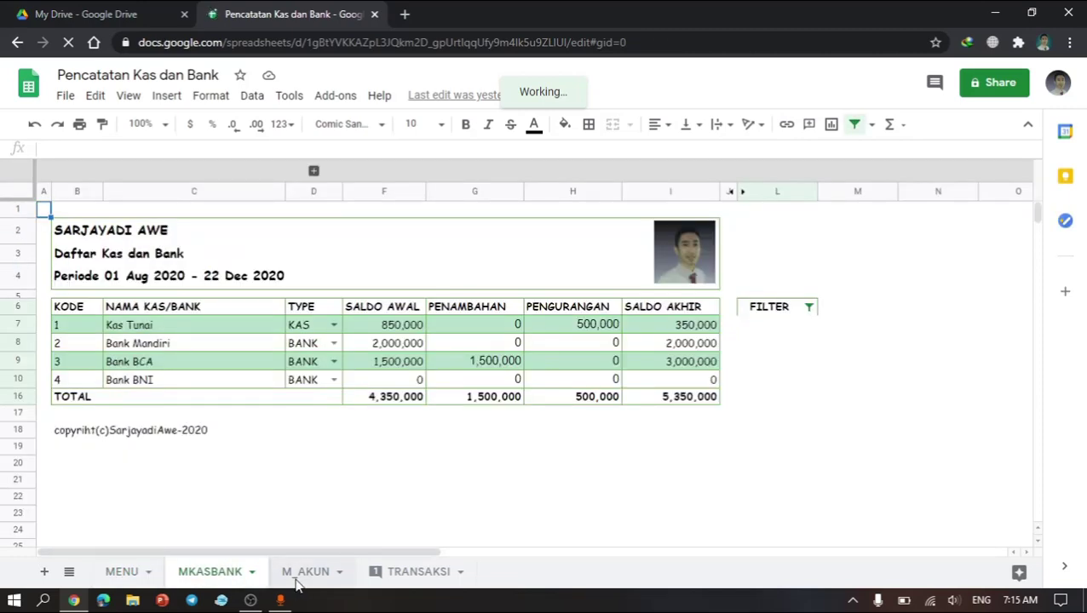
{"action": "left_click", "coordinate": [294, 572]}
{"action": "left_click", "coordinate": [394, 581]}
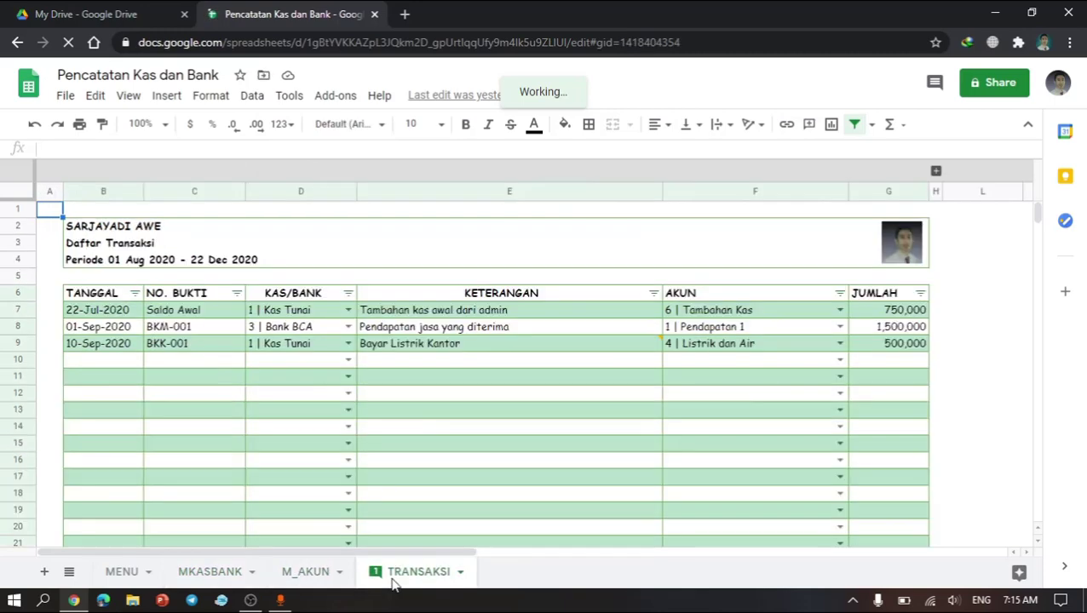
{"action": "left_click", "coordinate": [306, 575]}
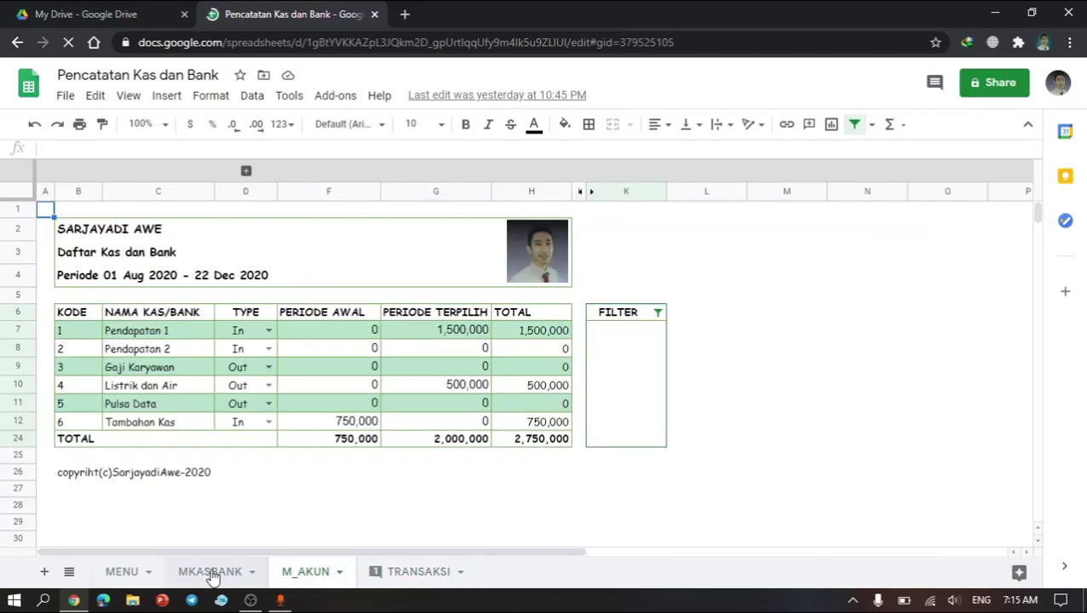
{"action": "left_click", "coordinate": [213, 576]}
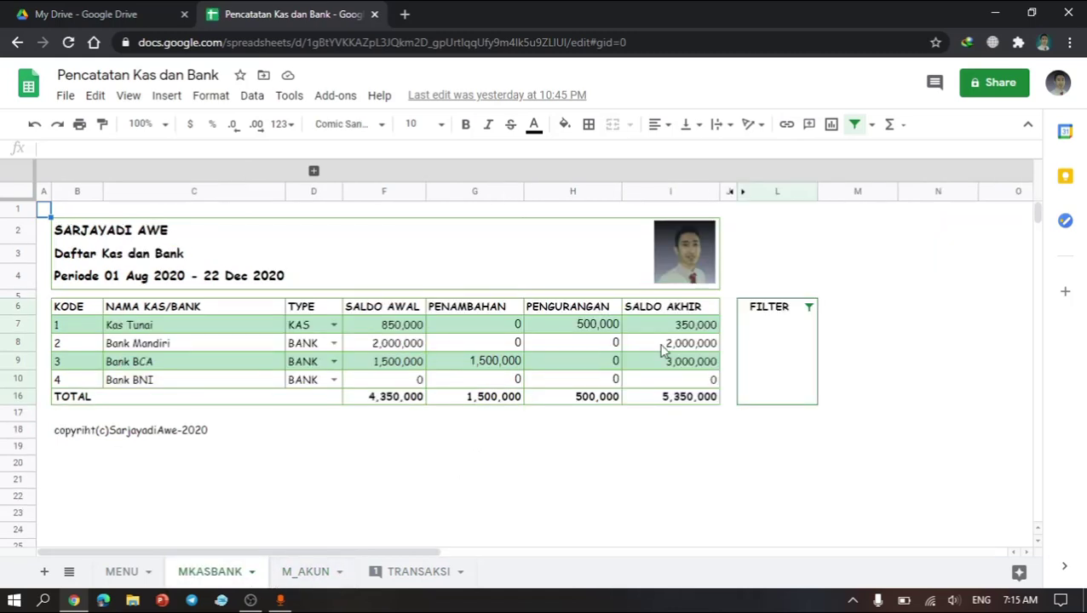
{"action": "left_click", "coordinate": [313, 572]}
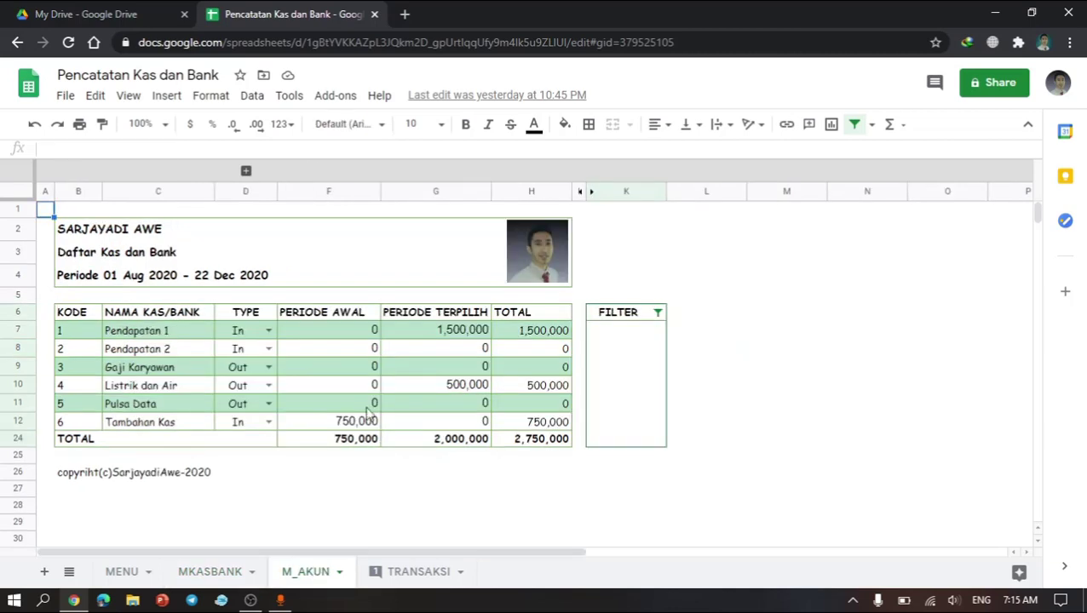
{"action": "left_click_drag", "start_coordinate": [527, 352], "coordinate": [525, 423]}
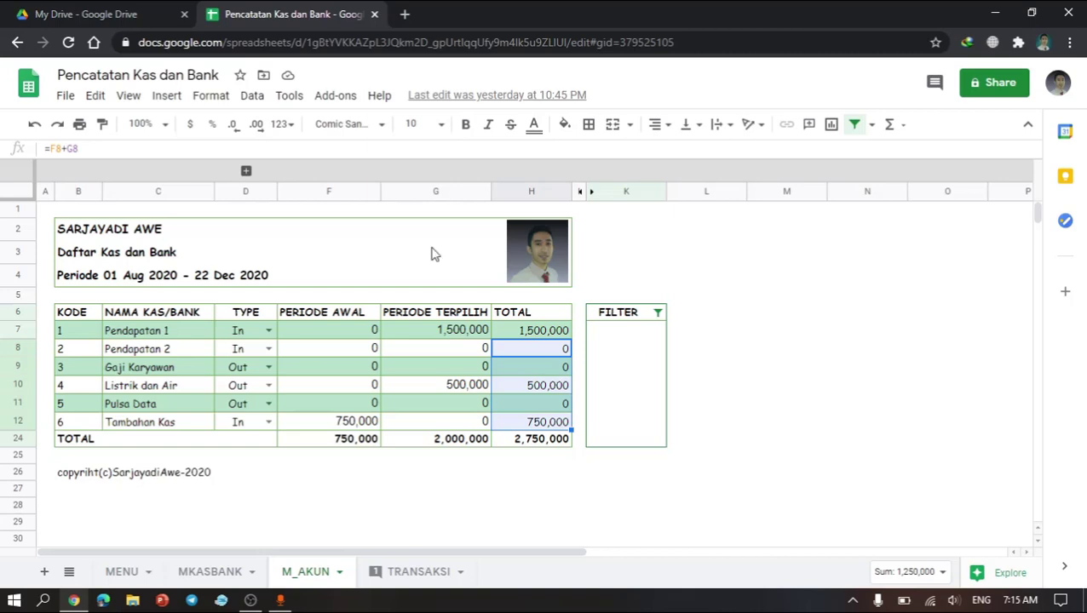
{"action": "left_click", "coordinate": [436, 333]}
{"action": "left_click", "coordinate": [513, 335]}
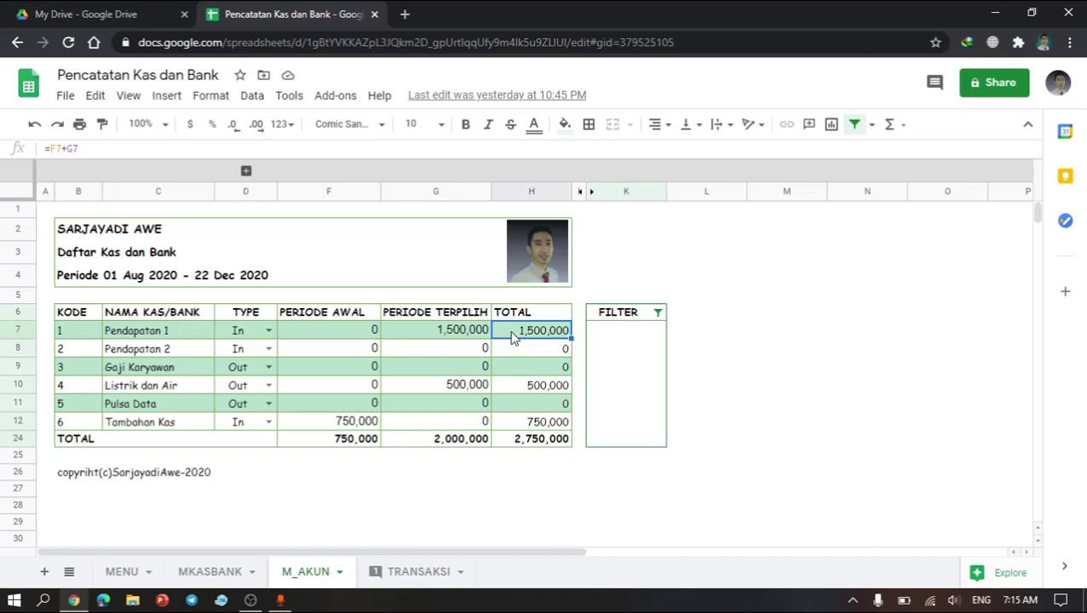
Step: Create a blank Google Sheets spreadsheet inside the KONTEN YOUTUBE folder in Google Drive
{"action": "left_click", "coordinate": [93, 12]}
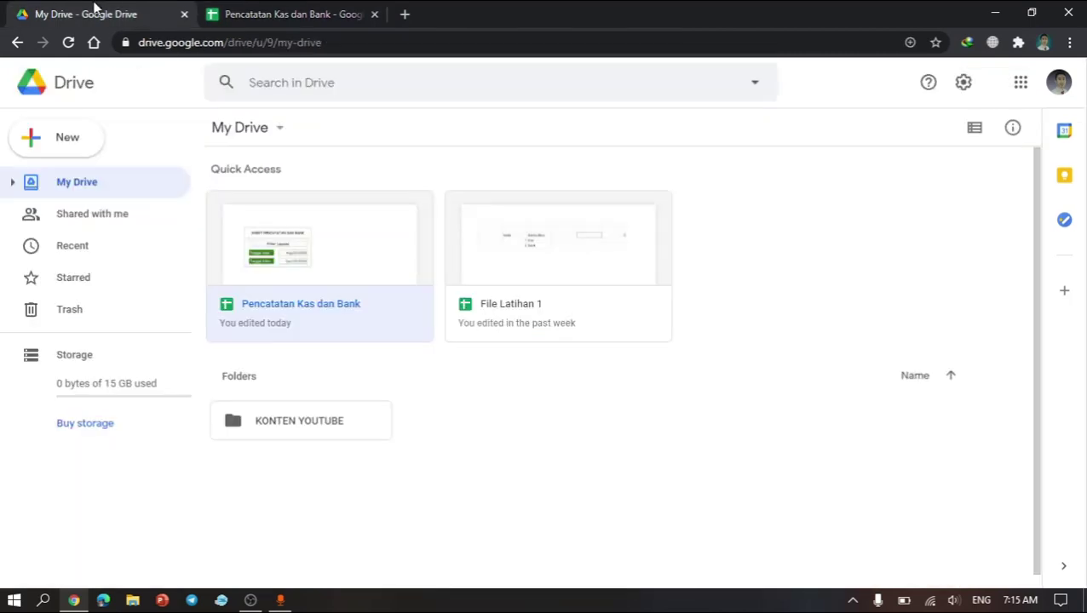
{"action": "left_click", "coordinate": [341, 422]}
{"action": "double_click", "coordinate": [312, 430]}
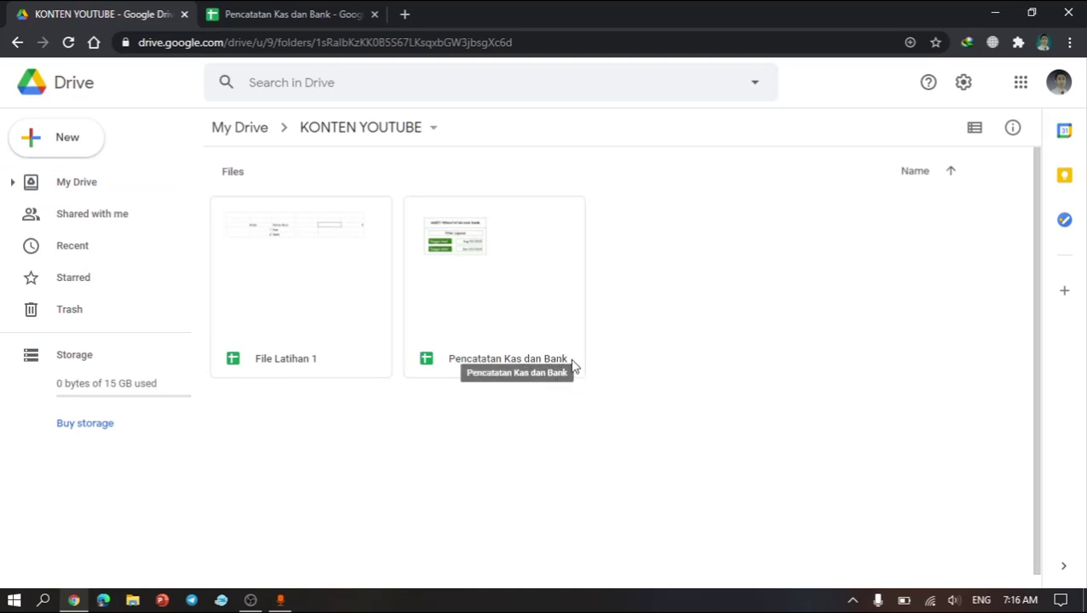
{"action": "left_click", "coordinate": [64, 146]}
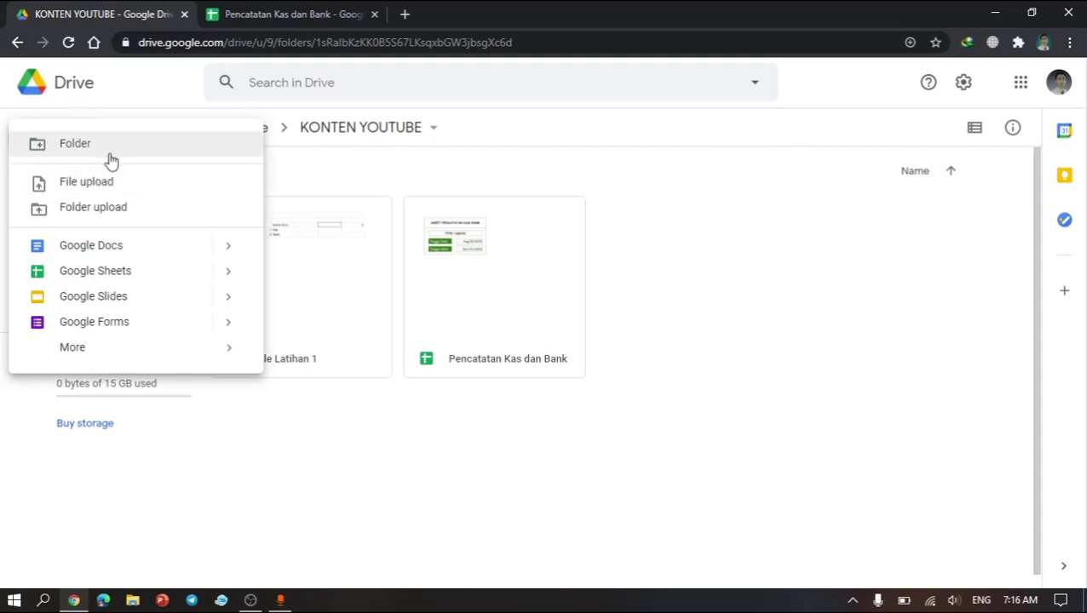
{"action": "mouse_move", "coordinate": [234, 309]}
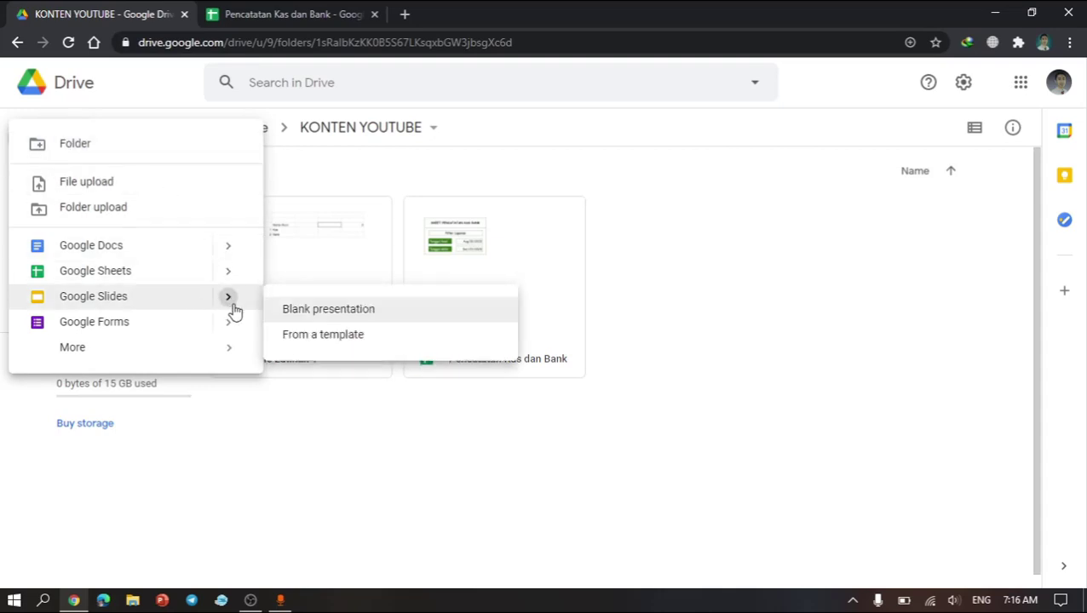
{"action": "mouse_move", "coordinate": [228, 273]}
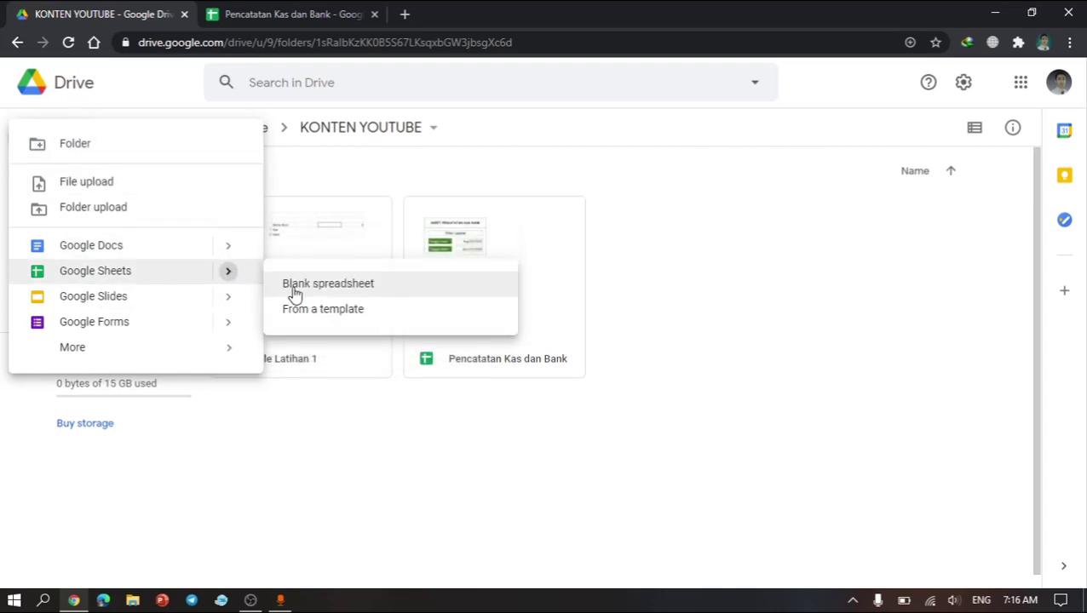
{"action": "left_click", "coordinate": [353, 290]}
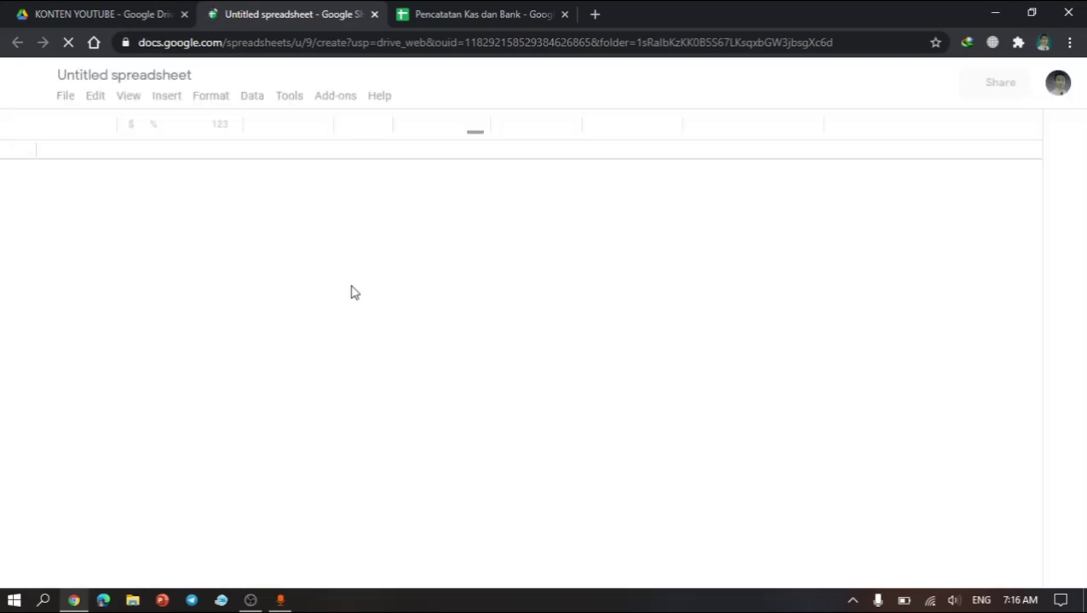
Step: View the options for creating a new file from within the Pencatatan Kas dan Bank spreadsheet
{"action": "left_click", "coordinate": [438, 8]}
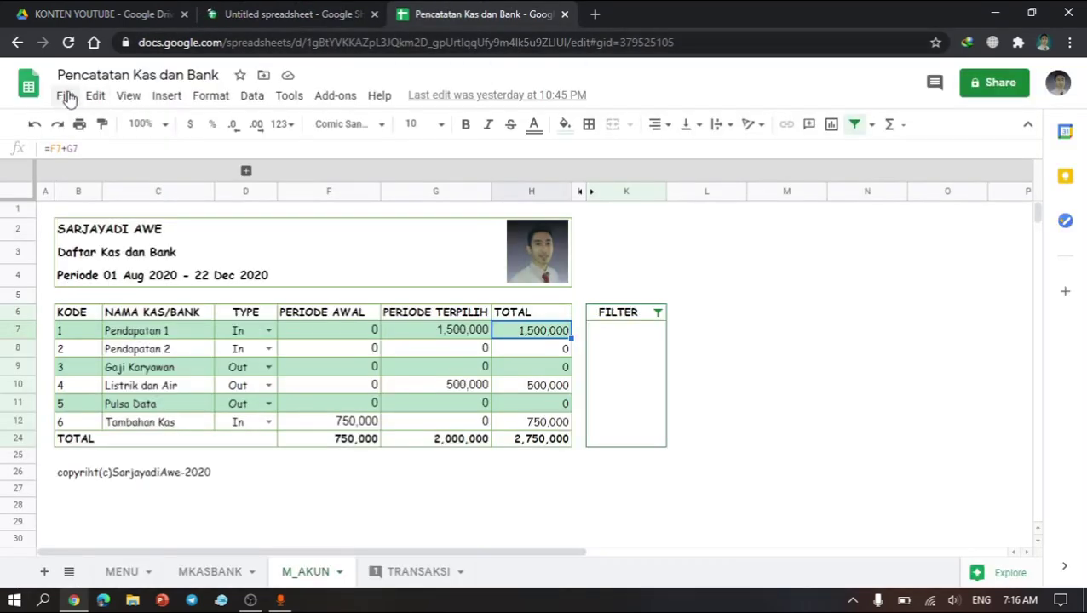
{"action": "left_click", "coordinate": [66, 97]}
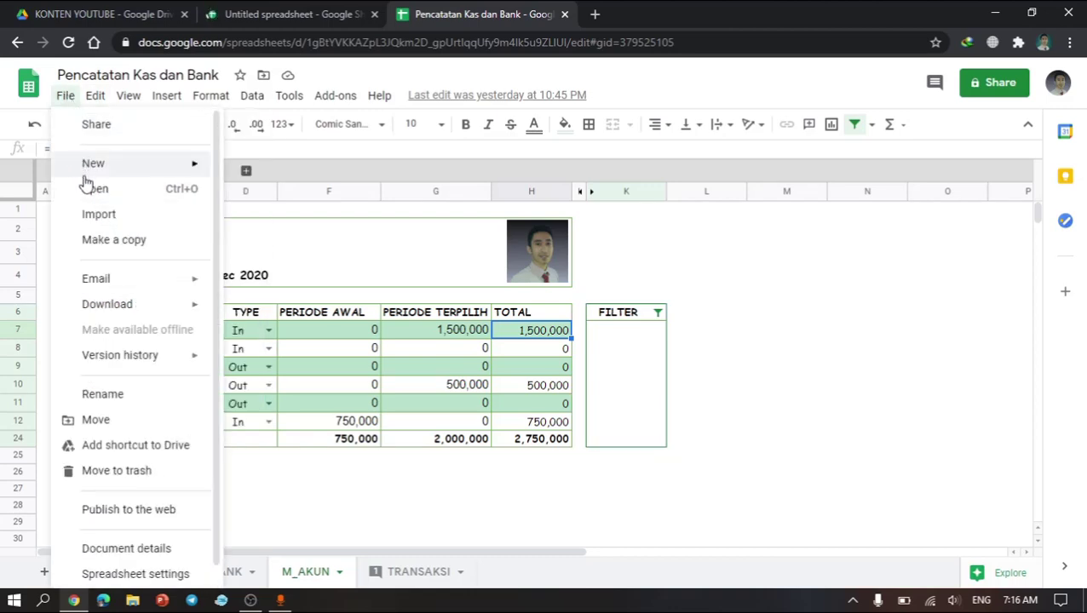
{"action": "mouse_move", "coordinate": [93, 169]}
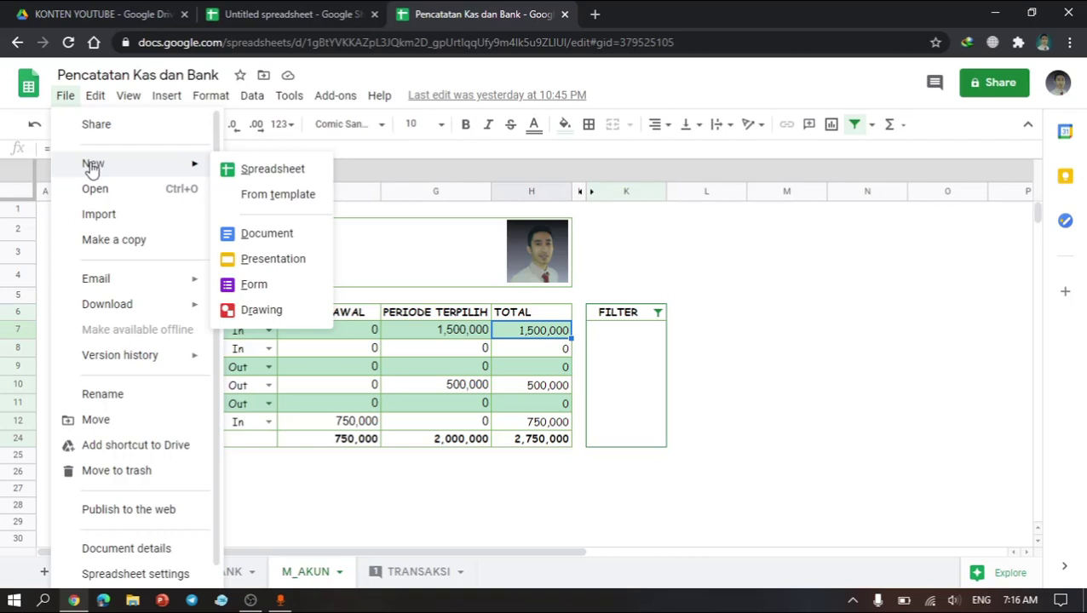
Step: Rename the untitled spreadsheet as LATIHAN PENCATATAN KAS BANK and check its folder location in Drive
{"action": "left_click", "coordinate": [323, 8]}
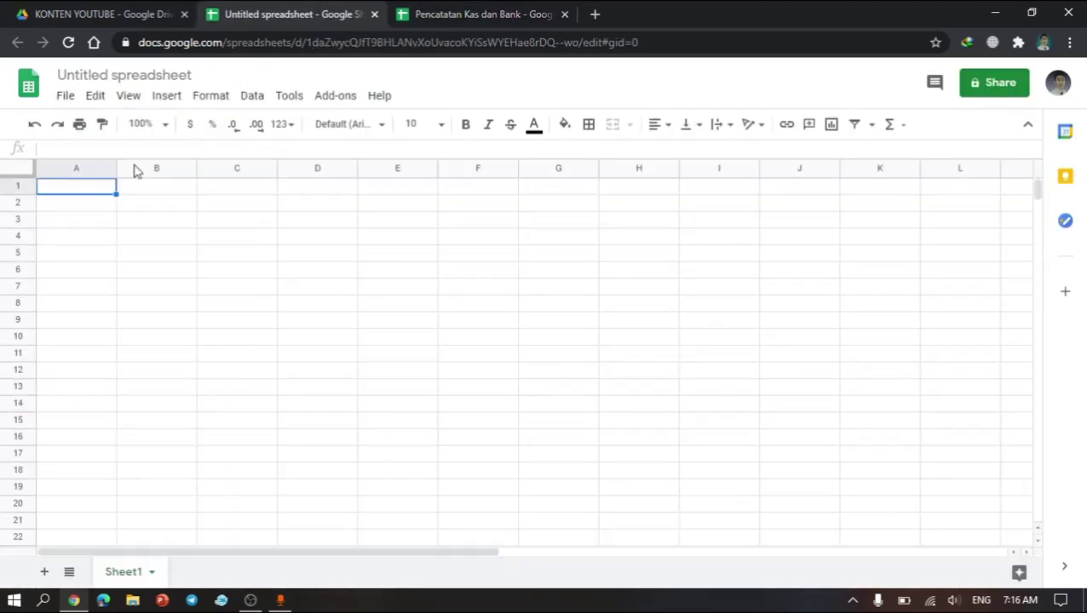
{"action": "left_click", "coordinate": [168, 80]}
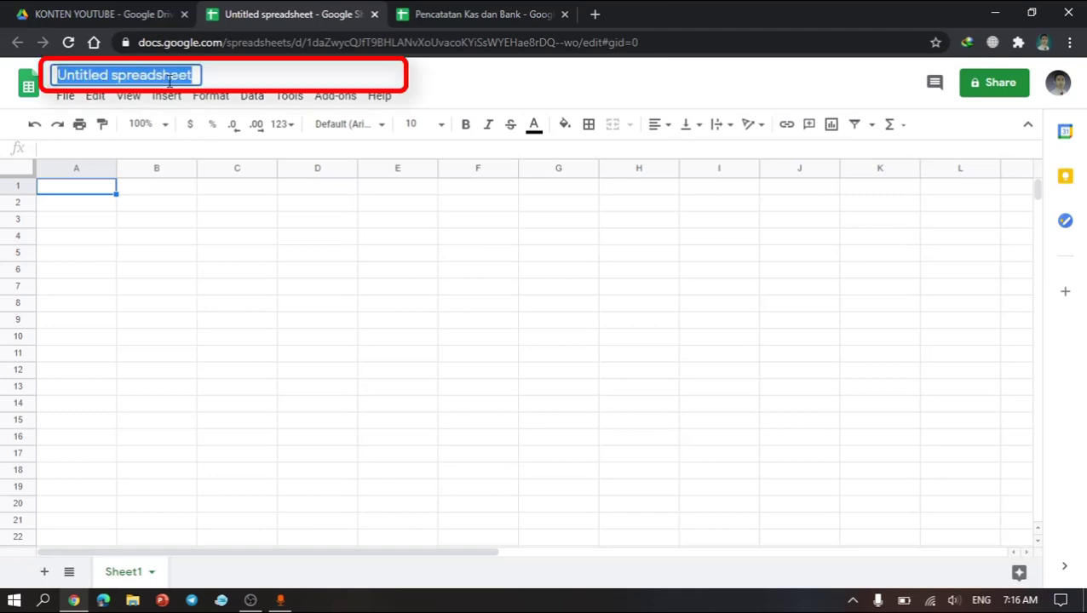
{"action": "type", "text": "LATI"}
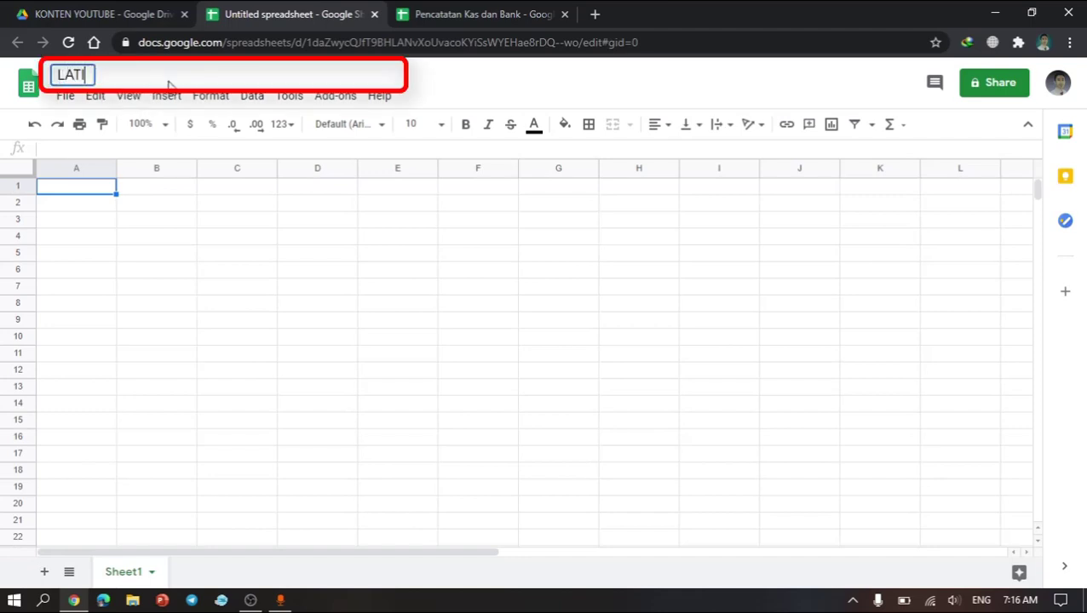
{"action": "type", "text": "HAN K"}
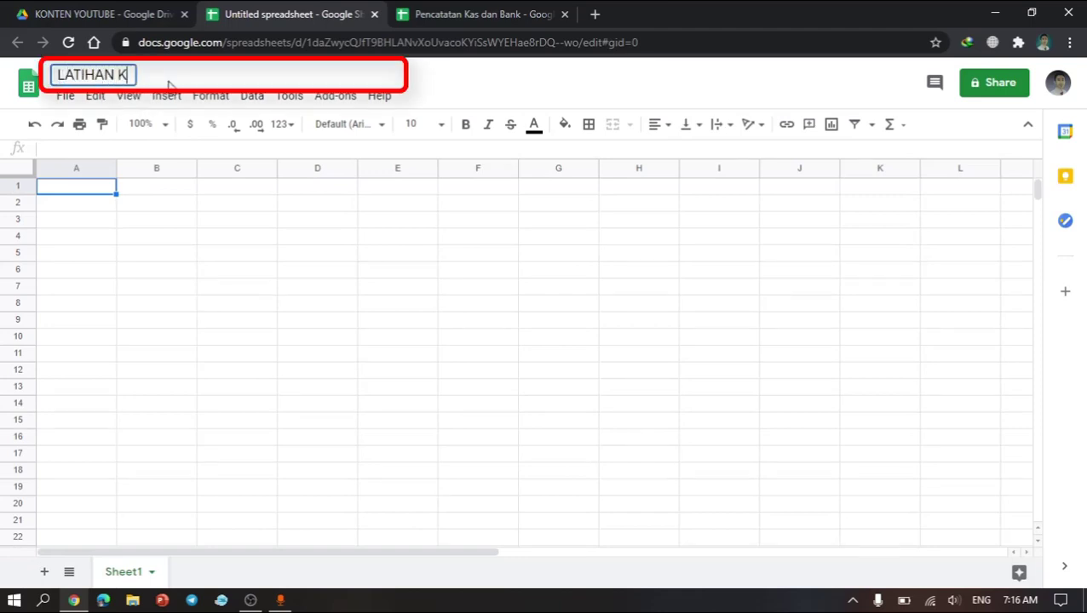
{"action": "key", "text": "BackSpace"}
{"action": "type", "text": "PENCATA"}
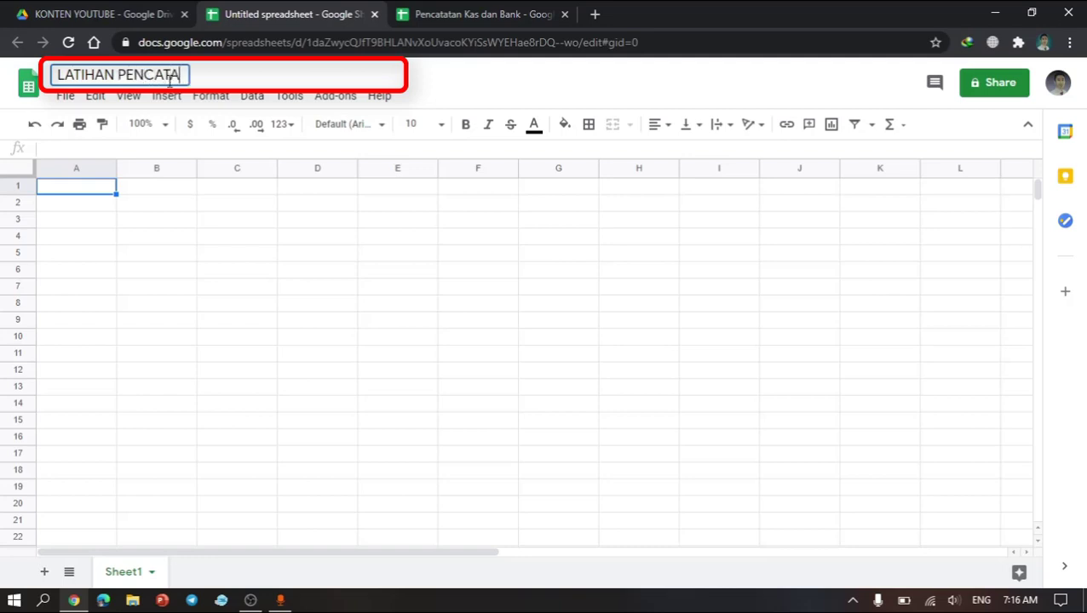
{"action": "type", "text": "TAN KAS BAN"}
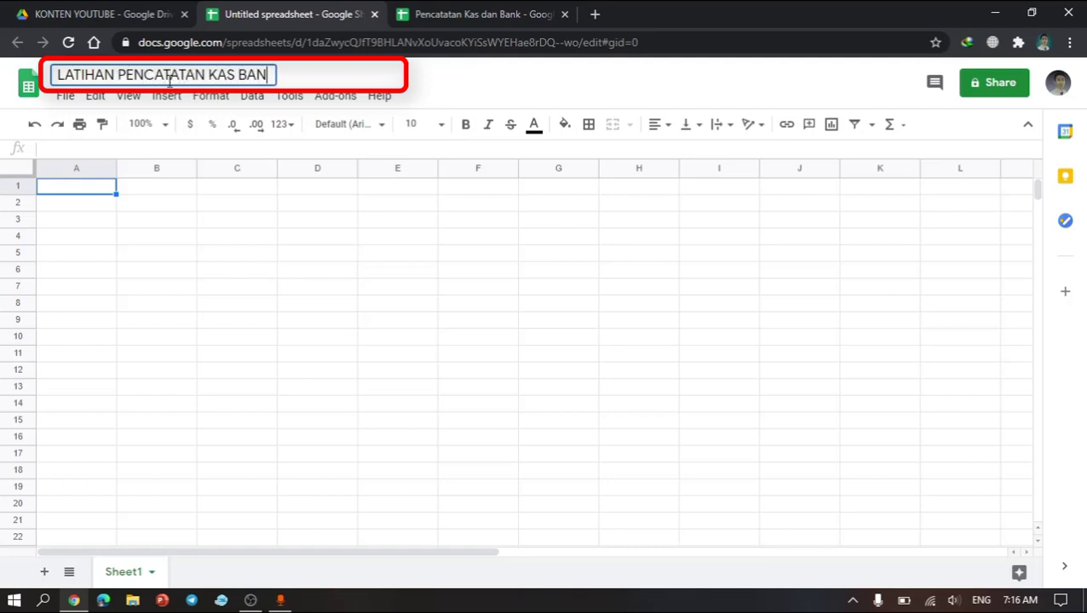
{"action": "type", "text": "K"}
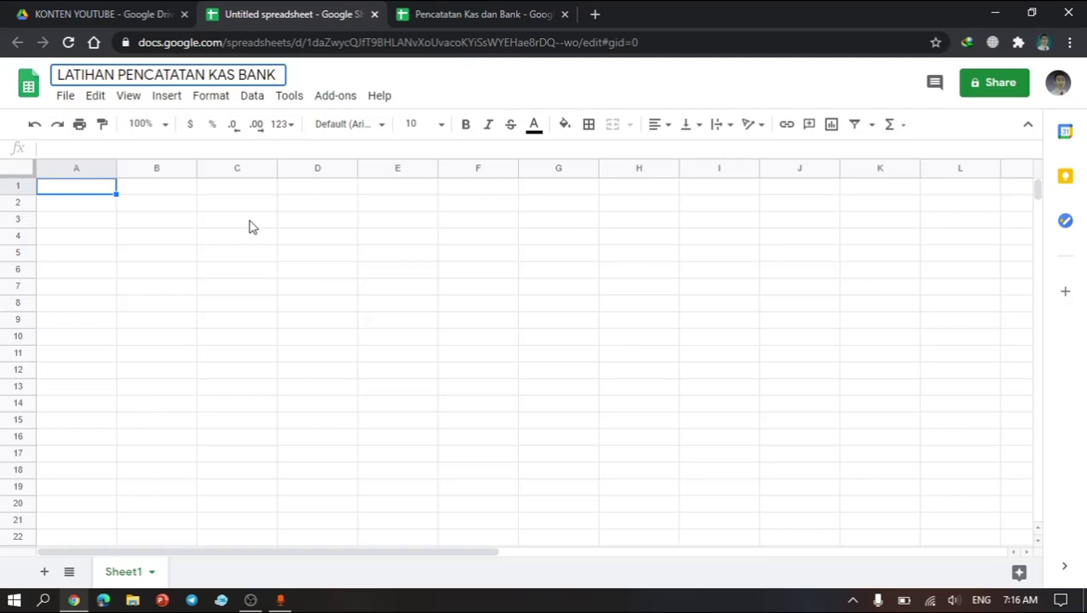
{"action": "key", "text": "Return"}
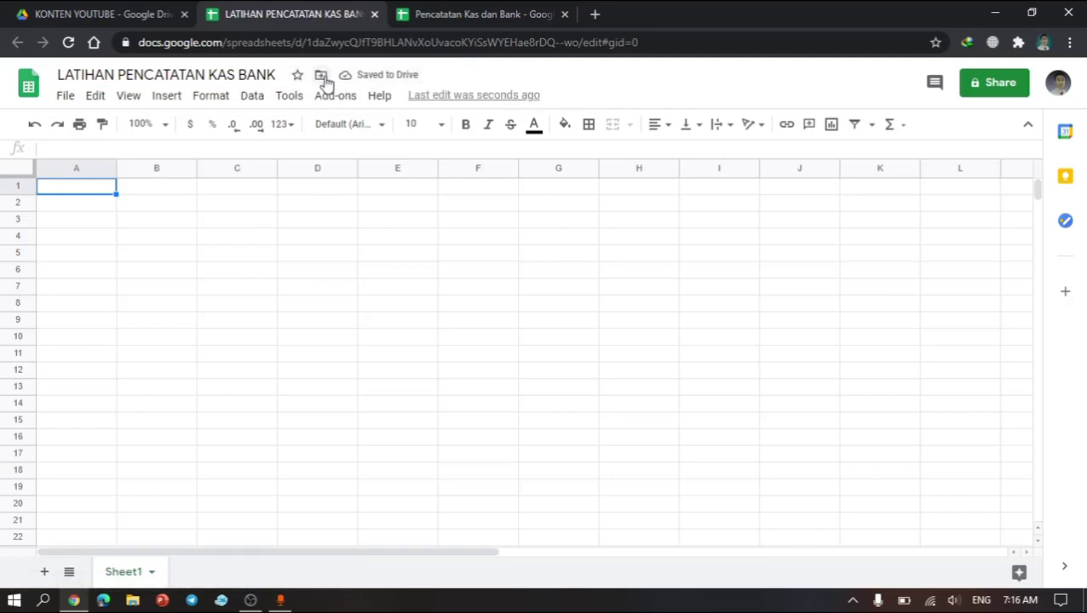
{"action": "left_click", "coordinate": [321, 75]}
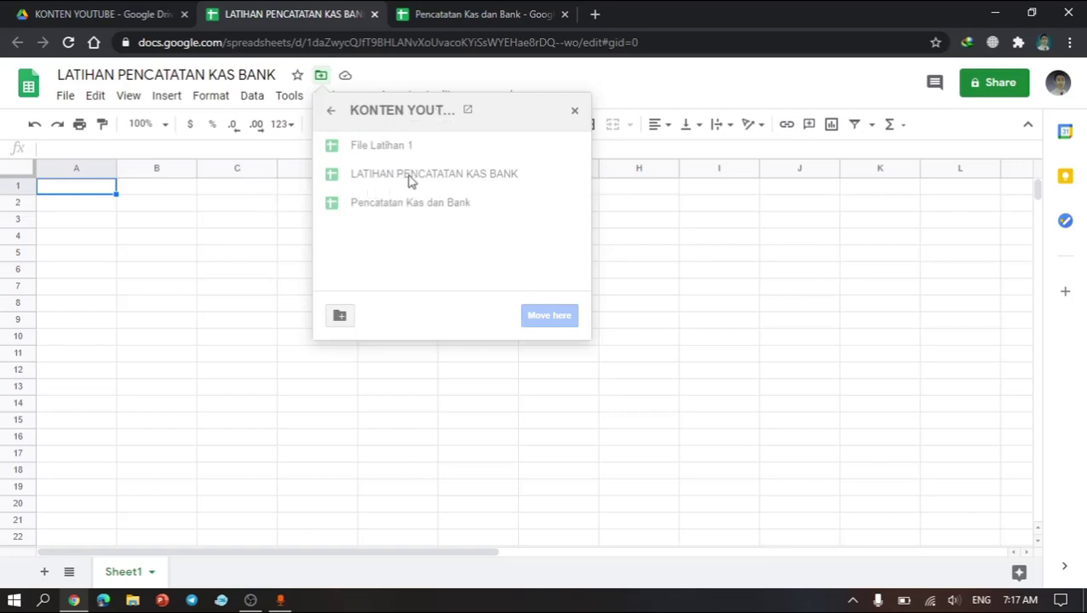
{"action": "left_click", "coordinate": [214, 260]}
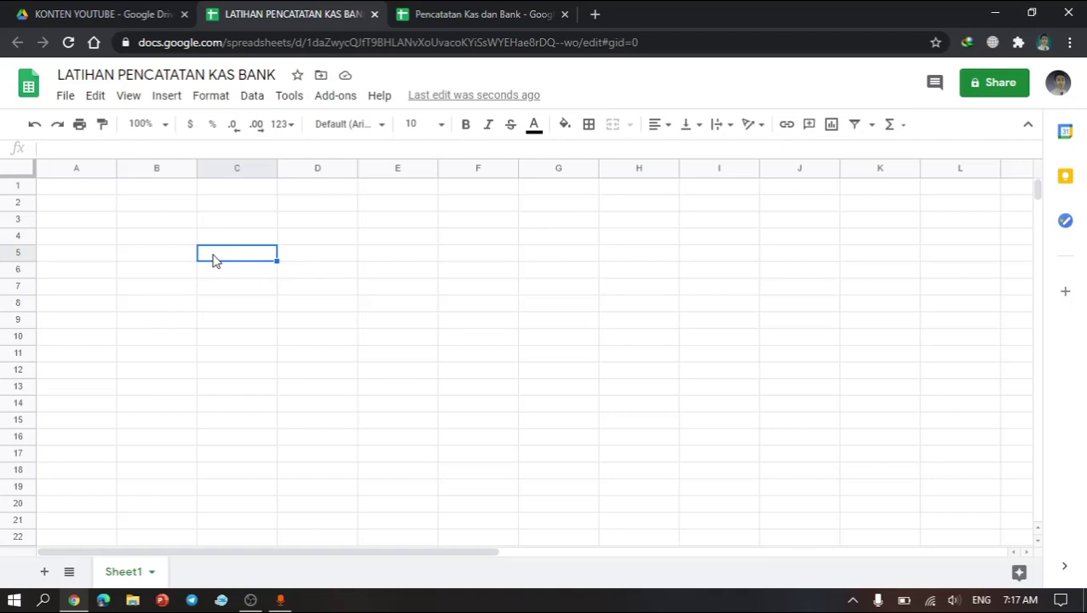
{"action": "left_click", "coordinate": [102, 249]}
{"action": "left_click", "coordinate": [146, 221]}
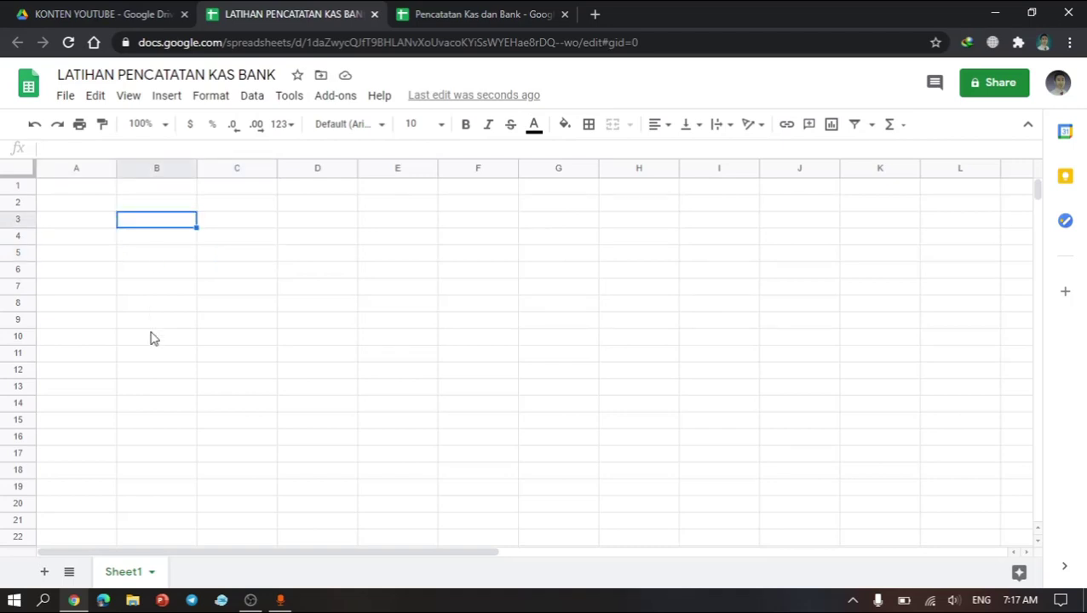
Step: Examine the title and the Filter Laporan block with its start and end dates on the MENU sheet of Pencatatan Kas dan Bank
{"action": "left_click", "coordinate": [418, 7]}
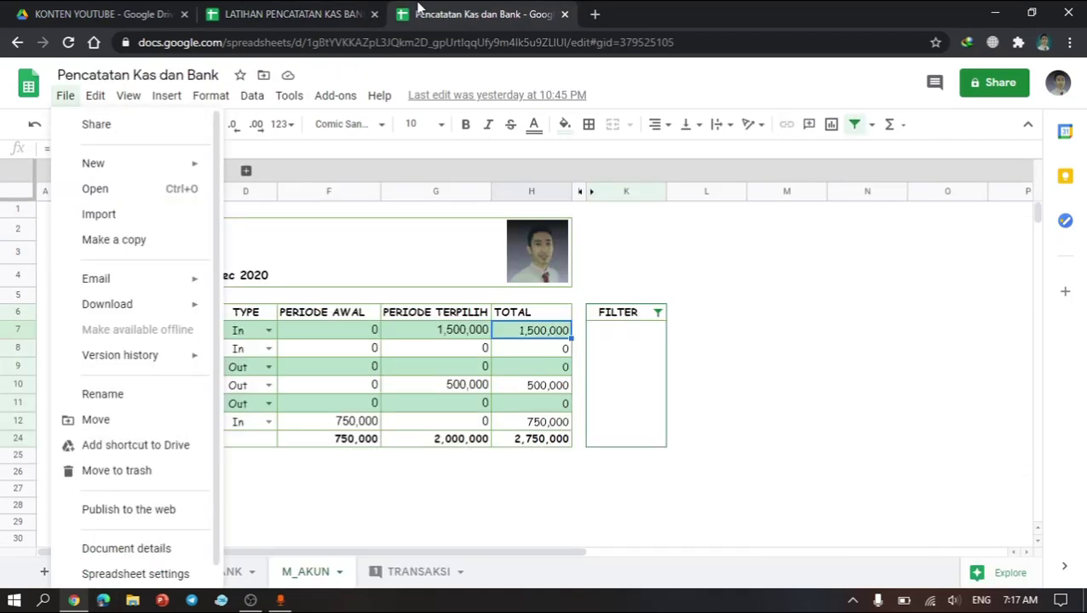
{"action": "left_click", "coordinate": [288, 358]}
{"action": "left_click", "coordinate": [121, 571]}
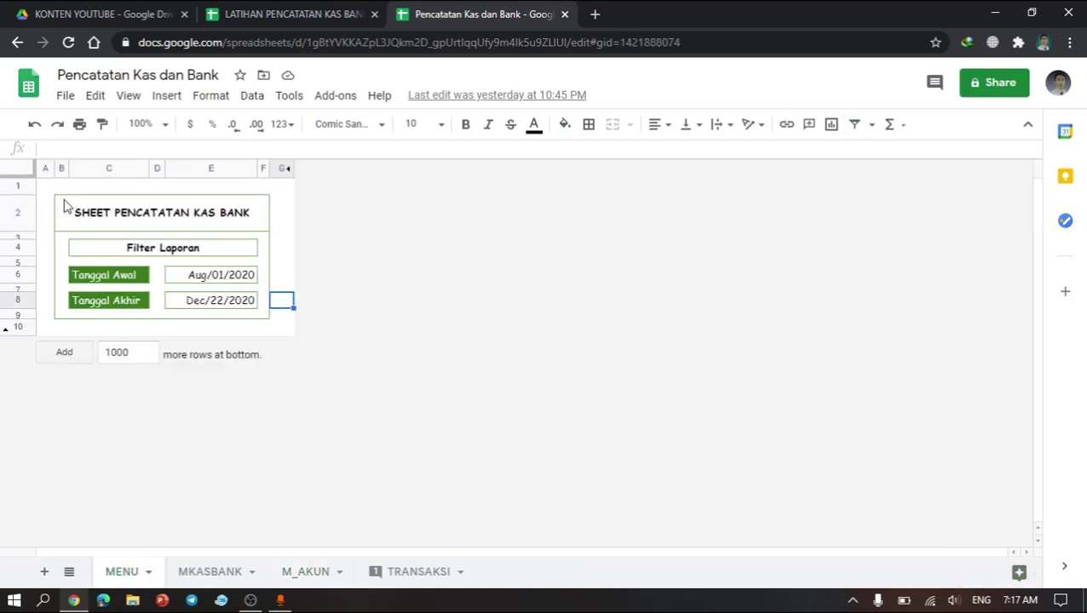
{"action": "left_click_drag", "start_coordinate": [63, 206], "coordinate": [253, 321]}
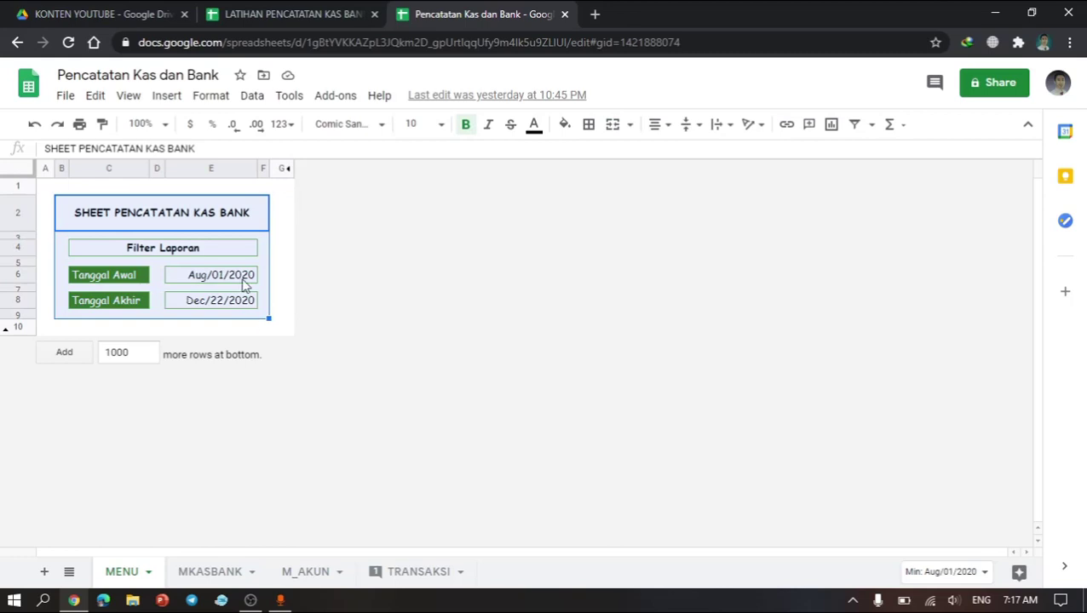
{"action": "left_click", "coordinate": [242, 286]}
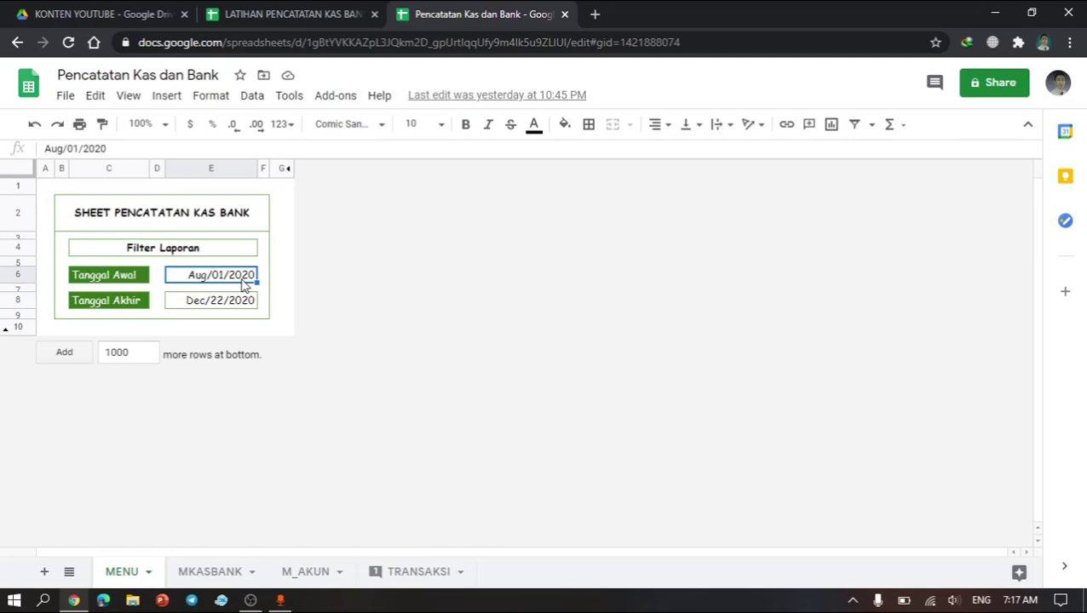
Step: Narrow column A on Sheet1 of the LATIHAN PENCATATAN KAS BANK spreadsheet
{"action": "left_click", "coordinate": [308, 8]}
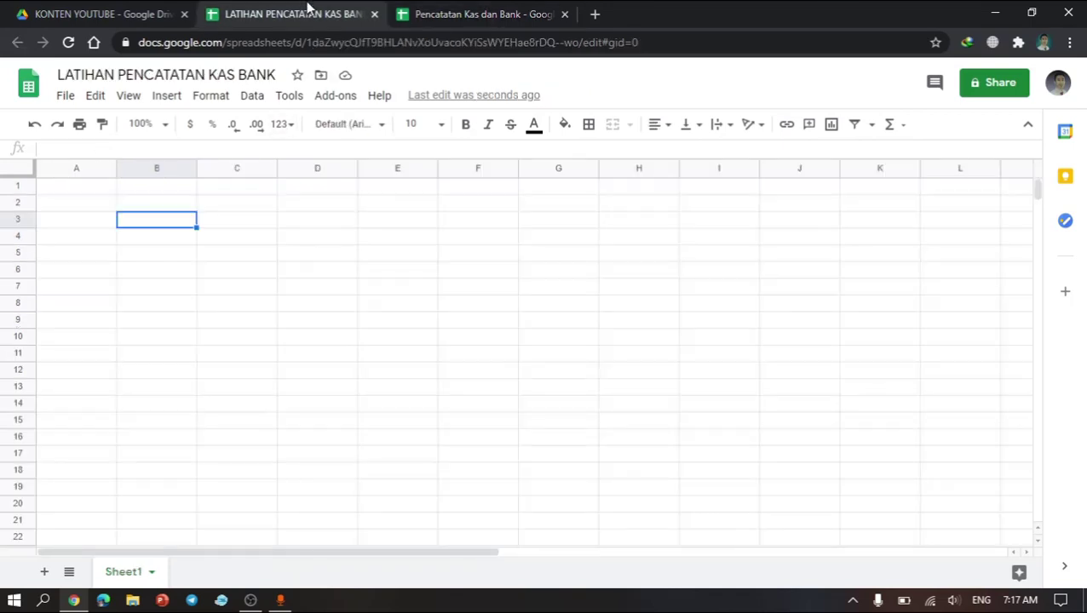
{"action": "left_click", "coordinate": [149, 212]}
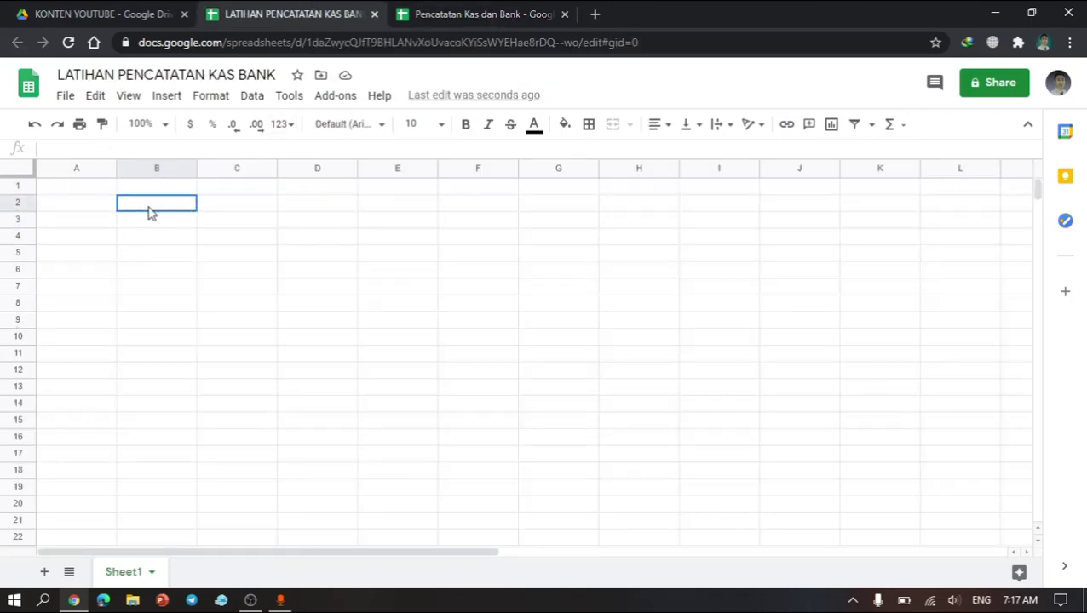
{"action": "left_click_drag", "start_coordinate": [116, 168], "coordinate": [65, 167]}
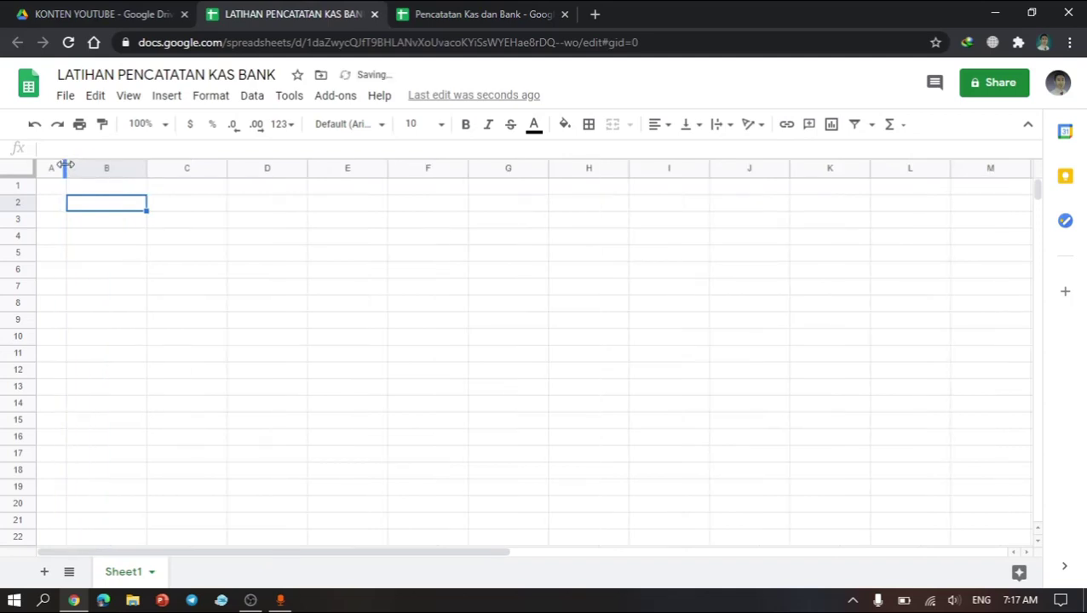
Step: Enter the title SHEET PENCATATAN KAS DAN BANK in cell B2 of Sheet1, using the reference MENU sheet's title as a guide
{"action": "left_click", "coordinate": [168, 127]}
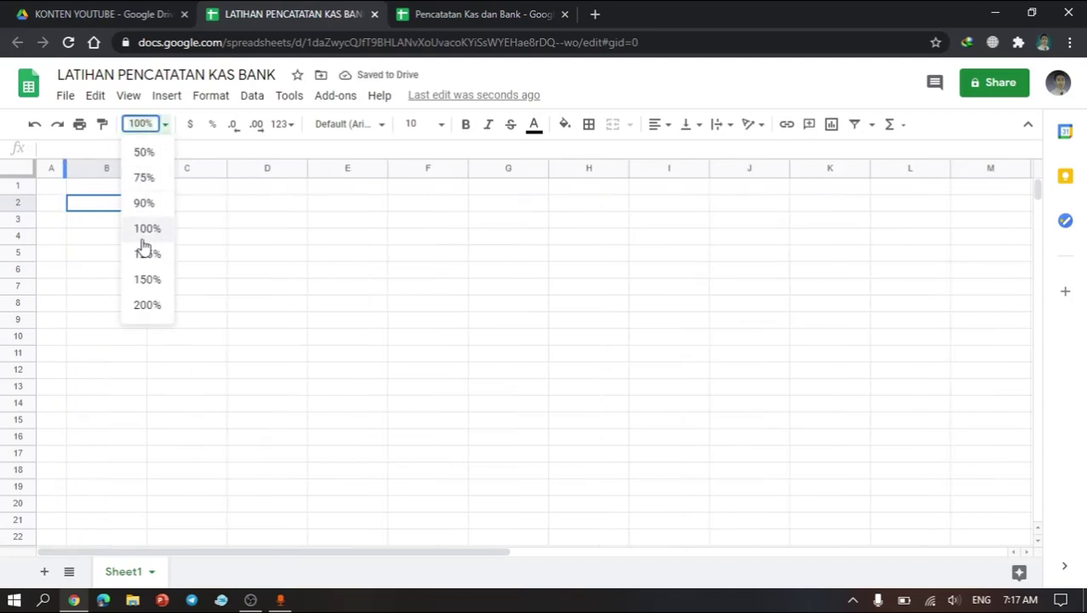
{"action": "left_click", "coordinate": [145, 279]}
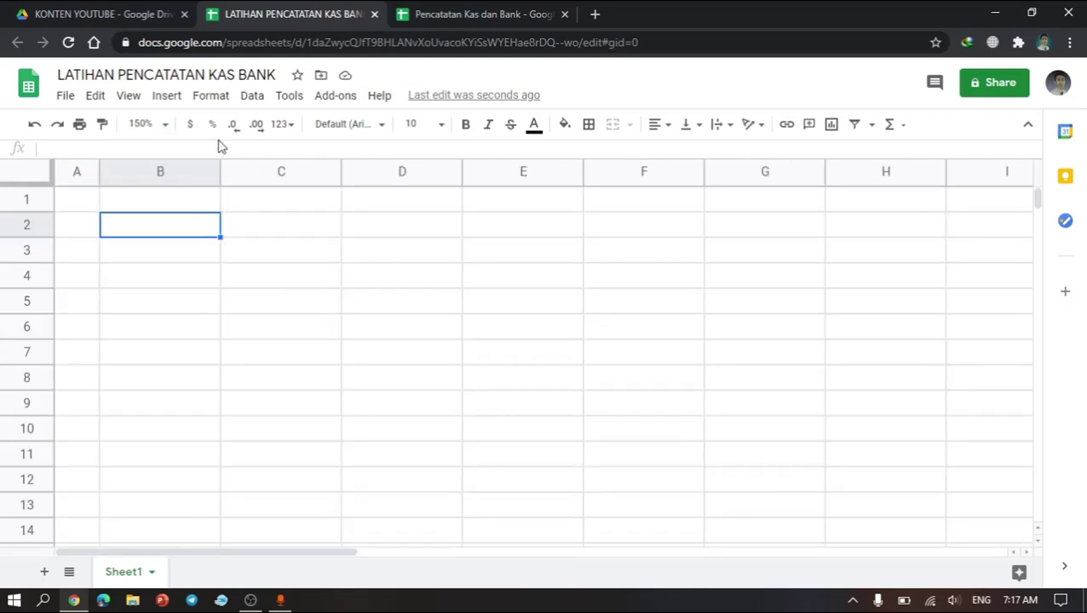
{"action": "left_click", "coordinate": [195, 453]}
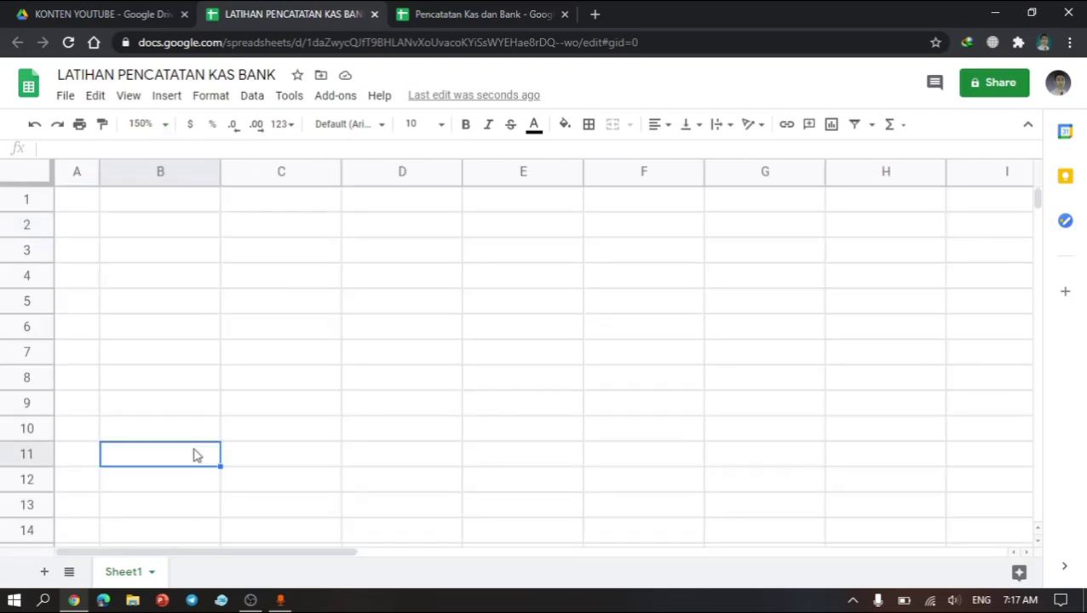
{"action": "left_click", "coordinate": [182, 228]}
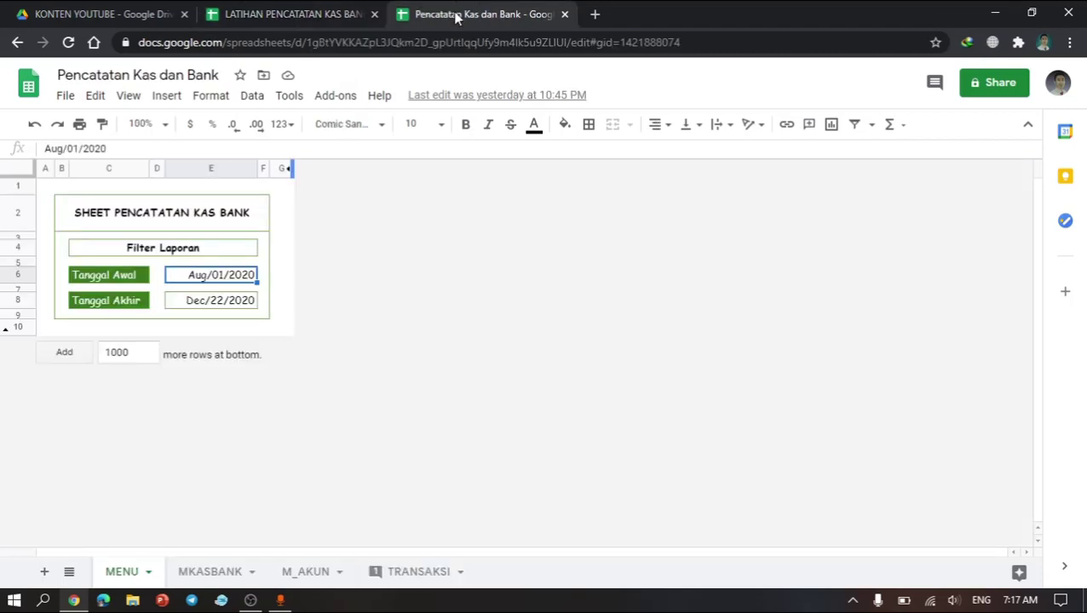
{"action": "left_click", "coordinate": [210, 211]}
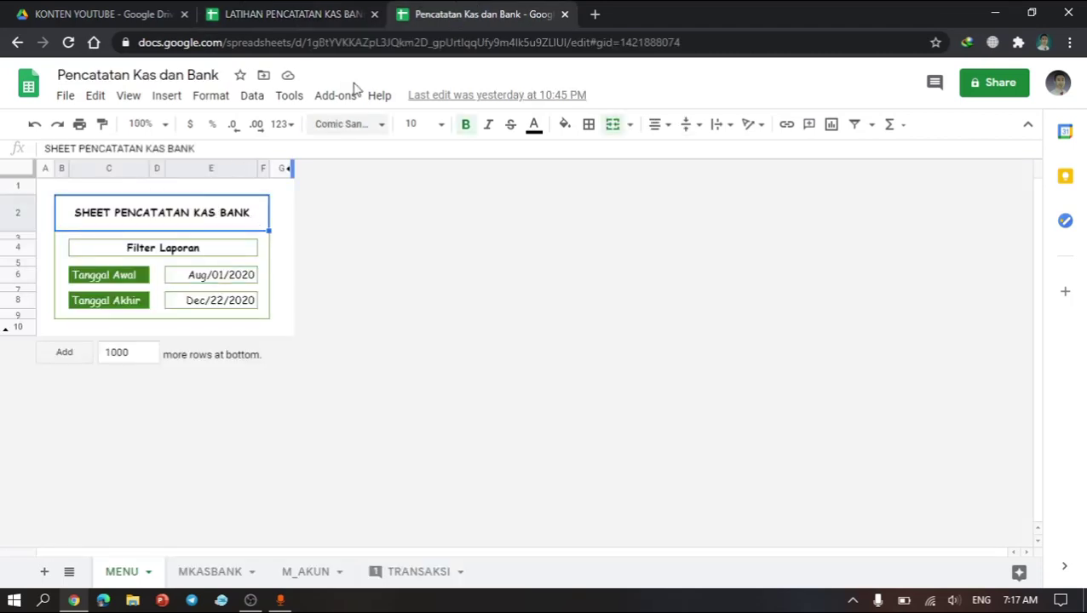
{"action": "left_click", "coordinate": [322, 15]}
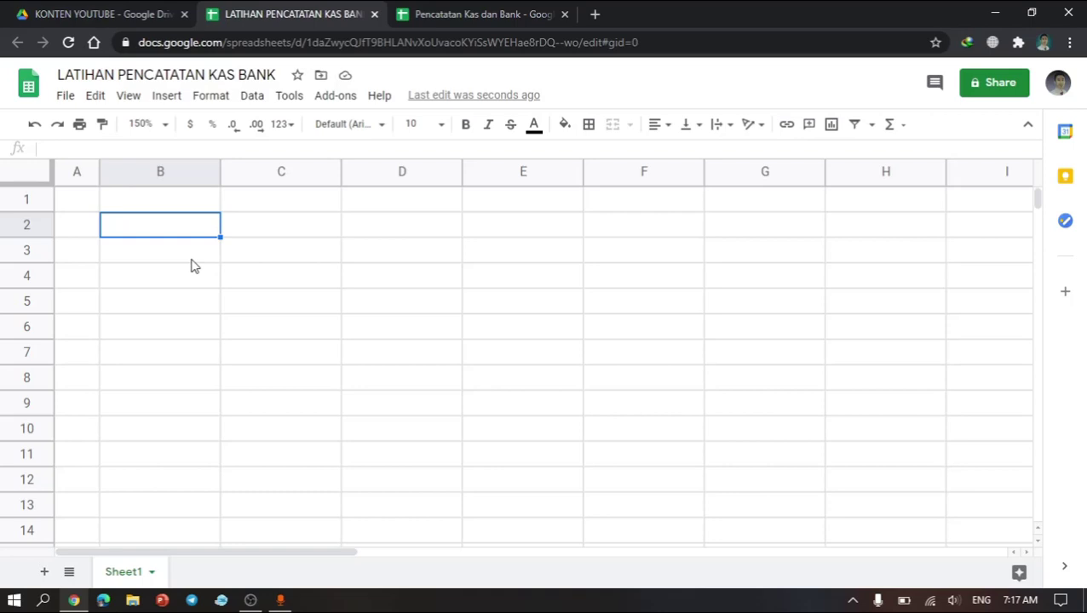
{"action": "type", "text": "SHEET P"}
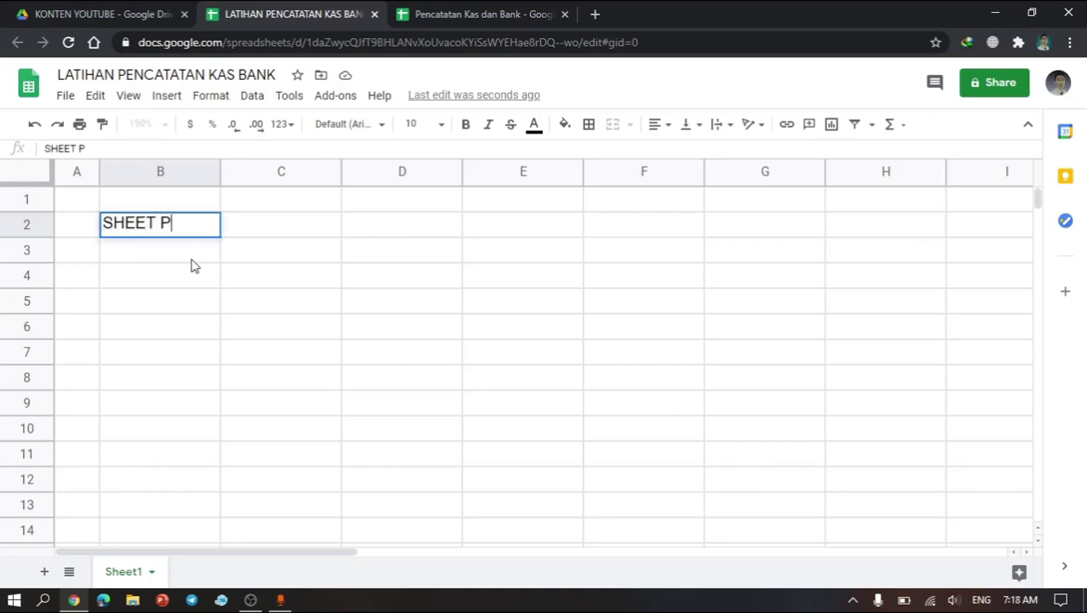
{"action": "type", "text": "ENCATATAN"}
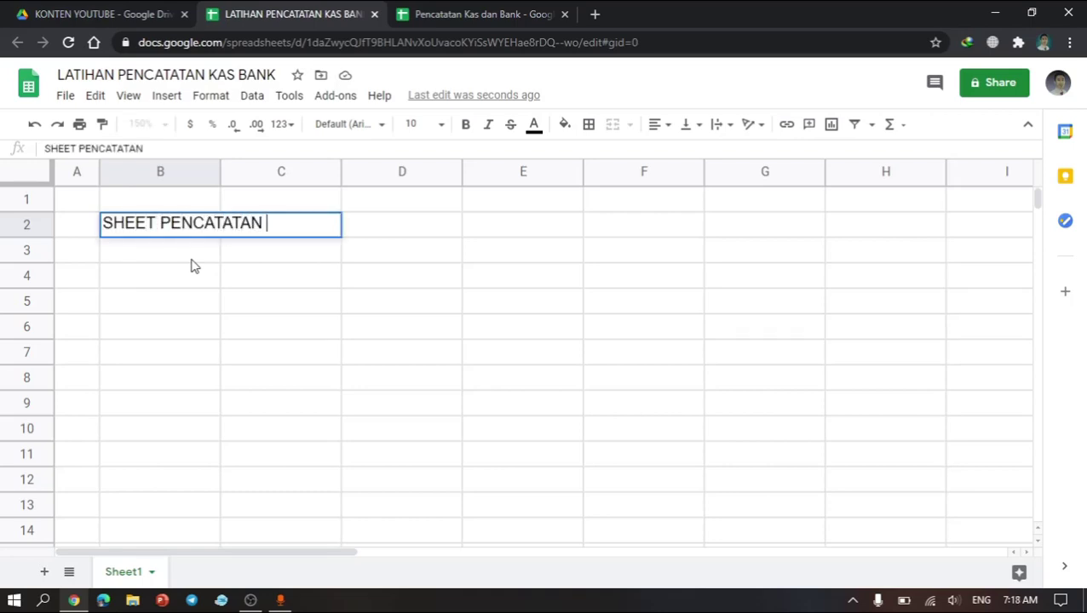
{"action": "type", "text": " KAS DAN BA"}
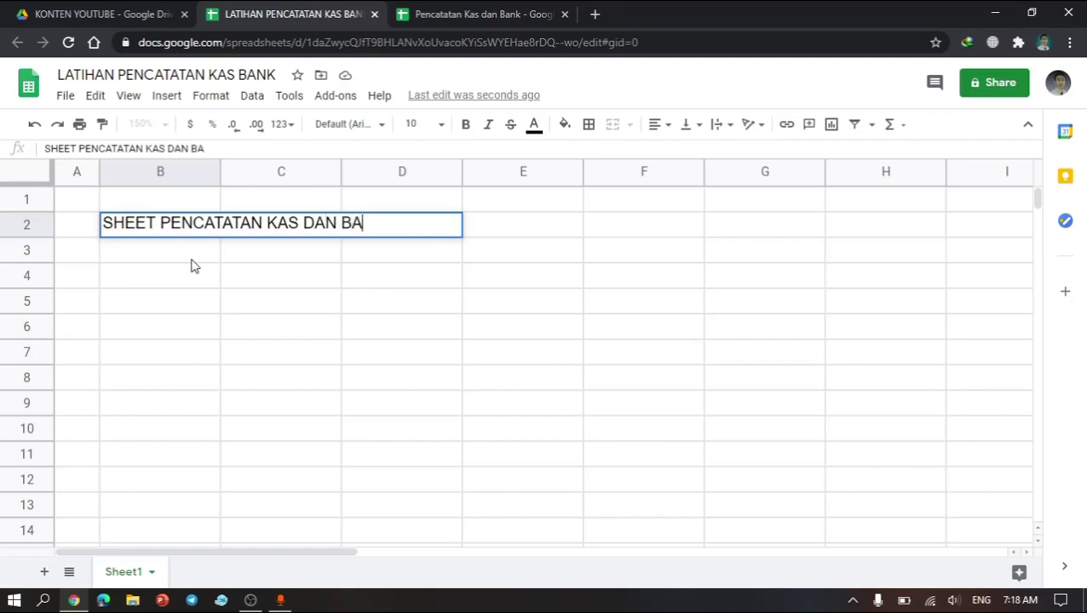
{"action": "type", "text": "NK"}
{"action": "key", "text": "Return"}
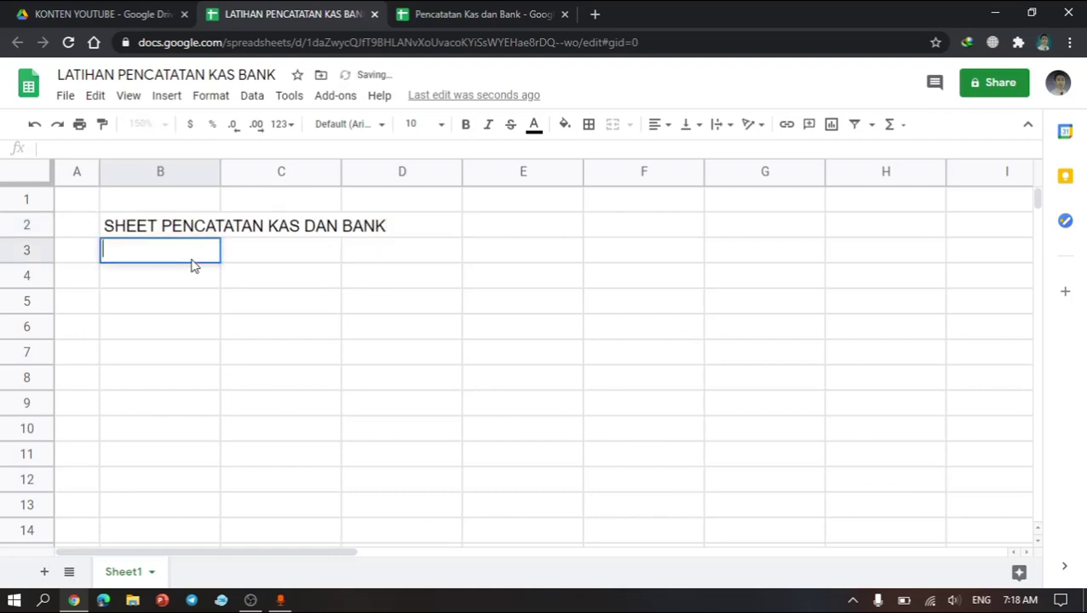
Step: Narrow column B and enter the heading Filter Laporan in cell C4, following the layout of the reference MENU sheet
{"action": "left_click", "coordinate": [191, 266]}
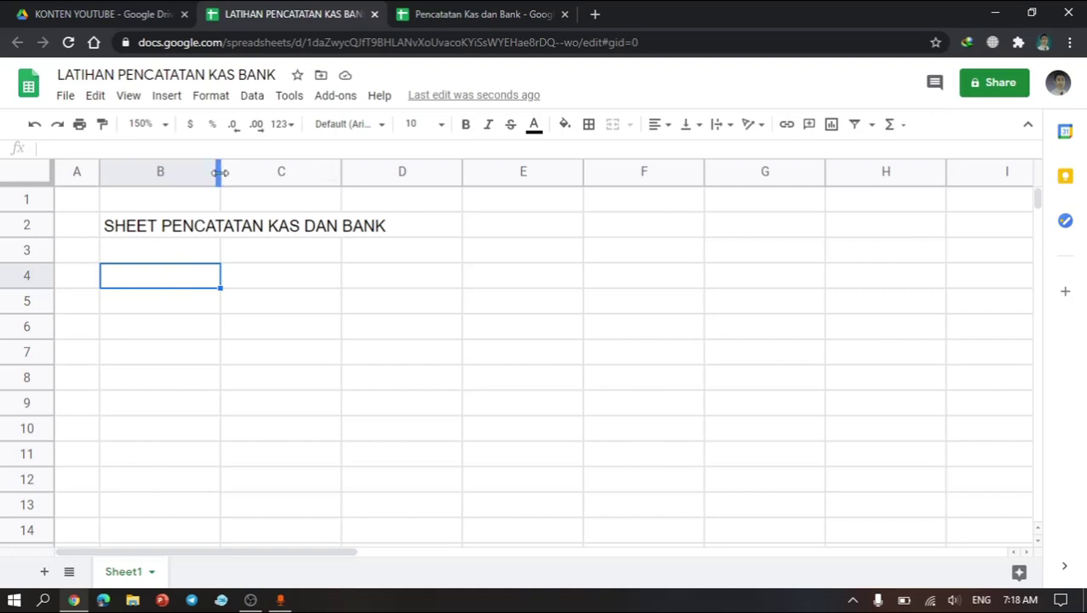
{"action": "left_click_drag", "start_coordinate": [219, 174], "coordinate": [137, 180]}
{"action": "left_click", "coordinate": [176, 275]}
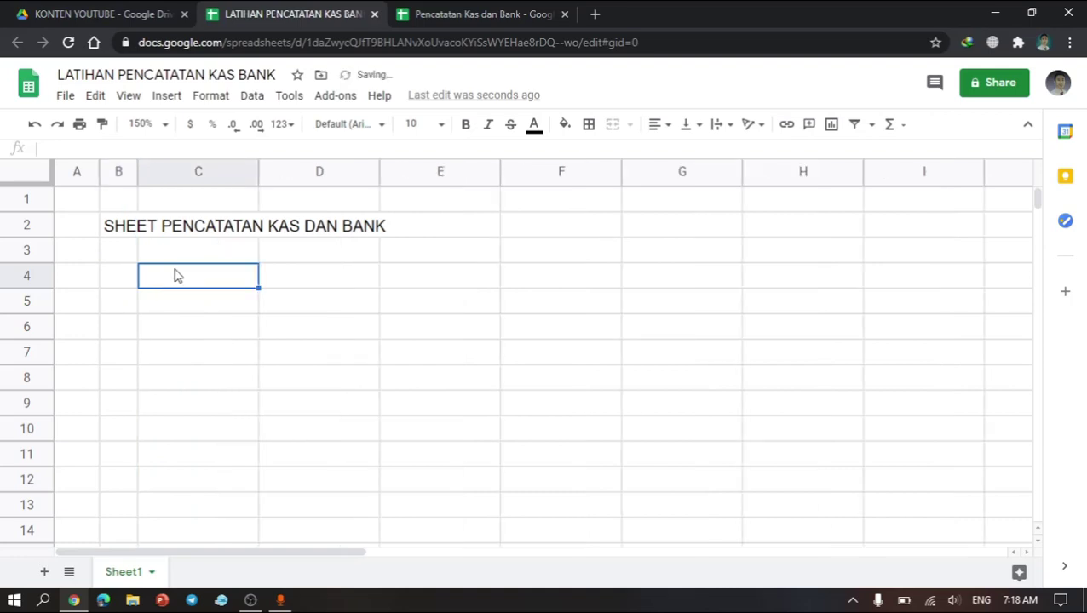
{"action": "left_click", "coordinate": [476, 10]}
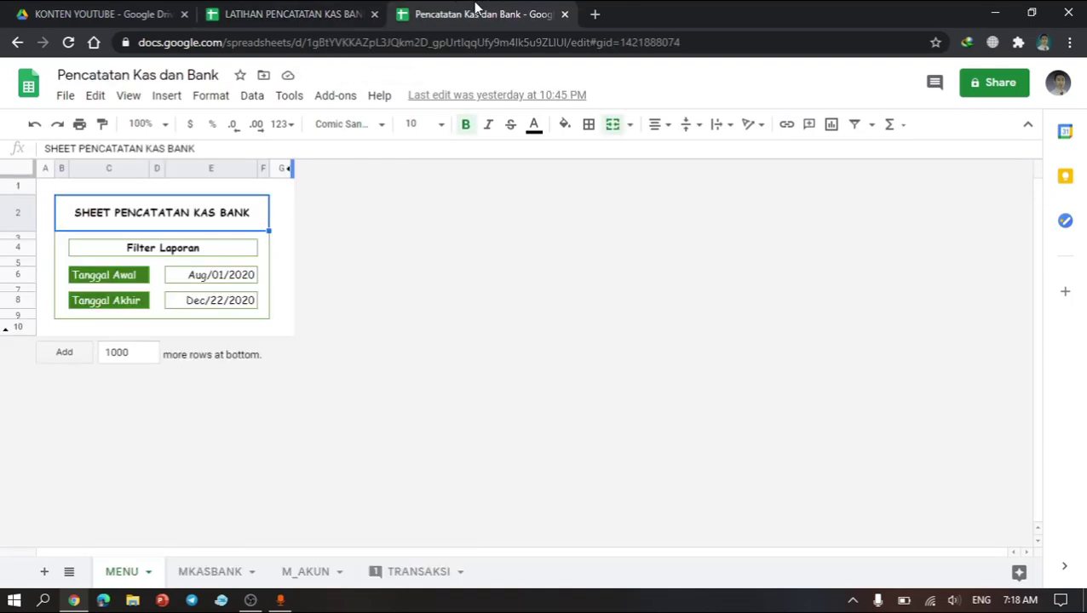
{"action": "left_click", "coordinate": [339, 12]}
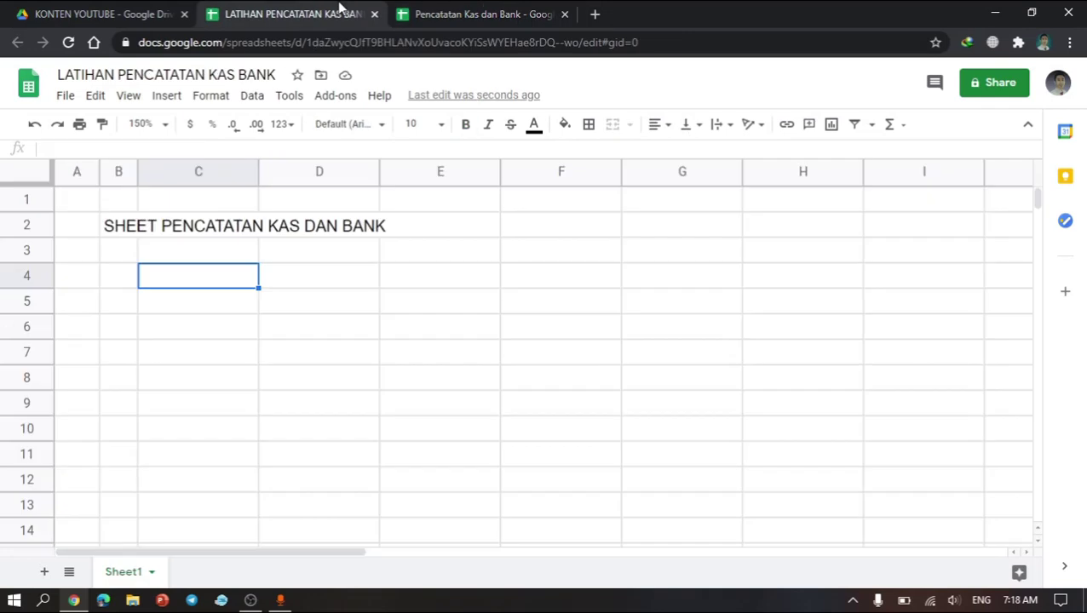
{"action": "type", "text": "f"}
{"action": "type", "text": "F"}
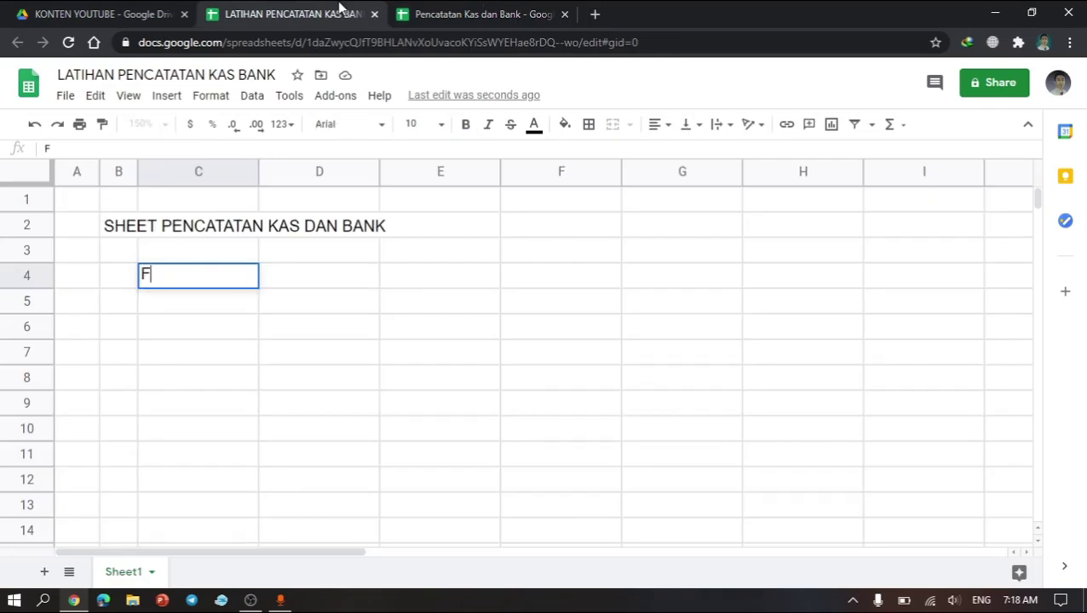
{"action": "type", "text": "ilter Laporan"}
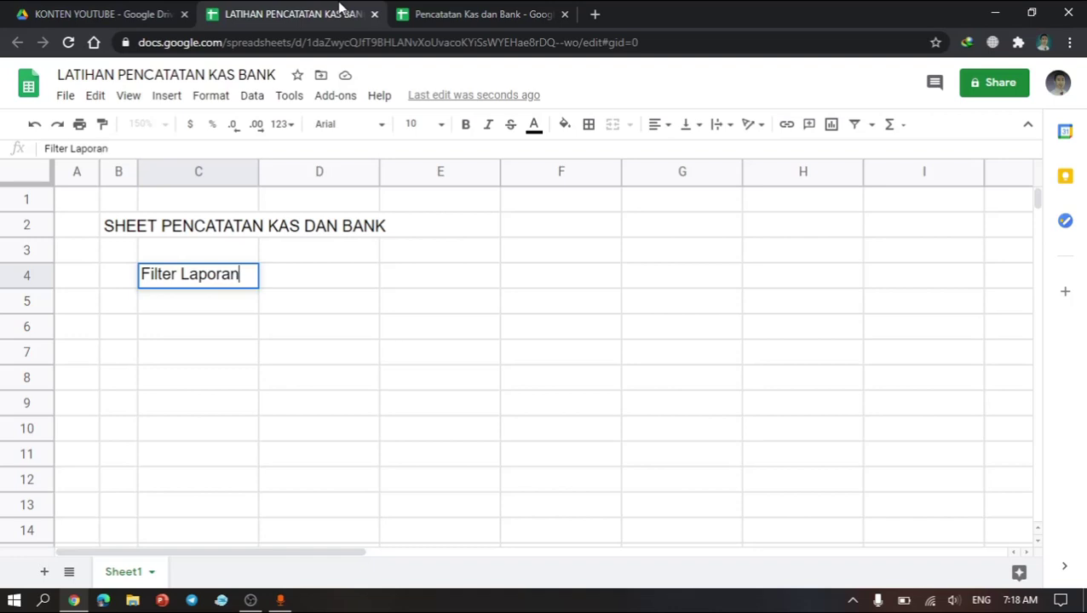
{"action": "key", "text": "Return"}
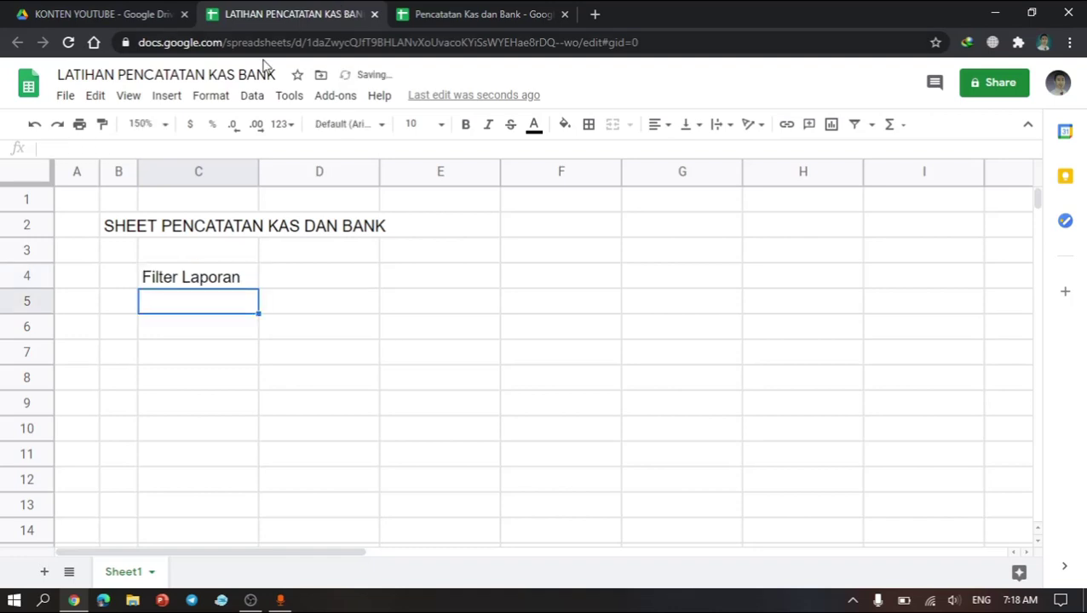
Step: Enter the label Tanggal Akhir in cell C6, leaving row 5 empty below the Filter Laporan heading
{"action": "left_click", "coordinate": [156, 330]}
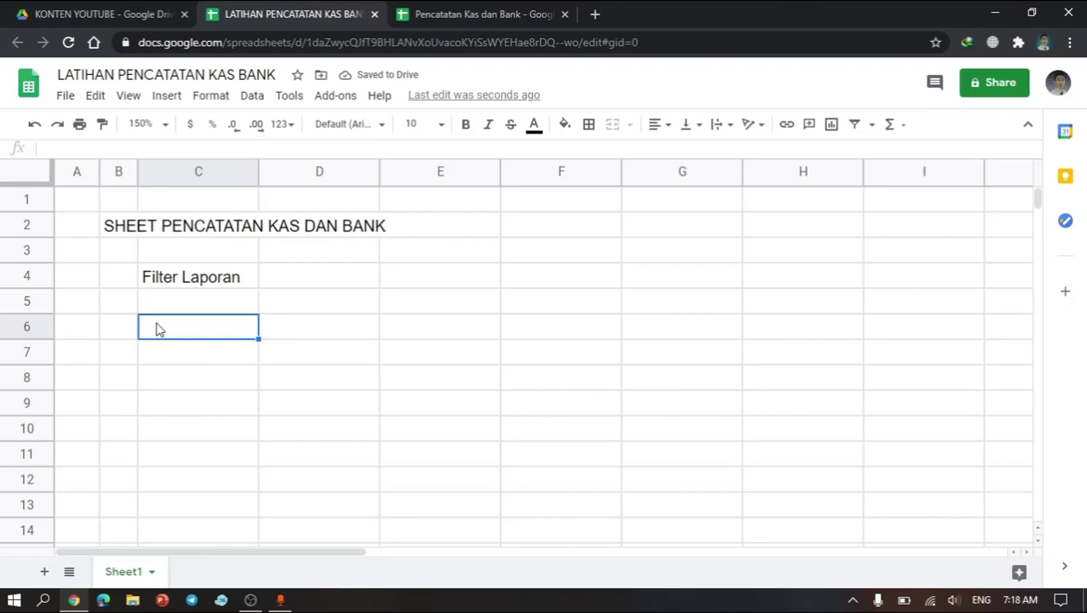
{"action": "left_click", "coordinate": [178, 308]}
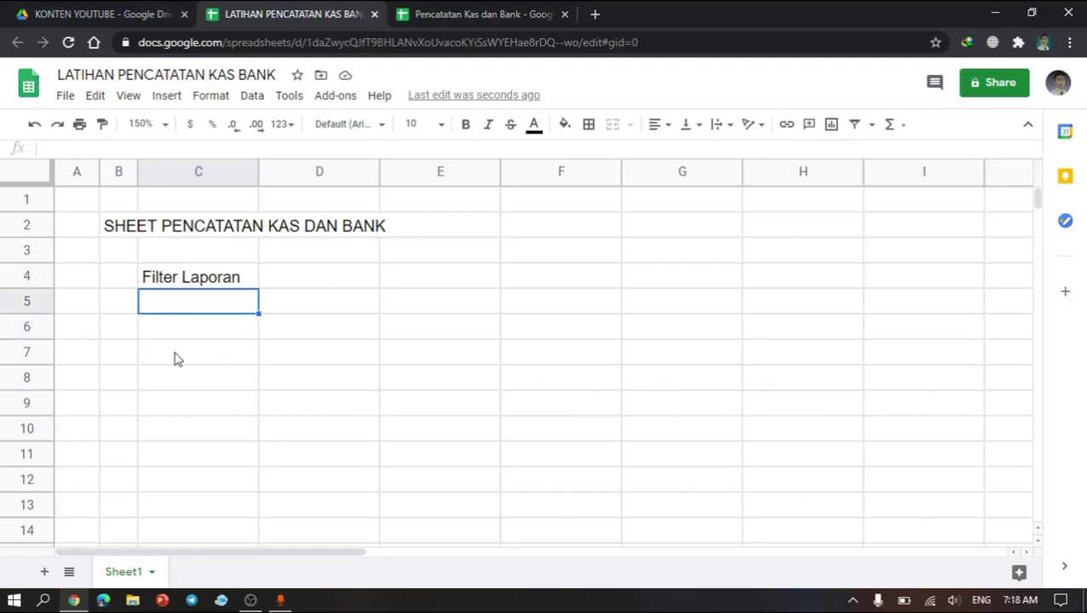
{"action": "left_click", "coordinate": [195, 339]}
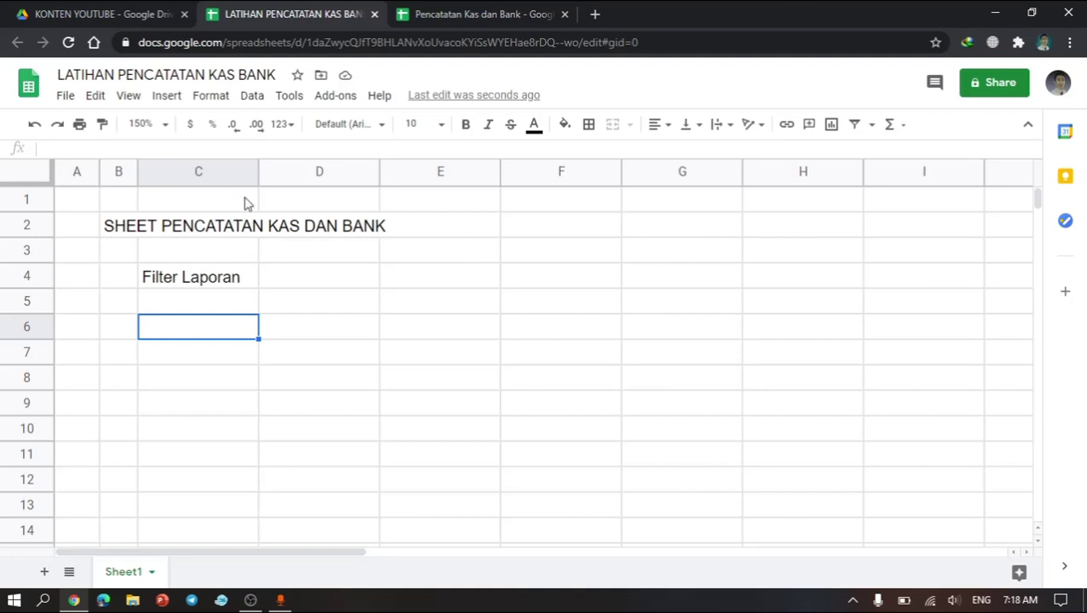
{"action": "left_click", "coordinate": [457, 8]}
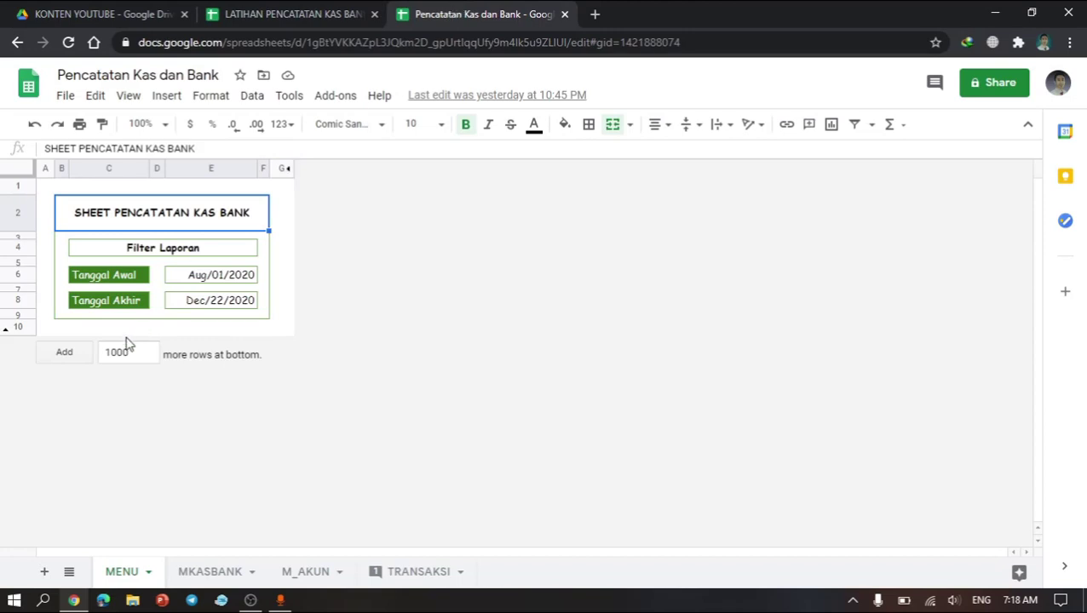
{"action": "left_click", "coordinate": [347, 11]}
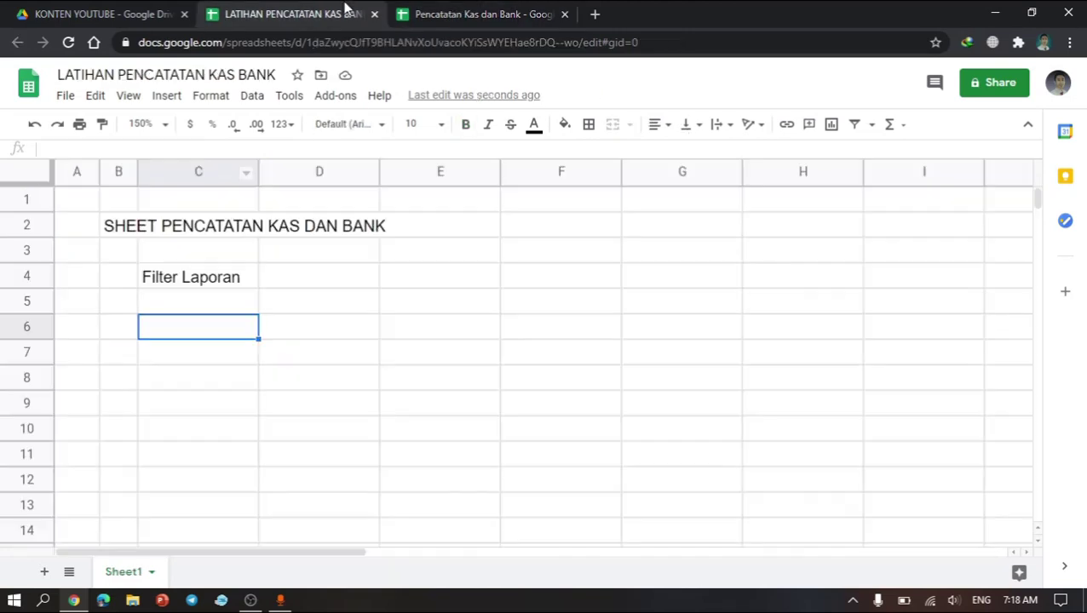
{"action": "type", "text": "Tanggal"}
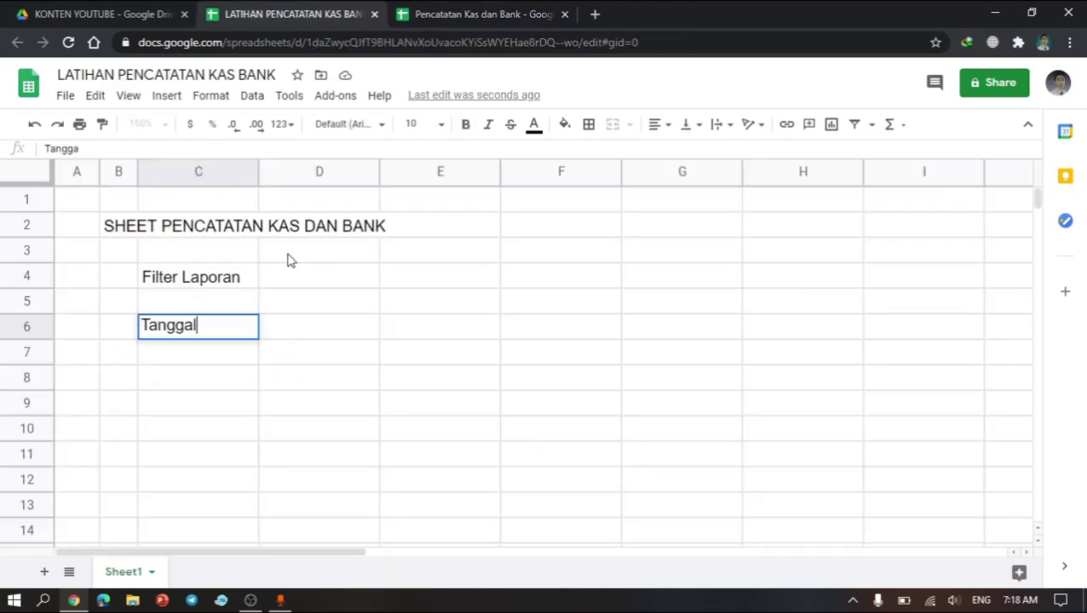
{"action": "type", "text": " Akhir"}
{"action": "key", "text": "Return"}
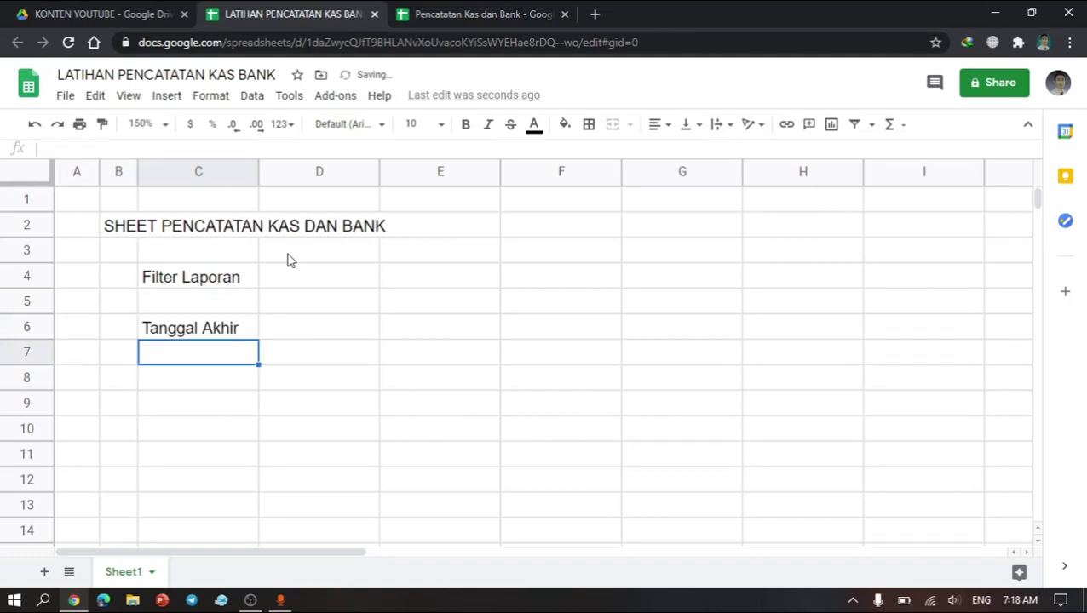
Step: Change the label in cell C6 to Tanggal Awal
{"action": "key", "text": "Up"}
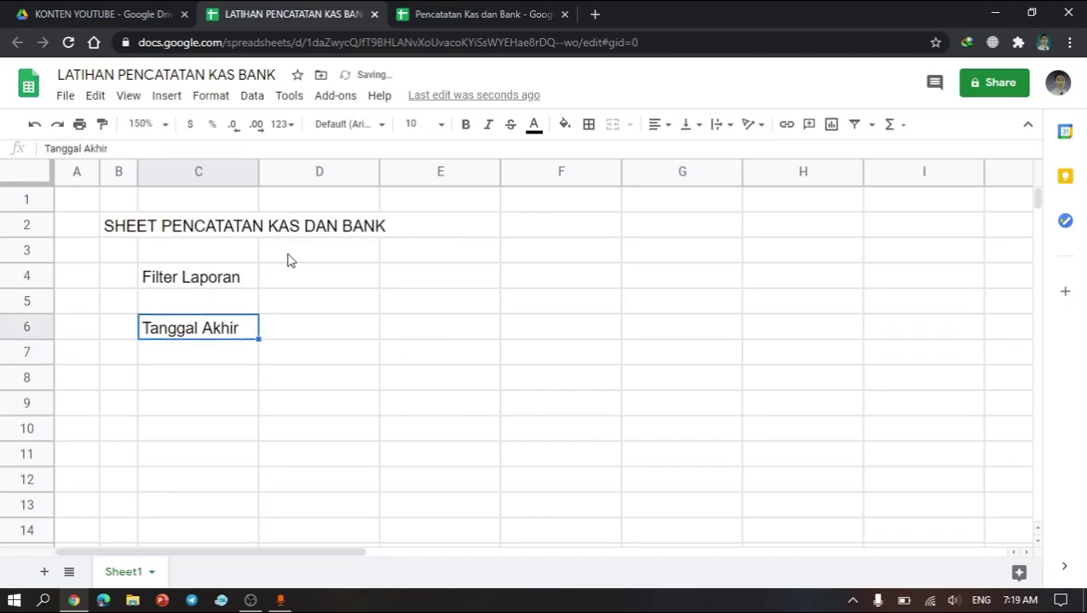
{"action": "key", "text": "F2"}
{"action": "key", "text": "ctrl+shift+Left"}
{"action": "type", "text": "A"}
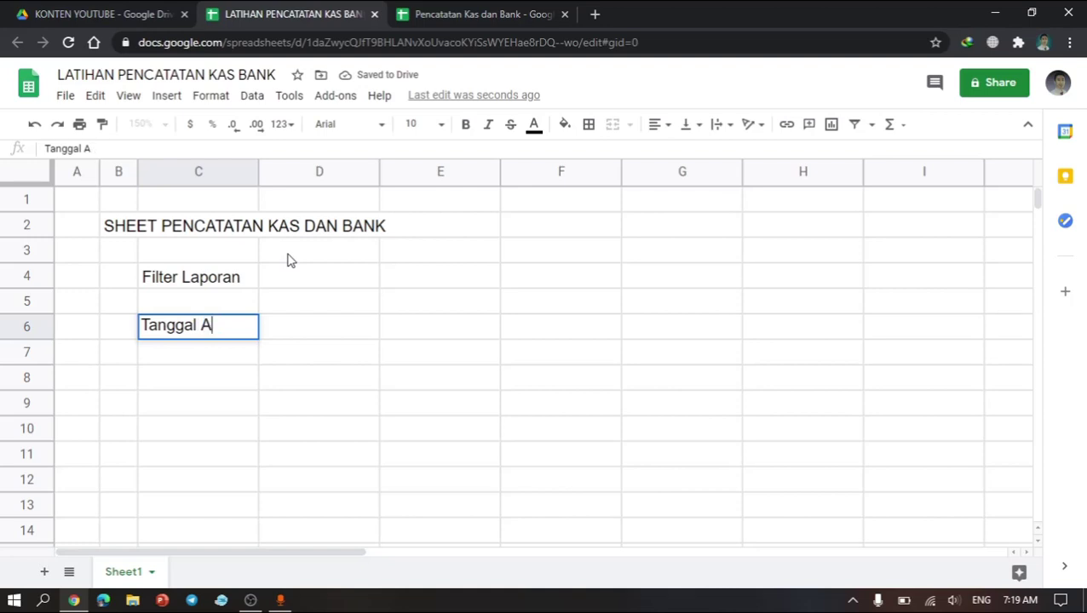
{"action": "type", "text": "wal"}
{"action": "key", "text": "Return"}
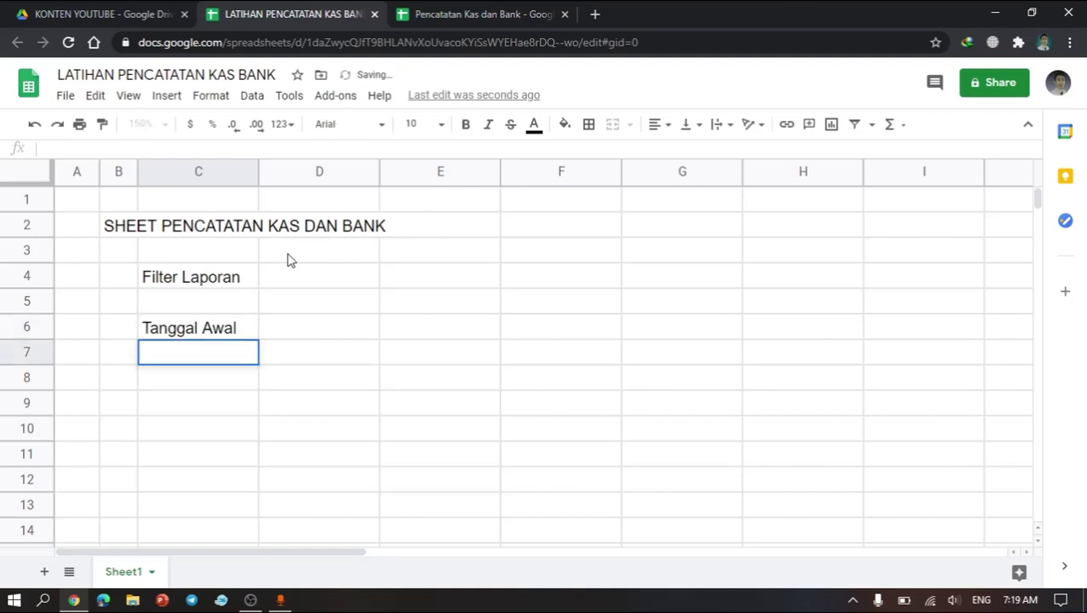
Step: Enter the label Tanggal Akhir in cell C8, leaving row 7 empty
{"action": "key", "text": "Down"}
{"action": "type", "text": "Ta"}
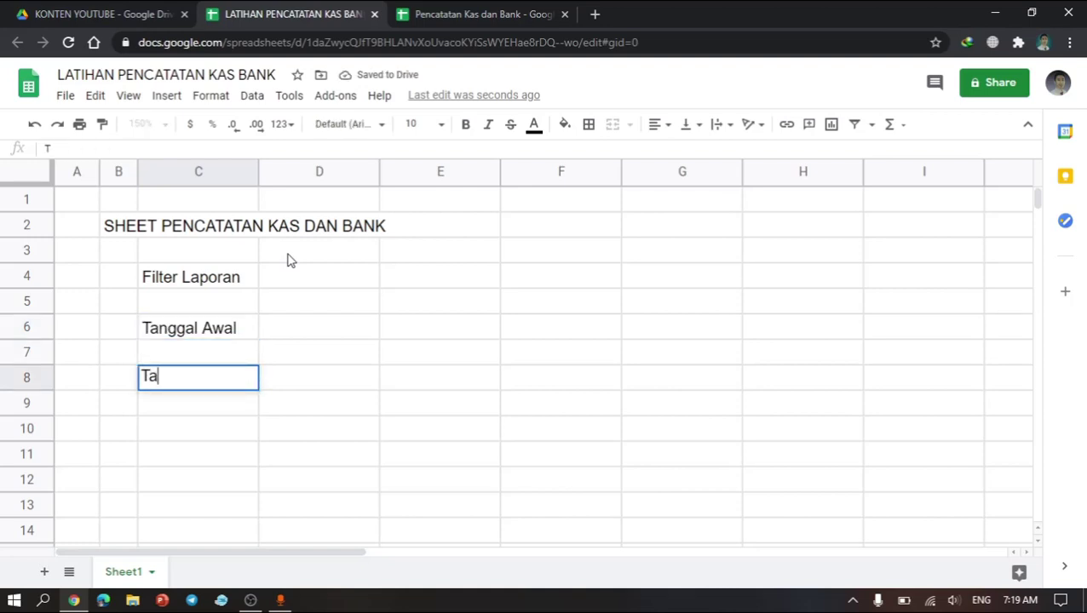
{"action": "type", "text": "nggal Akhir"}
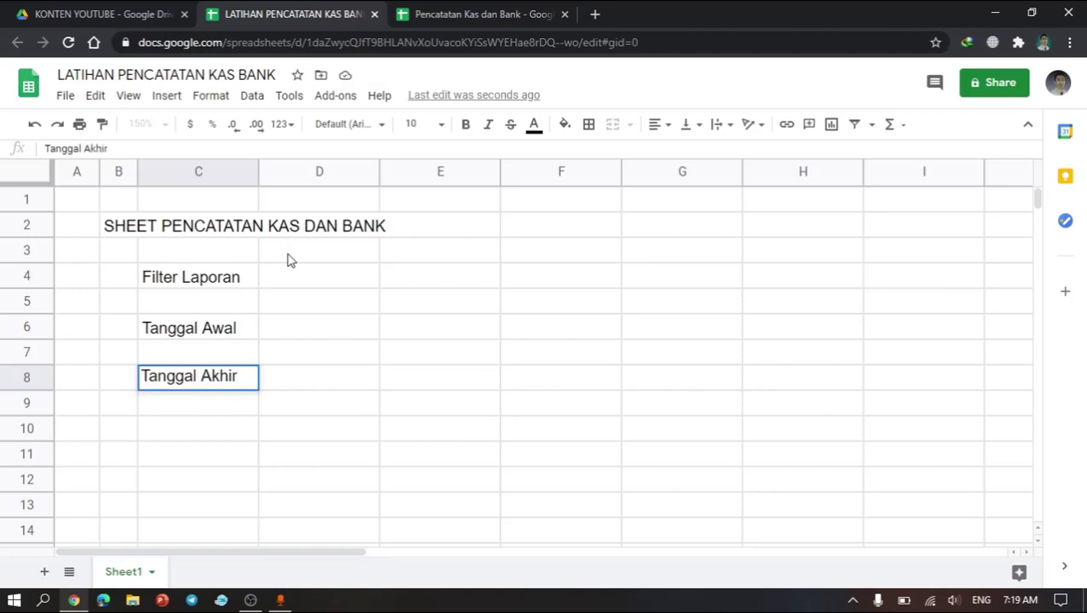
{"action": "key", "text": "Return"}
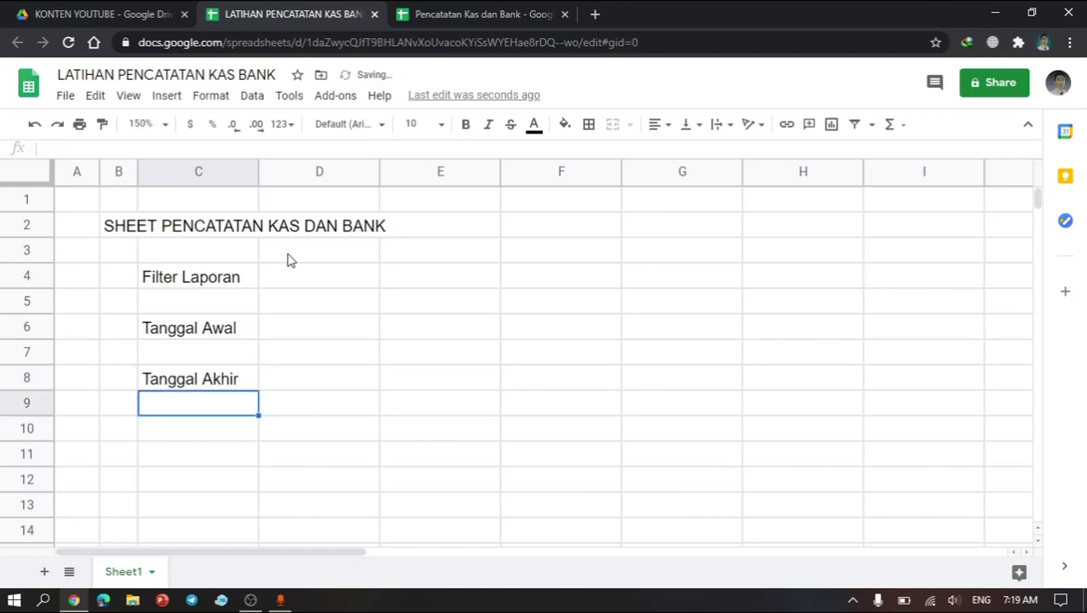
Step: Narrow column D into a slim spacer between the date labels and the date input cells in column E
{"action": "left_click", "coordinate": [273, 334]}
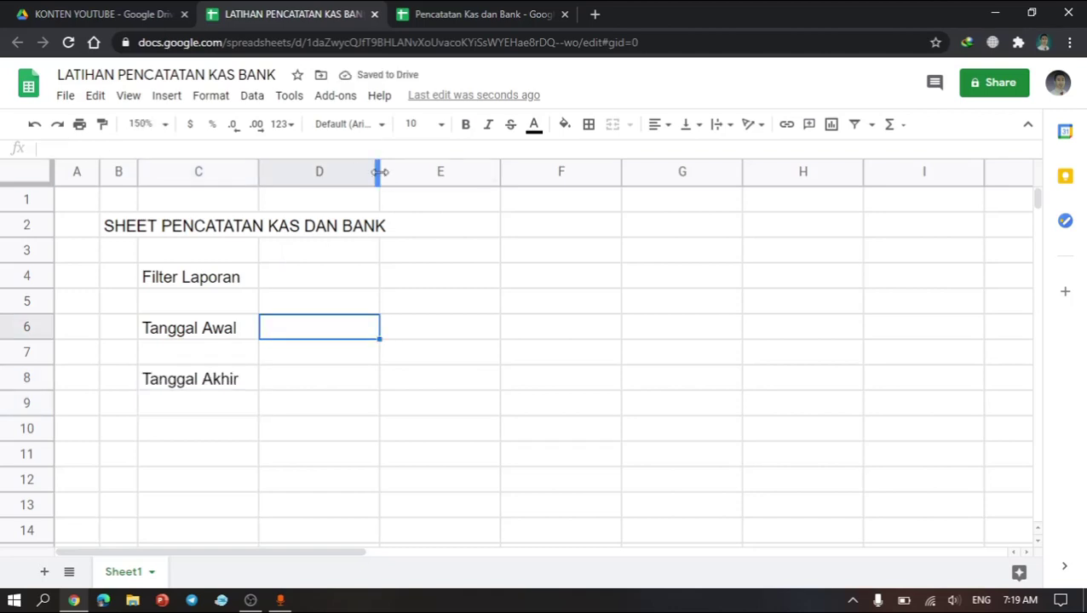
{"action": "left_click_drag", "start_coordinate": [380, 171], "coordinate": [274, 171]}
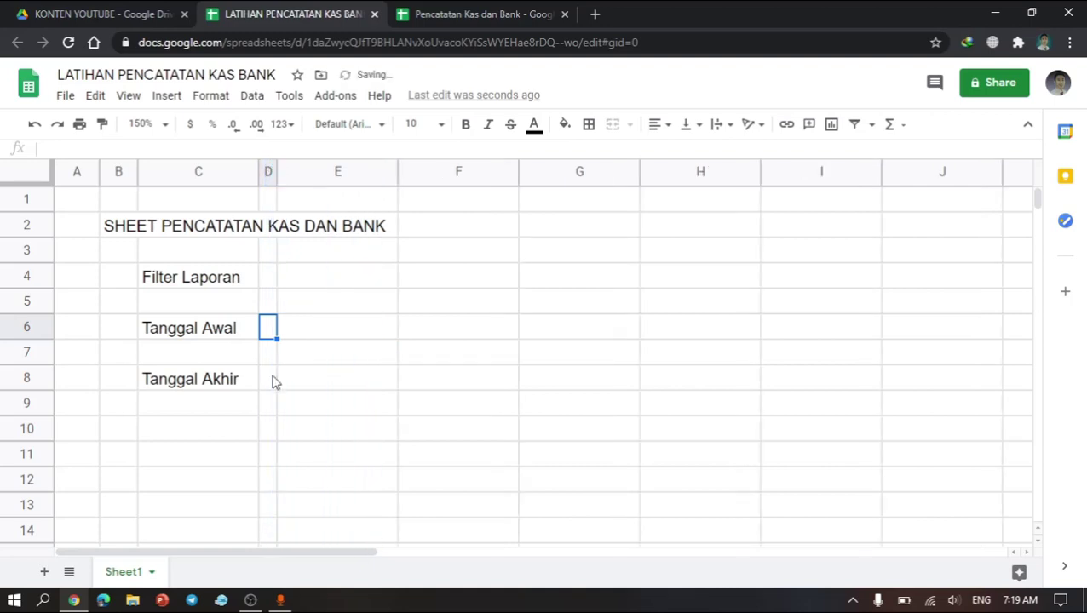
{"action": "left_click", "coordinate": [322, 334]}
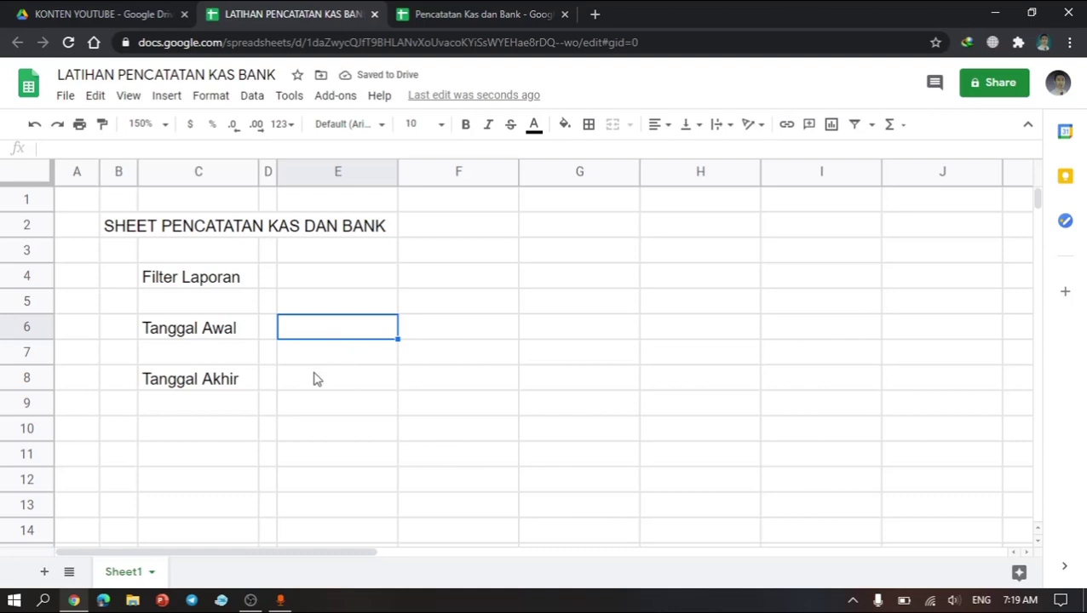
{"action": "left_click", "coordinate": [316, 378]}
Step: Put a blue outer border around each of the date input cells E6 and E8
{"action": "left_click", "coordinate": [352, 329]}
{"action": "left_click", "coordinate": [587, 124]}
{"action": "left_click", "coordinate": [711, 157]}
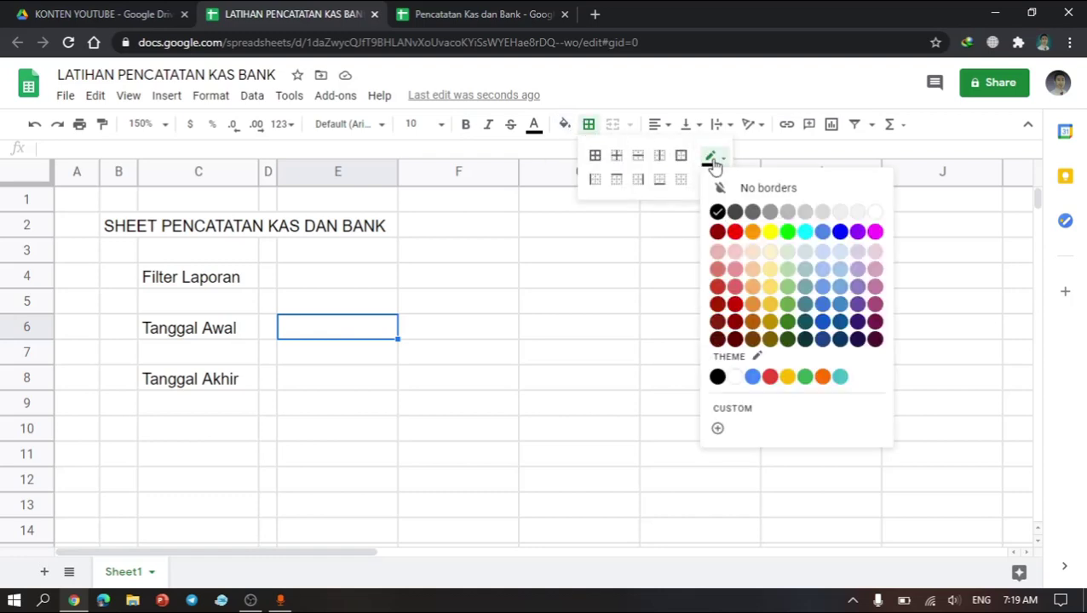
{"action": "left_click", "coordinate": [822, 305]}
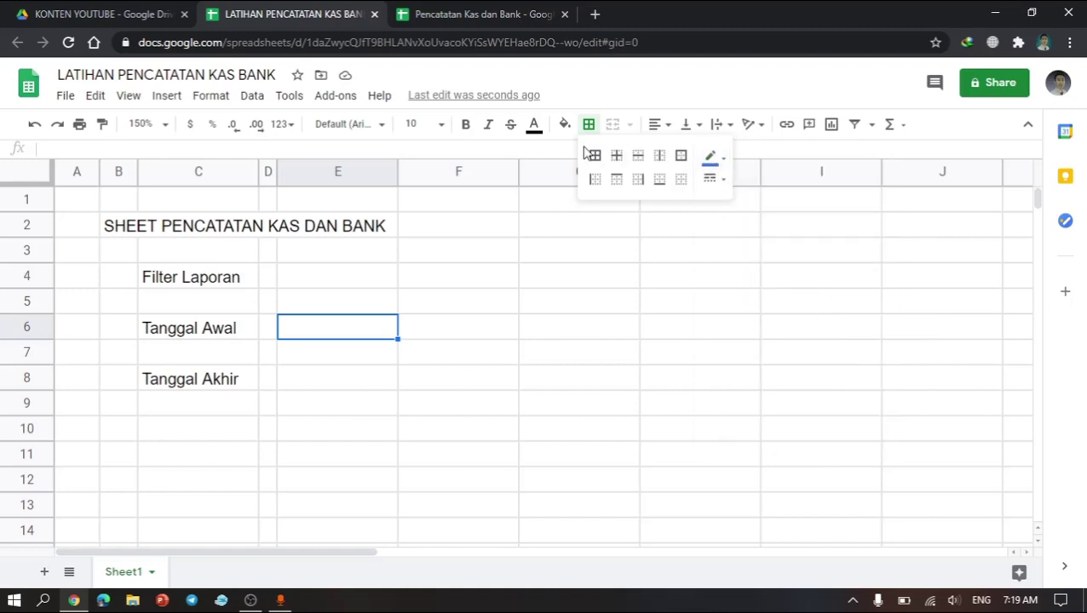
{"action": "left_click", "coordinate": [680, 157]}
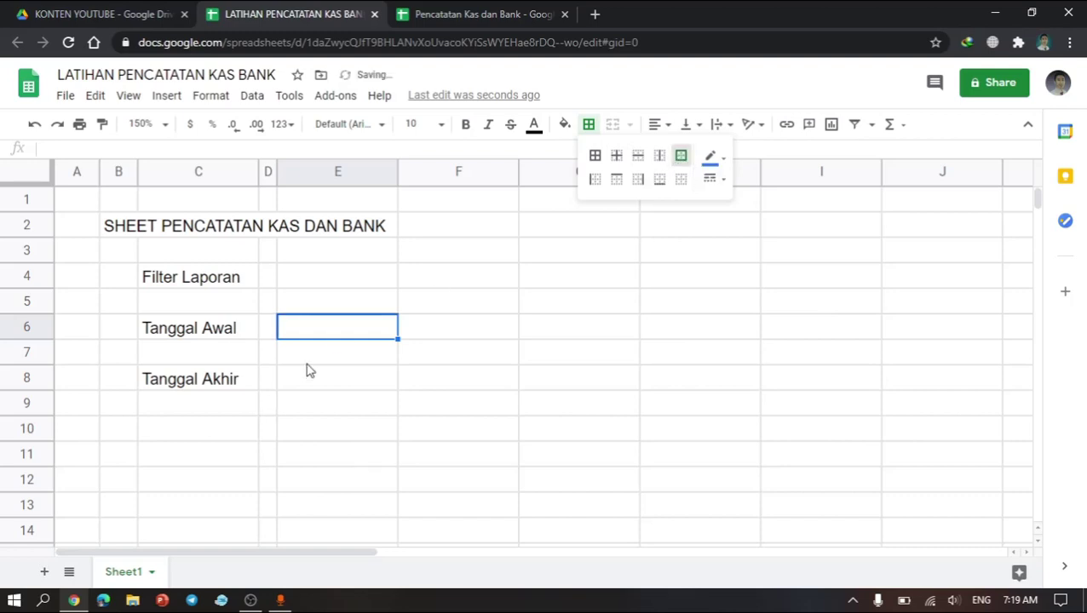
{"action": "left_click", "coordinate": [311, 381]}
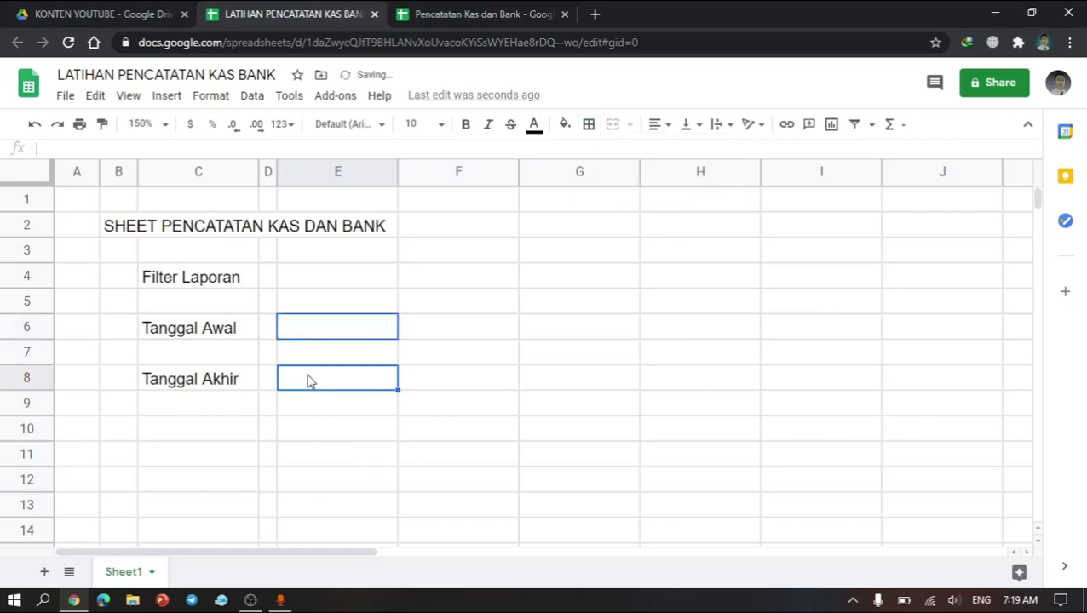
{"action": "left_click", "coordinate": [587, 123]}
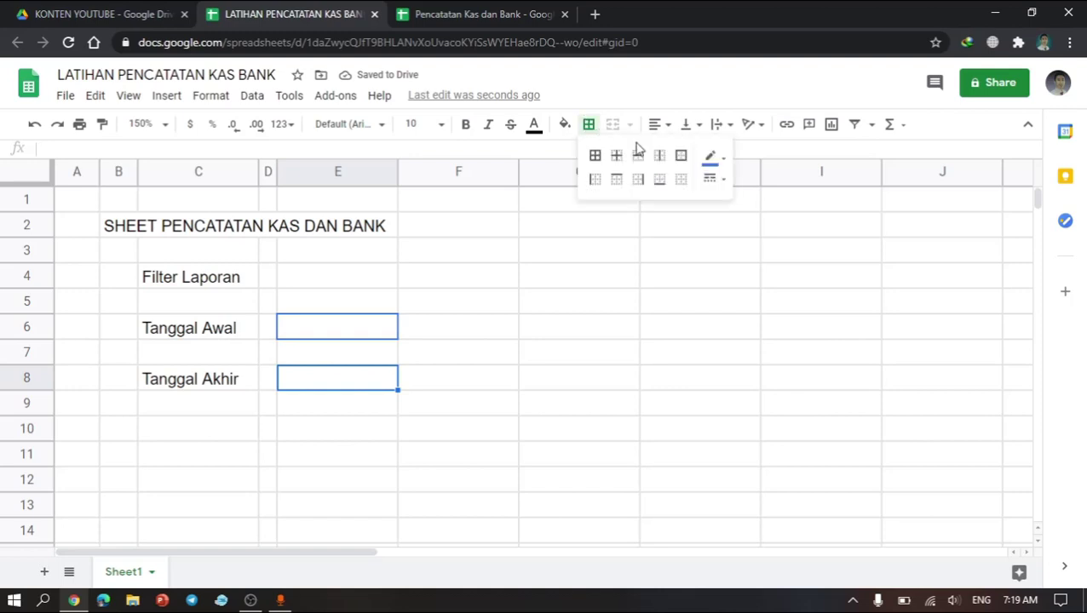
{"action": "left_click", "coordinate": [681, 158]}
{"action": "left_click", "coordinate": [521, 311]}
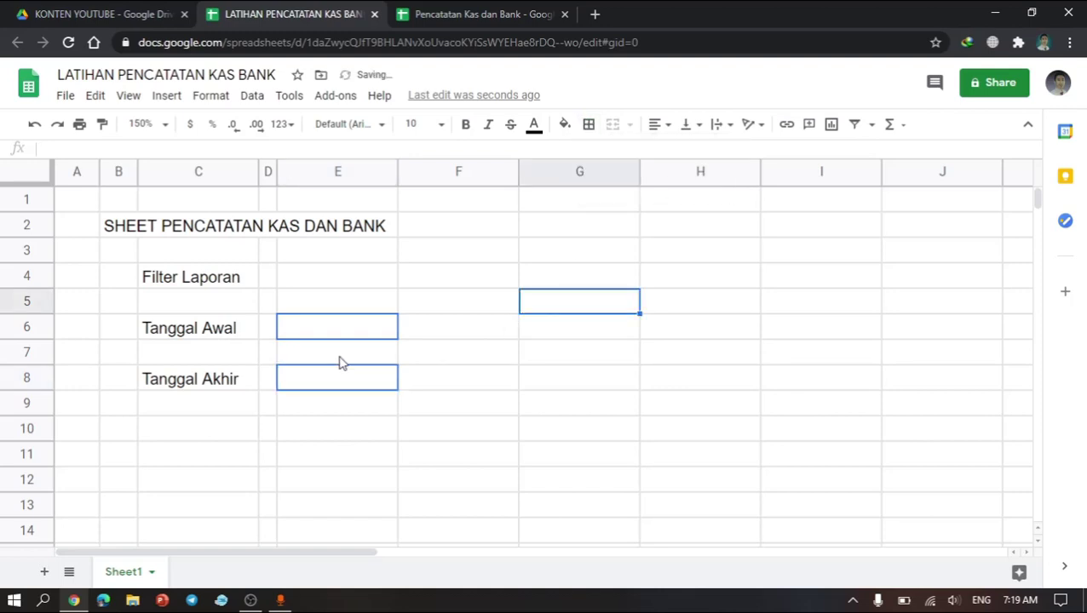
Step: Add a blue outer border around the Filter Laporan heading range C4:E4
{"action": "left_click_drag", "start_coordinate": [120, 280], "coordinate": [424, 405]}
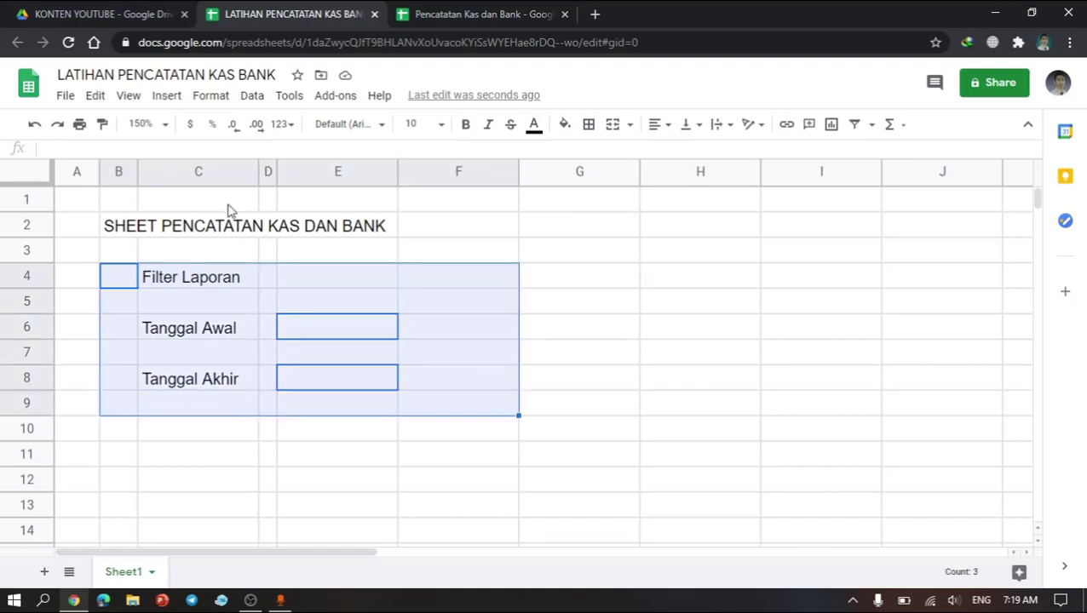
{"action": "left_click_drag", "start_coordinate": [178, 288], "coordinate": [310, 286]}
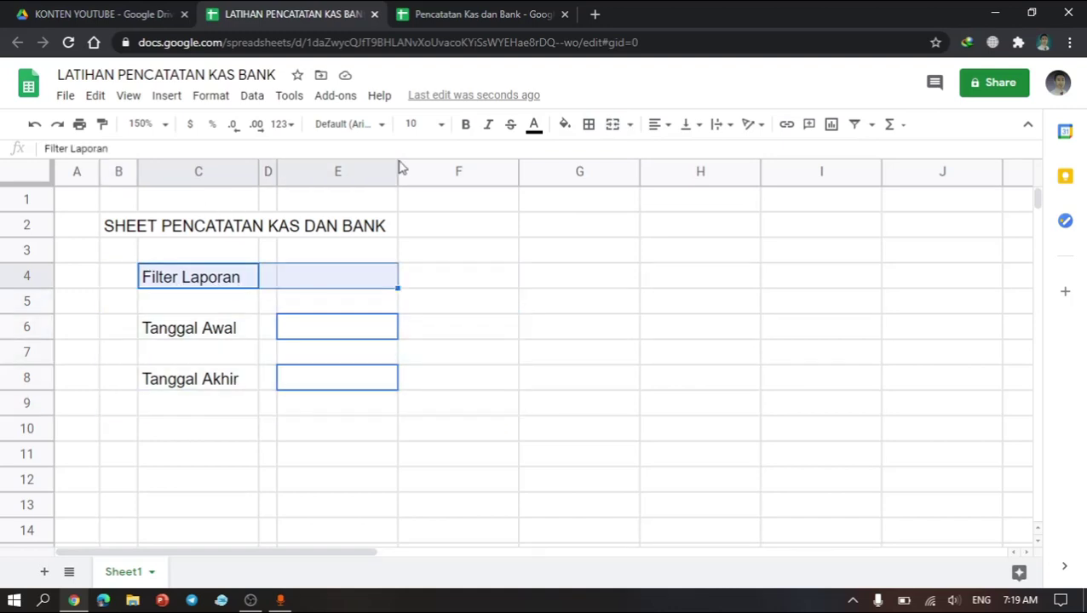
{"action": "left_click", "coordinate": [589, 128]}
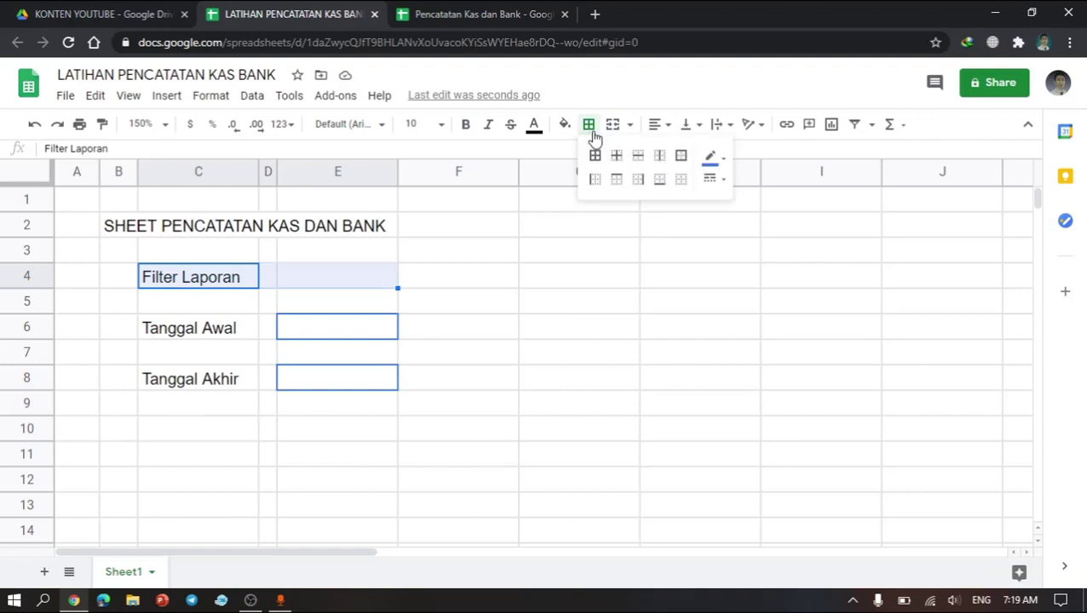
{"action": "left_click", "coordinate": [682, 161]}
{"action": "left_click", "coordinate": [199, 427]}
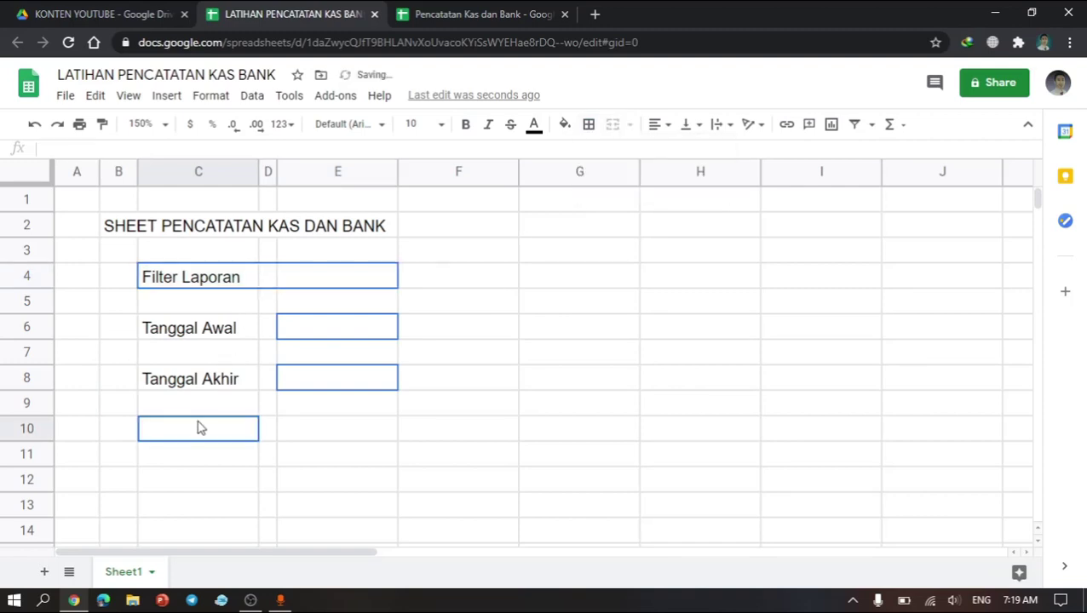
Step: Add a blue outer border around the whole menu block B2:F9
{"action": "left_click_drag", "start_coordinate": [106, 230], "coordinate": [412, 409]}
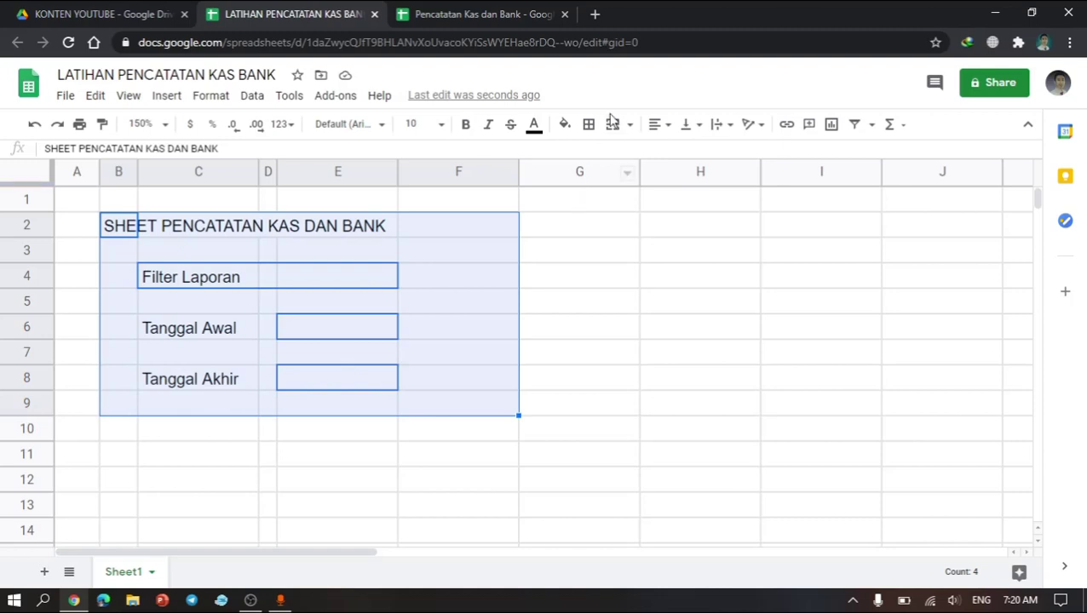
{"action": "left_click", "coordinate": [591, 125]}
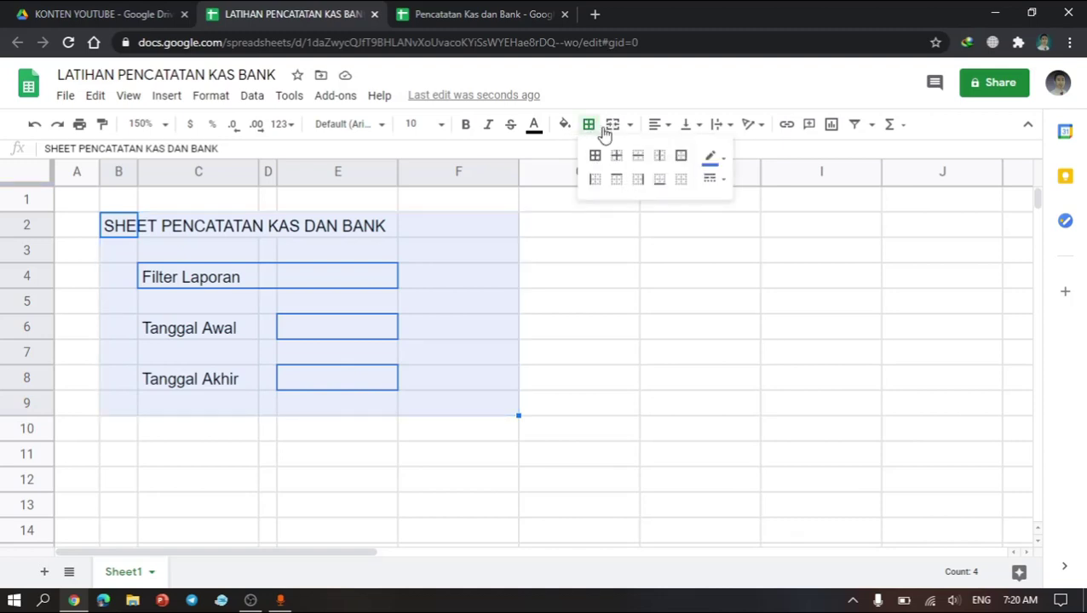
{"action": "left_click", "coordinate": [681, 160]}
{"action": "left_click", "coordinate": [556, 320]}
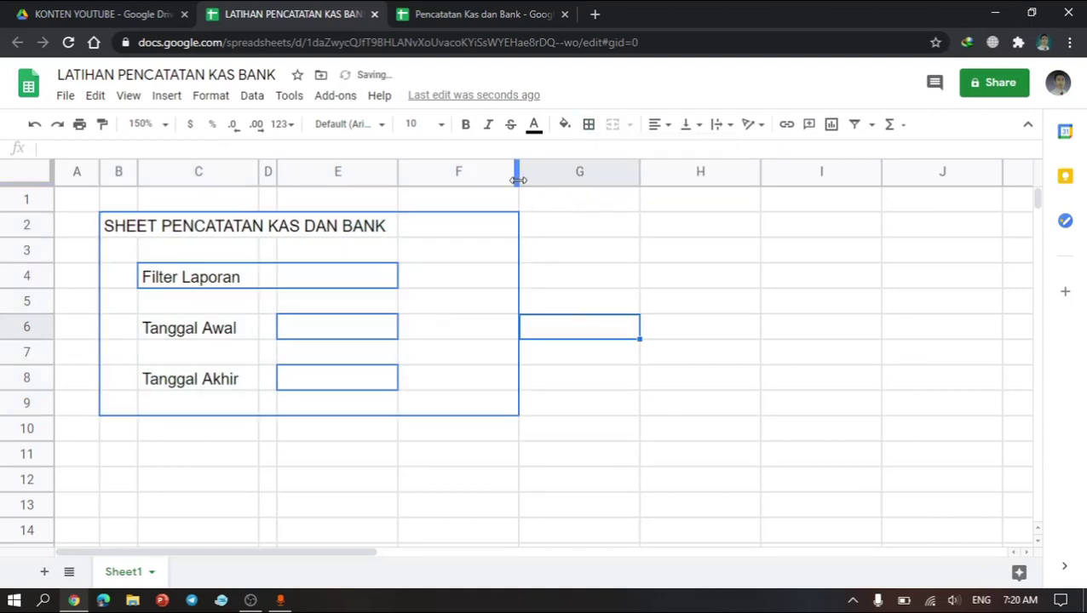
Step: Narrow columns F and B so they form slim side margins inside the menu block
{"action": "left_click_drag", "start_coordinate": [518, 180], "coordinate": [419, 190]}
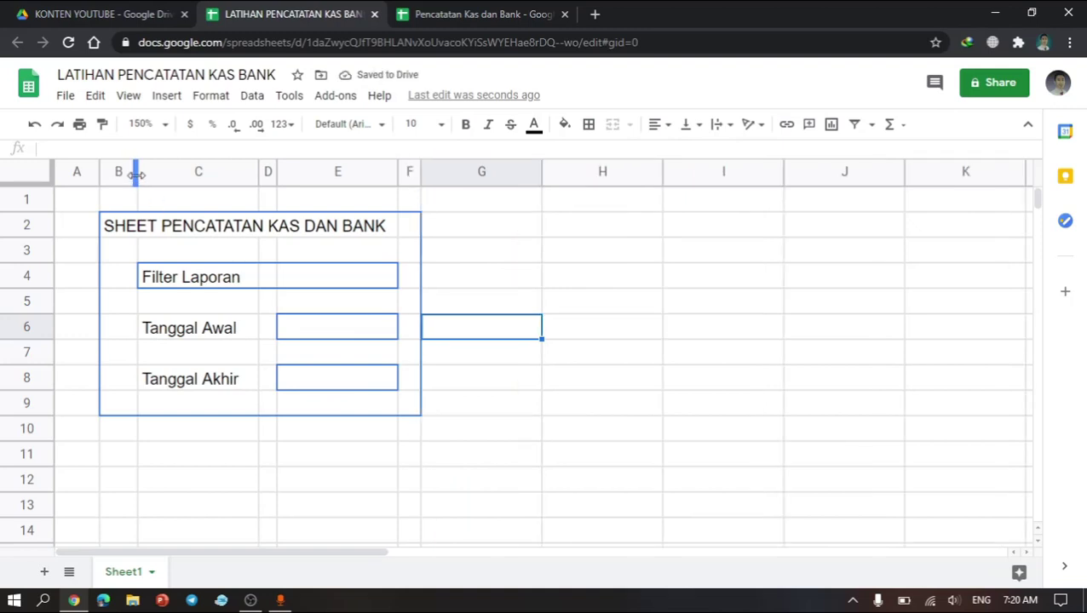
{"action": "mouse_move", "coordinate": [137, 175]}
{"action": "left_mouse_down"}
{"action": "mouse_move", "coordinate": [111, 174]}
{"action": "mouse_move", "coordinate": [122, 174]}
{"action": "left_mouse_up"}
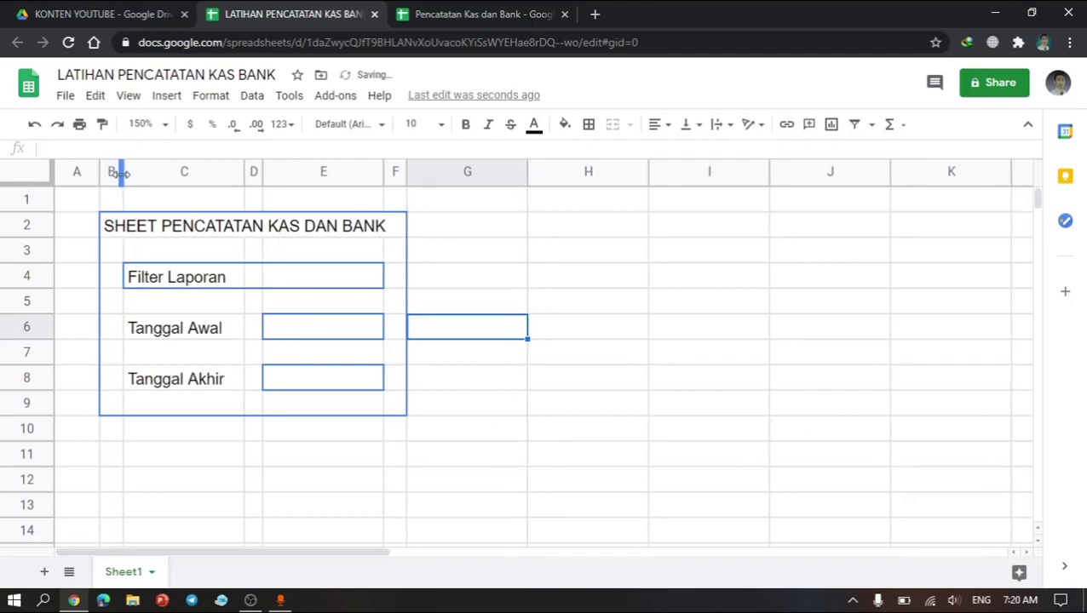
{"action": "left_click", "coordinate": [62, 281]}
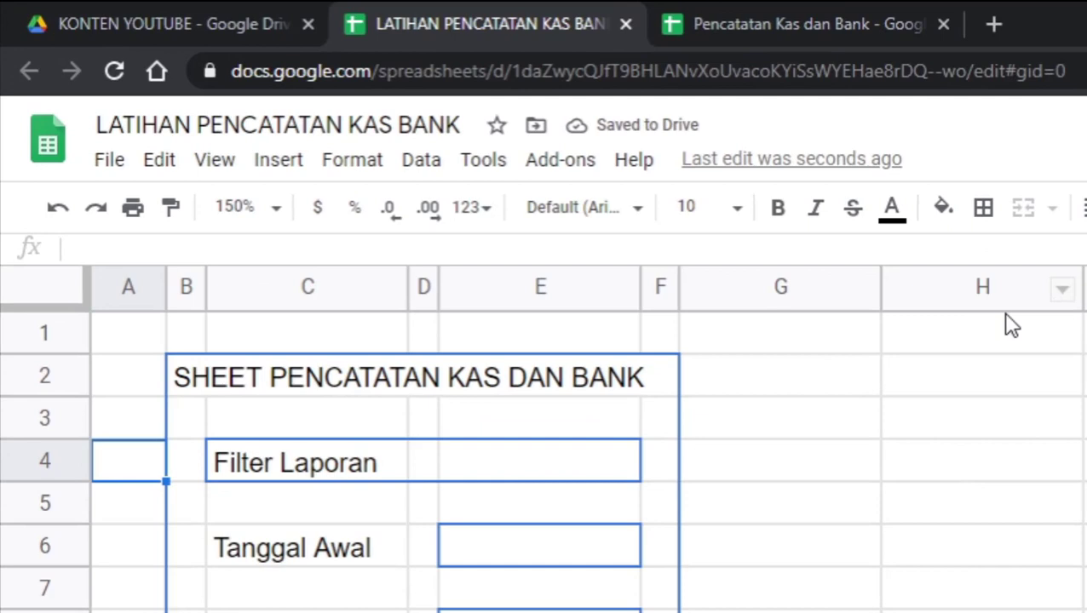
Step: Hide the gridlines on Sheet1
{"action": "left_click", "coordinate": [598, 177]}
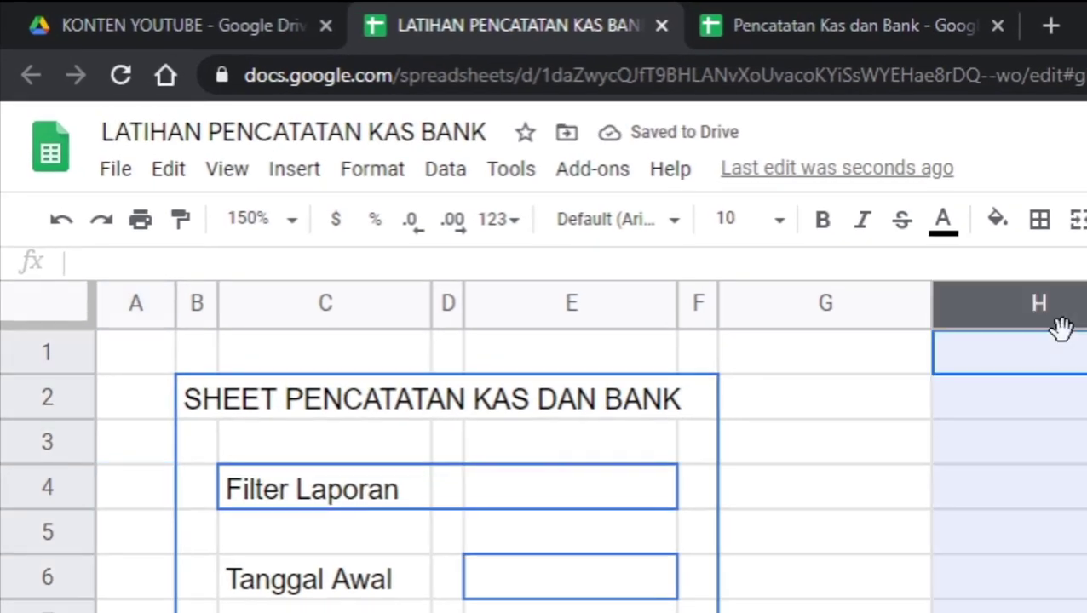
{"action": "left_click", "coordinate": [828, 397]}
{"action": "left_click", "coordinate": [865, 606]}
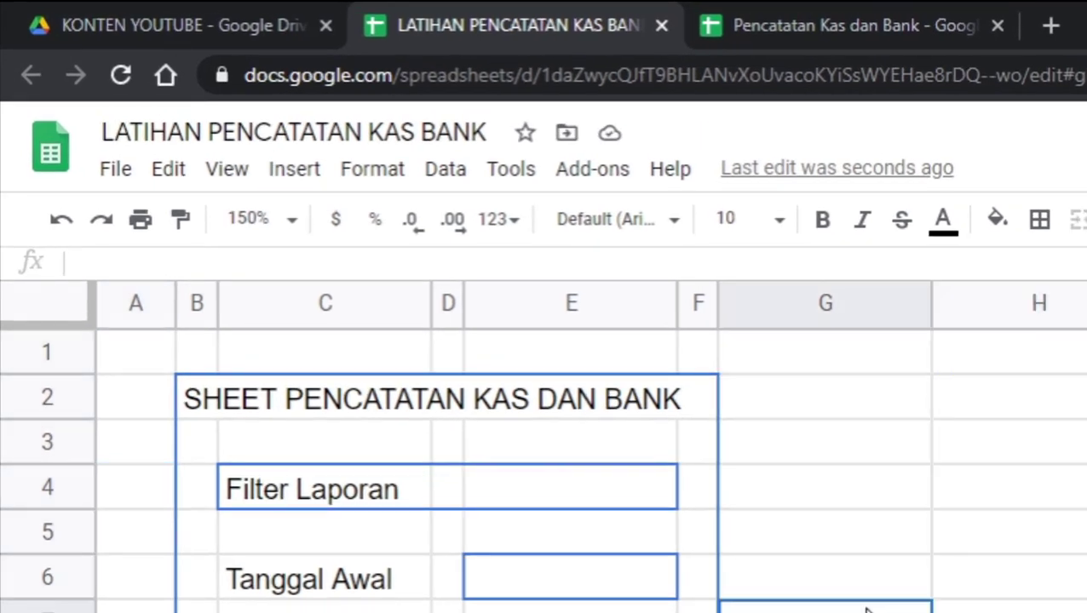
{"action": "left_click", "coordinate": [1069, 579]}
{"action": "left_click", "coordinate": [1039, 611]}
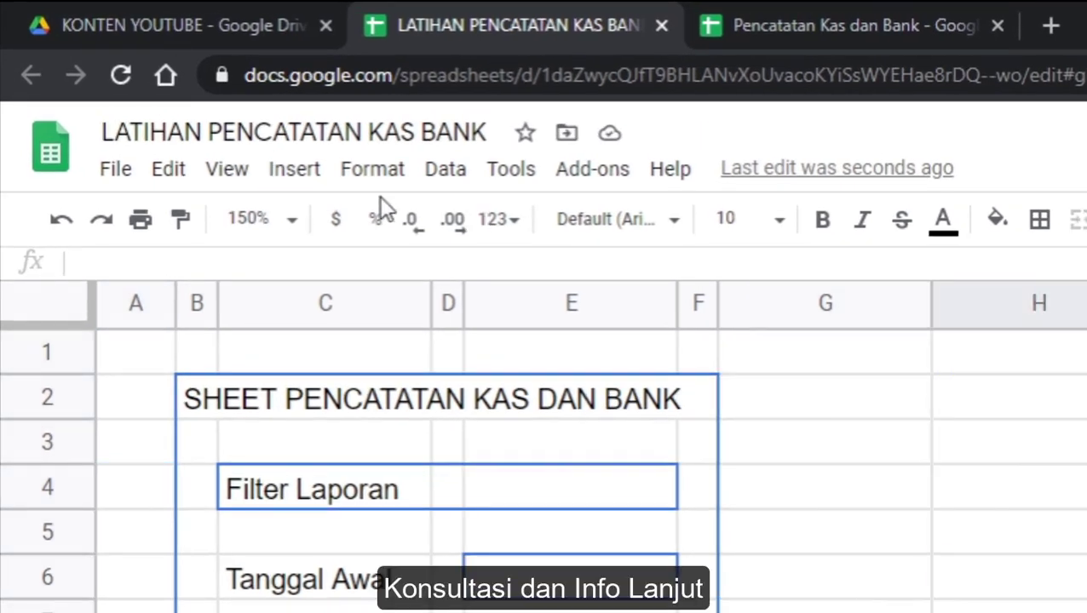
{"action": "left_click", "coordinate": [216, 175]}
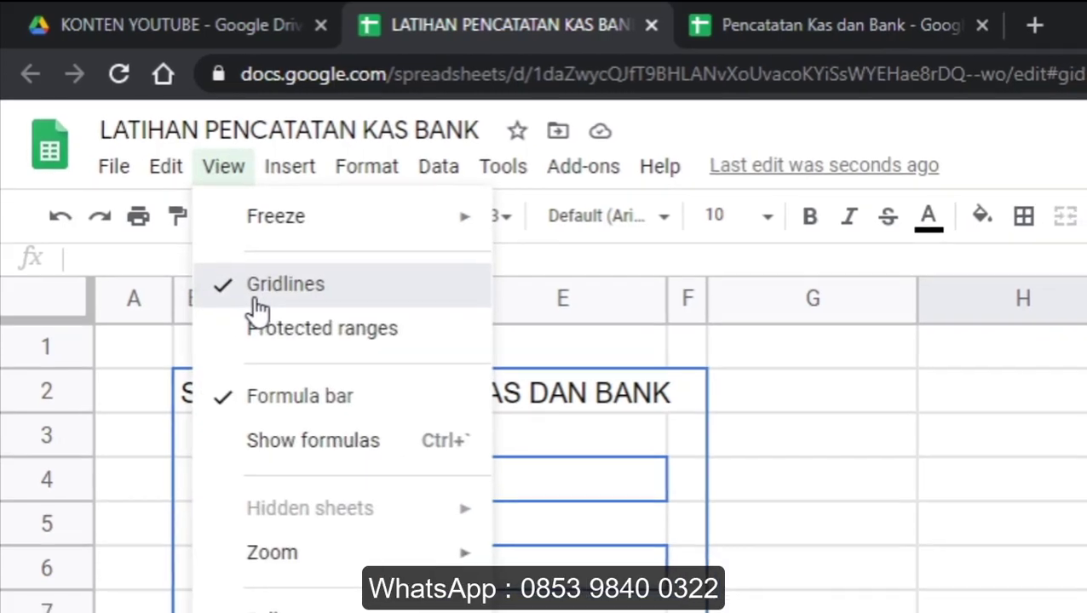
{"action": "left_click", "coordinate": [260, 298]}
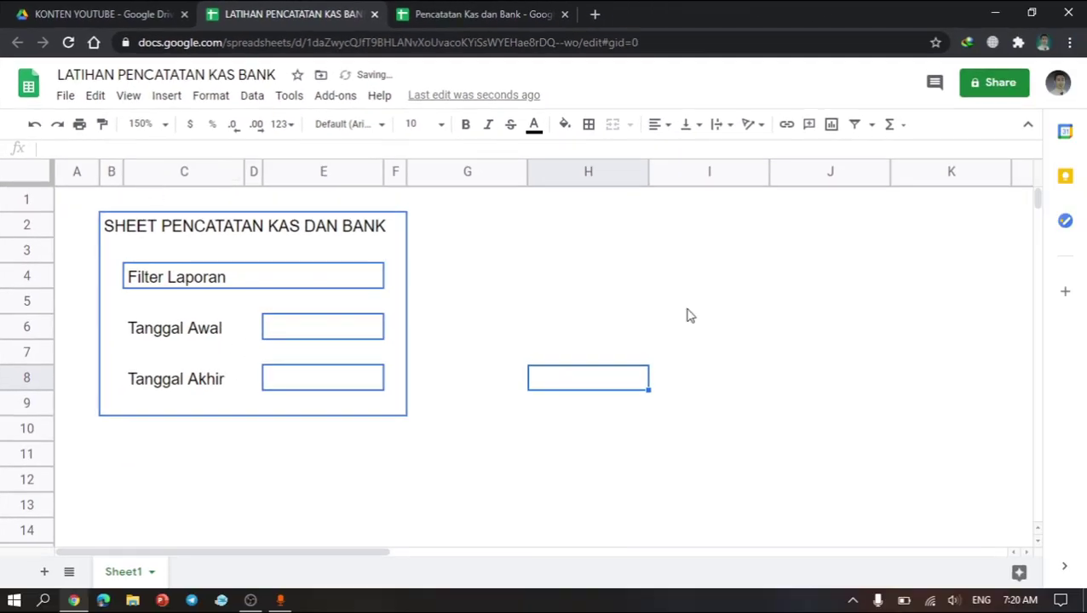
Step: Reduce the height of the empty spacer rows 3, 5, 7 and 9 in the menu block
{"action": "left_click", "coordinate": [691, 305]}
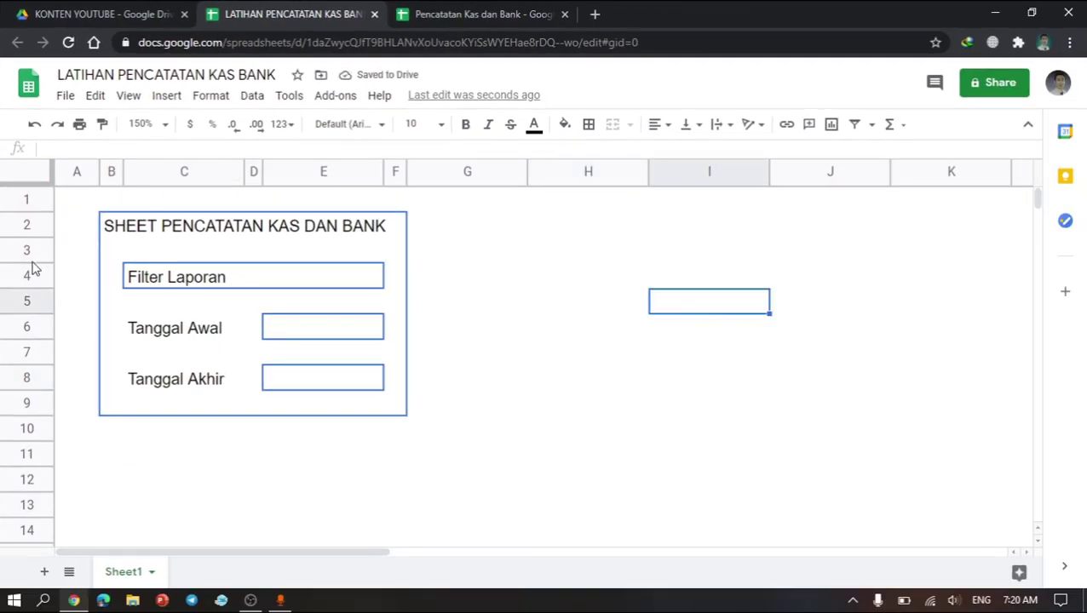
{"action": "left_click_drag", "start_coordinate": [31, 261], "coordinate": [31, 247]}
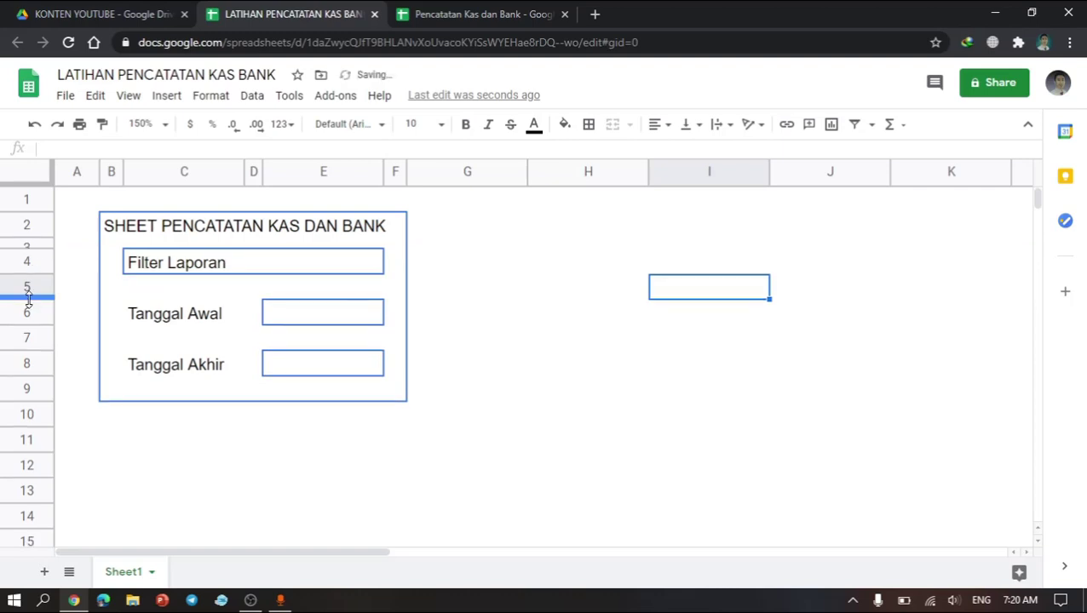
{"action": "left_click_drag", "start_coordinate": [28, 298], "coordinate": [29, 288]}
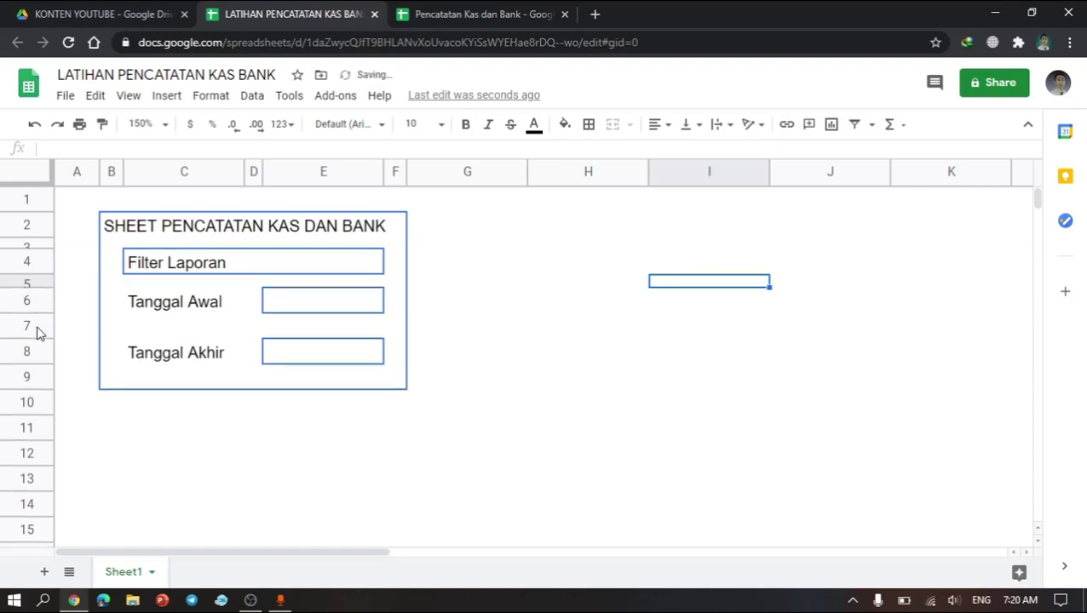
{"action": "left_click_drag", "start_coordinate": [36, 336], "coordinate": [37, 325]}
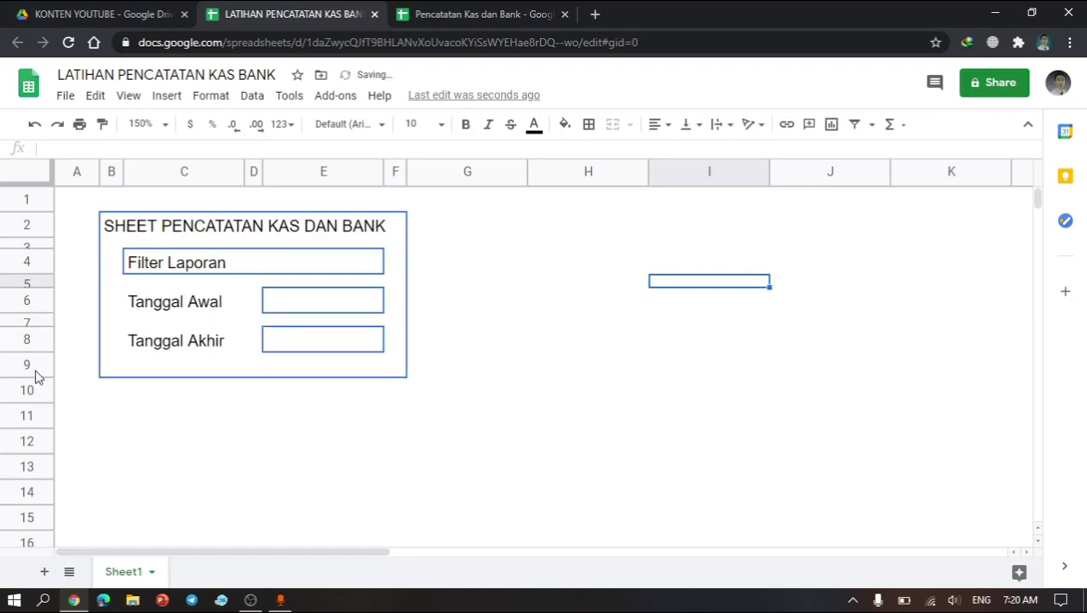
{"action": "left_click_drag", "start_coordinate": [36, 375], "coordinate": [36, 365]}
{"action": "left_click", "coordinate": [112, 227]}
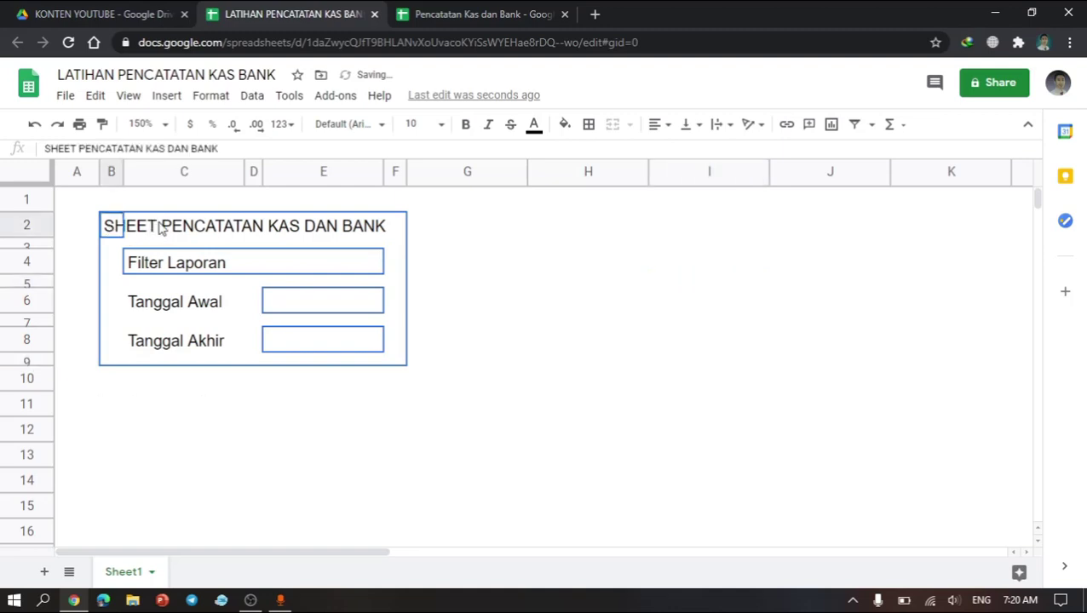
Step: Merge cells B2:F2 and centre the title SHEET PENCATATAN KAS DAN BANK horizontally across them
{"action": "left_click_drag", "start_coordinate": [160, 228], "coordinate": [396, 224]}
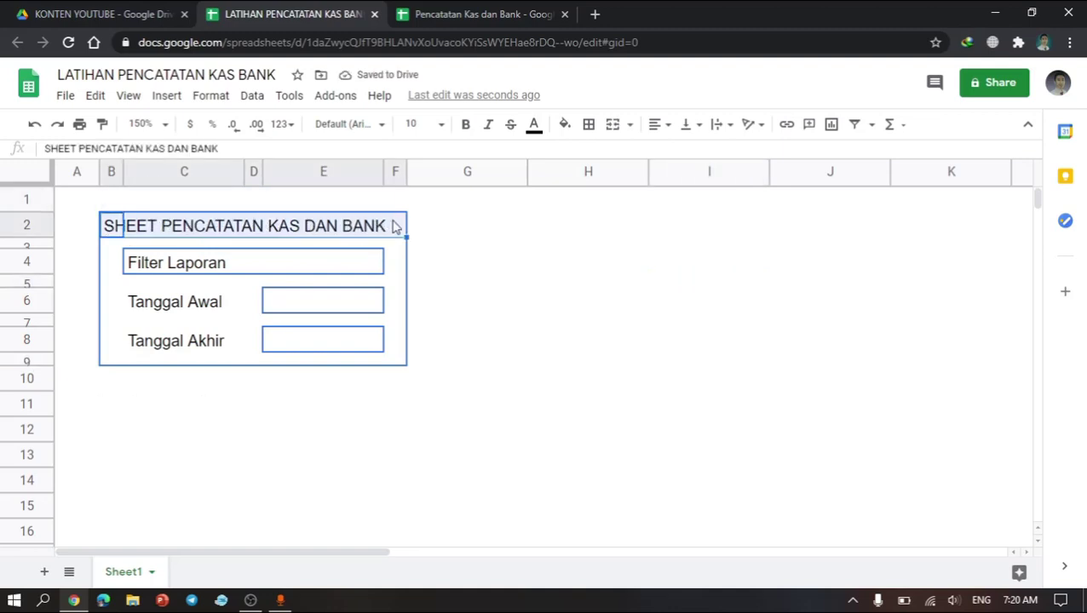
{"action": "left_click", "coordinate": [613, 124]}
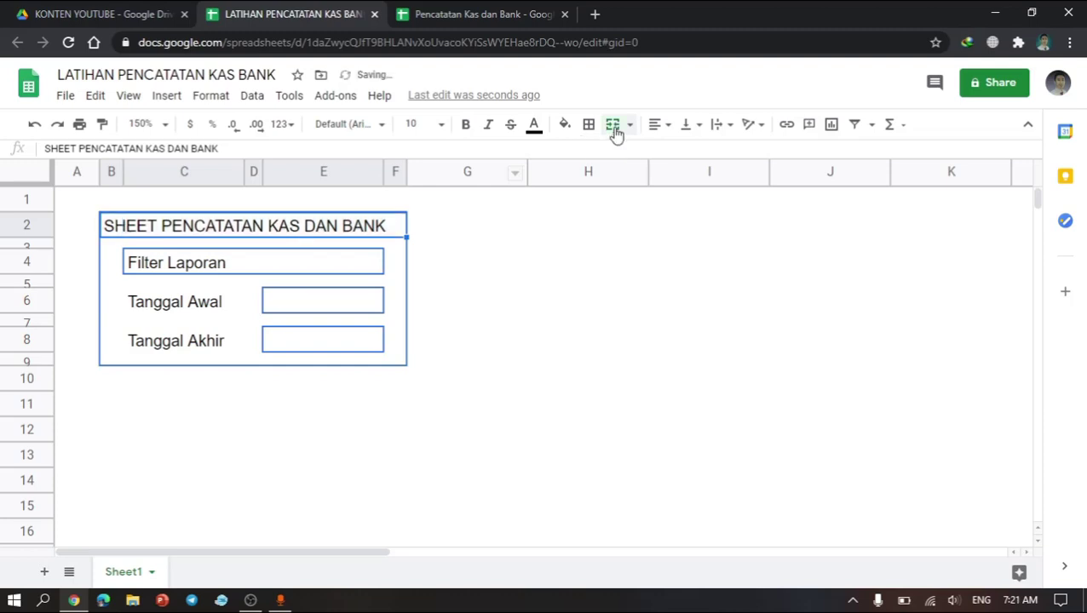
{"action": "left_click", "coordinate": [657, 126]}
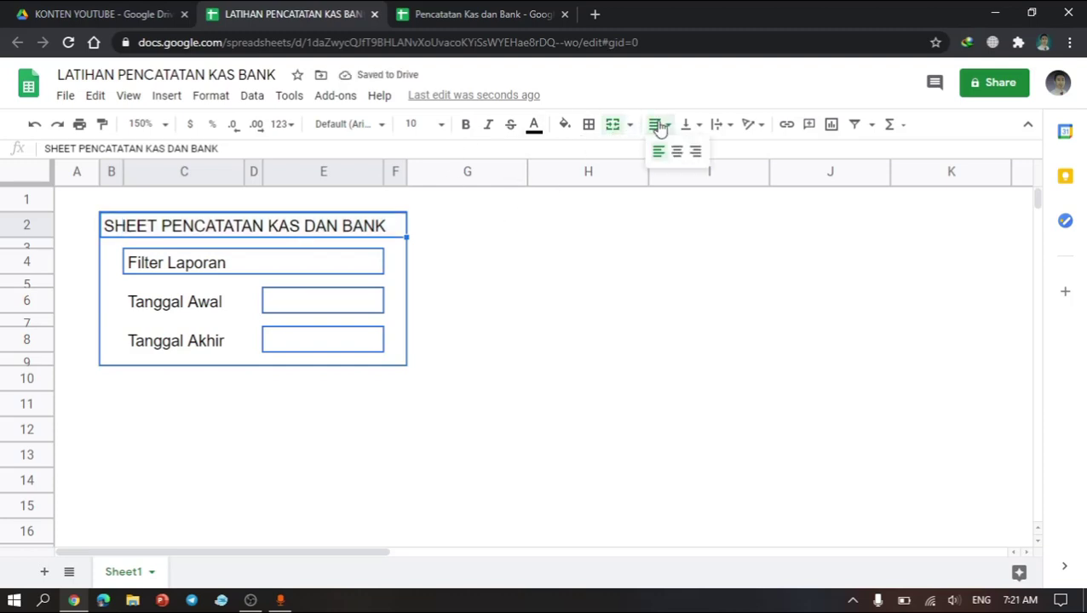
{"action": "left_click", "coordinate": [678, 150]}
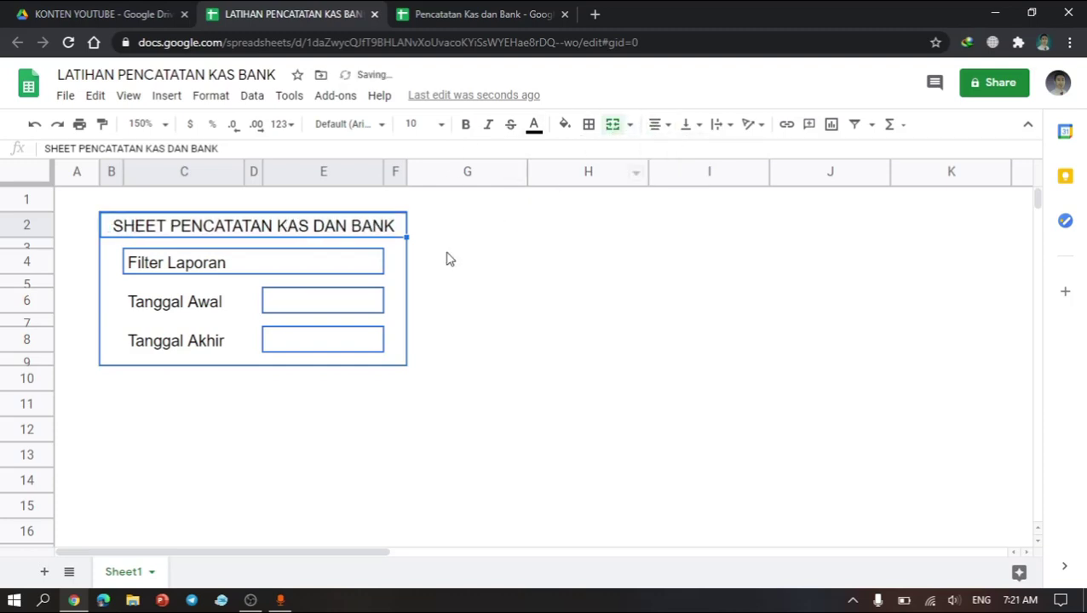
{"action": "left_click", "coordinate": [444, 251]}
Step: Add a blue outer border around the merged title cell B2:F2
{"action": "left_click", "coordinate": [321, 228]}
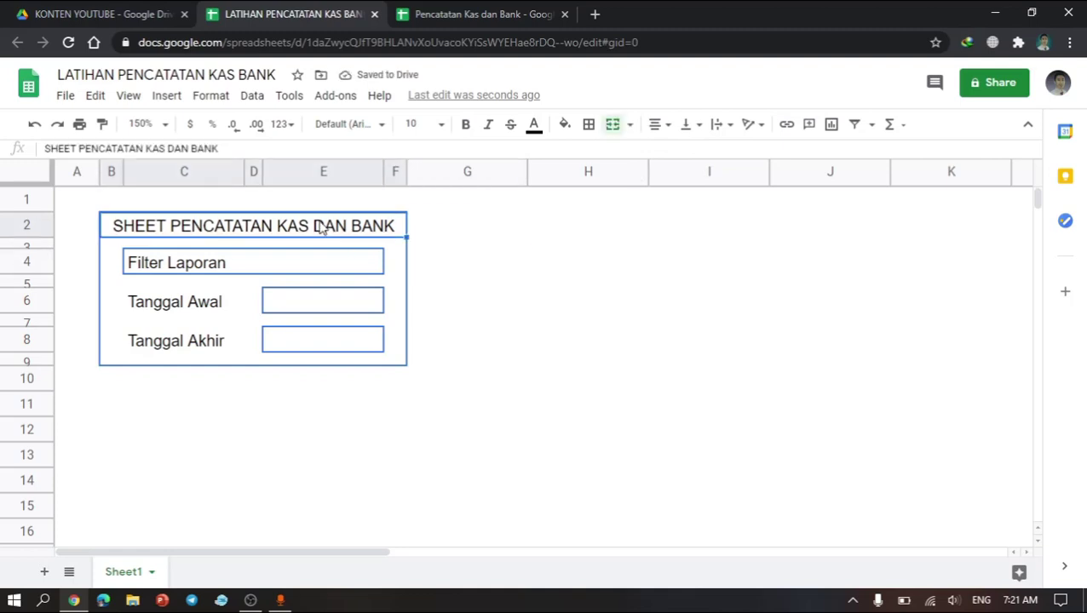
{"action": "left_click", "coordinate": [588, 126]}
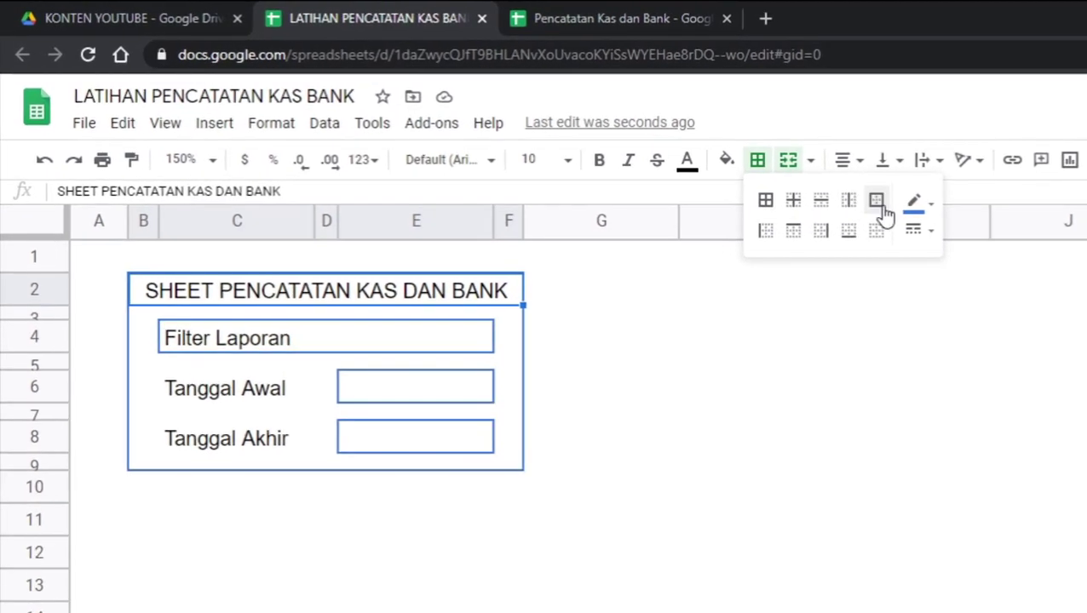
{"action": "left_click", "coordinate": [808, 185]}
{"action": "left_click", "coordinate": [698, 366]}
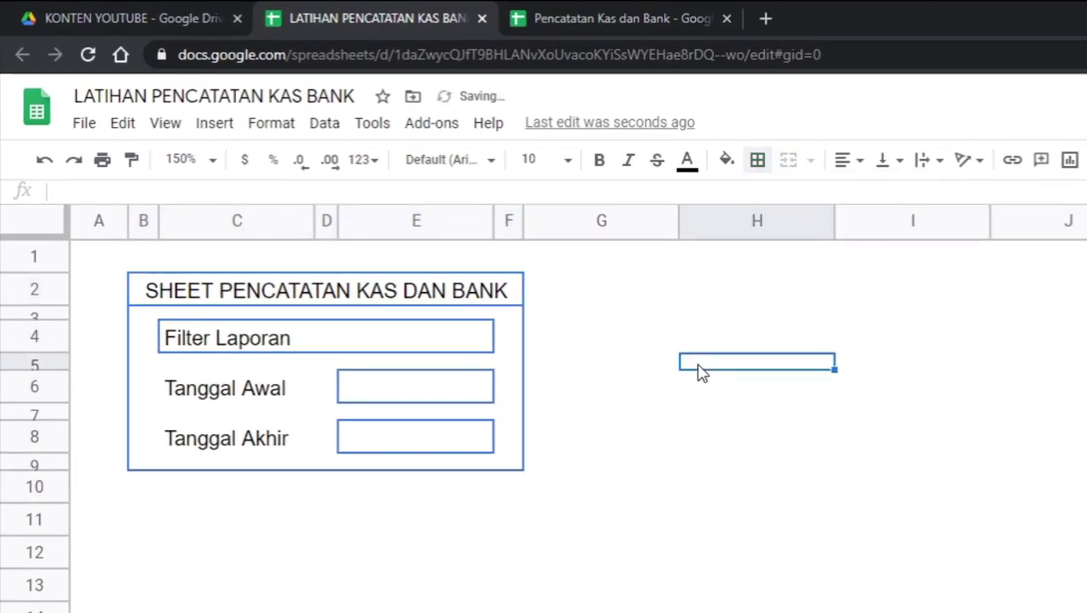
Step: Narrow column A to a slim margin about as wide as column B
{"action": "left_click_drag", "start_coordinate": [124, 221], "coordinate": [95, 222]}
{"action": "left_click", "coordinate": [441, 502]}
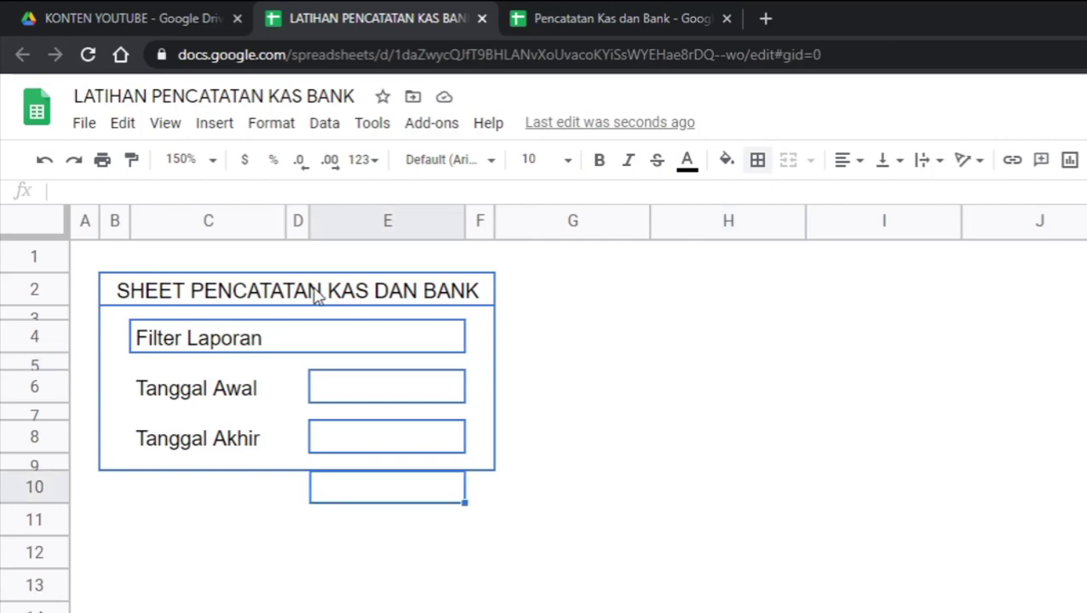
{"action": "left_click", "coordinate": [340, 388]}
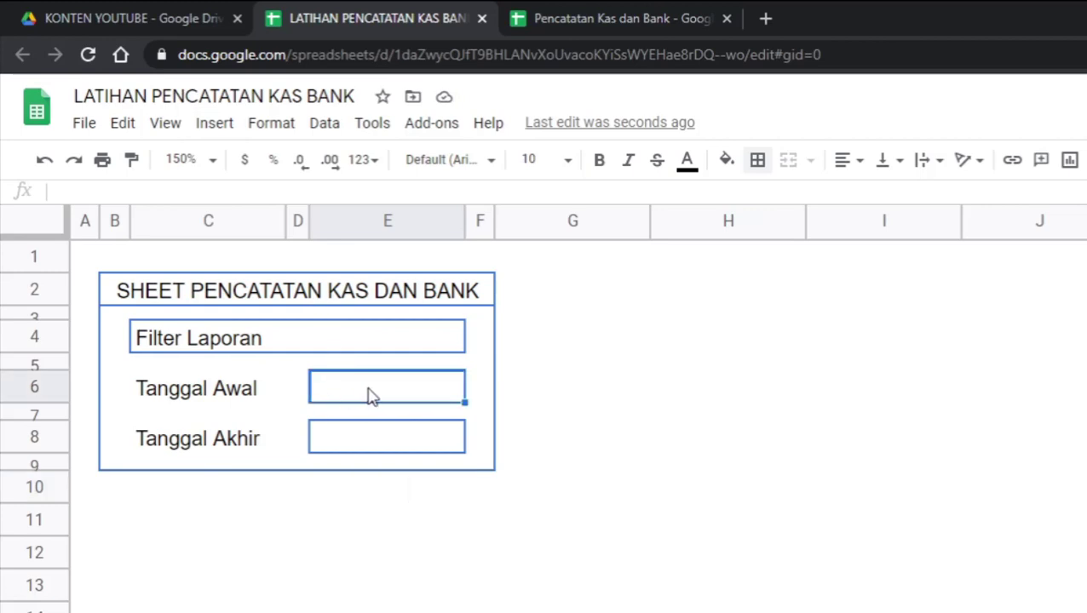
{"action": "left_click", "coordinate": [356, 451]}
{"action": "left_click", "coordinate": [187, 398]}
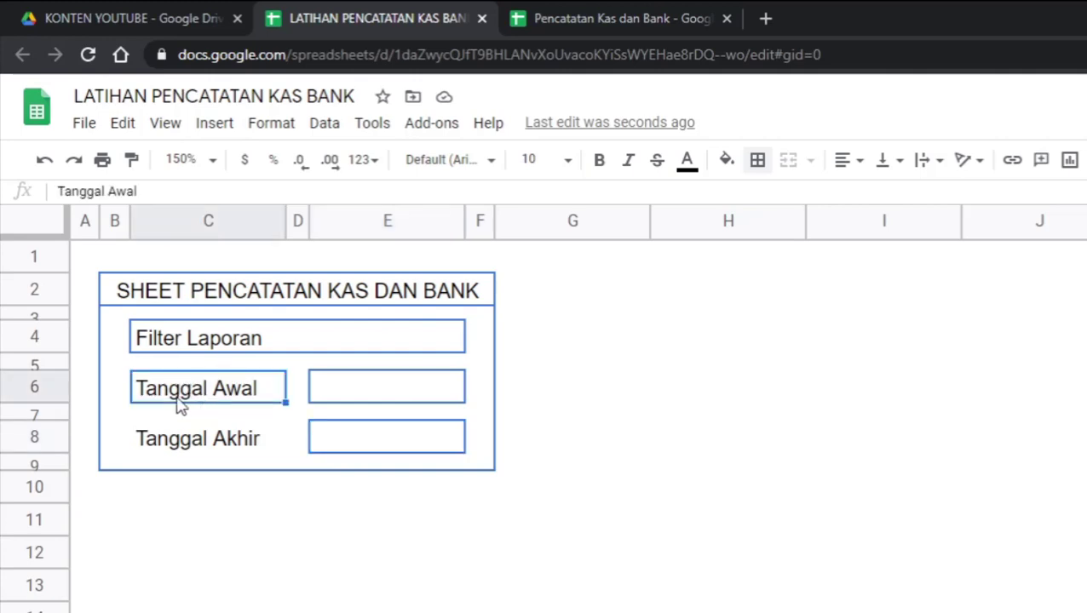
{"action": "left_click", "coordinate": [30, 387]}
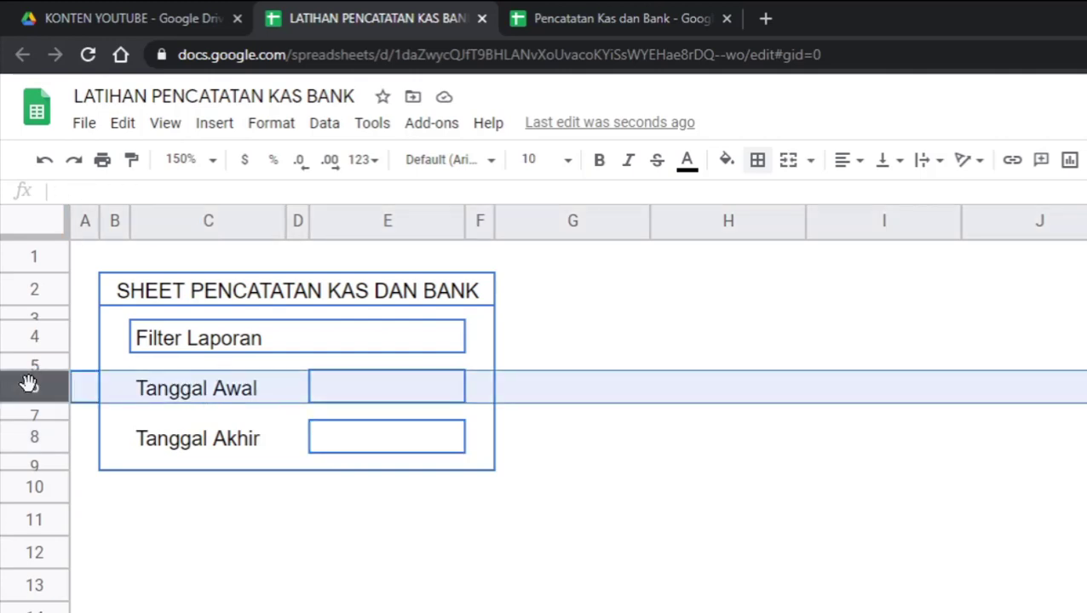
{"action": "left_click", "coordinate": [34, 439], "text": "ctrl"}
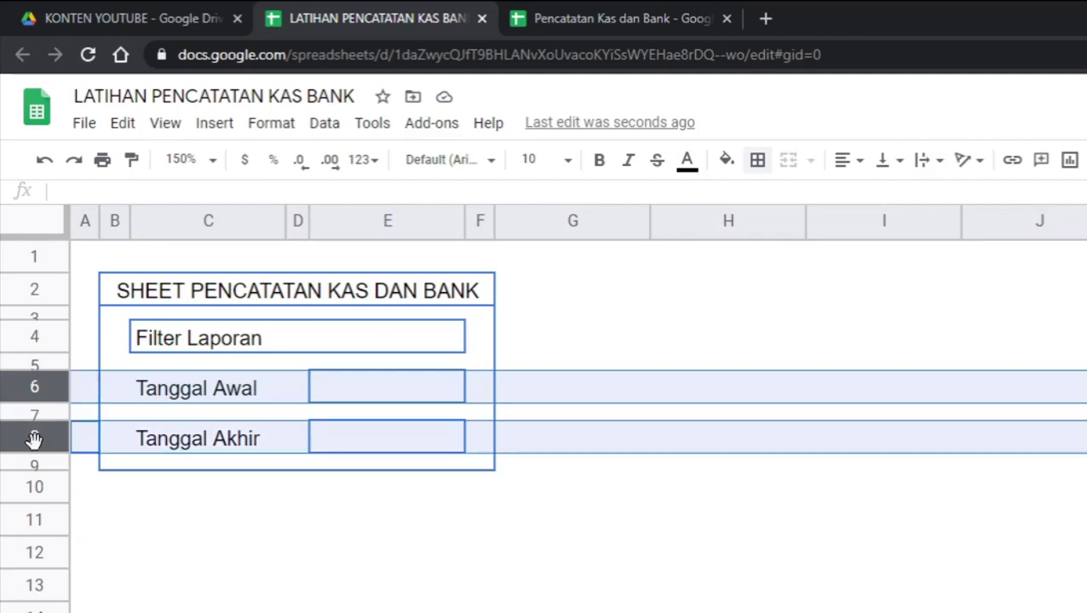
Step: Give the Tanggal Awal label in C6 a medium blue fill and white text
{"action": "left_click", "coordinate": [181, 399]}
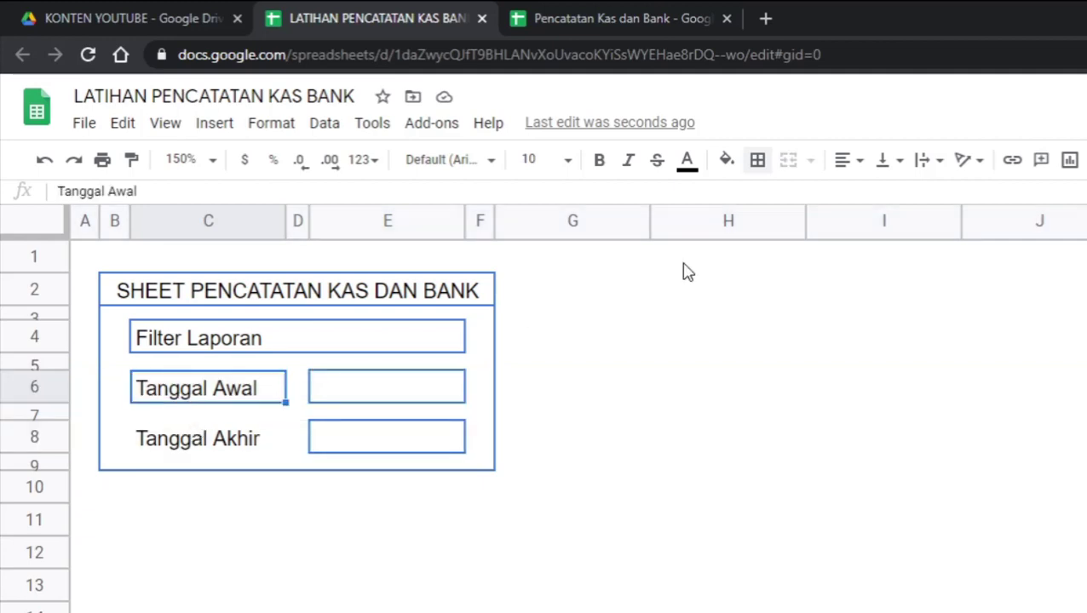
{"action": "left_click", "coordinate": [727, 161]}
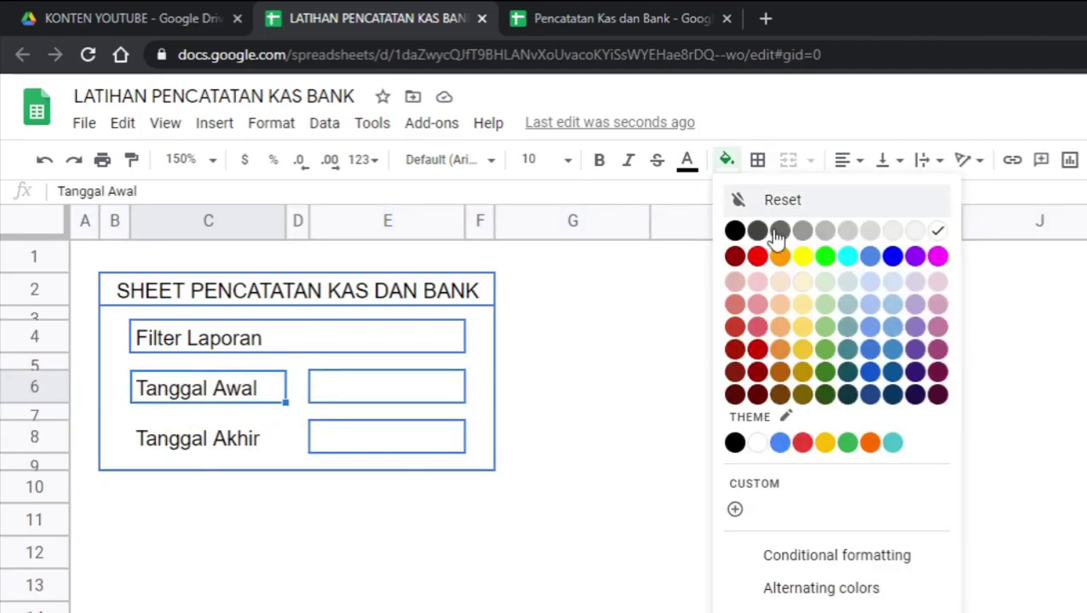
{"action": "left_click", "coordinate": [878, 305]}
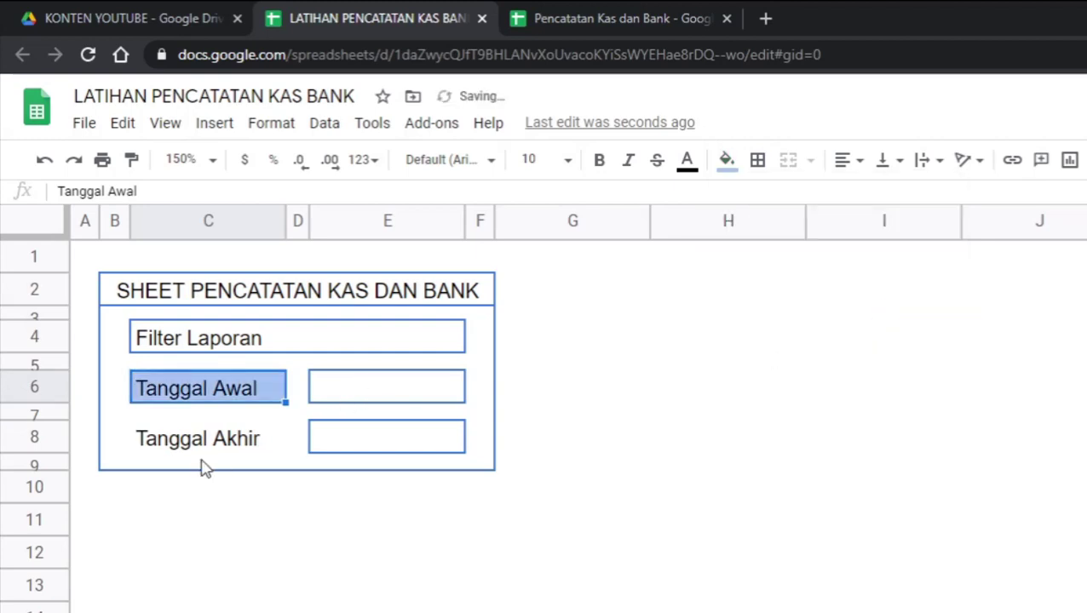
{"action": "left_click", "coordinate": [728, 162]}
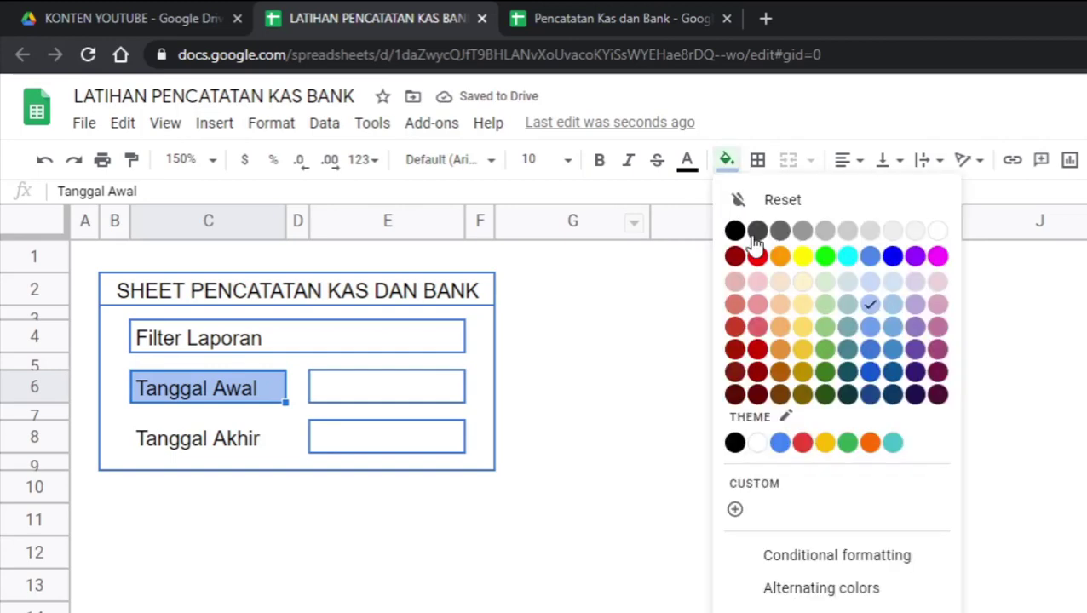
{"action": "left_click", "coordinate": [869, 349]}
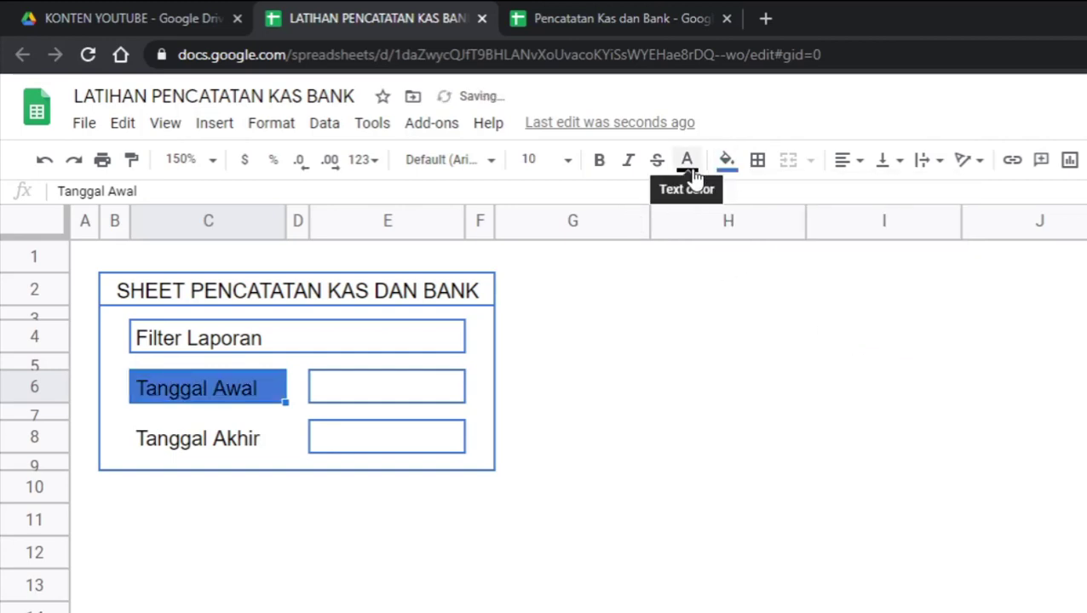
{"action": "left_click", "coordinate": [689, 167]}
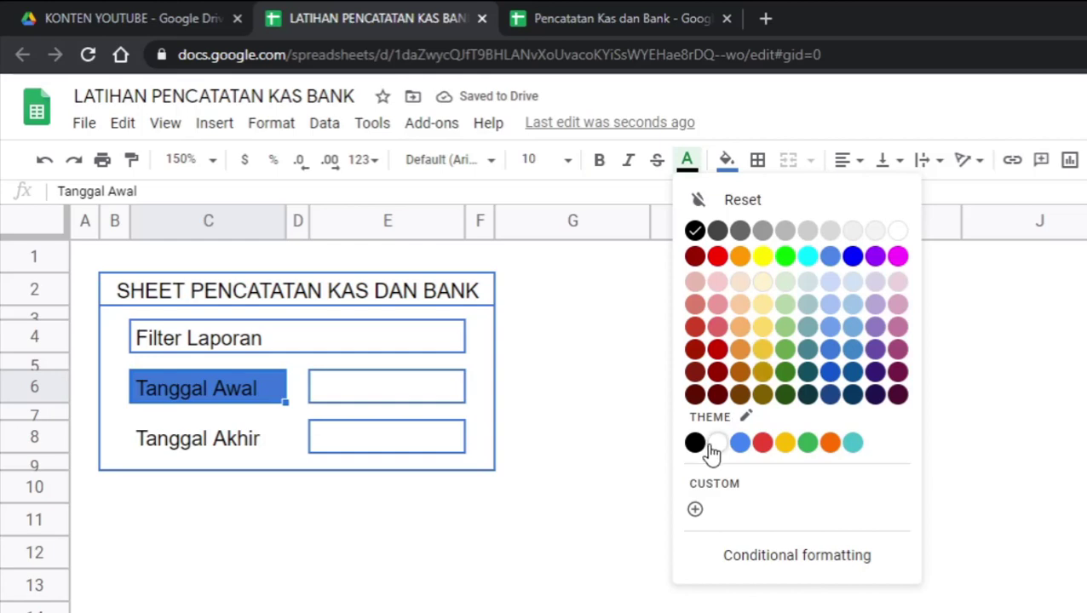
{"action": "left_click", "coordinate": [712, 443]}
Step: Format the Tanggal Akhir label in C8 with the same medium blue fill and white text
{"action": "left_click", "coordinate": [243, 444]}
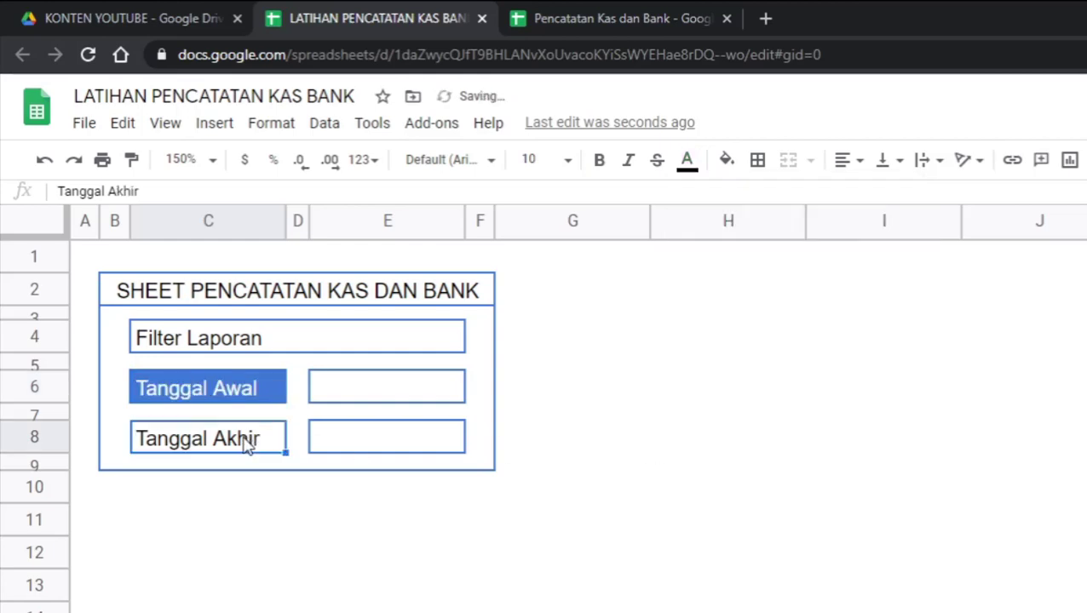
{"action": "left_click", "coordinate": [727, 160]}
{"action": "left_click", "coordinate": [869, 350]}
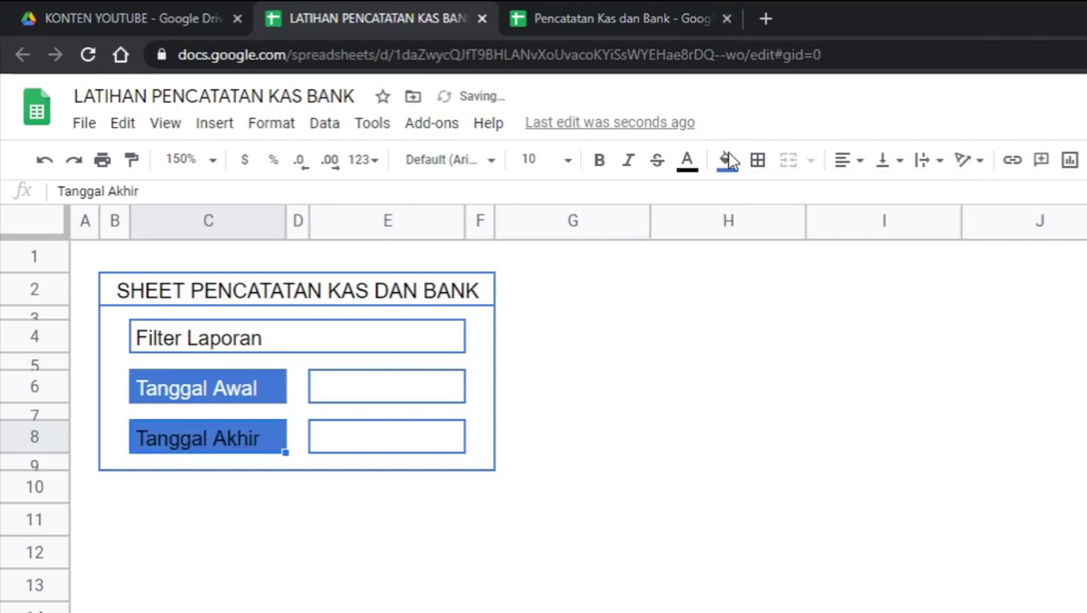
{"action": "left_click", "coordinate": [687, 162]}
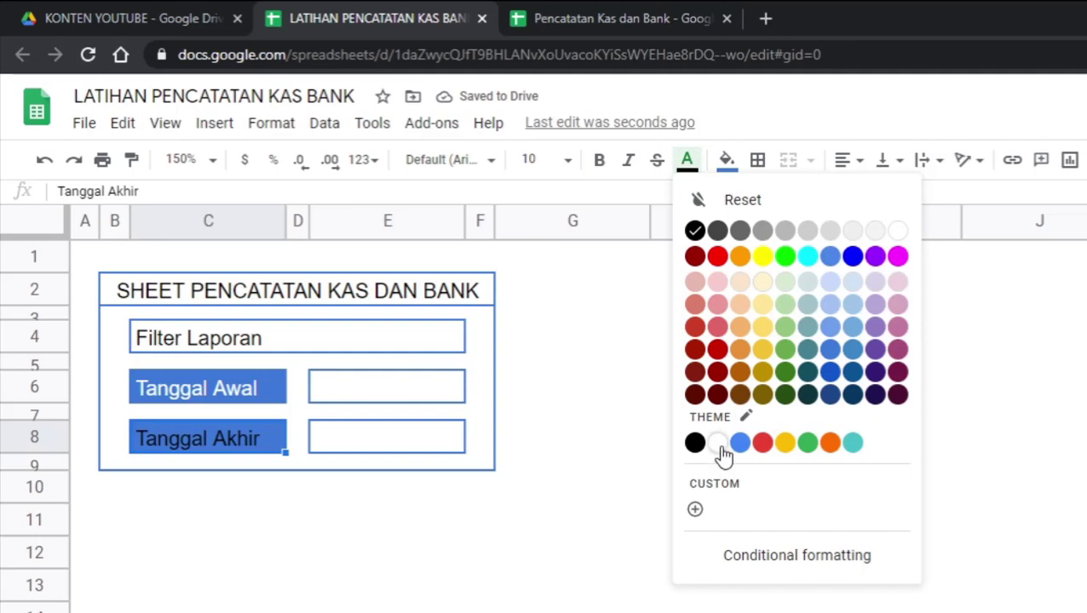
{"action": "left_click", "coordinate": [718, 443]}
{"action": "left_click", "coordinate": [249, 389]}
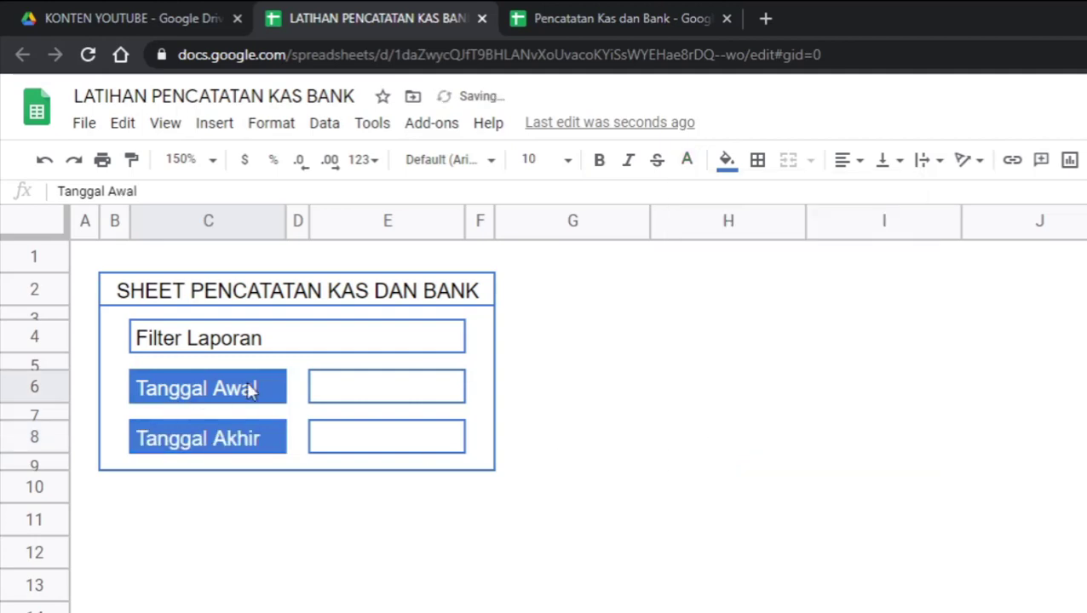
Step: Set the vertical alignment of all cells in the sheet to Middle
{"action": "left_click", "coordinate": [47, 229]}
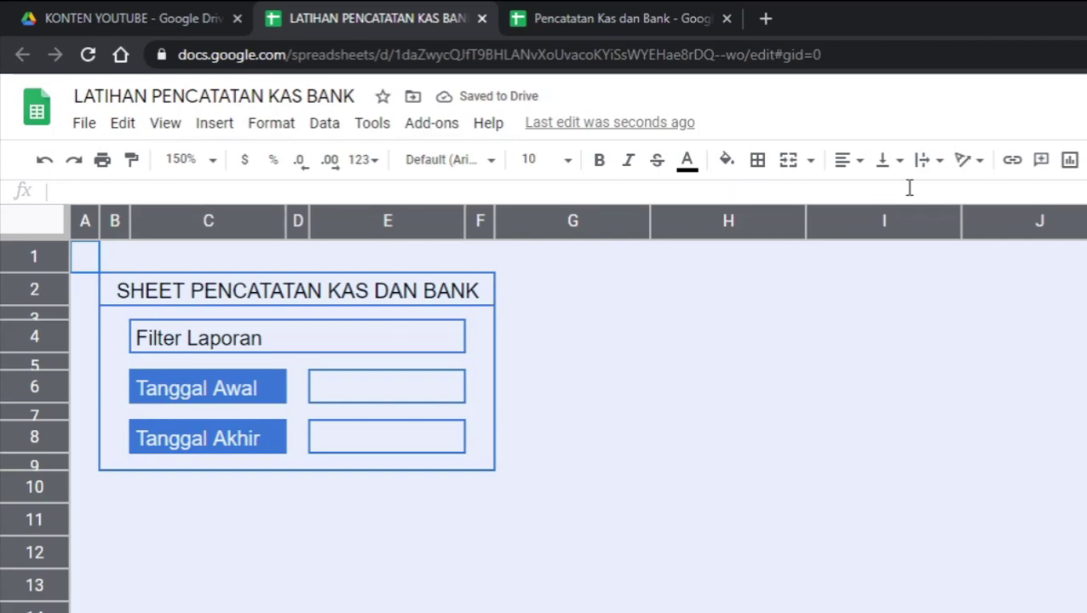
{"action": "left_click", "coordinate": [930, 161]}
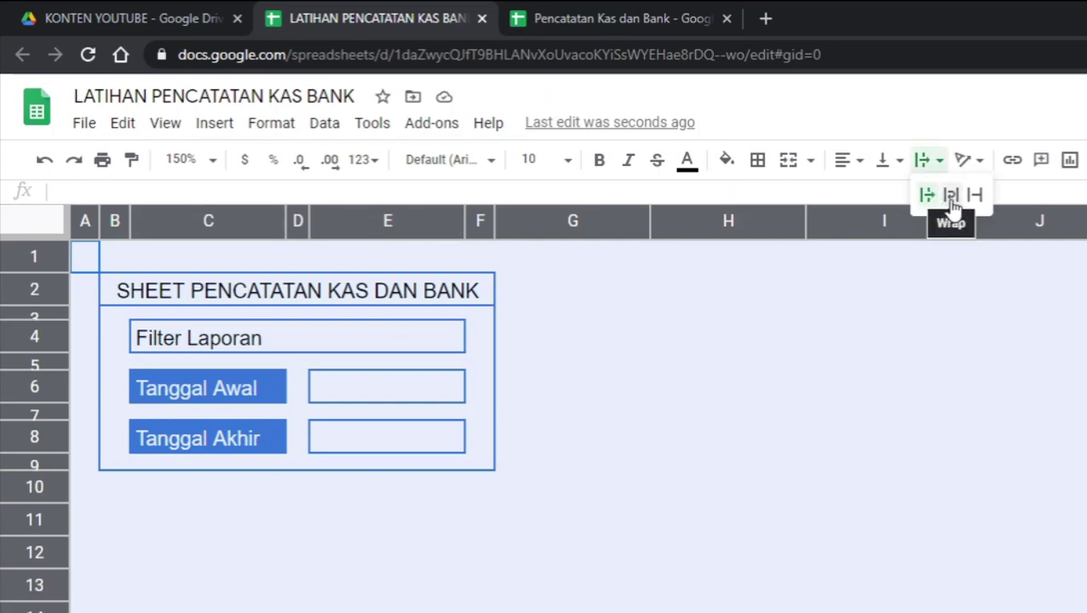
{"action": "left_click", "coordinate": [888, 161]}
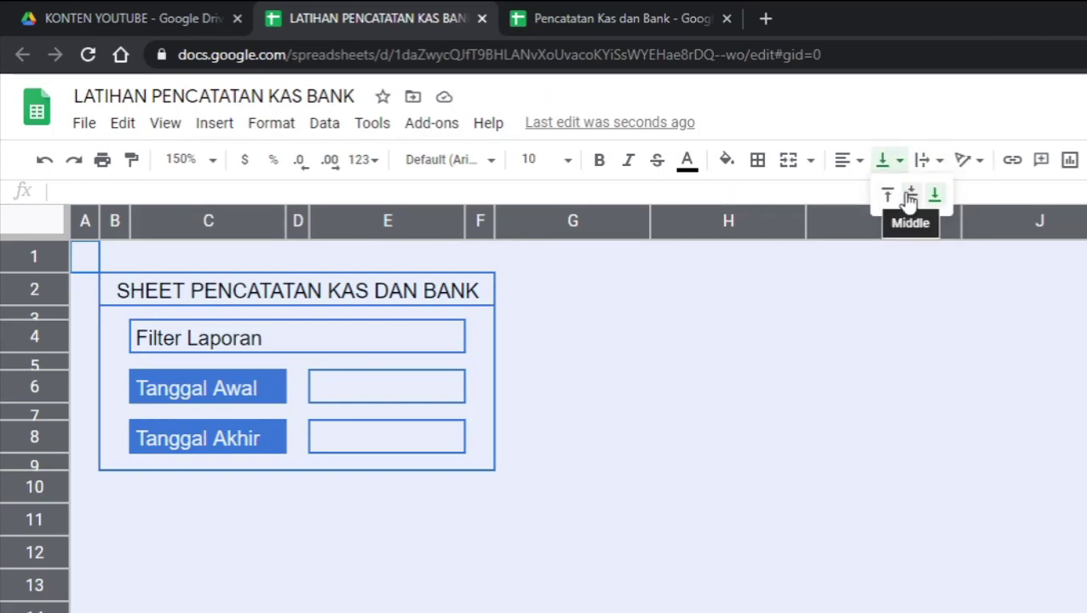
{"action": "left_click", "coordinate": [910, 197]}
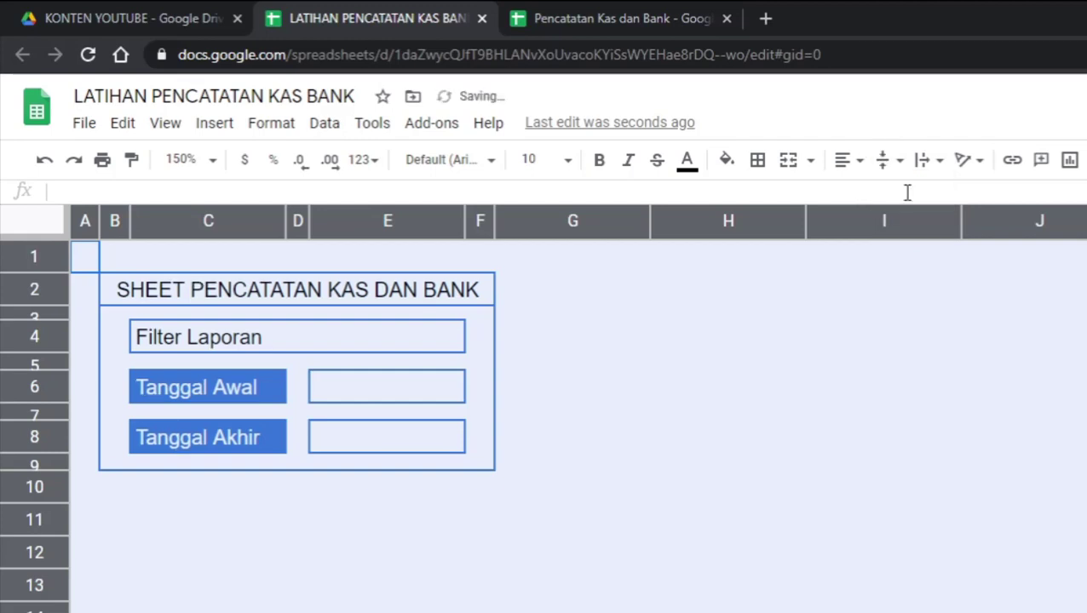
{"action": "left_click", "coordinate": [607, 381]}
{"action": "left_click", "coordinate": [226, 392]}
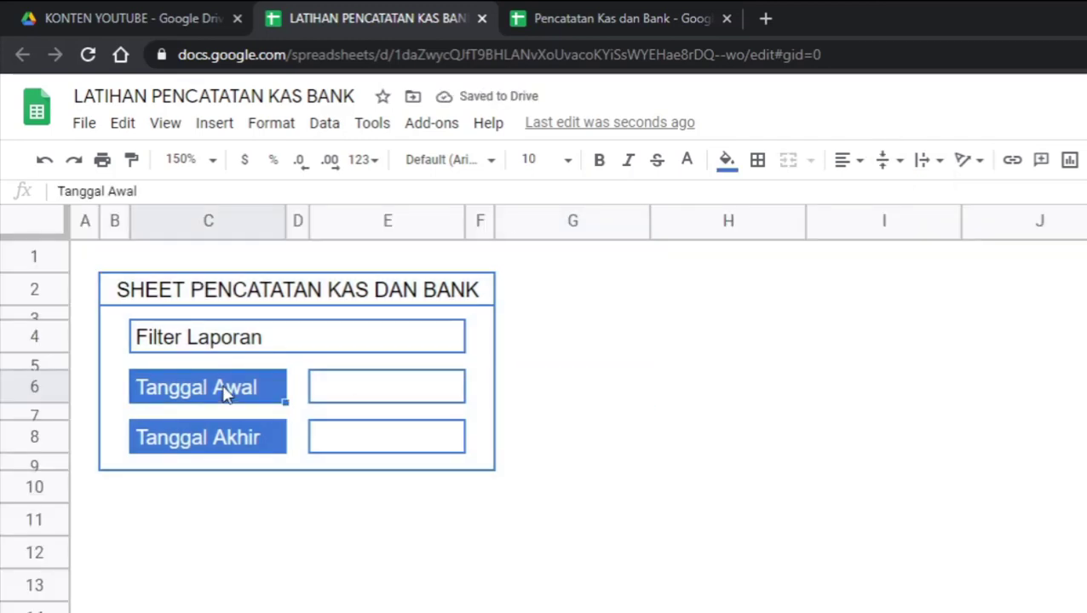
{"action": "left_click", "coordinate": [379, 385]}
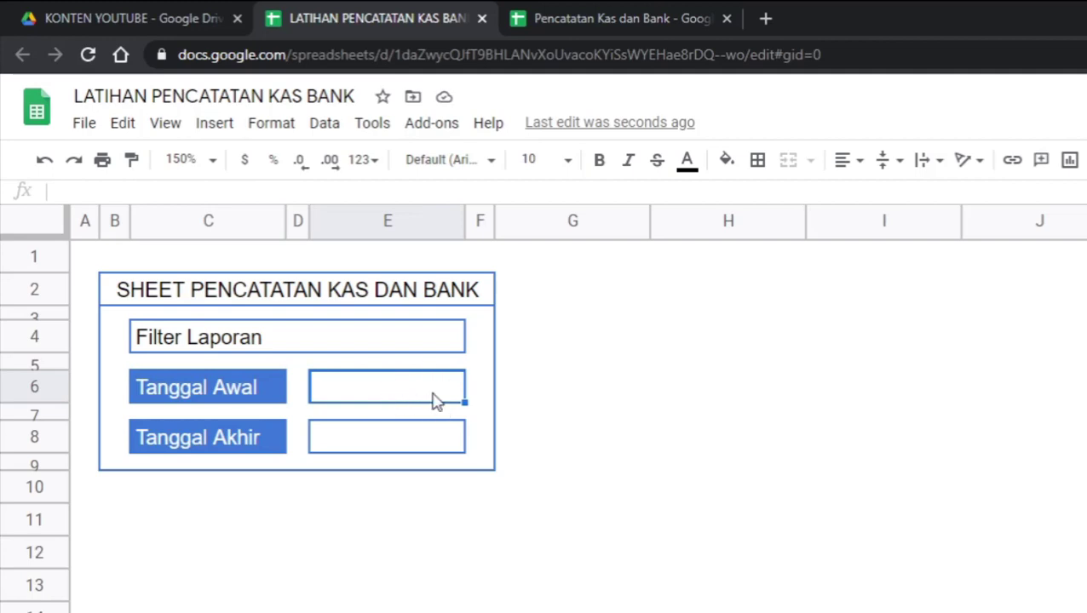
{"action": "right_click", "coordinate": [439, 401]}
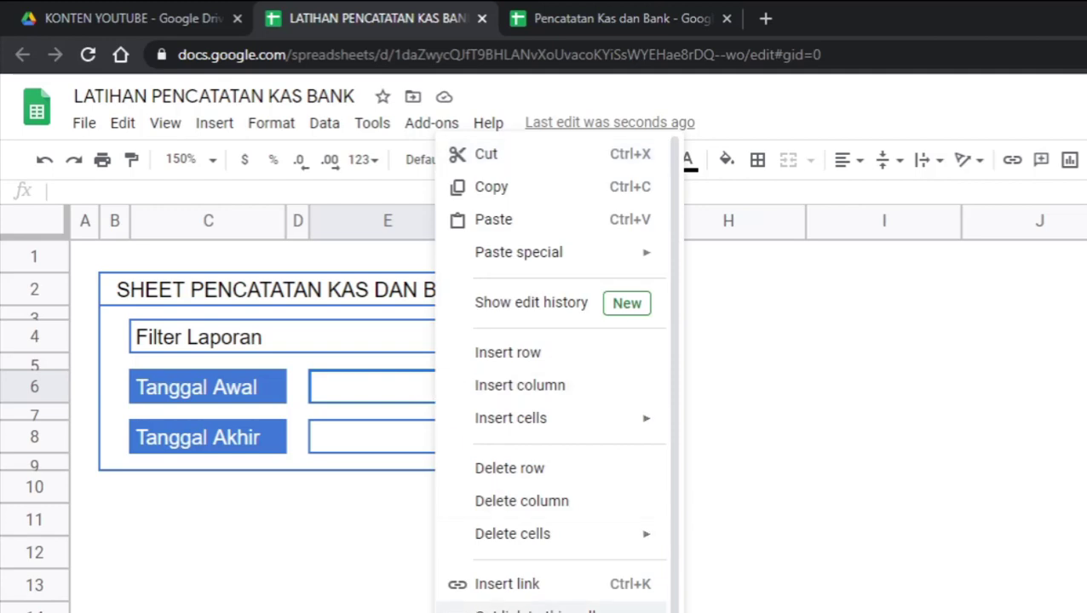
{"action": "scroll", "coordinate": [477, 436], "scroll_direction": "down", "scroll_amount": 2}
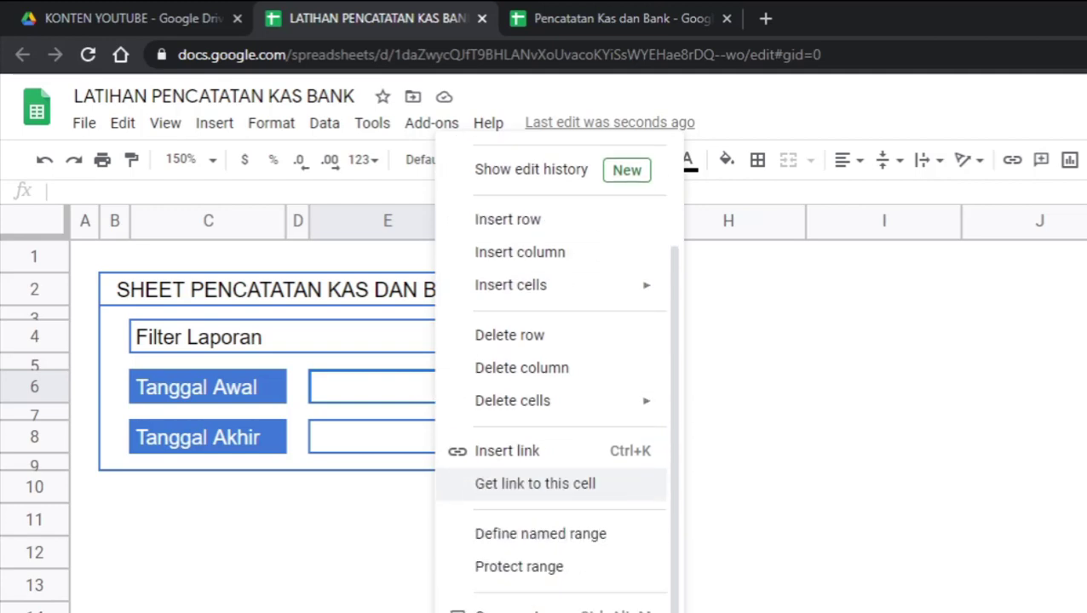
{"action": "left_click", "coordinate": [364, 504]}
{"action": "left_click", "coordinate": [392, 393]}
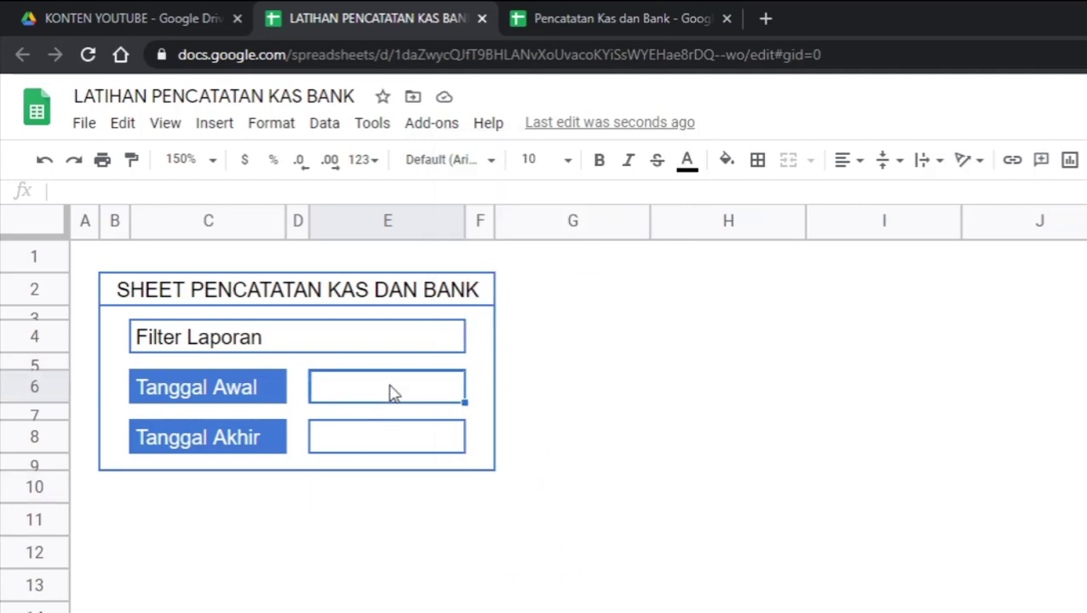
{"action": "left_click", "coordinate": [379, 443], "text": "ctrl"}
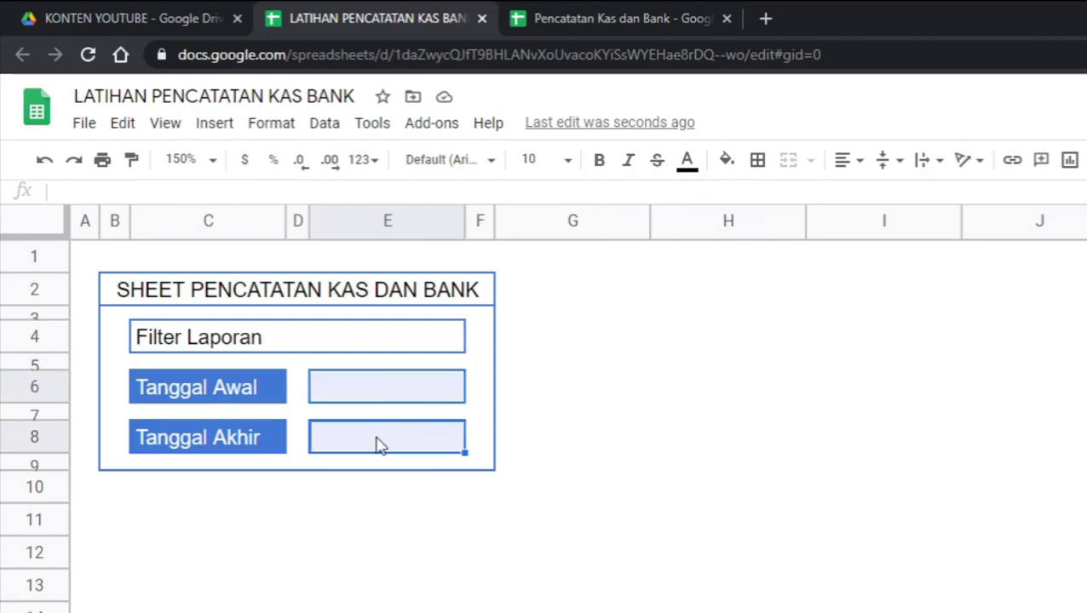
{"action": "right_click", "coordinate": [405, 388]}
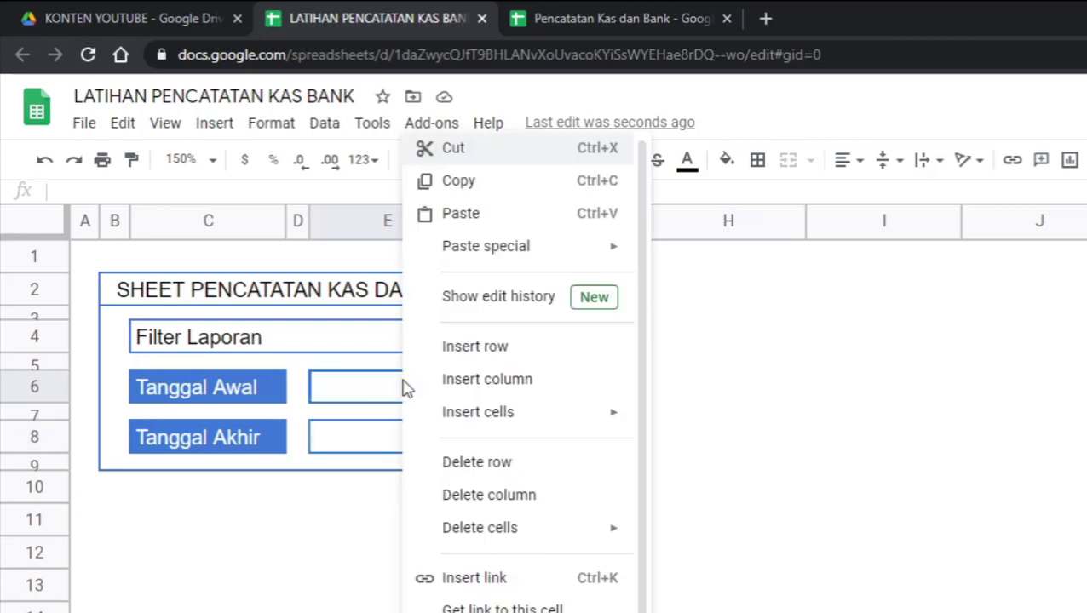
{"action": "scroll", "coordinate": [477, 576], "scroll_direction": "down", "scroll_amount": 2}
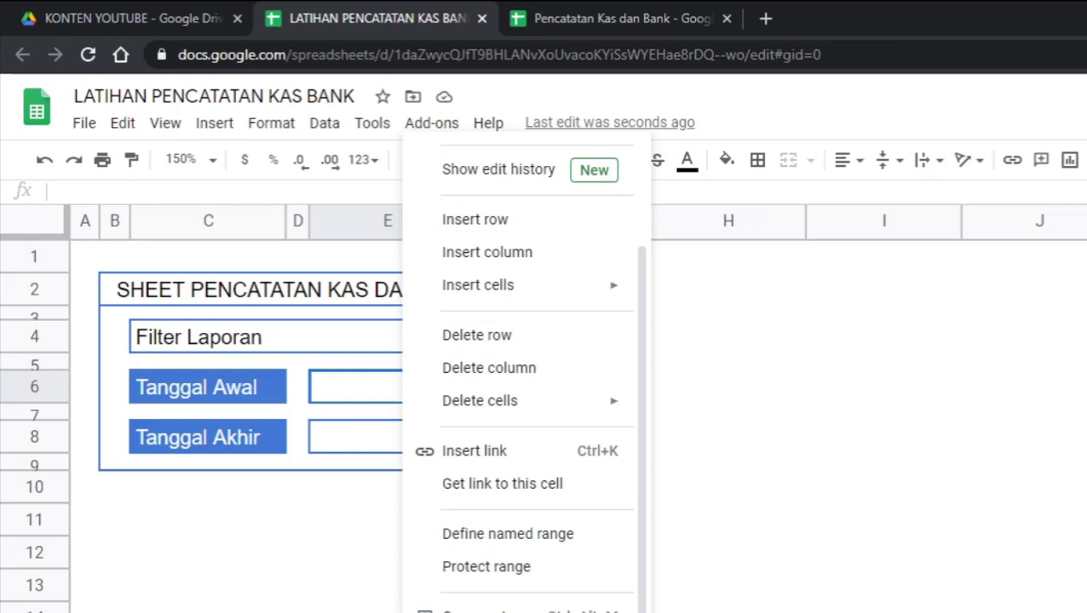
{"action": "left_click", "coordinate": [349, 388]}
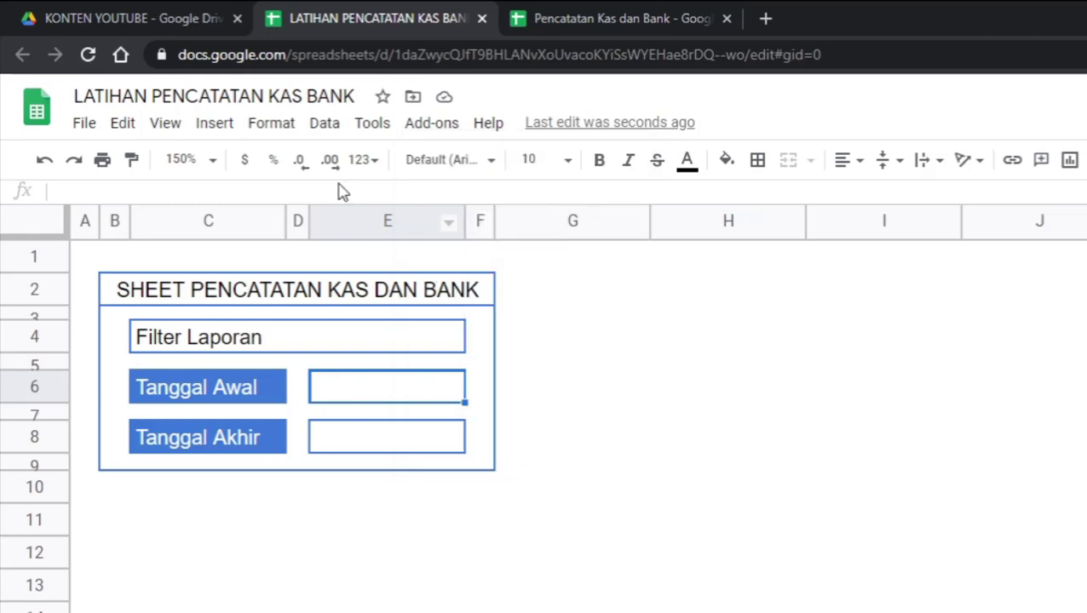
Step: Apply the 05-Aug-1930 day-month-year date format to the Tanggal Awal cell E6, and paste into the Tanggal Akhir cell E8
{"action": "left_click", "coordinate": [323, 125]}
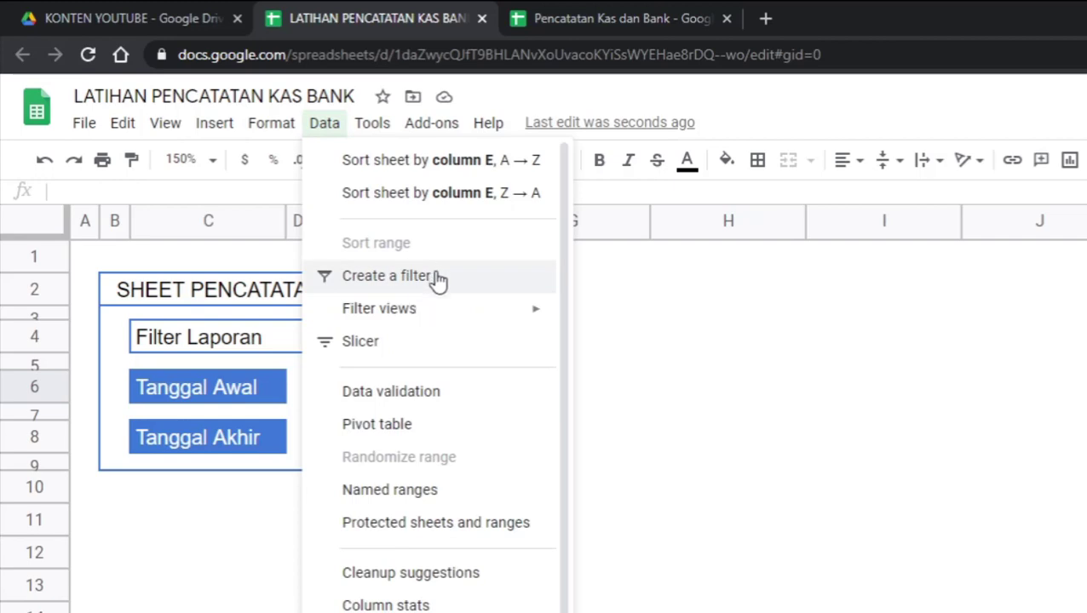
{"action": "mouse_move", "coordinate": [277, 125]}
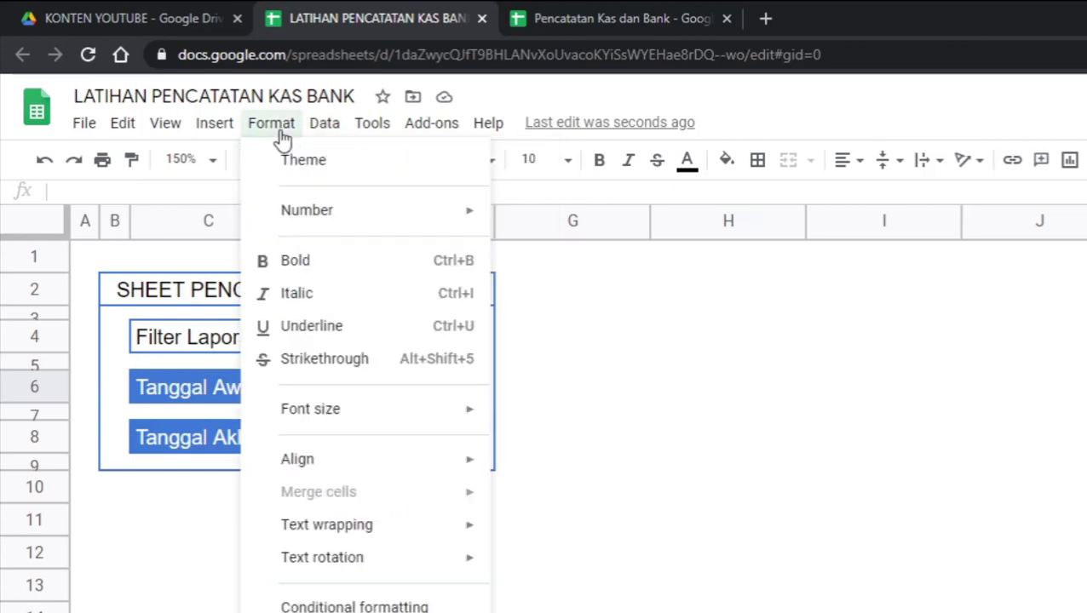
{"action": "mouse_move", "coordinate": [304, 213]}
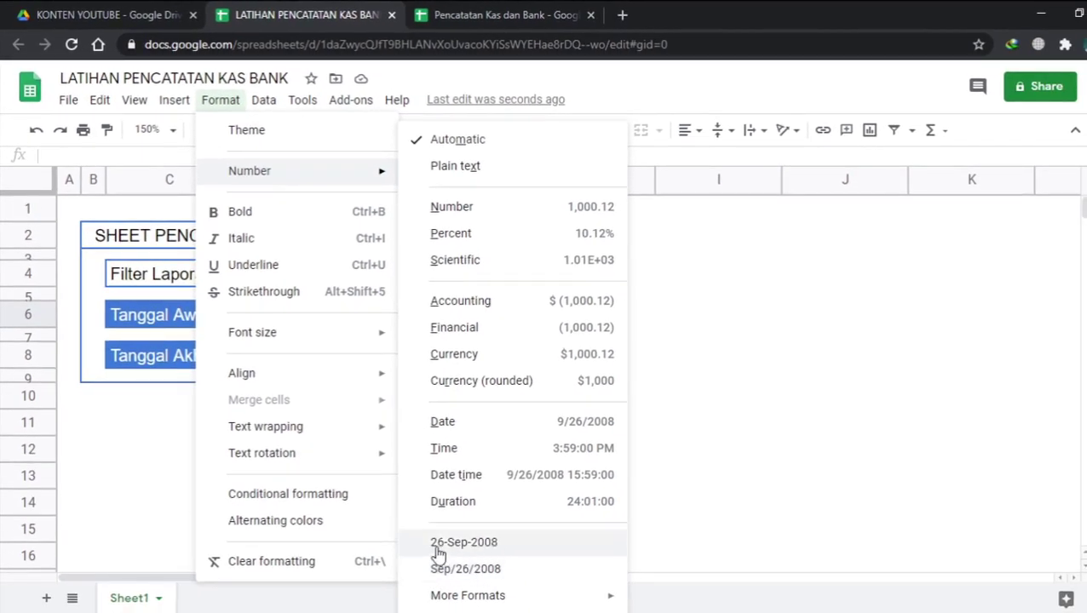
{"action": "mouse_move", "coordinate": [575, 595]}
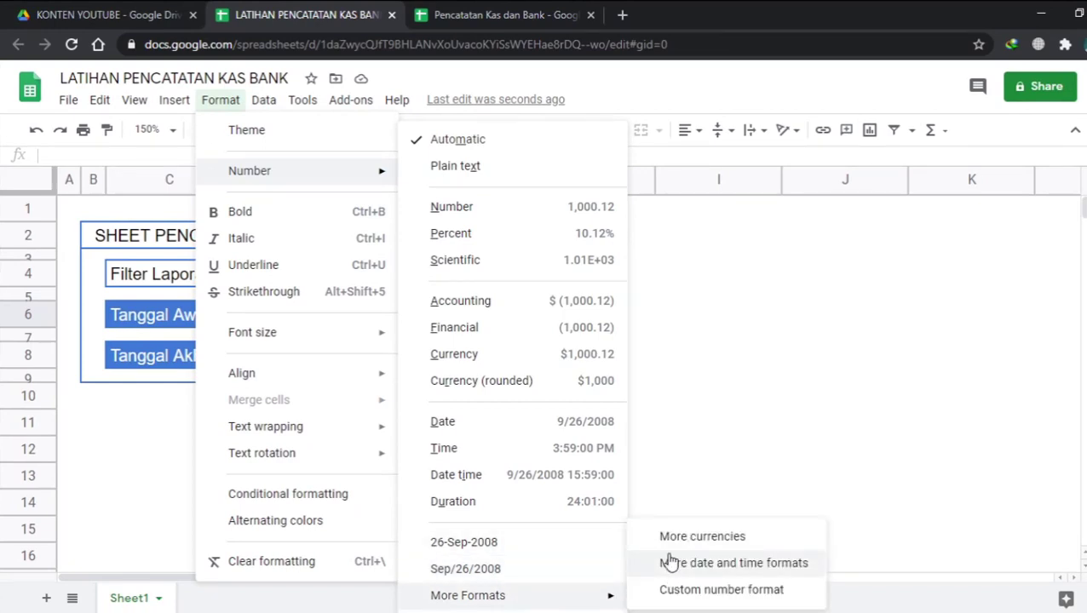
{"action": "left_click", "coordinate": [734, 563]}
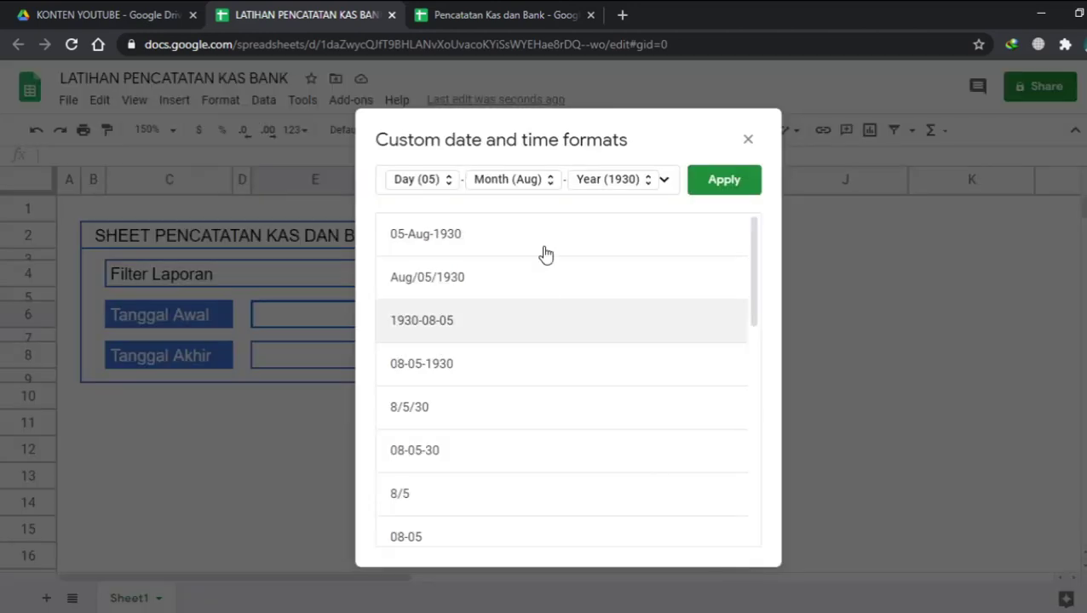
{"action": "left_click", "coordinate": [663, 181]}
{"action": "left_click", "coordinate": [552, 208]}
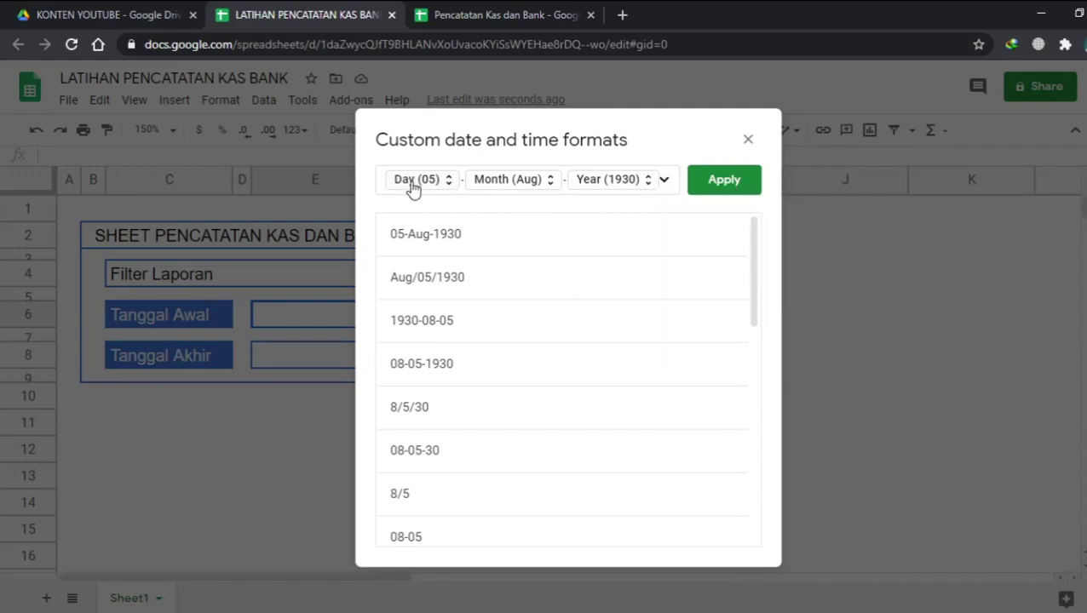
{"action": "scroll", "coordinate": [481, 395], "scroll_direction": "down", "scroll_amount": 10}
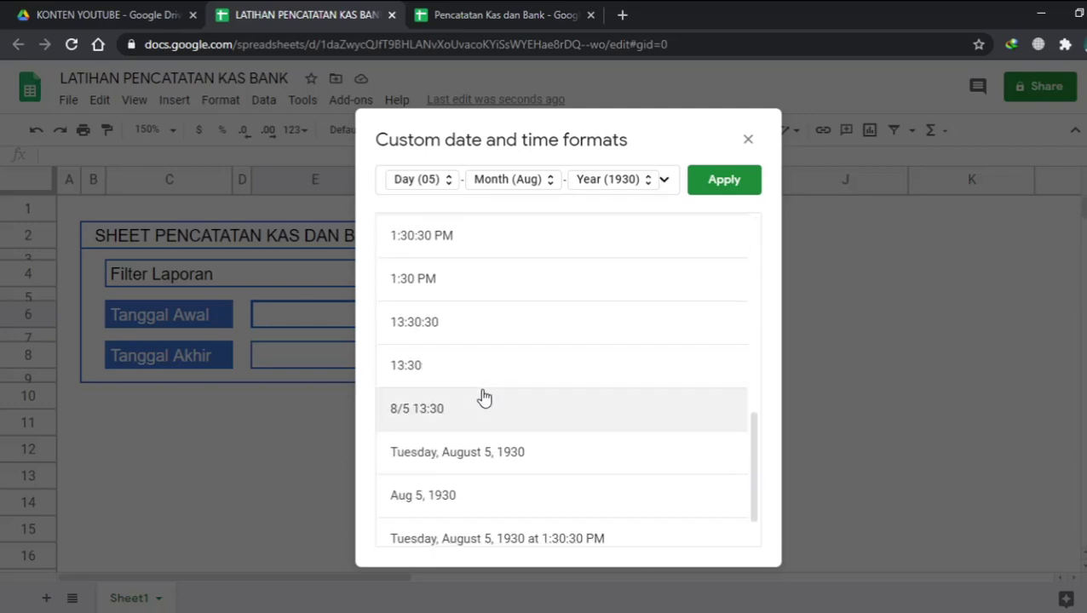
{"action": "scroll", "coordinate": [483, 396], "scroll_direction": "up", "scroll_amount": 6}
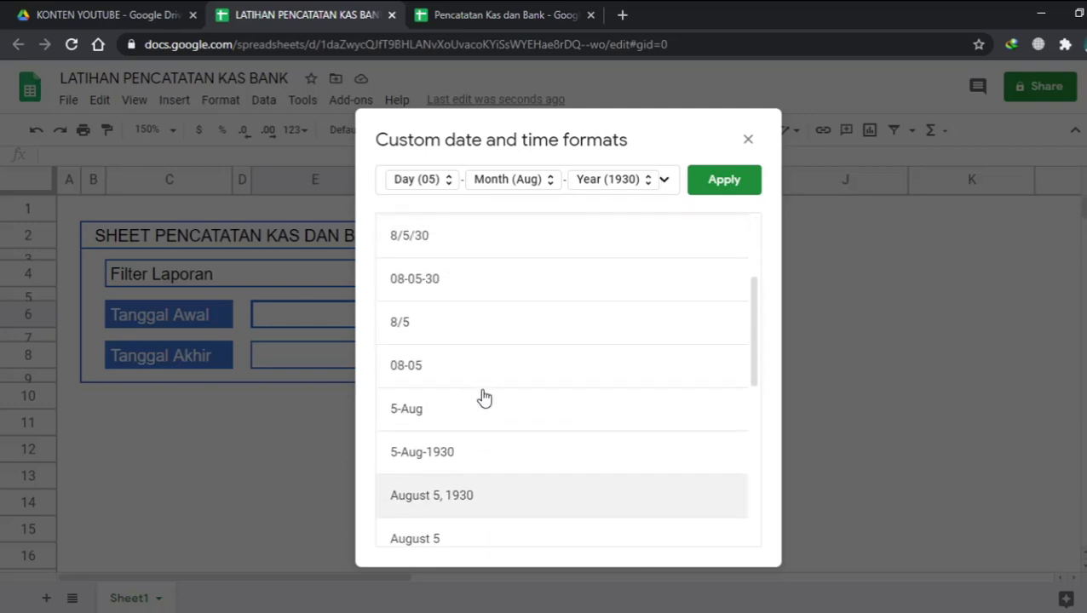
{"action": "scroll", "coordinate": [483, 397], "scroll_direction": "up", "scroll_amount": 3}
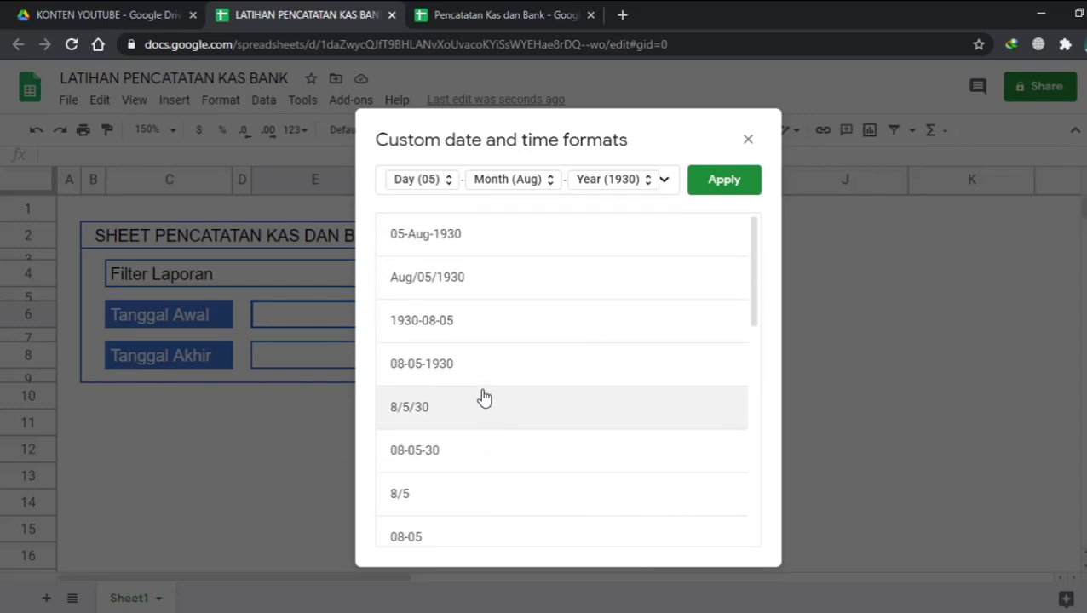
{"action": "left_click", "coordinate": [442, 241]}
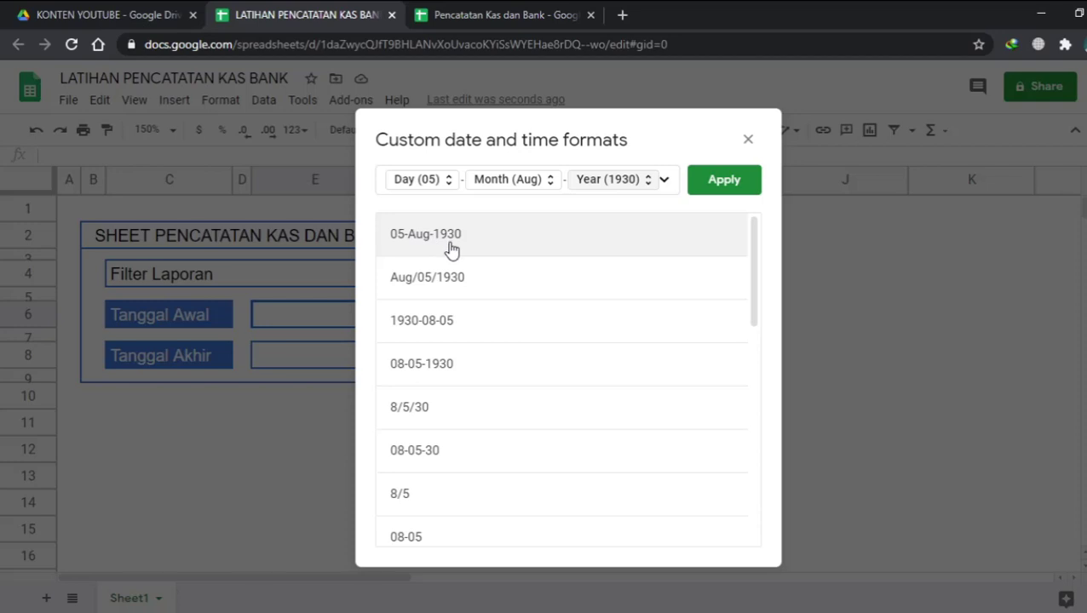
{"action": "left_click", "coordinate": [721, 186]}
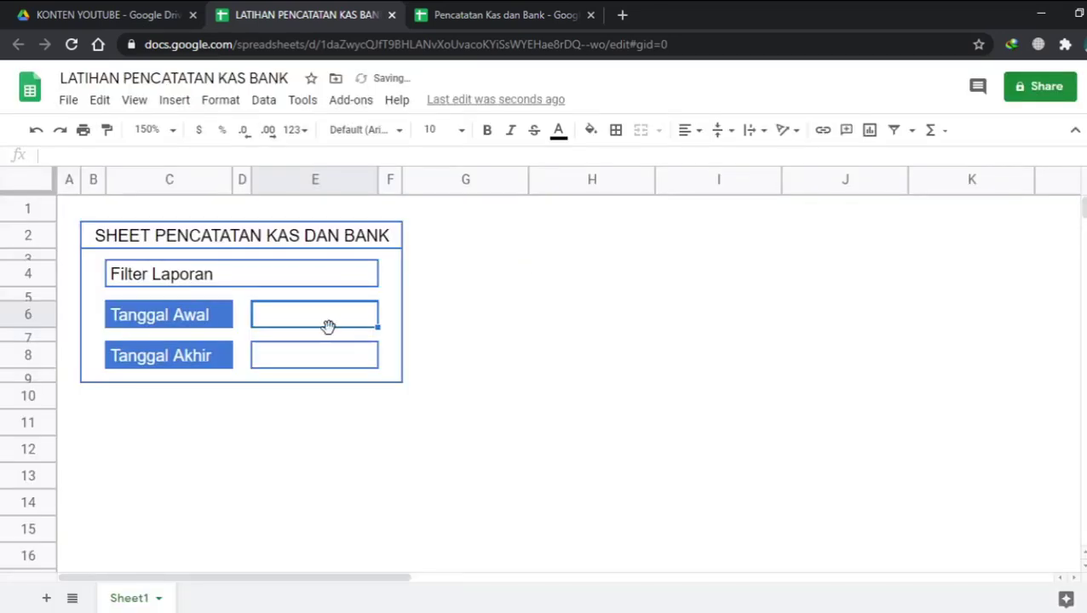
{"action": "left_click", "coordinate": [332, 364]}
{"action": "key", "text": "ctrl+v"}
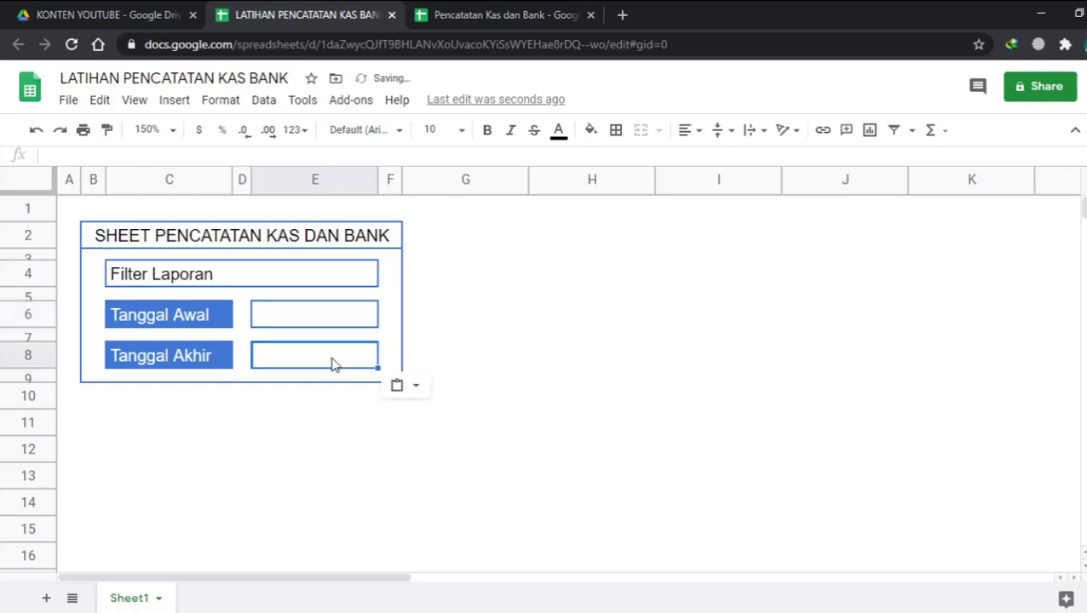
Step: Enter 1 November 2020 as the Tanggal Awal date in E6 and copy it into the Tanggal Akhir cell E8
{"action": "left_click", "coordinate": [344, 323]}
{"action": "type", "text": "2"}
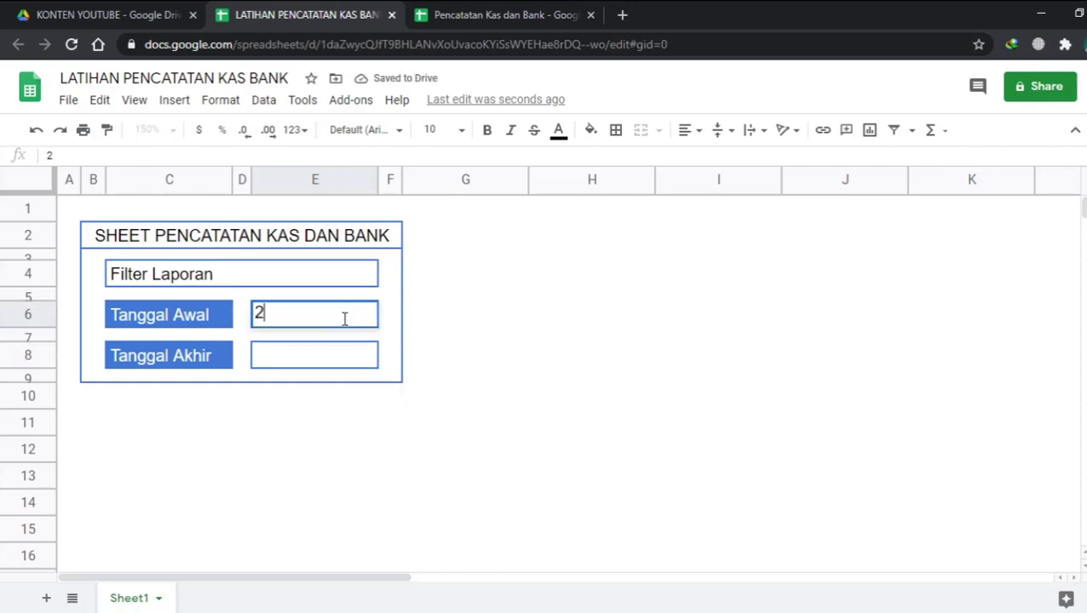
{"action": "key", "text": "BackSpace"}
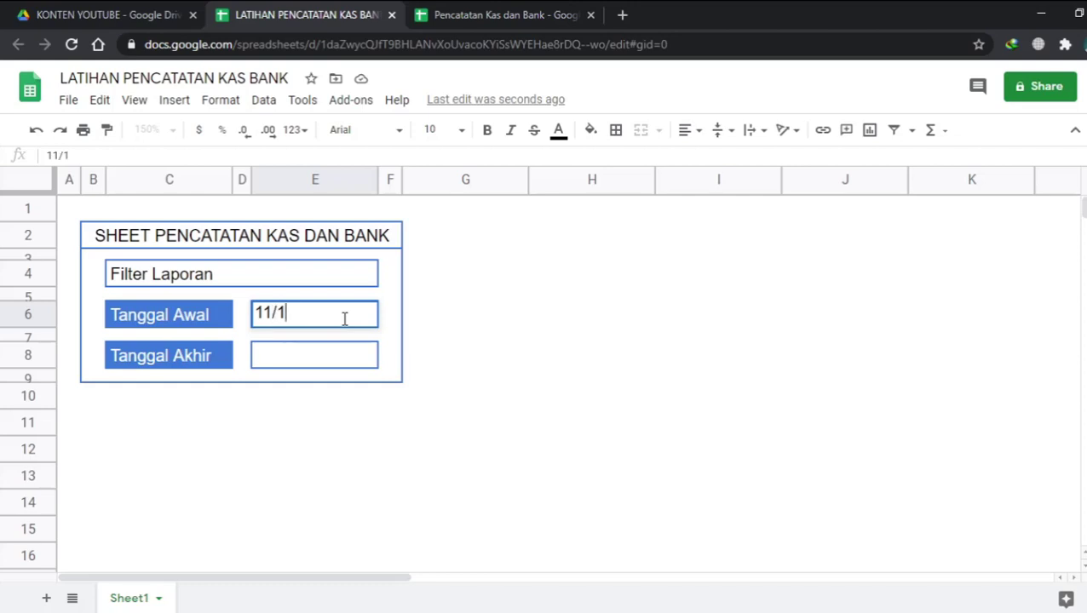
{"action": "type", "text": "20"}
{"action": "key", "text": "Return"}
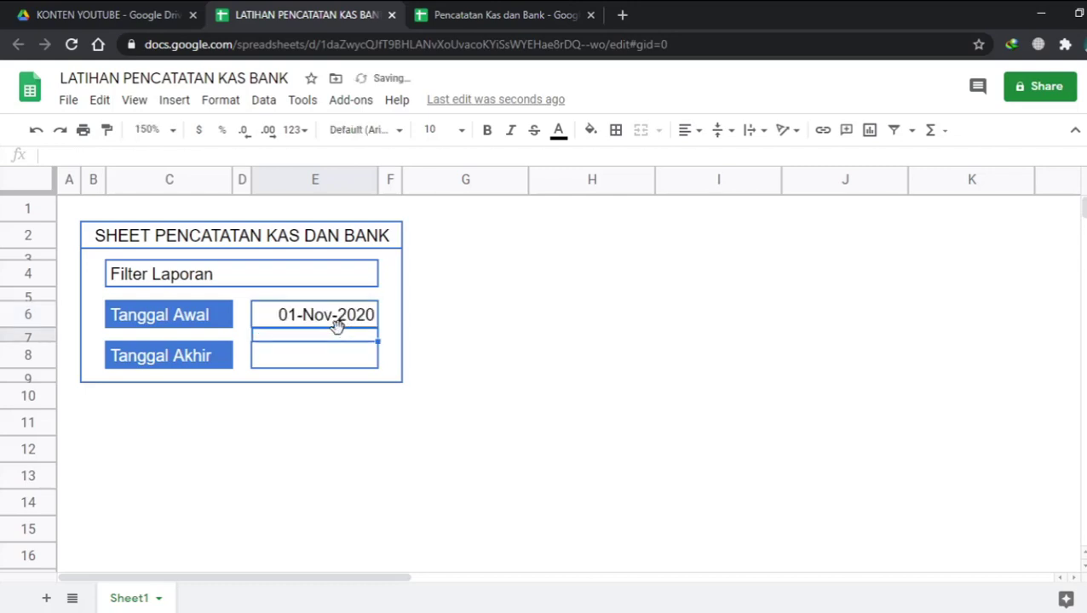
{"action": "left_click", "coordinate": [340, 324]}
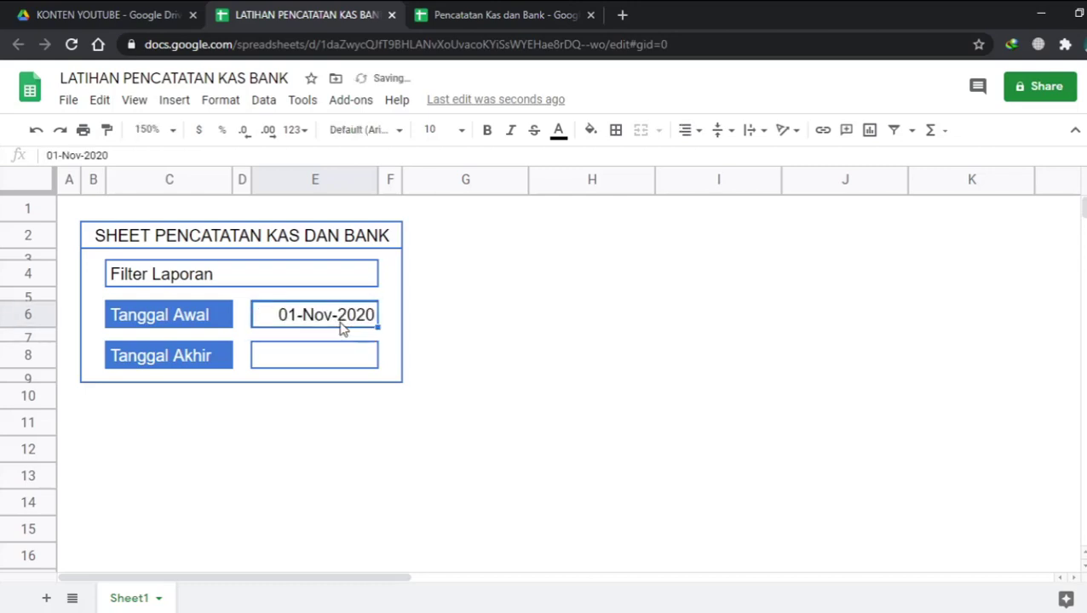
{"action": "left_click", "coordinate": [307, 365]}
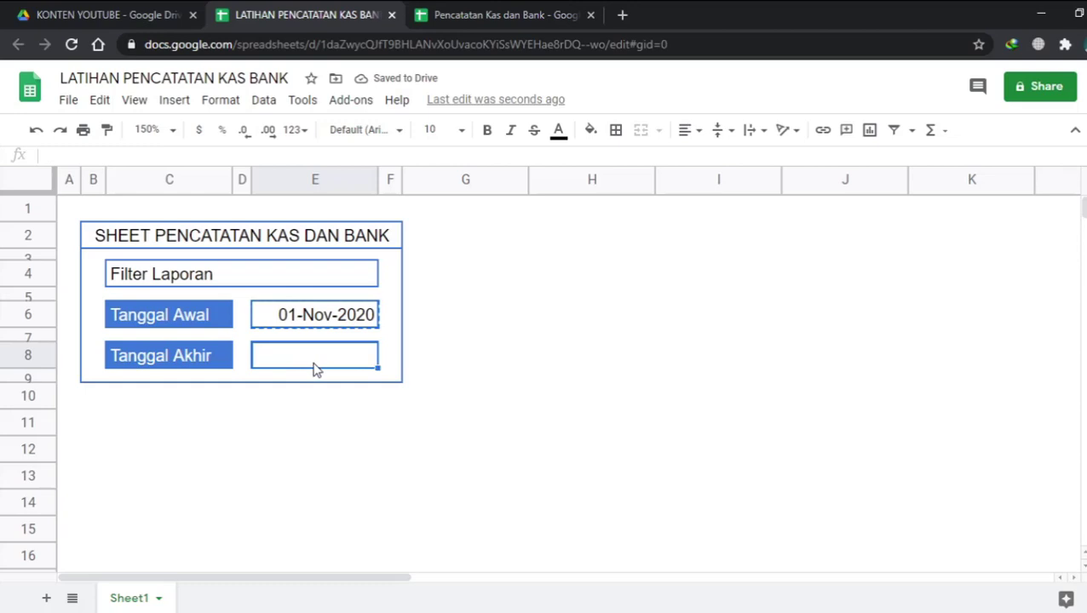
{"action": "type", "text": "01-Nov-2020"}
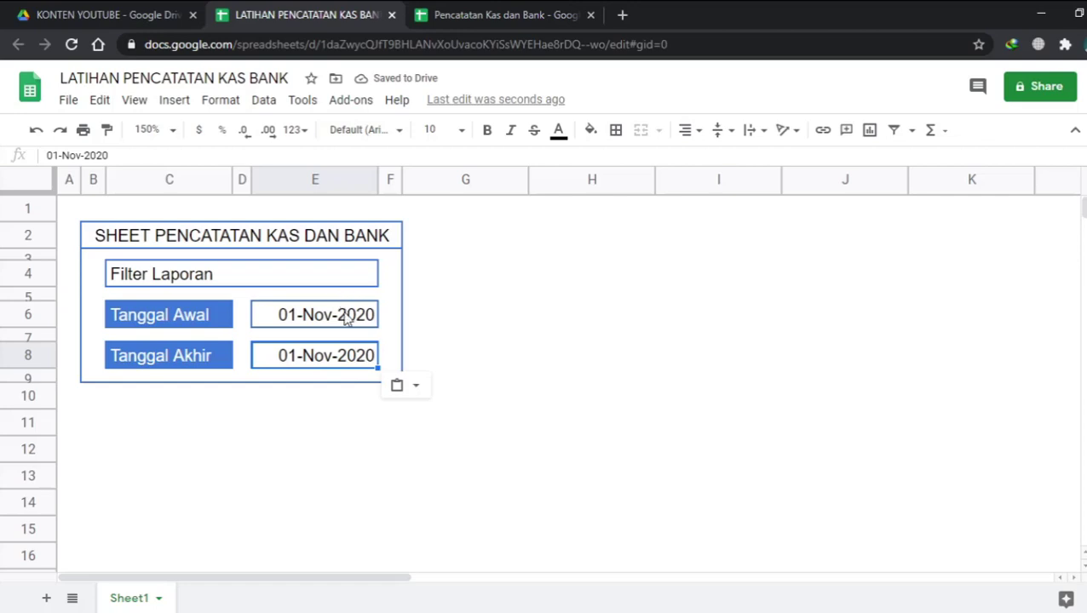
Step: Inspect the calendar date picker of the Tanggal Awal cell E6 without choosing another date
{"action": "left_click", "coordinate": [346, 319]}
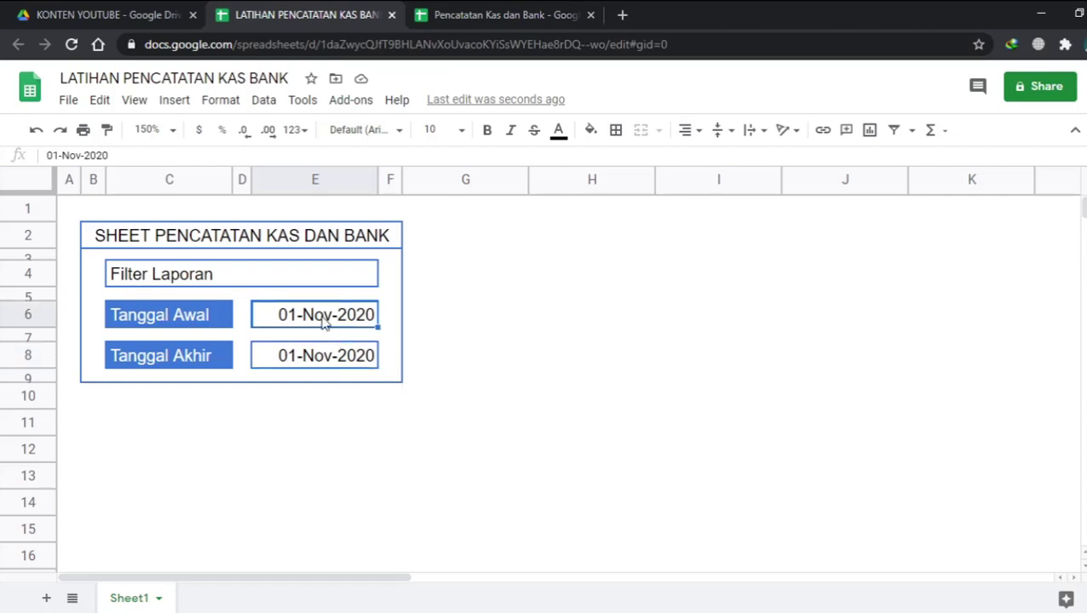
{"action": "double_click", "coordinate": [323, 322]}
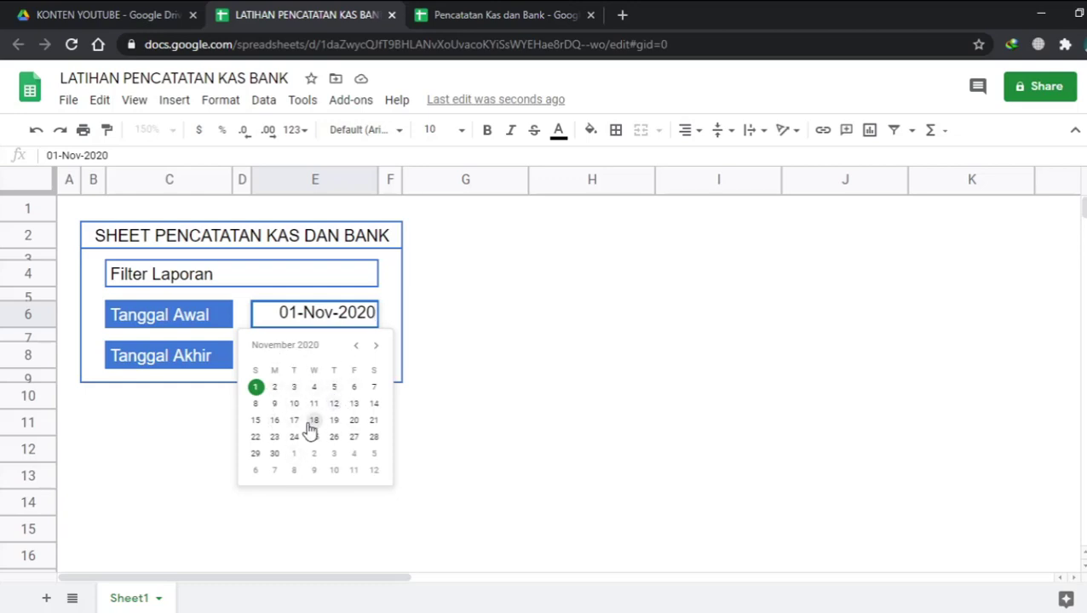
{"action": "left_click", "coordinate": [390, 321]}
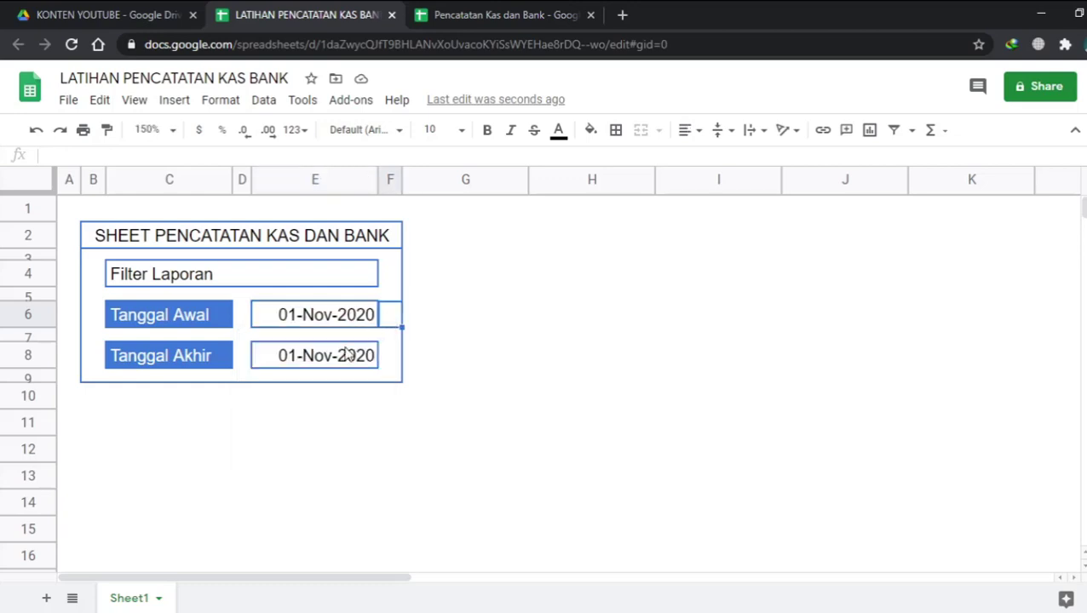
Step: Set the Tanggal Akhir date in E8 to 30 November 2020 with the calendar date picker
{"action": "left_click", "coordinate": [340, 358]}
{"action": "double_click", "coordinate": [341, 358]}
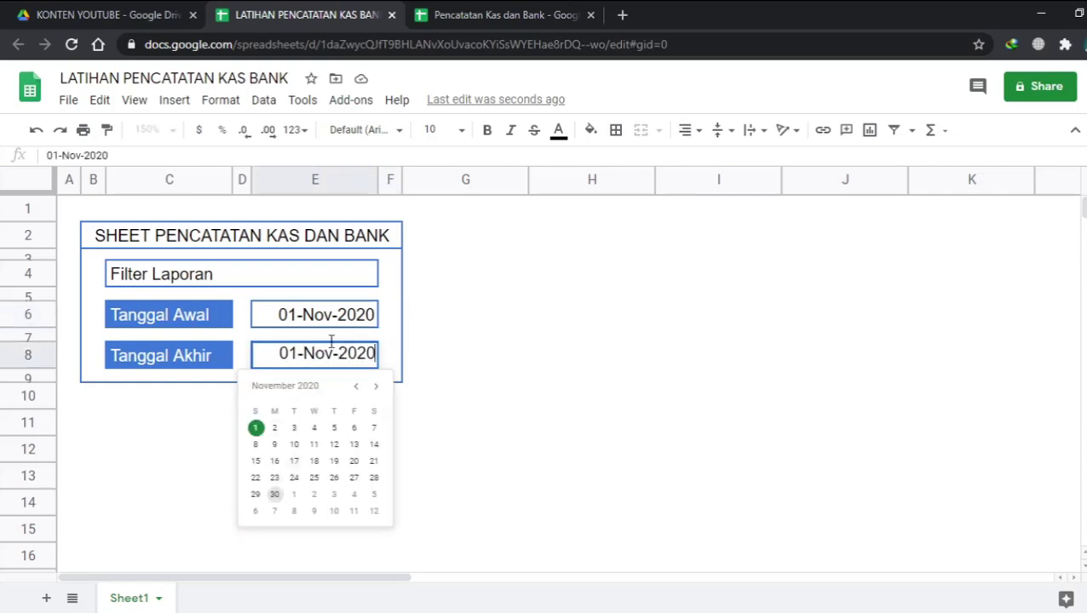
{"action": "double_click", "coordinate": [340, 357]}
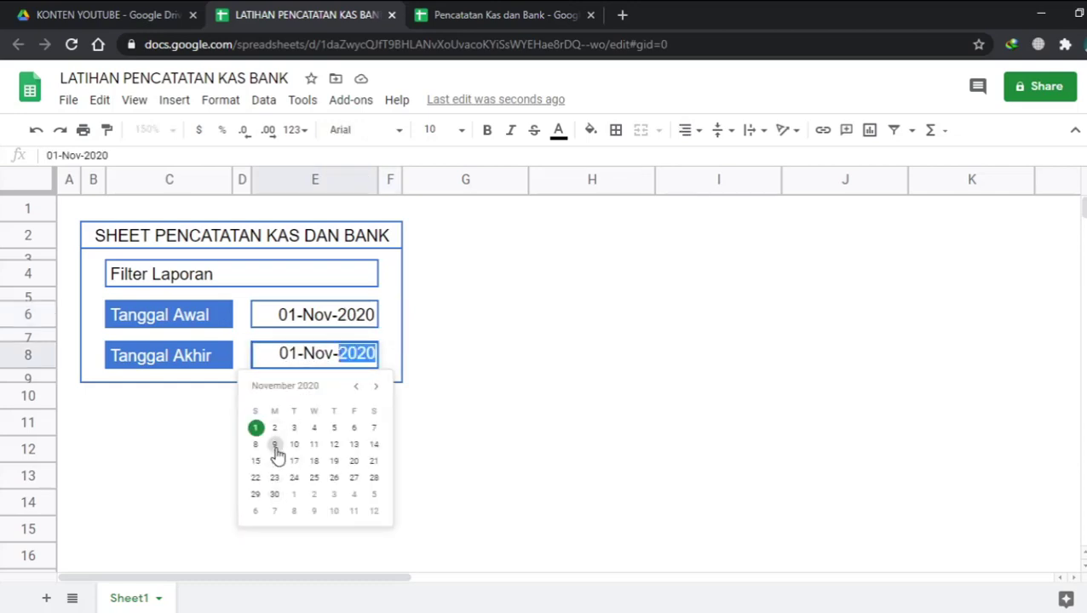
{"action": "left_click", "coordinate": [273, 497]}
{"action": "left_click", "coordinate": [318, 460]}
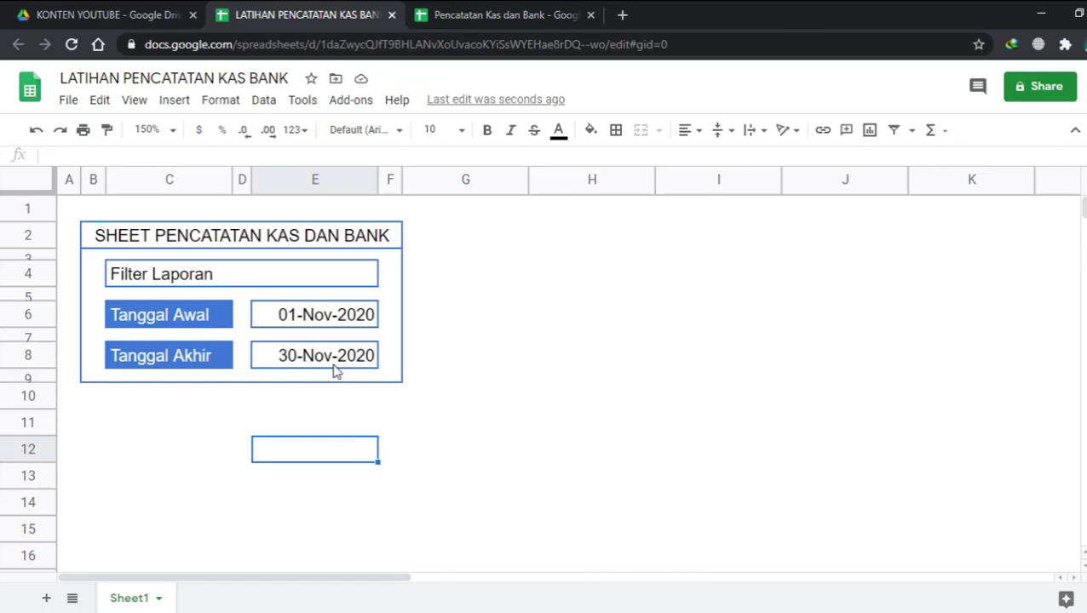
{"action": "left_click", "coordinate": [336, 371]}
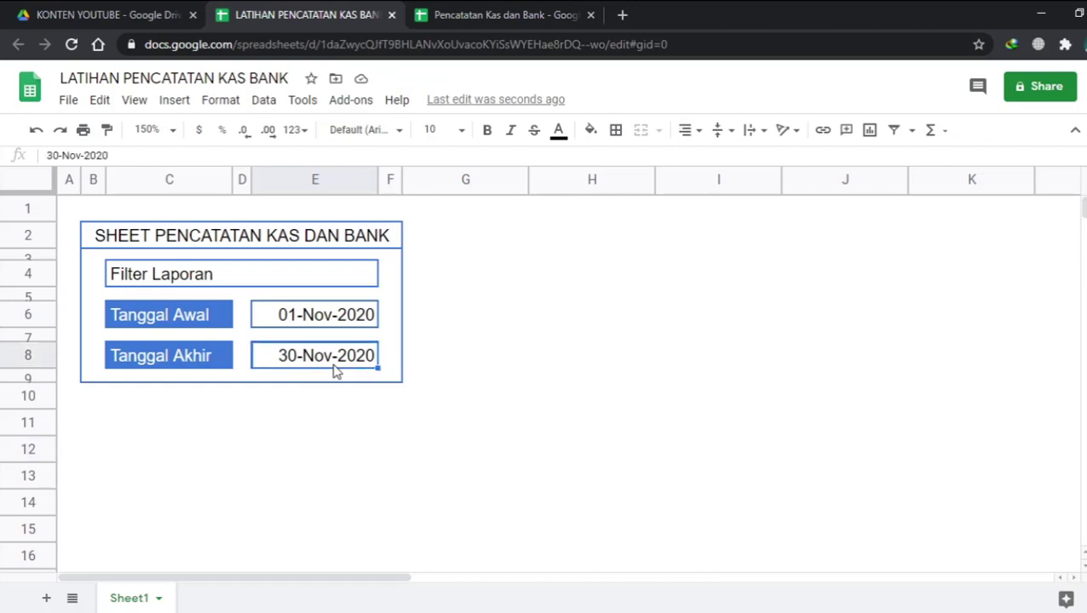
{"action": "left_click", "coordinate": [369, 449]}
{"action": "left_click", "coordinate": [244, 447]}
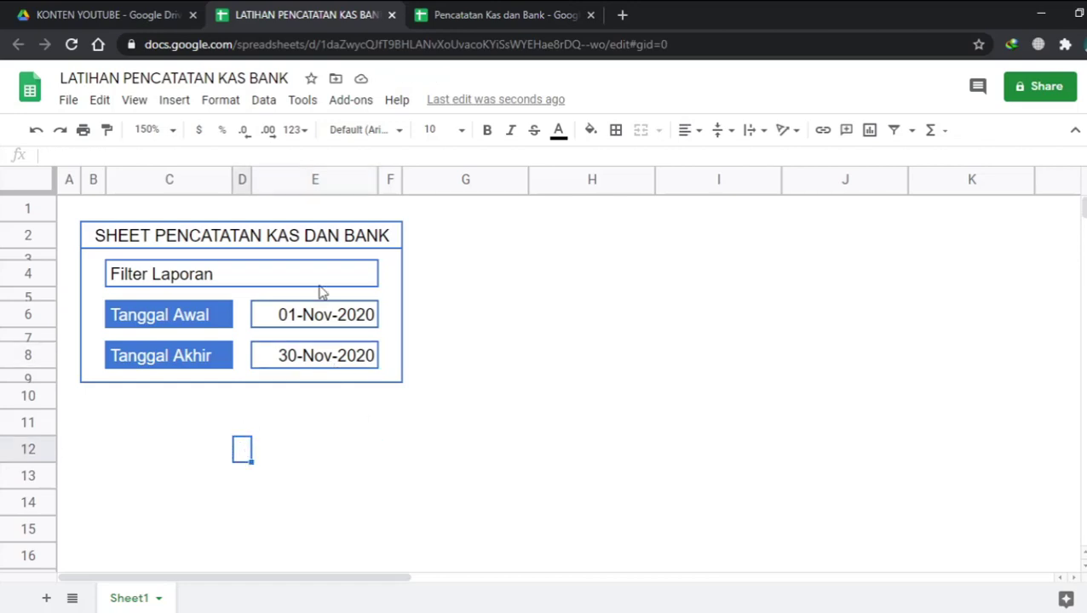
{"action": "left_click", "coordinate": [312, 317]}
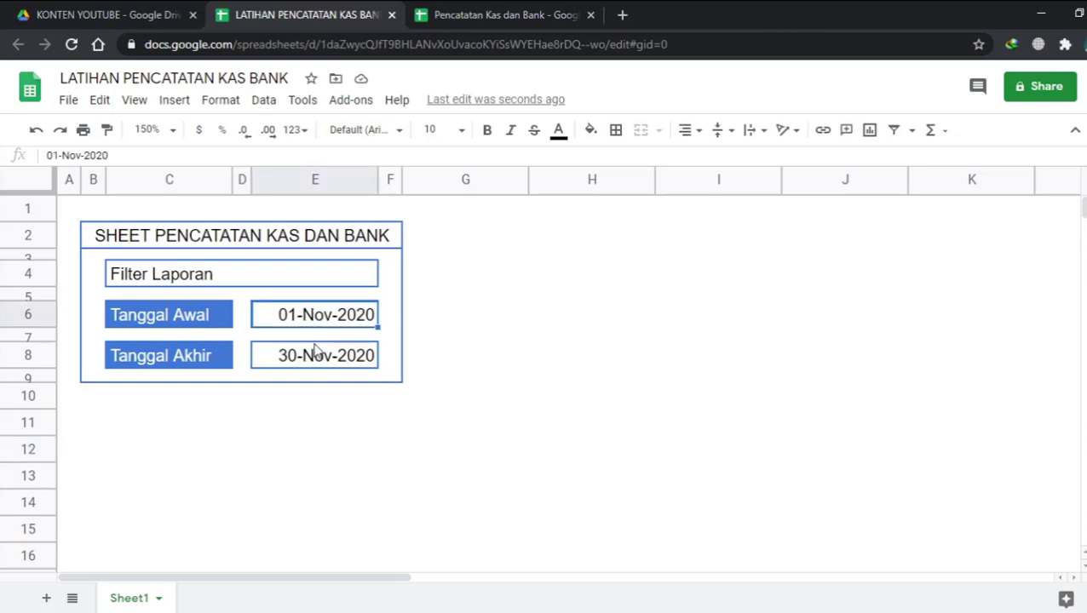
{"action": "key", "text": "Down"}
{"action": "left_click", "coordinate": [315, 358]}
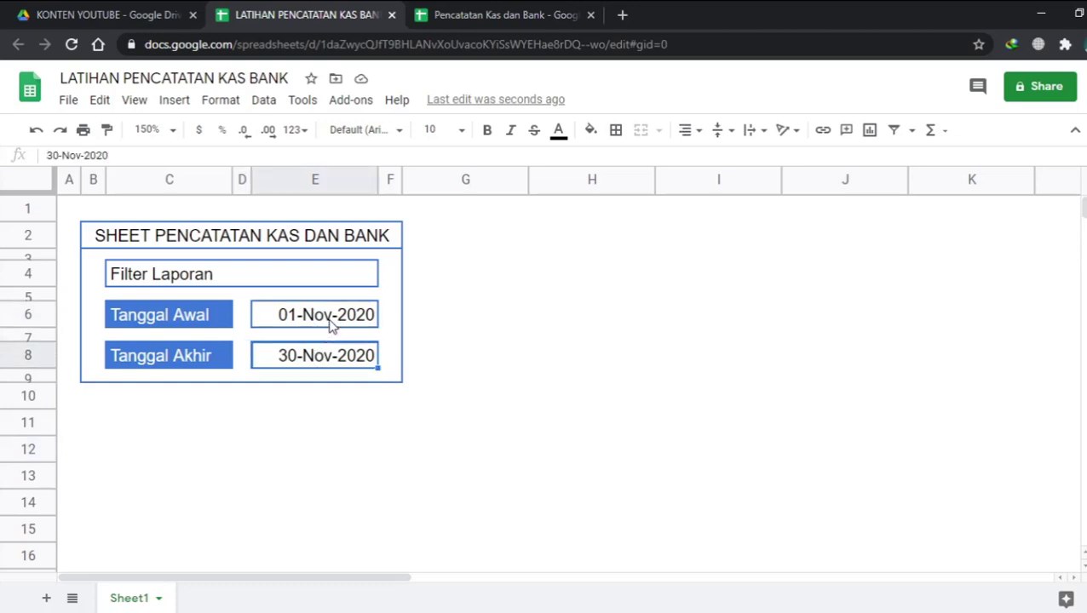
Step: Define a named range called AWAL for the Tanggal Awal date cell E6 on Sheet1
{"action": "left_click", "coordinate": [331, 324]}
{"action": "right_click", "coordinate": [332, 323]}
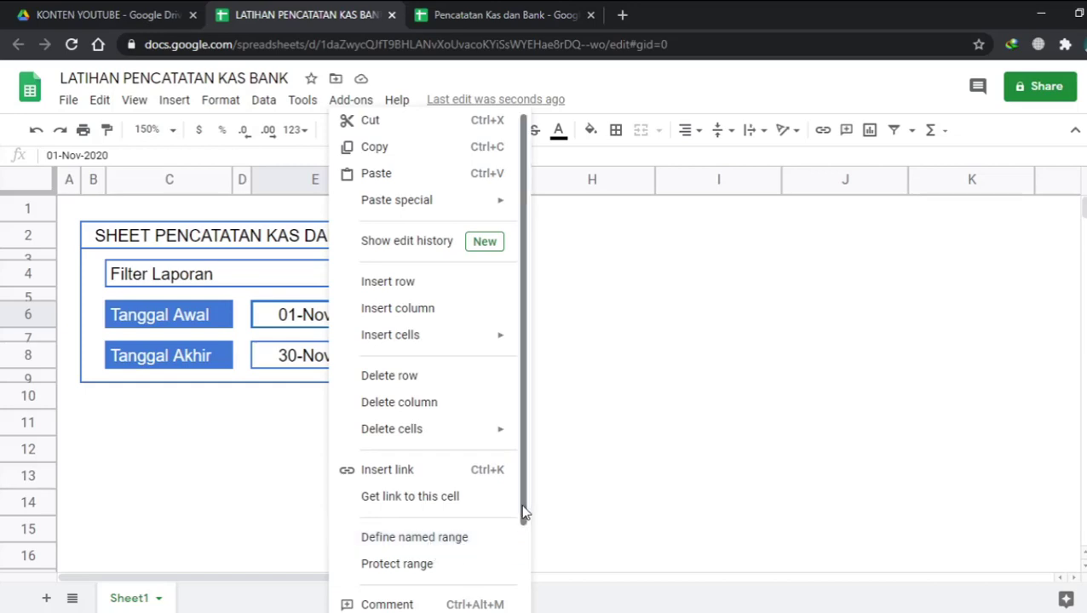
{"action": "scroll", "coordinate": [523, 574], "scroll_direction": "down", "scroll_amount": 2}
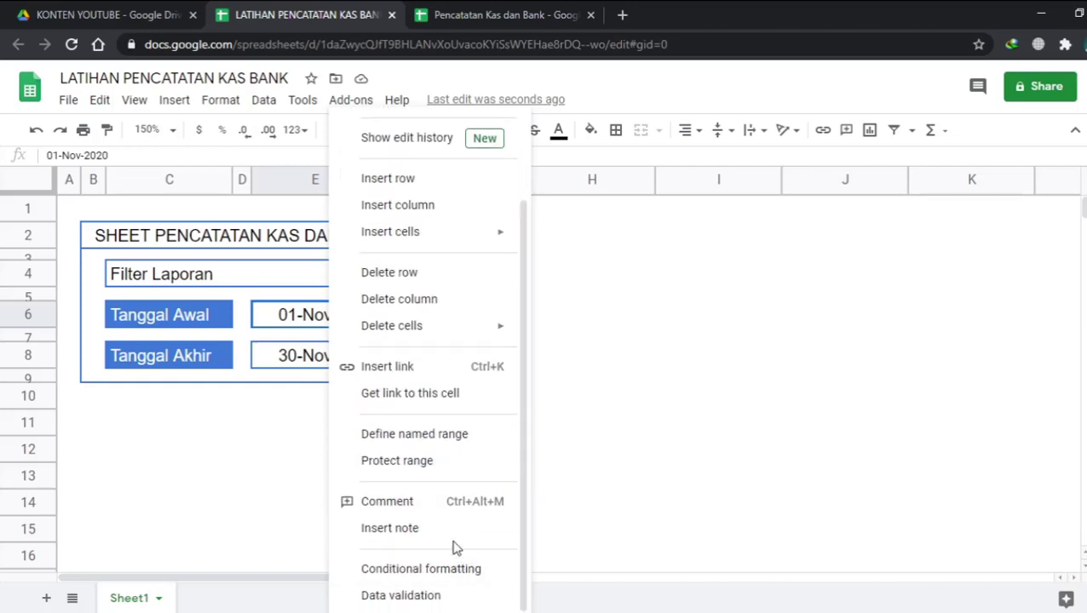
{"action": "left_click", "coordinate": [406, 436]}
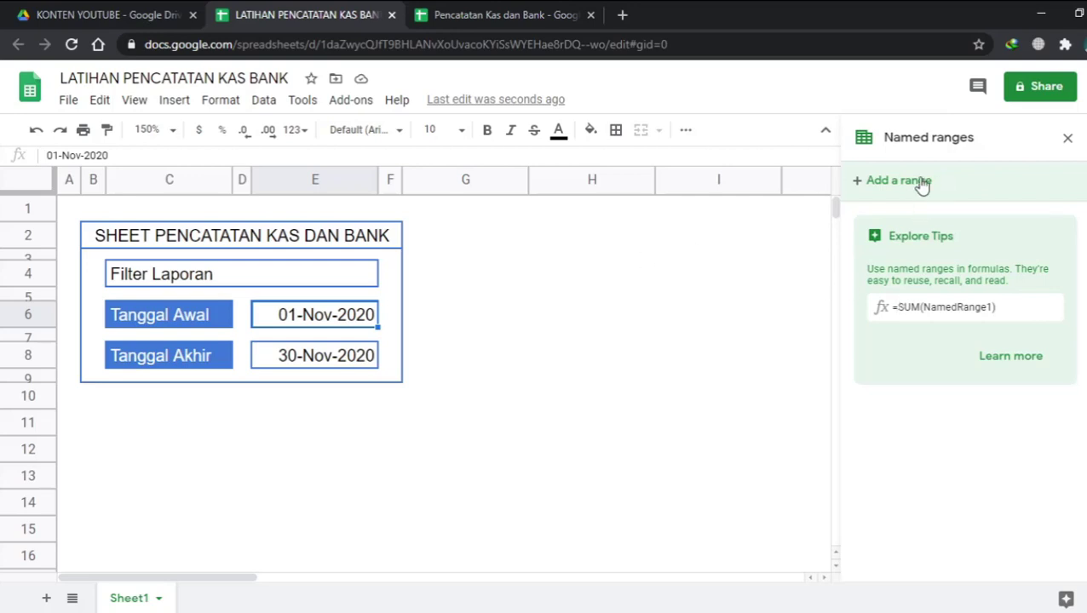
{"action": "left_click", "coordinate": [883, 184]}
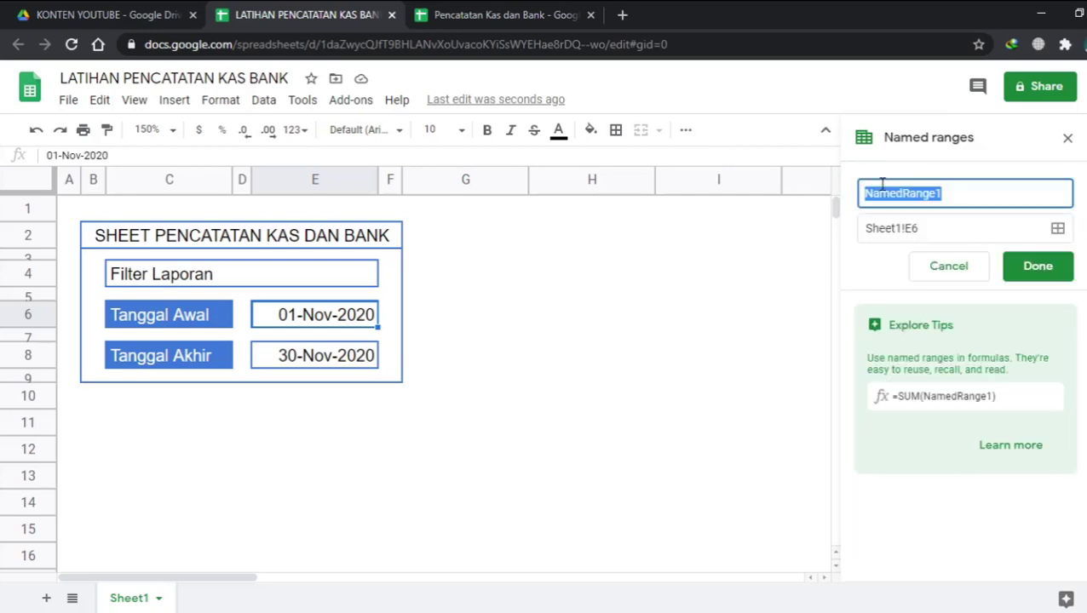
{"action": "type", "text": "AWAL"}
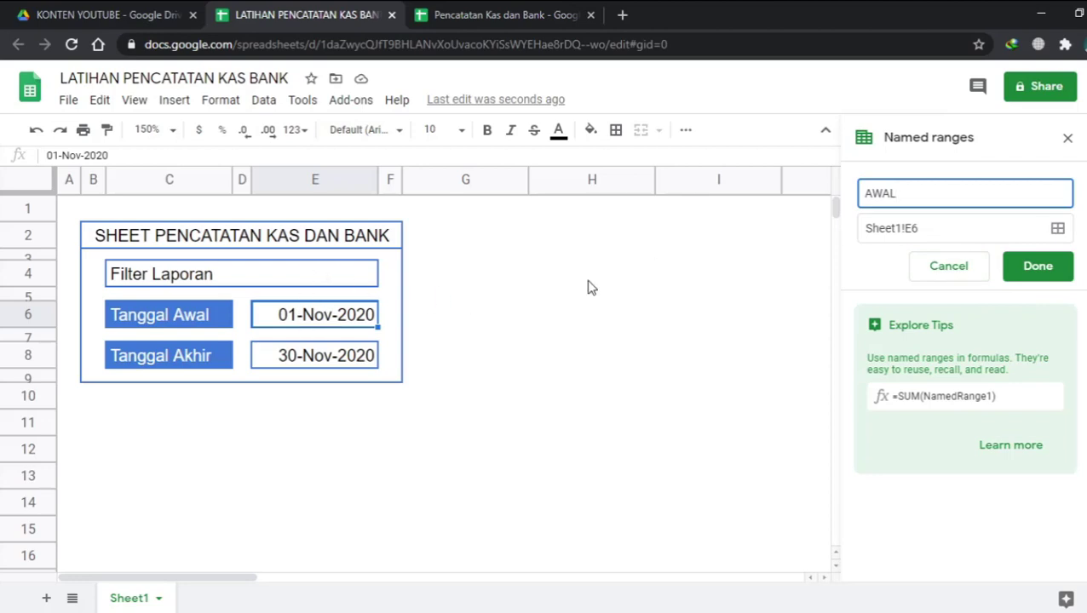
{"action": "left_click", "coordinate": [1024, 268]}
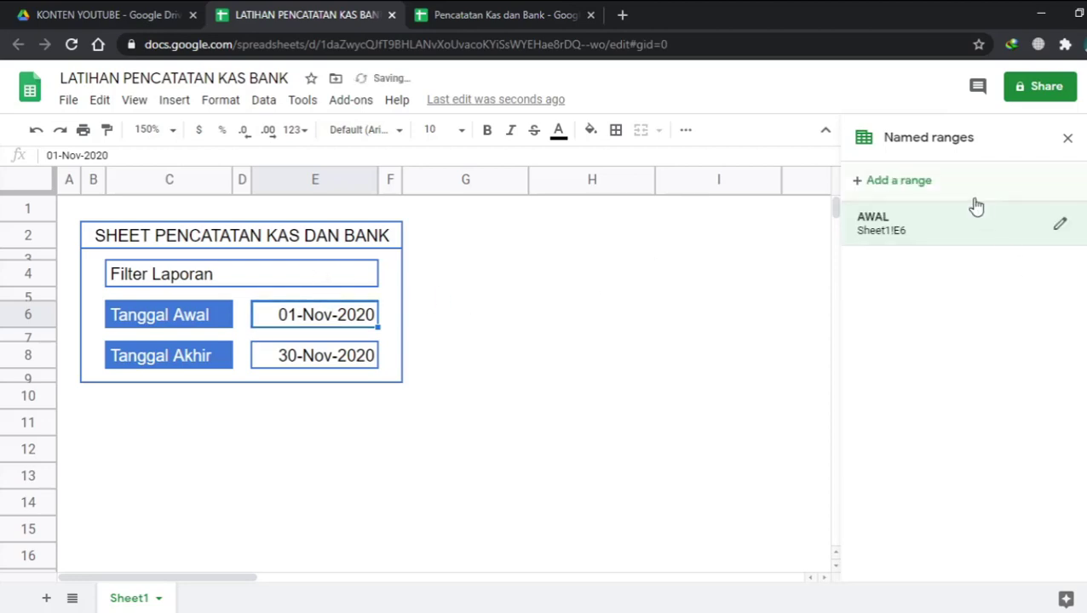
Step: Define a named range called AKHIR for the Tanggal Akhir date cell E8 on Sheet1
{"action": "left_click", "coordinate": [926, 183]}
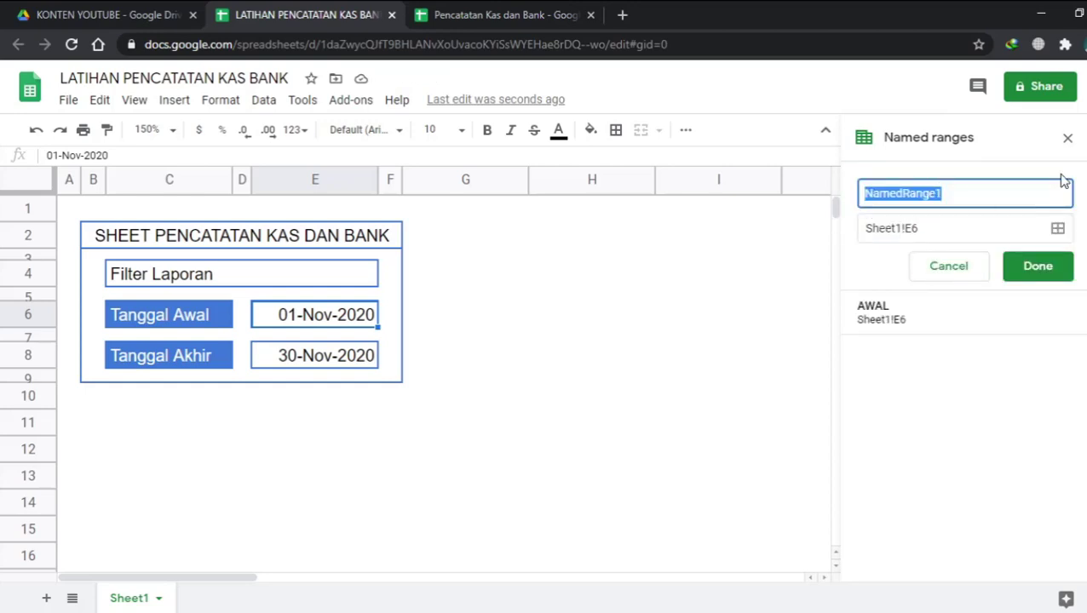
{"action": "left_click", "coordinate": [970, 271]}
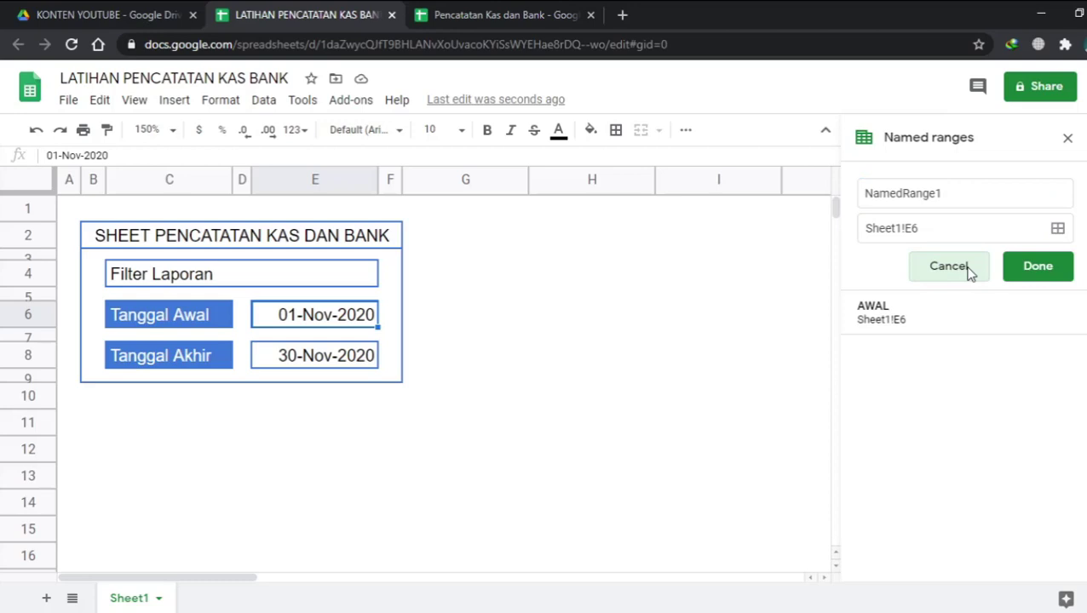
{"action": "left_click", "coordinate": [298, 357]}
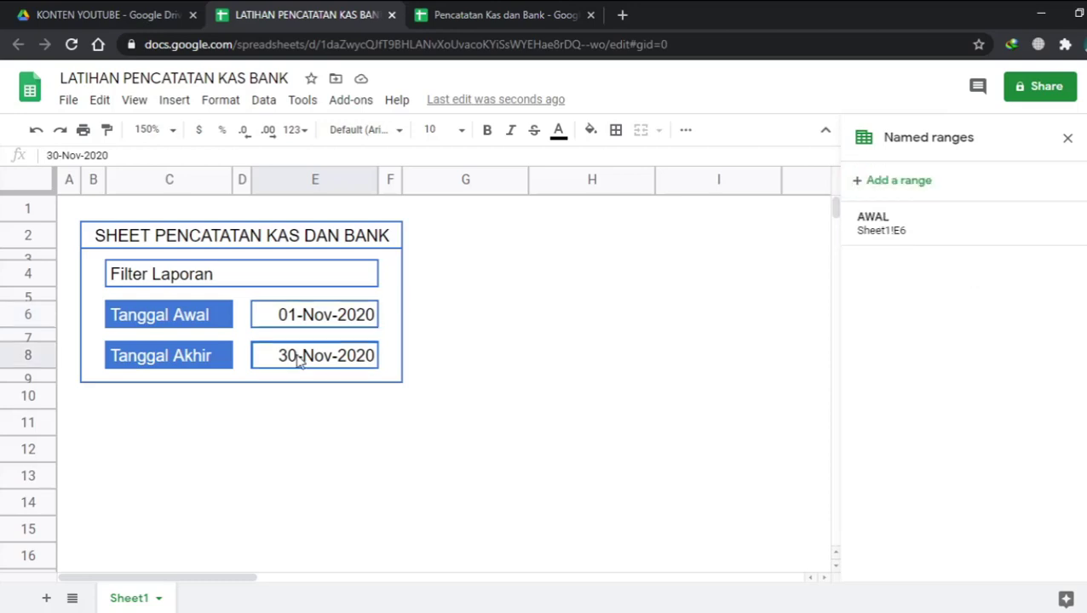
{"action": "left_click", "coordinate": [894, 182]}
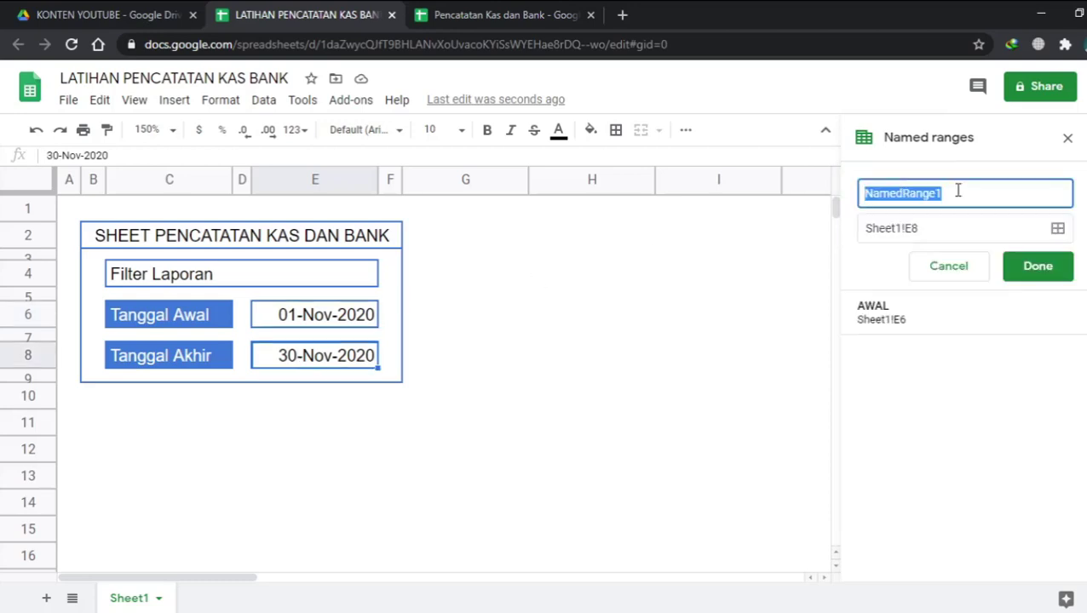
{"action": "type", "text": "AKHIR"}
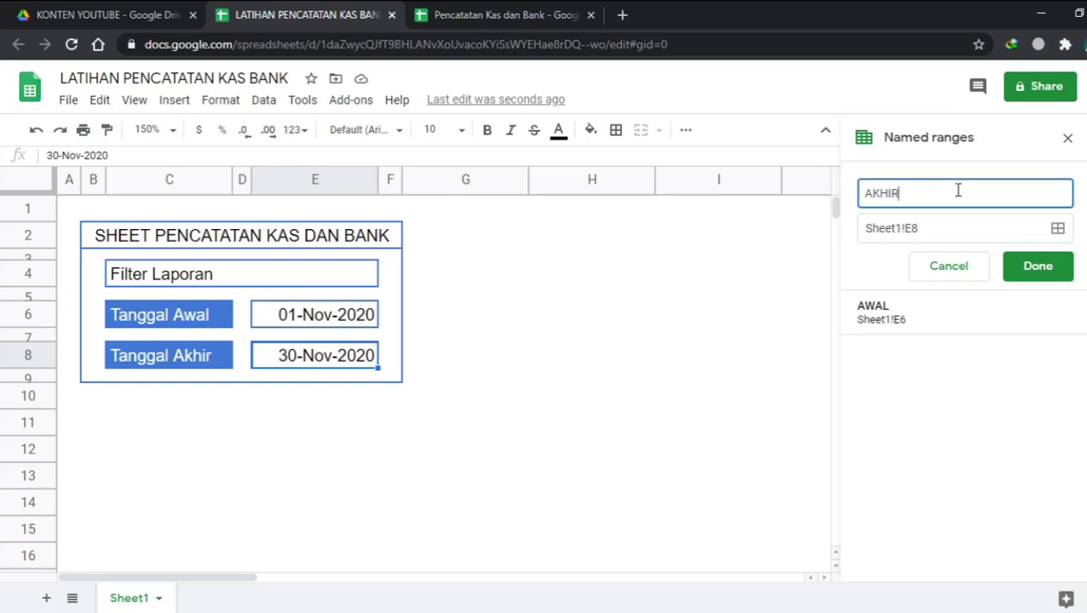
{"action": "left_click", "coordinate": [1013, 263]}
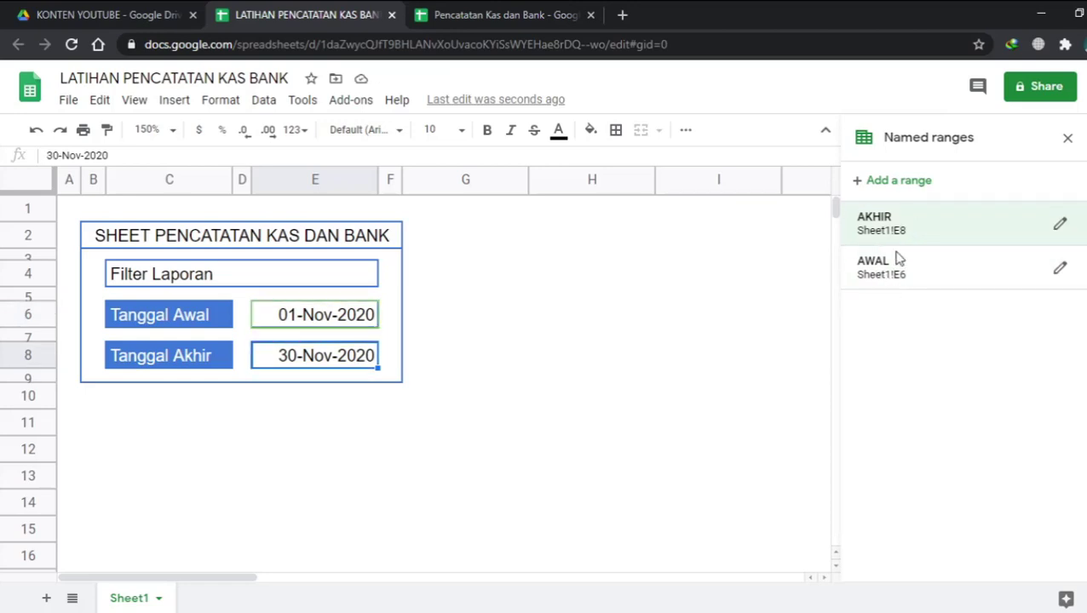
{"action": "left_click", "coordinate": [645, 378]}
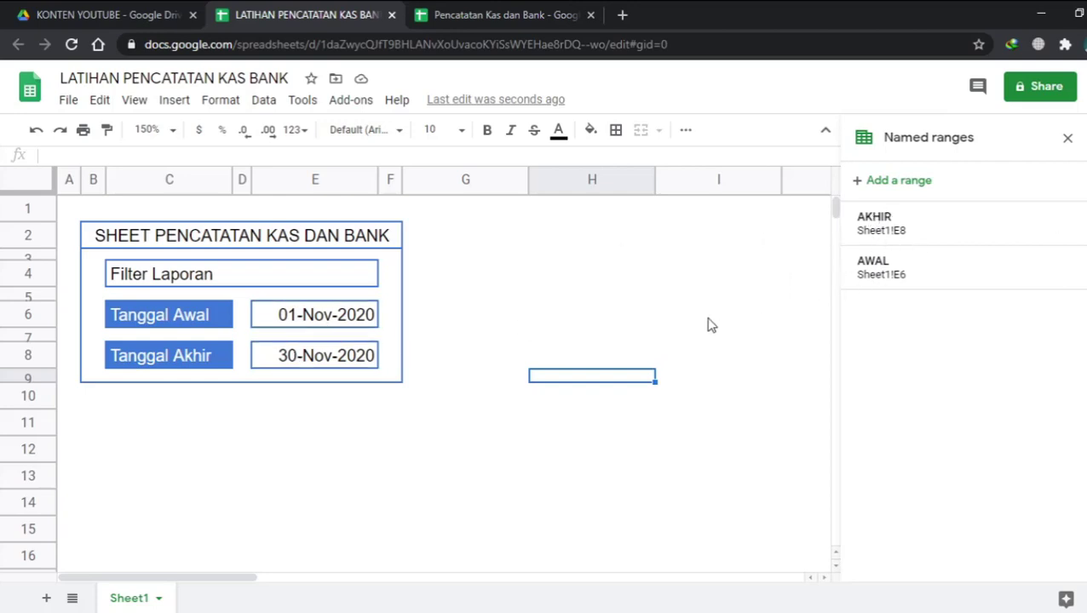
{"action": "left_click", "coordinate": [456, 321]}
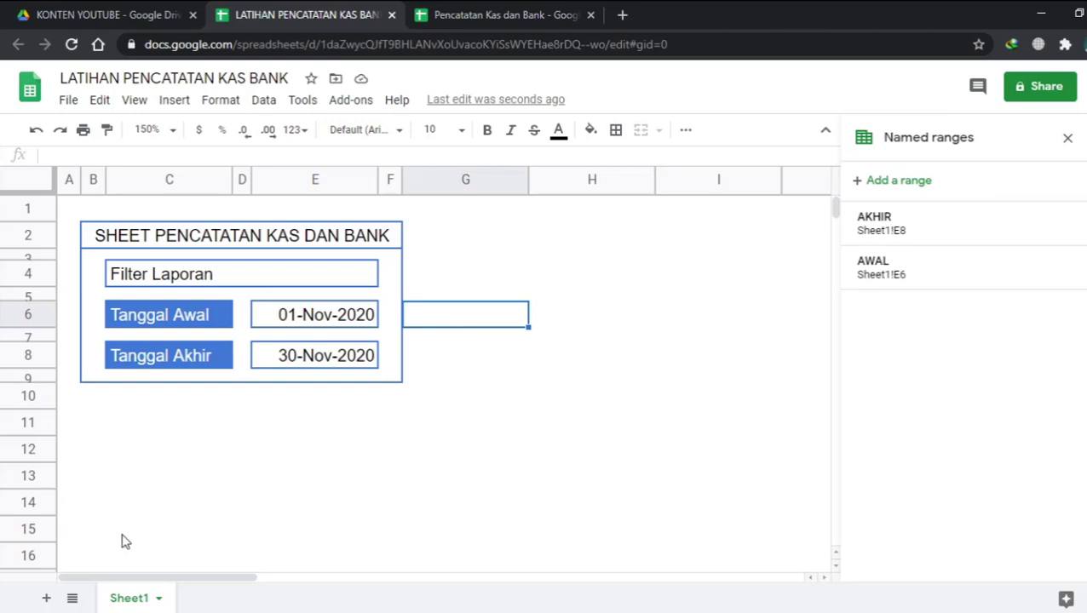
Step: Rename the worksheet Sheet1 as FILTER
{"action": "left_click", "coordinate": [159, 600]}
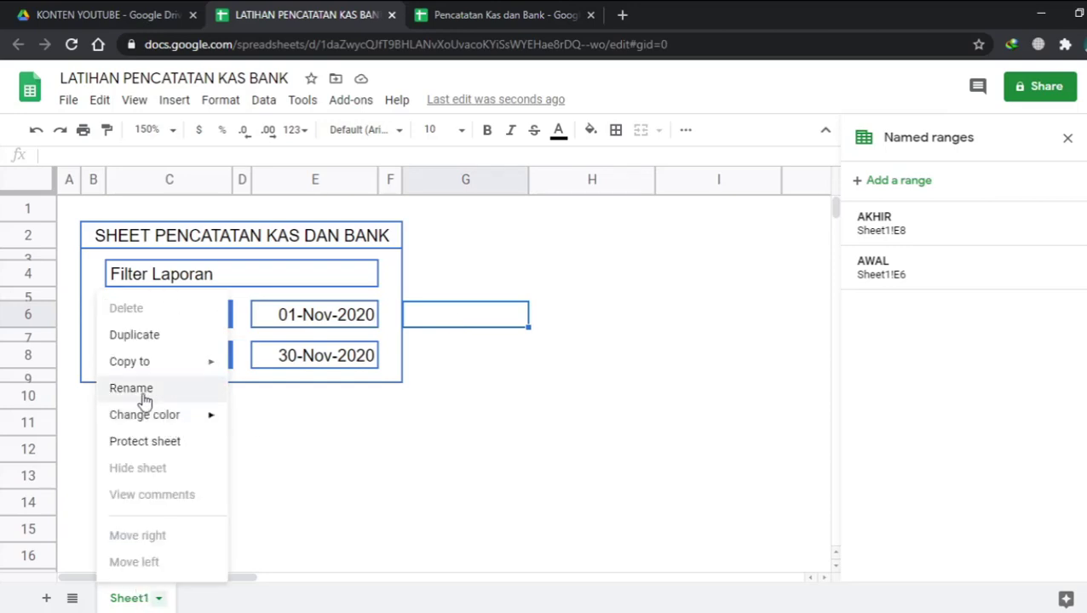
{"action": "left_click", "coordinate": [157, 600]}
{"action": "left_click", "coordinate": [158, 600]}
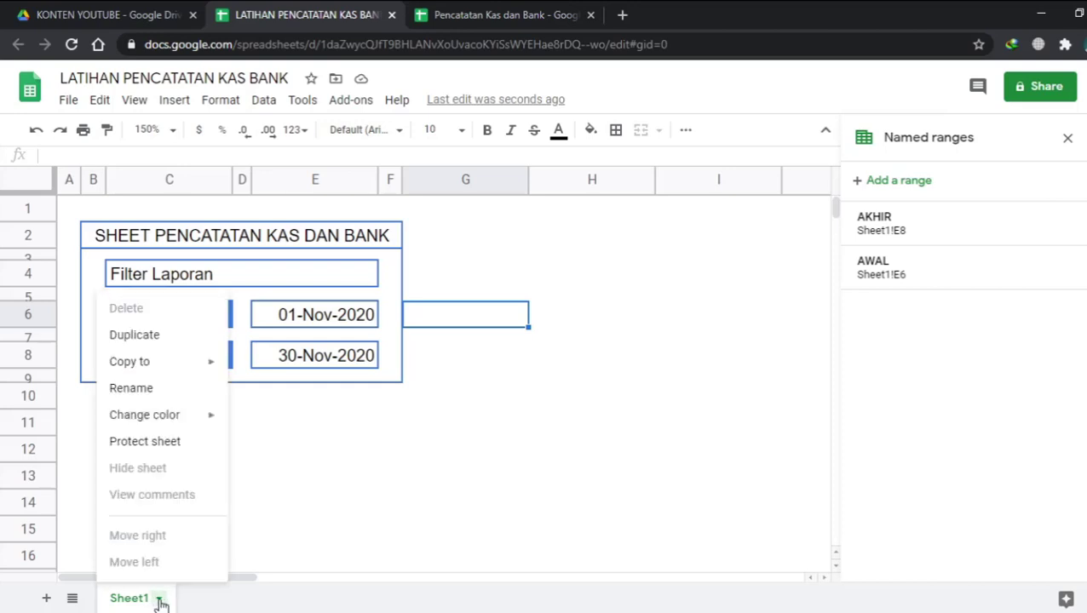
{"action": "left_click", "coordinate": [132, 389]}
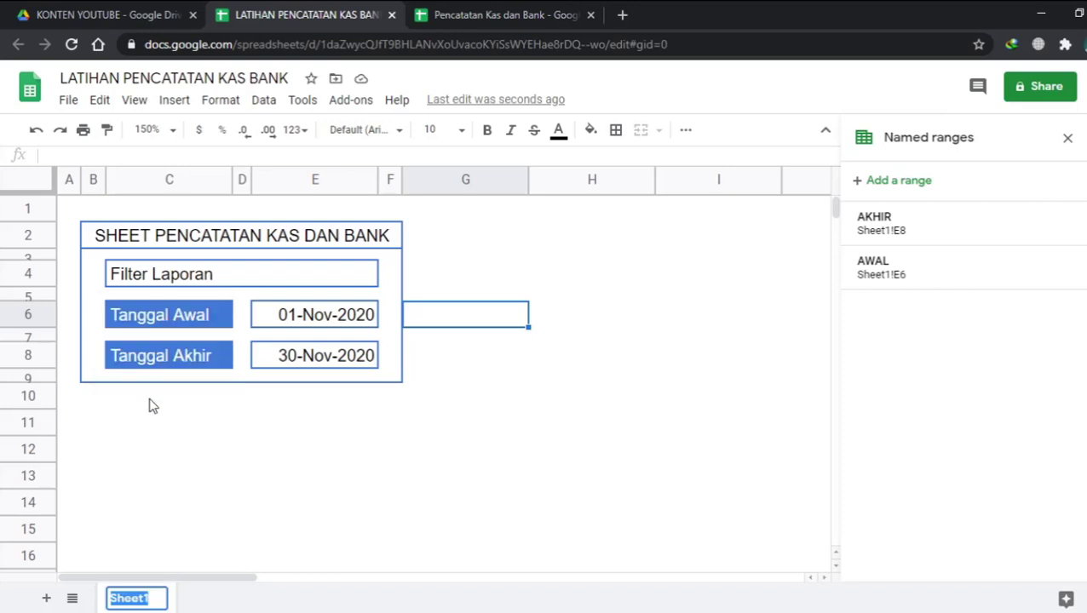
{"action": "type", "text": "FILTER"}
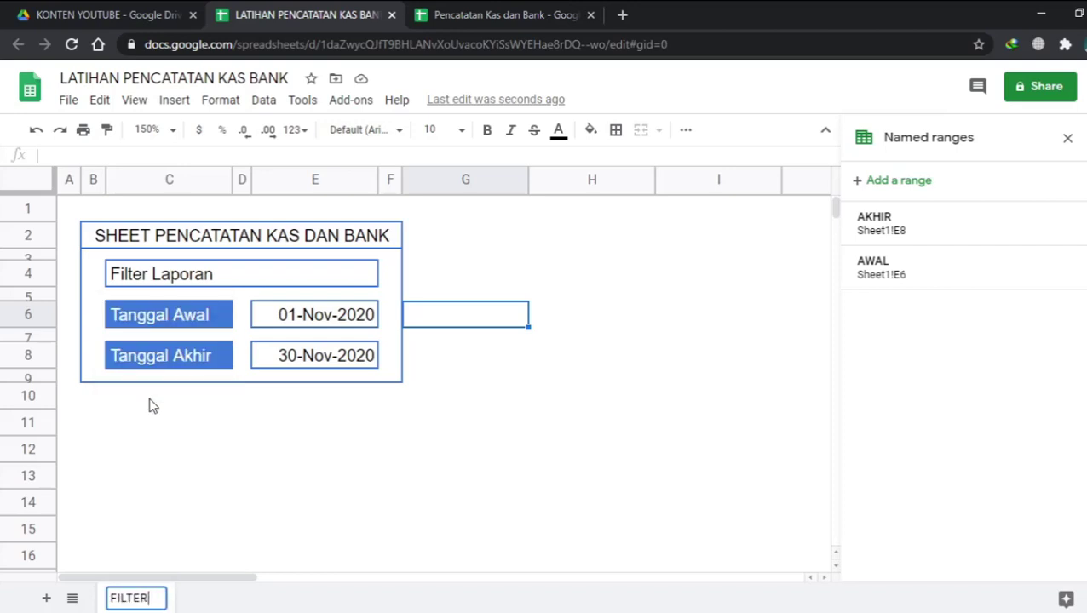
{"action": "key", "text": "Return"}
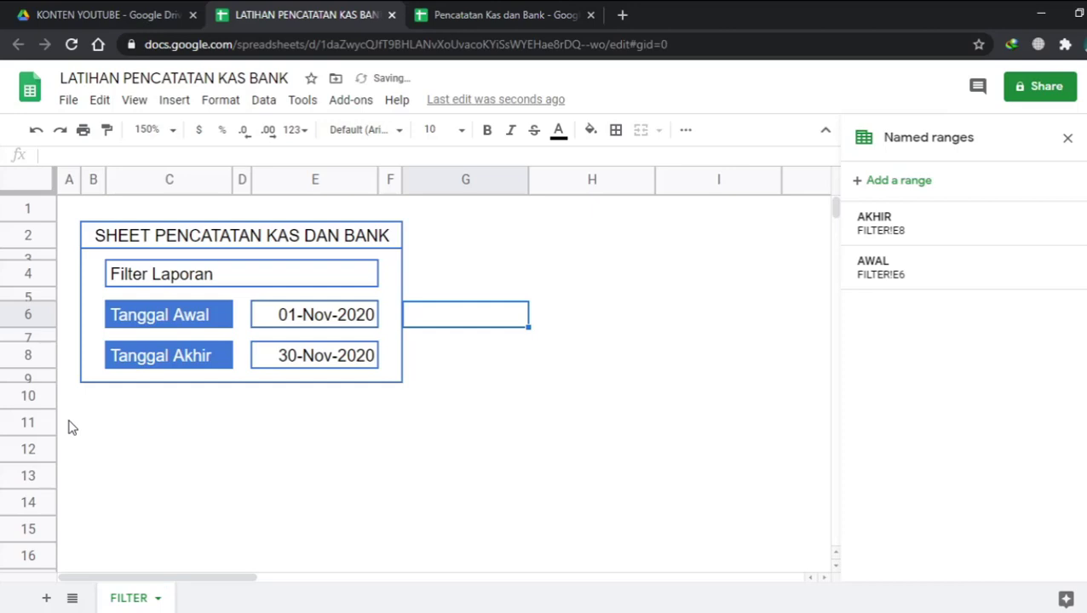
{"action": "left_click", "coordinate": [206, 486]}
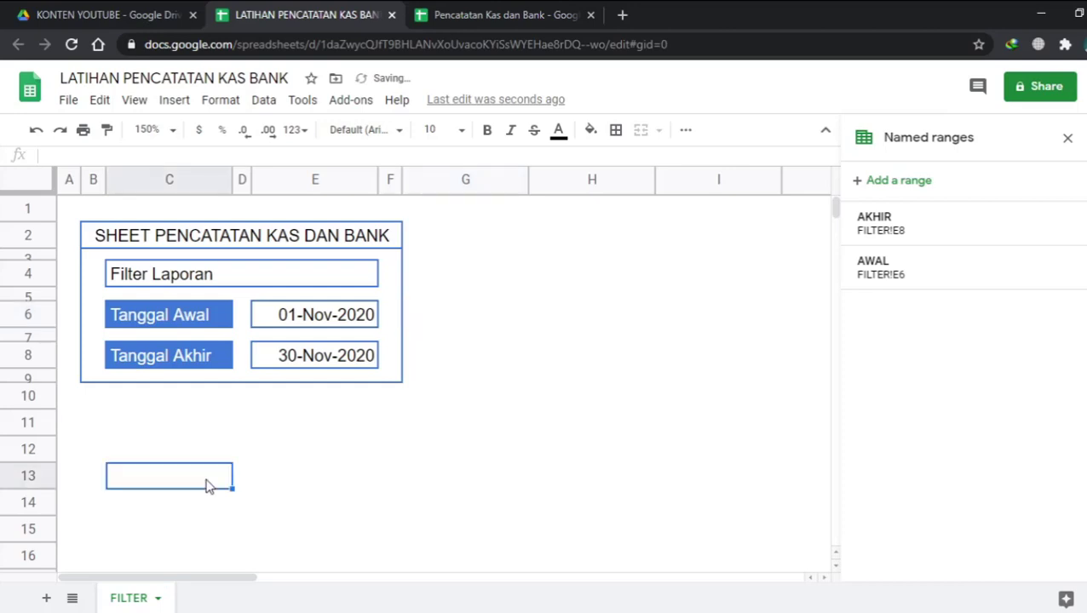
{"action": "left_click", "coordinate": [243, 453]}
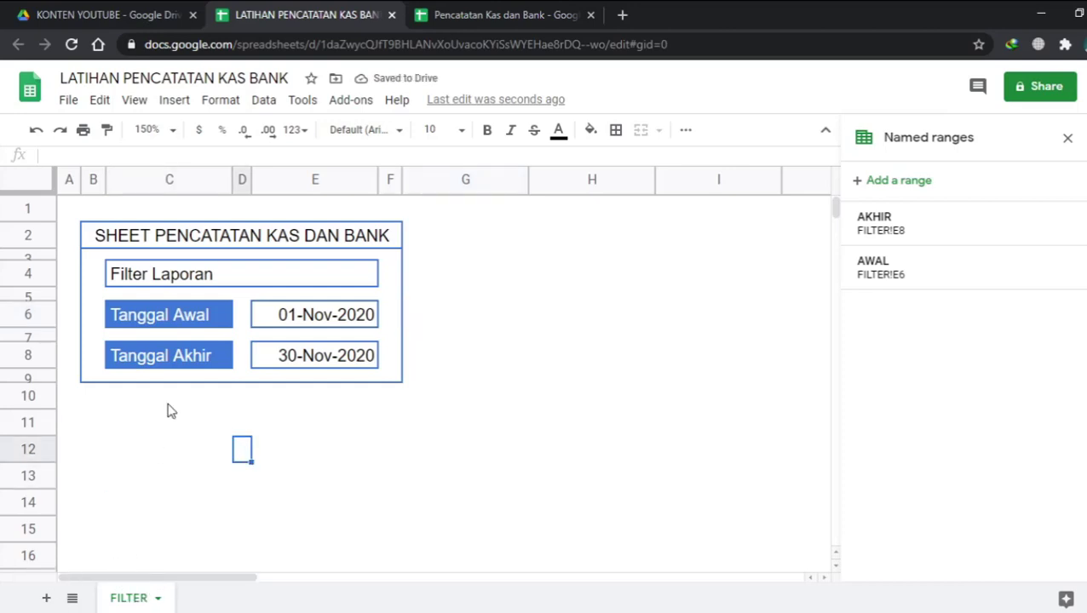
Step: Make the Filter Laporan heading in C4 bold
{"action": "left_click", "coordinate": [177, 284]}
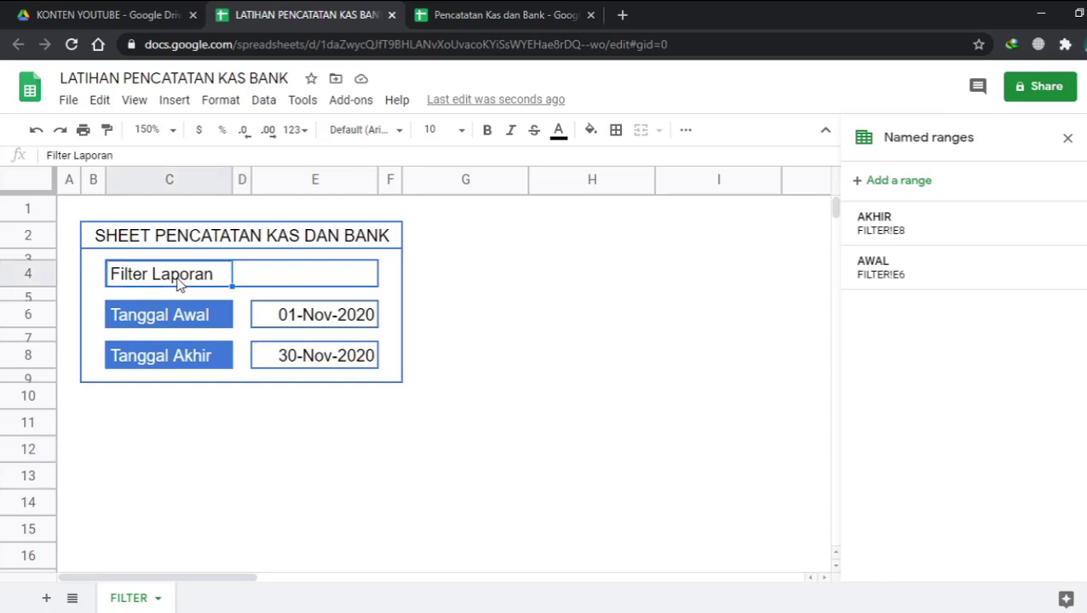
{"action": "left_click", "coordinate": [488, 133]}
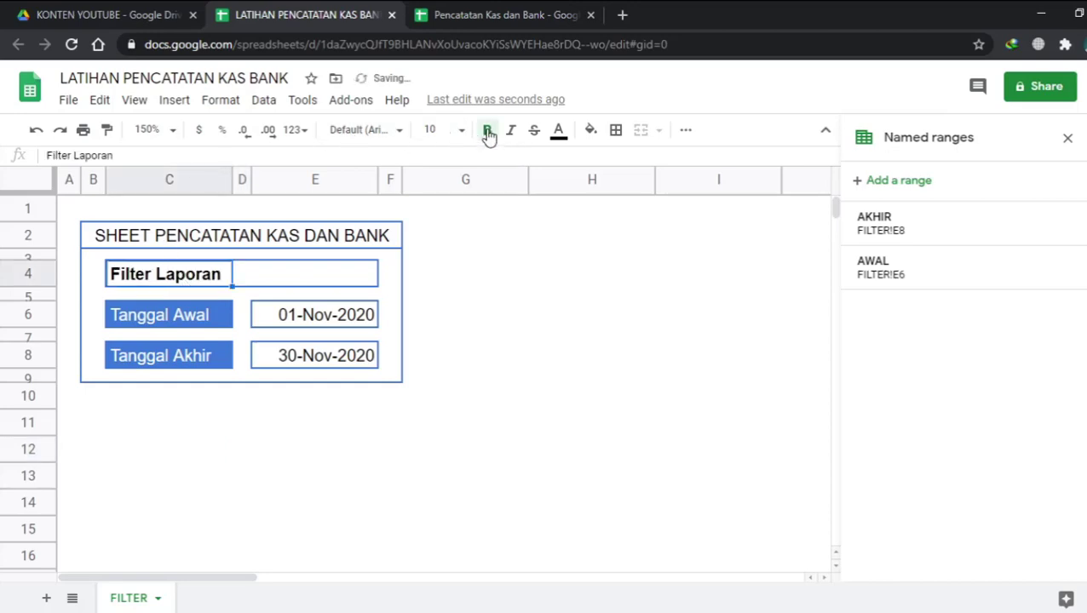
{"action": "left_click", "coordinate": [147, 491]}
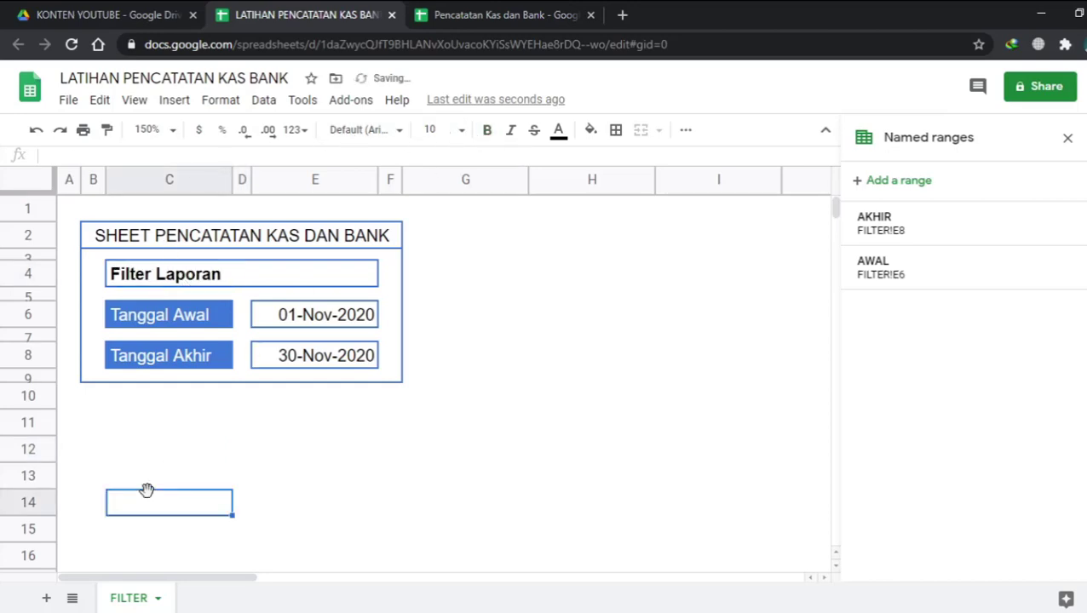
Step: Merge cells C4:E4 and center the Filter Laporan heading horizontally, closing the list of named ranges
{"action": "left_click", "coordinate": [160, 281]}
{"action": "key", "text": "shift+Right"}
{"action": "key", "text": "shift+Right"}
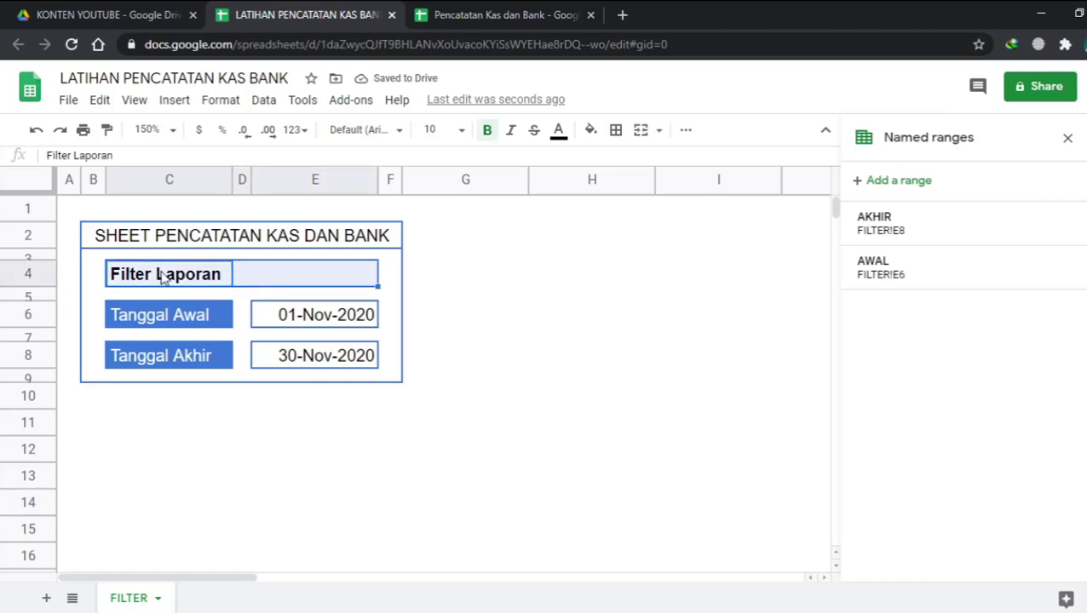
{"action": "left_click", "coordinate": [640, 132]}
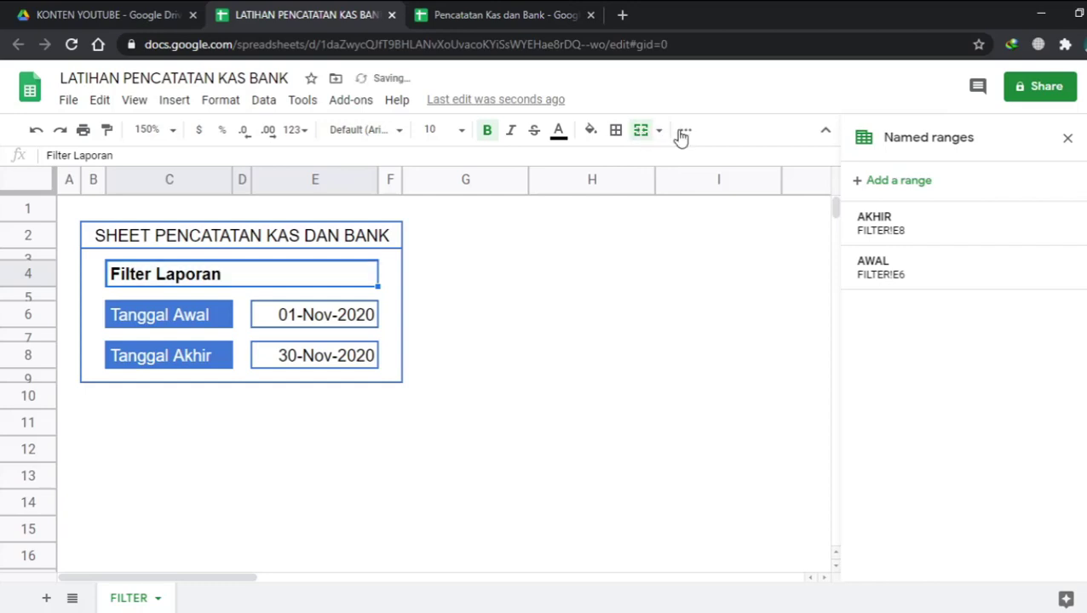
{"action": "left_click", "coordinate": [1067, 138]}
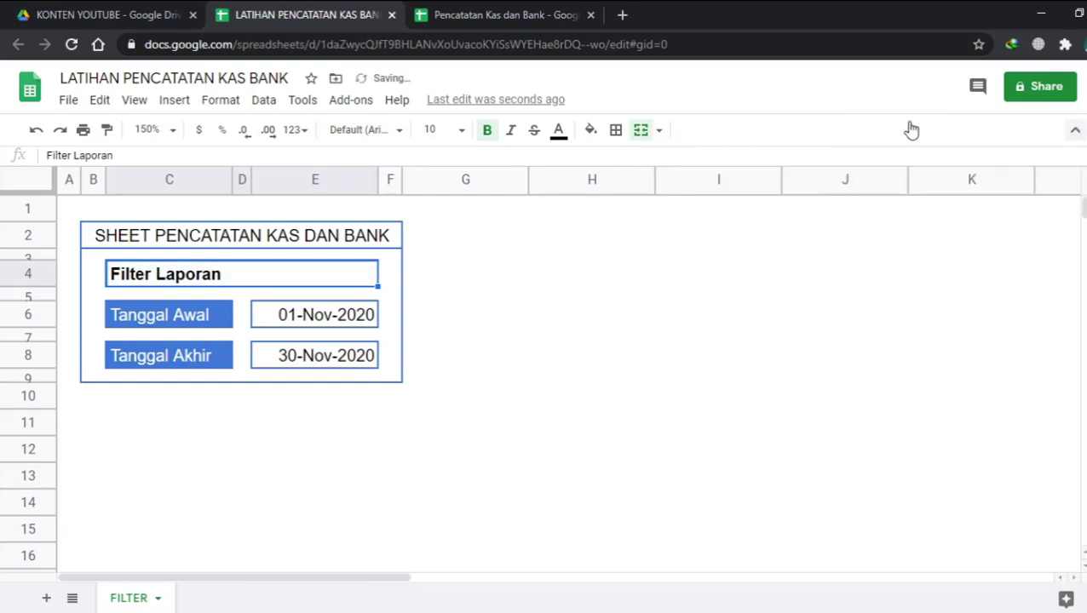
{"action": "left_click", "coordinate": [690, 132]}
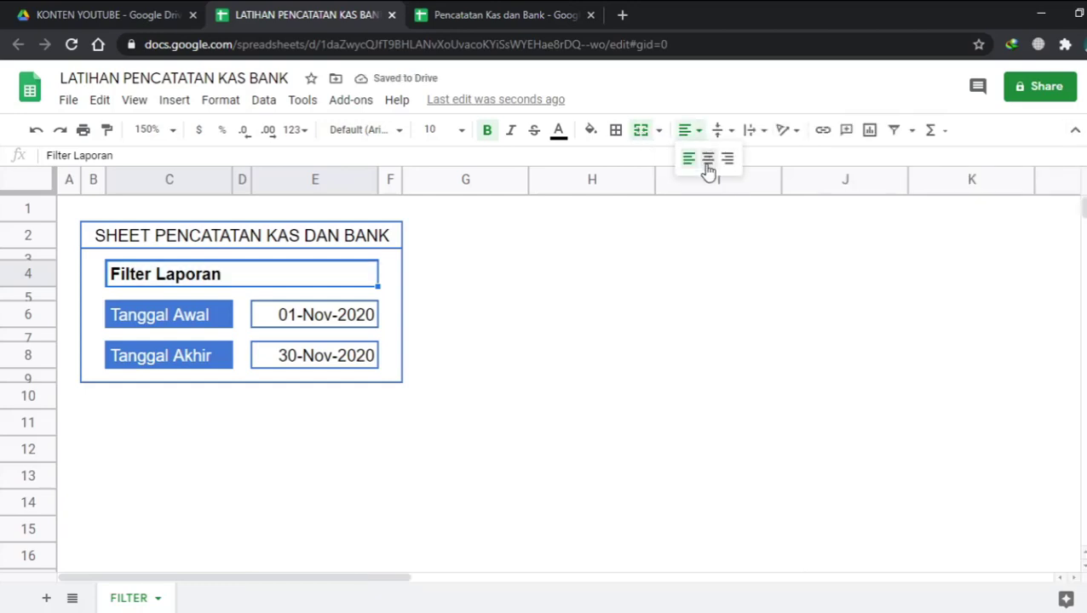
{"action": "left_click", "coordinate": [708, 161]}
{"action": "left_click", "coordinate": [392, 426]}
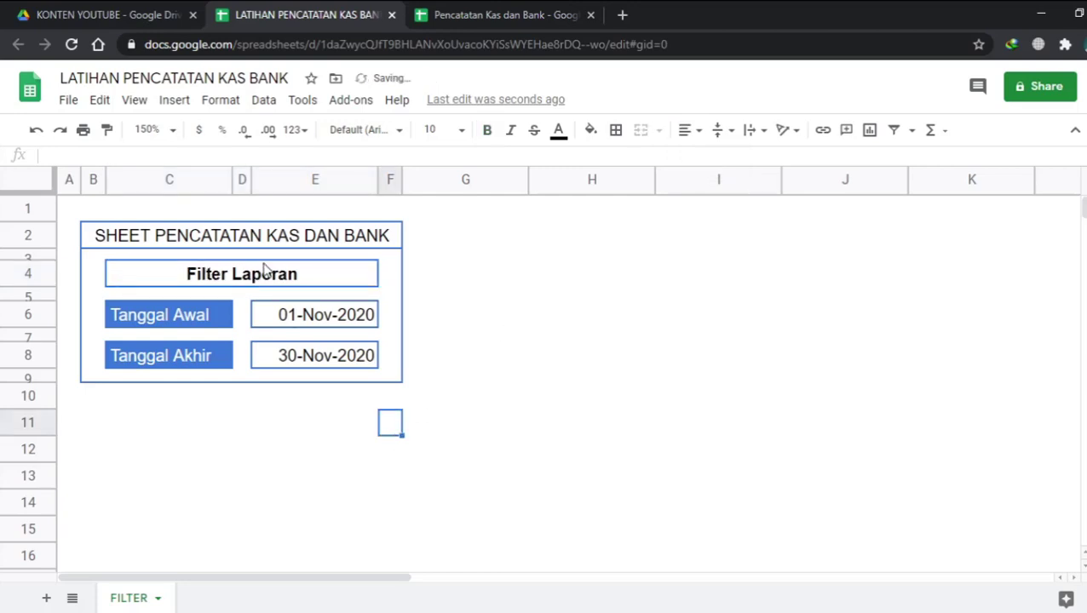
Step: Bold the SHEET PENCATATAN KAS DAN BANK title and give the Filter Laporan heading white text on the same blue fill as the date labels
{"action": "left_click", "coordinate": [270, 244]}
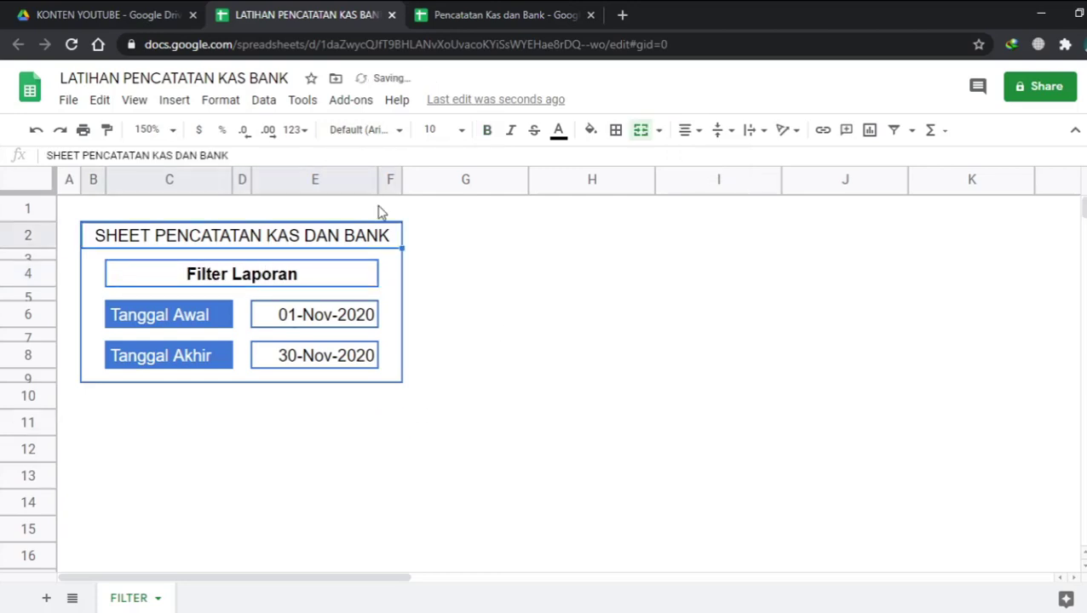
{"action": "left_click", "coordinate": [487, 132]}
{"action": "left_click", "coordinate": [303, 290]}
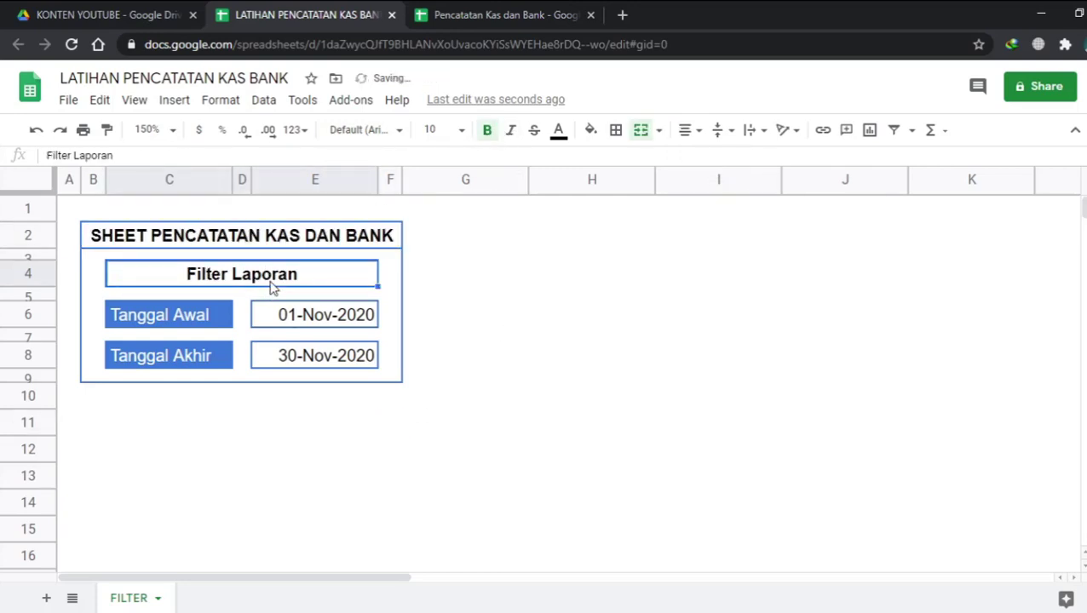
{"action": "left_click", "coordinate": [591, 131]}
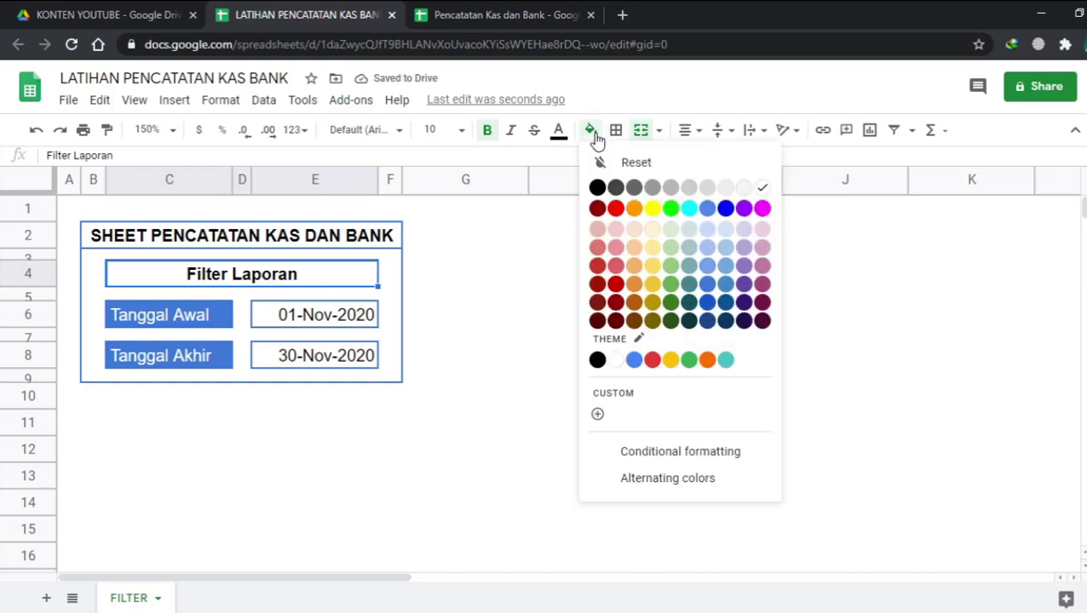
{"action": "left_click", "coordinate": [707, 285]}
{"action": "left_click", "coordinate": [562, 137]}
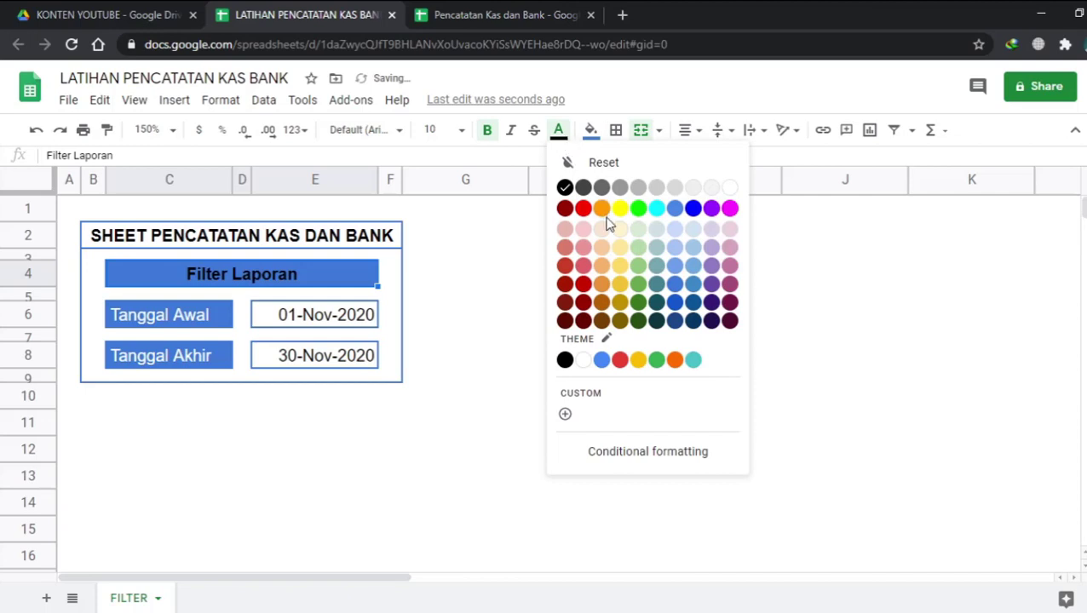
{"action": "left_click", "coordinate": [585, 361]}
{"action": "left_click", "coordinate": [495, 357]}
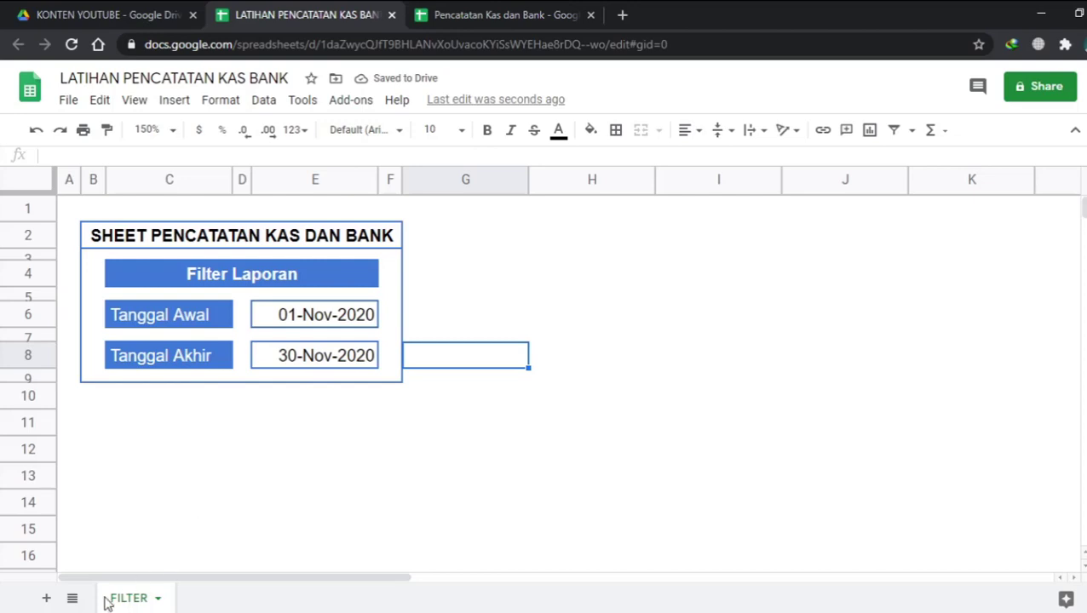
Step: Add a new sheet after FILTER and narrow its column A to a thin margin
{"action": "left_click", "coordinate": [47, 599]}
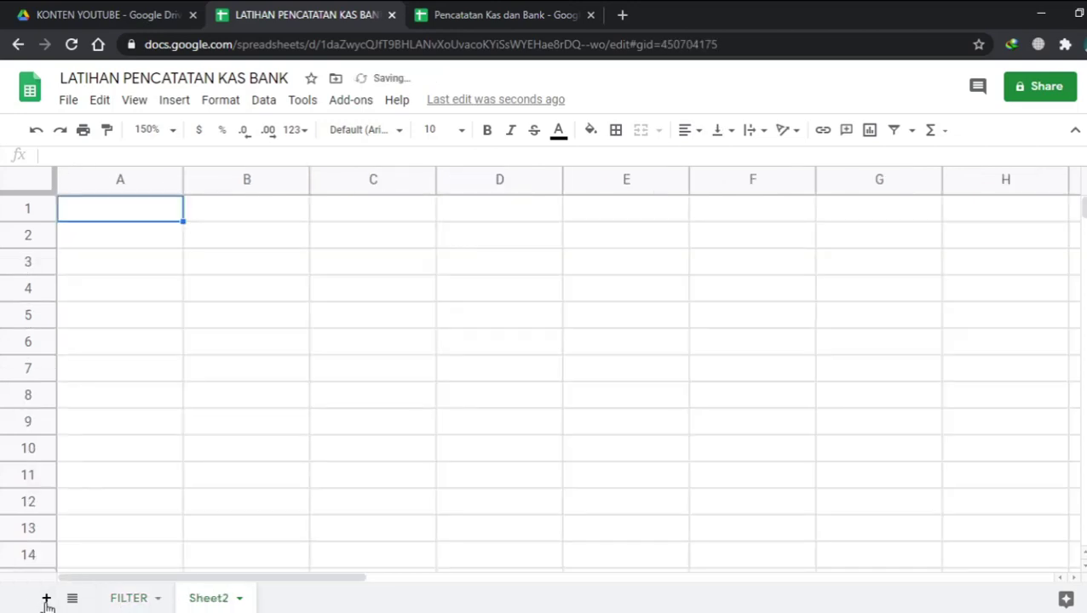
{"action": "left_click", "coordinate": [210, 348]}
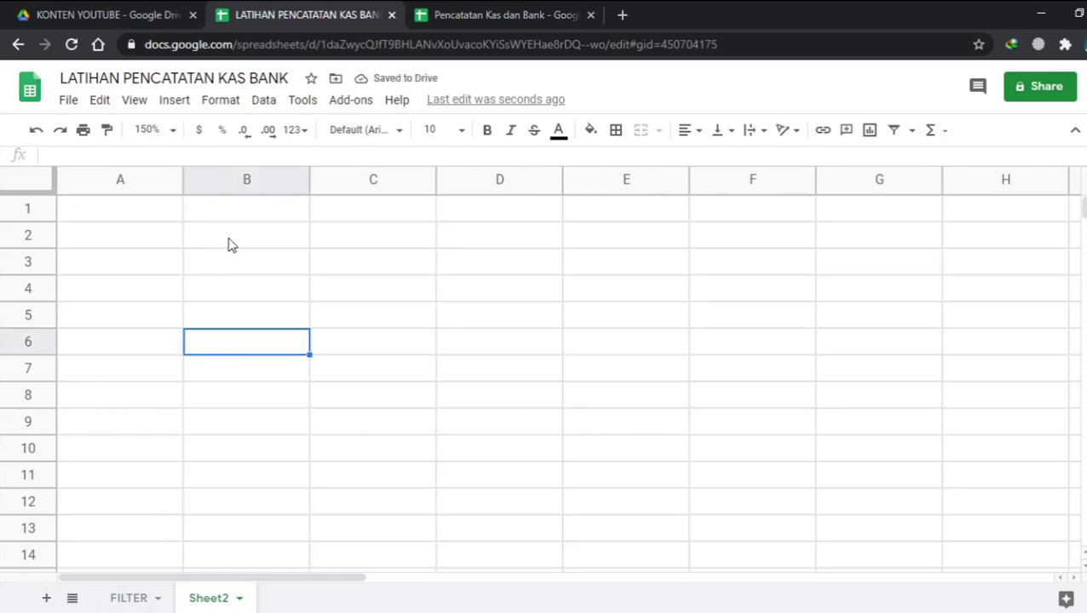
{"action": "left_click", "coordinate": [230, 243]}
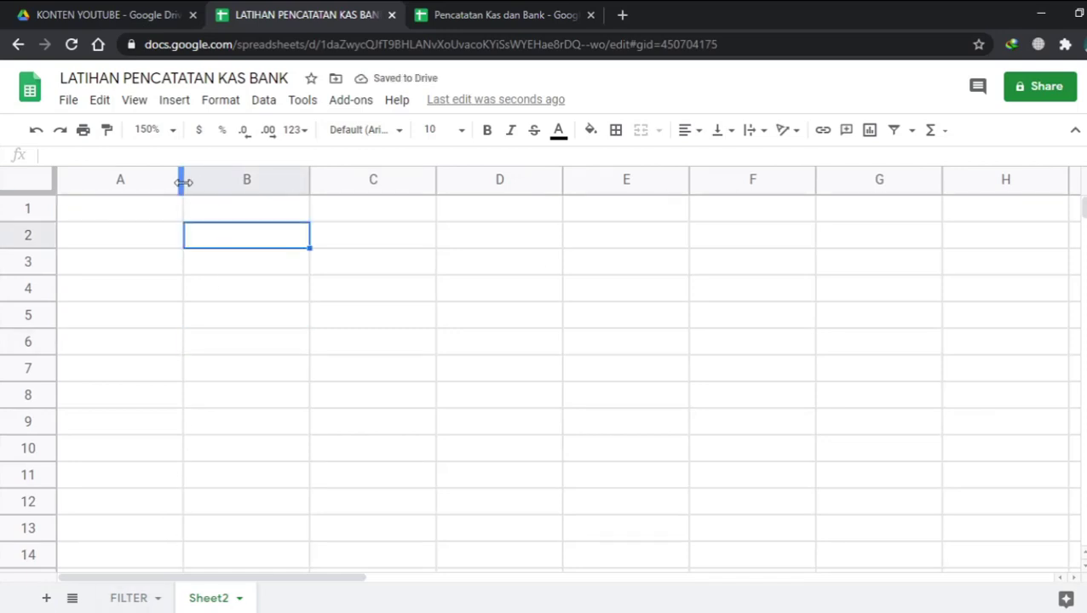
{"action": "left_click_drag", "start_coordinate": [184, 187], "coordinate": [81, 186]}
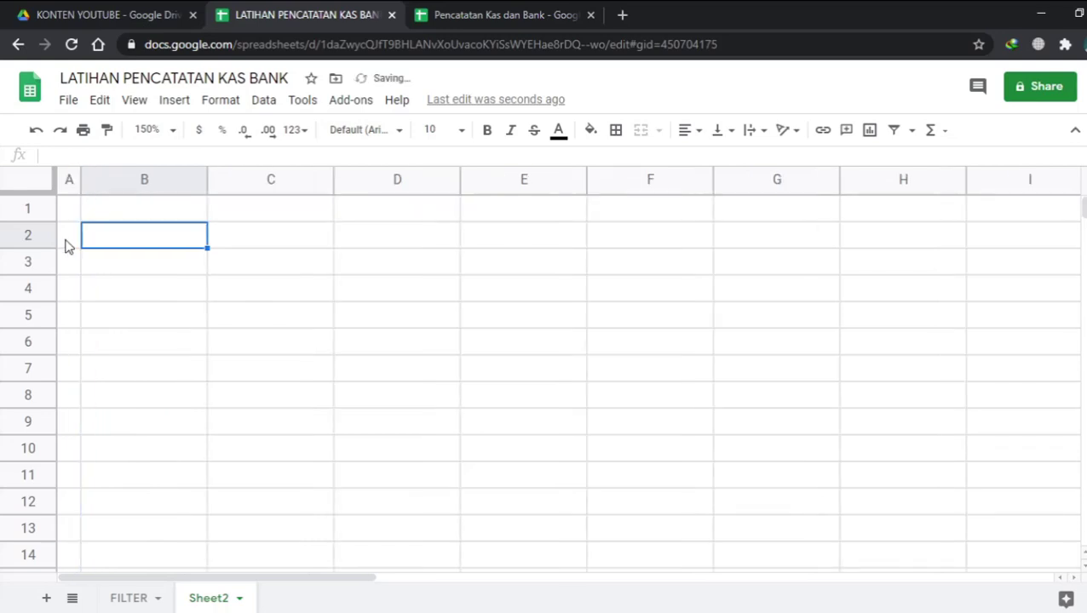
{"action": "left_click_drag", "start_coordinate": [68, 243], "coordinate": [61, 400]}
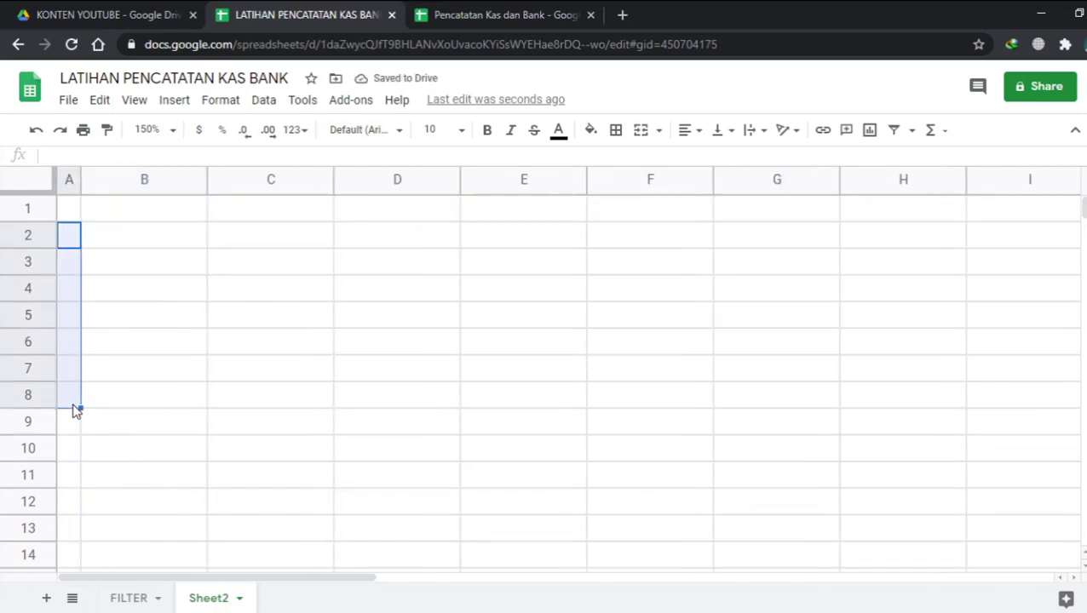
{"action": "left_click", "coordinate": [138, 217]}
Step: Switch to the reference workbook Pencatatan Kas dan Bank and view the layout of its MKASBANK sheet
{"action": "left_click", "coordinate": [477, 12]}
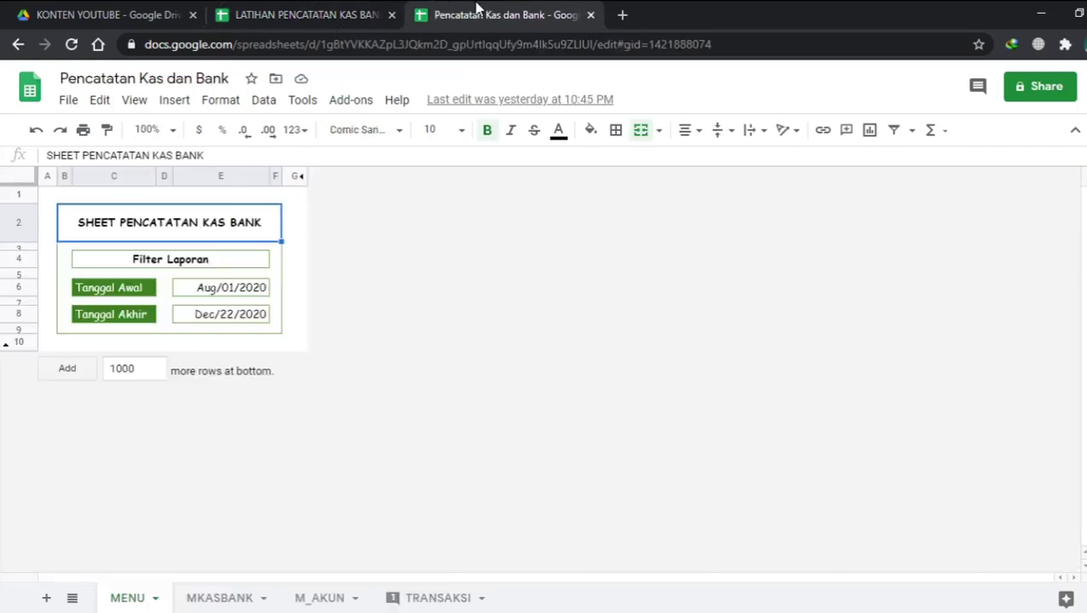
{"action": "left_click", "coordinate": [196, 601]}
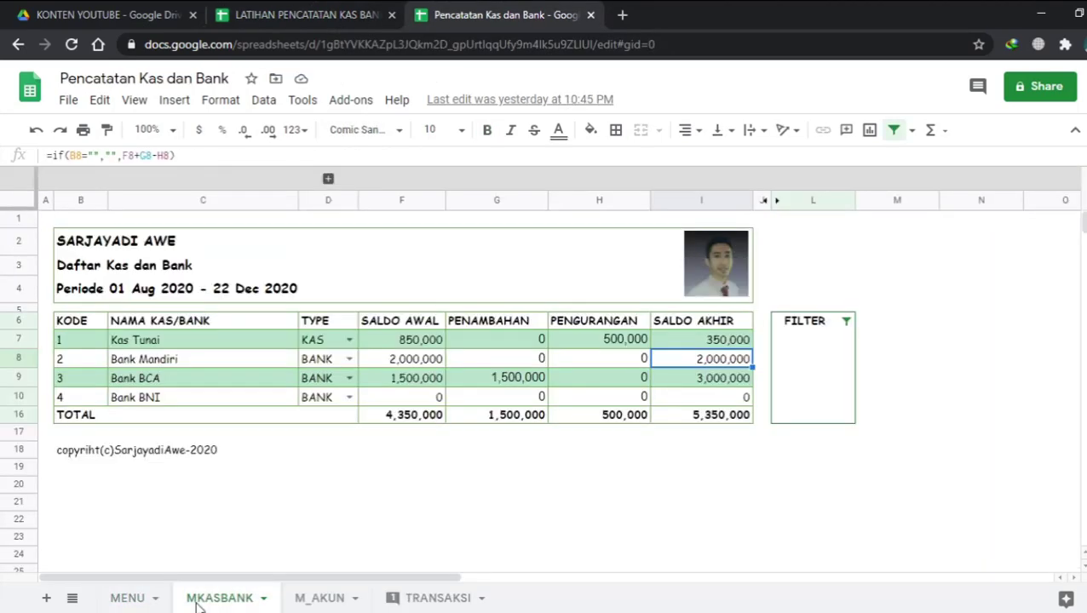
Step: Examine the title block, column headings, total row and copyright line on the reference MKASBANK sheet
{"action": "left_click", "coordinate": [162, 327]}
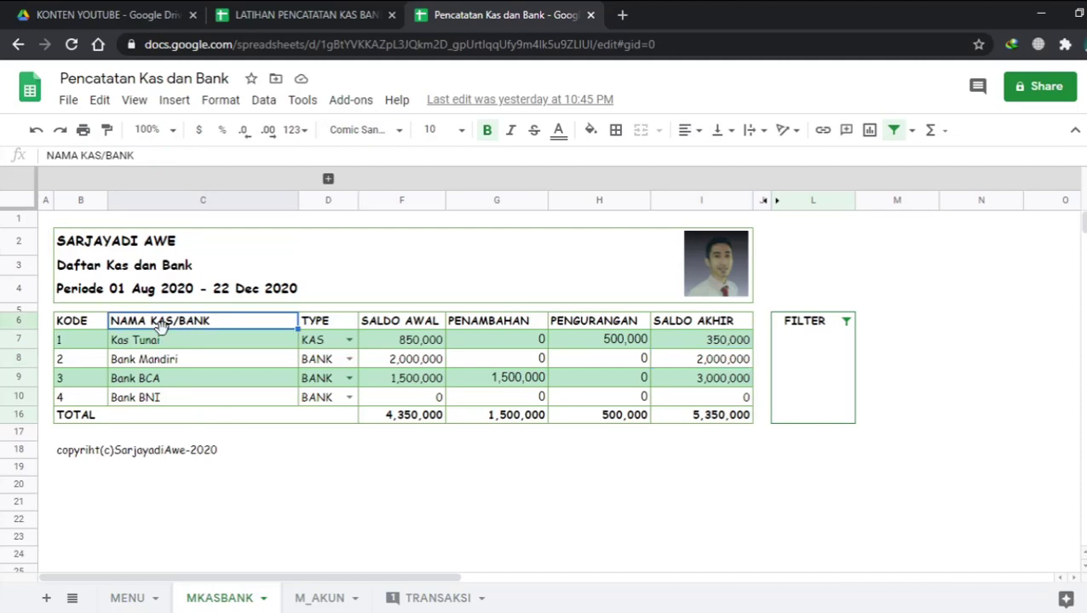
{"action": "left_click", "coordinate": [381, 275]}
{"action": "left_click_drag", "start_coordinate": [126, 246], "coordinate": [126, 288]}
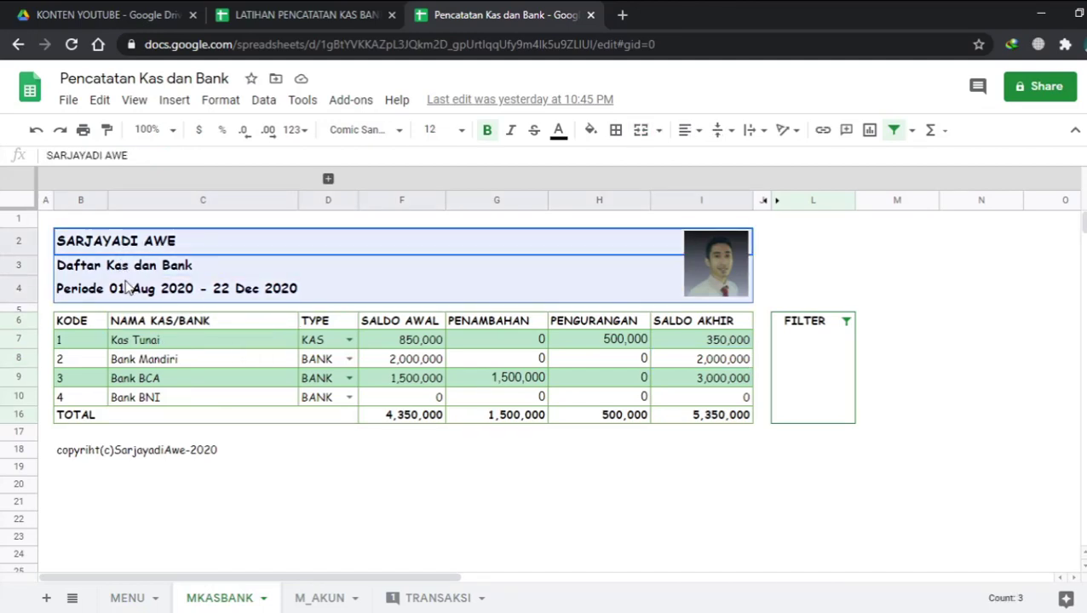
{"action": "left_click", "coordinate": [142, 421]}
{"action": "left_click", "coordinate": [260, 444]}
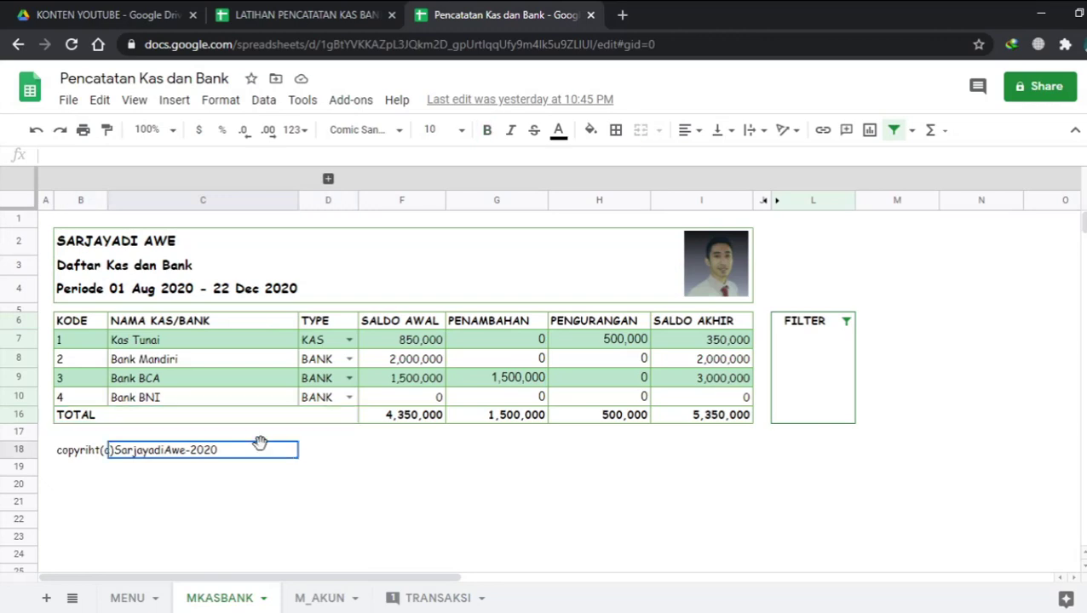
{"action": "left_click", "coordinate": [595, 501]}
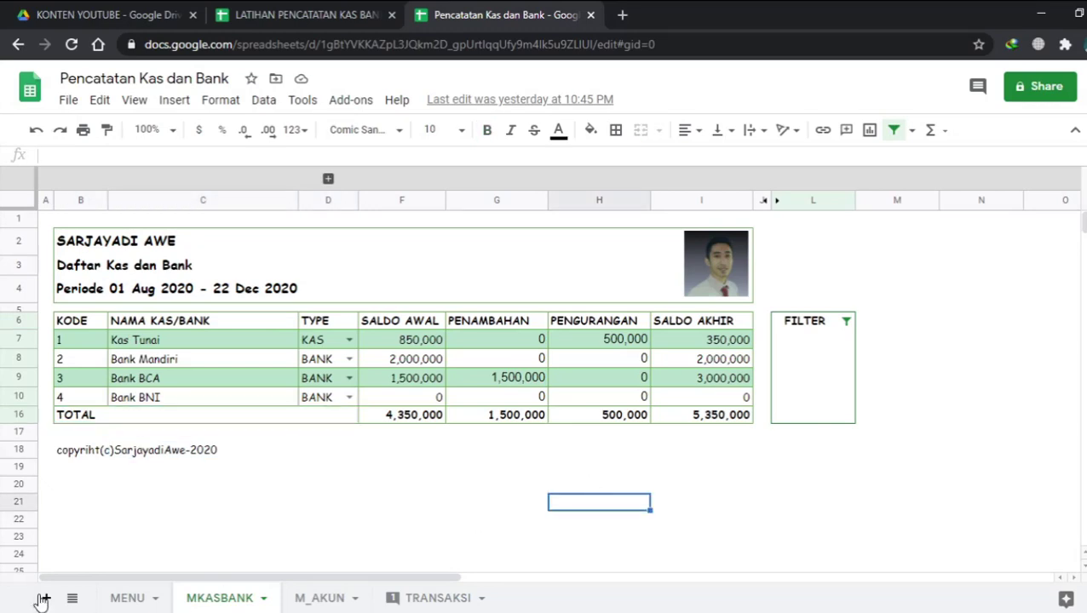
{"action": "left_click", "coordinate": [281, 434]}
{"action": "left_click", "coordinate": [303, 467]}
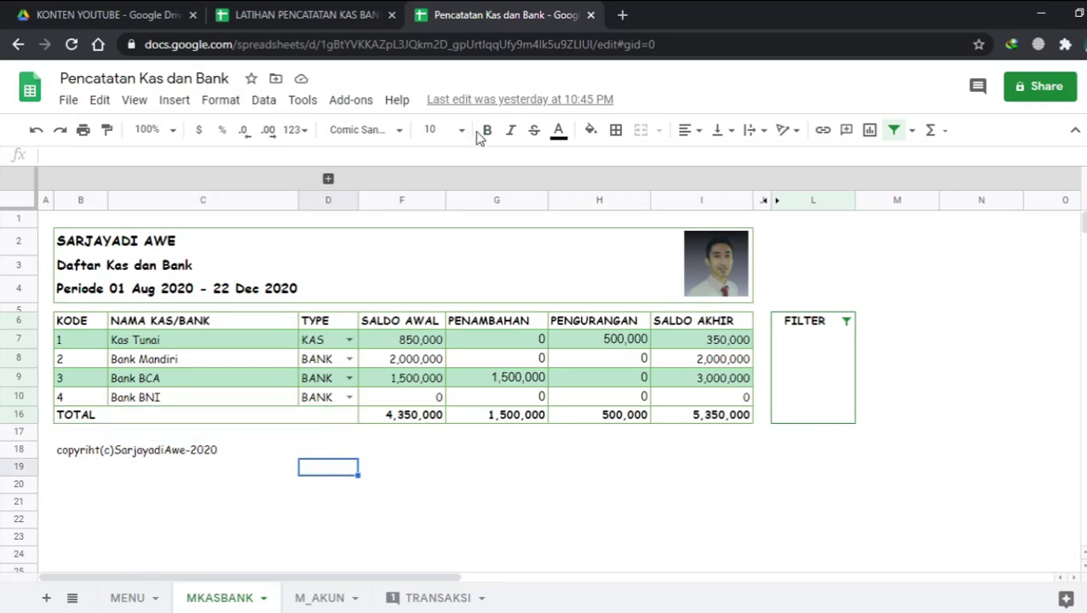
Step: Switch back to the LATIHAN PENCATATAN KAS BANK workbook and enter TOKO followed by the owner's name in cell B2 of Sheet2
{"action": "left_click", "coordinate": [324, 12]}
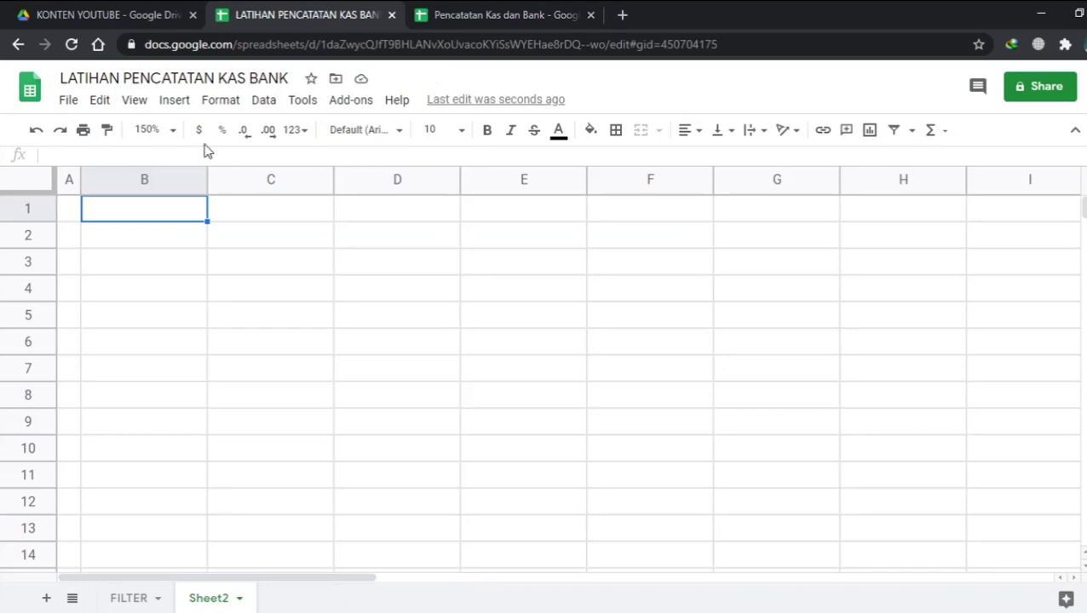
{"action": "left_click", "coordinate": [164, 245]}
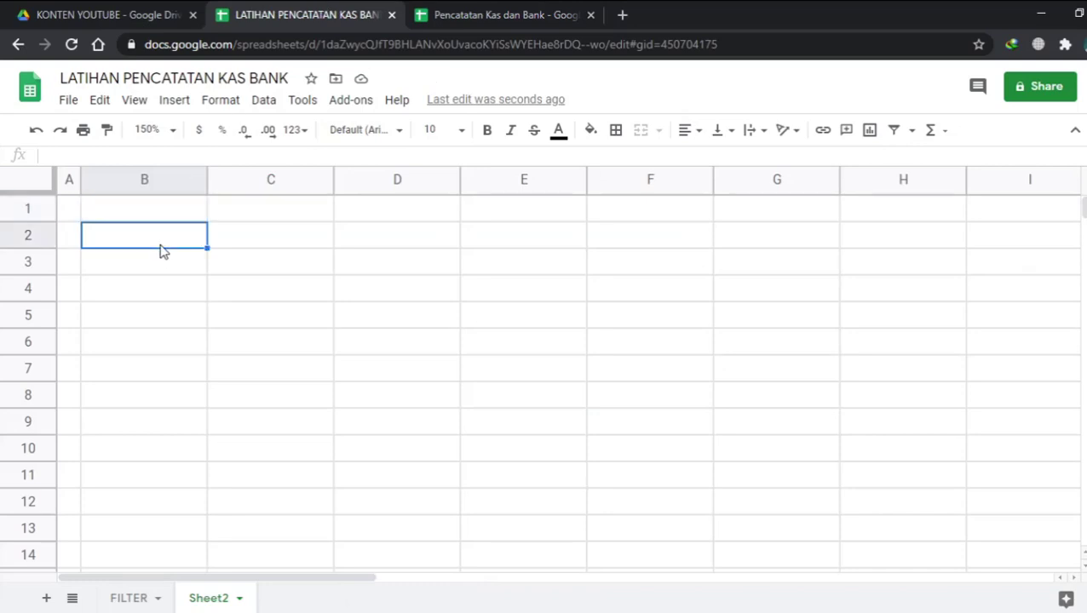
{"action": "type", "text": "TO"}
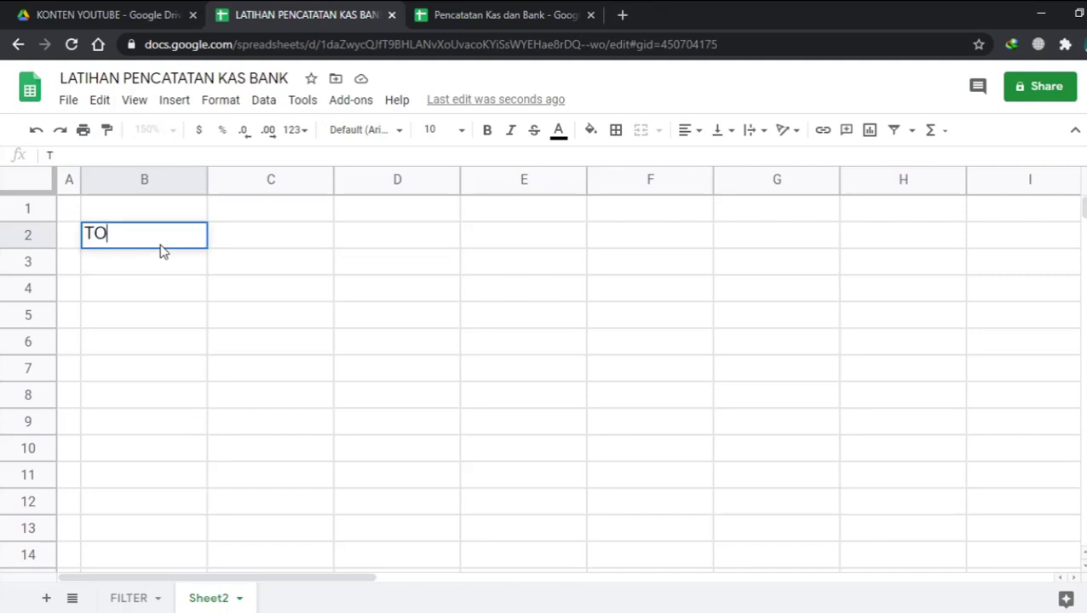
{"action": "type", "text": "KO"}
{"action": "key", "text": "BackSpace"}
{"action": "key", "text": "BackSpace"}
{"action": "key", "text": "BackSpace"}
{"action": "type", "text": "KO"}
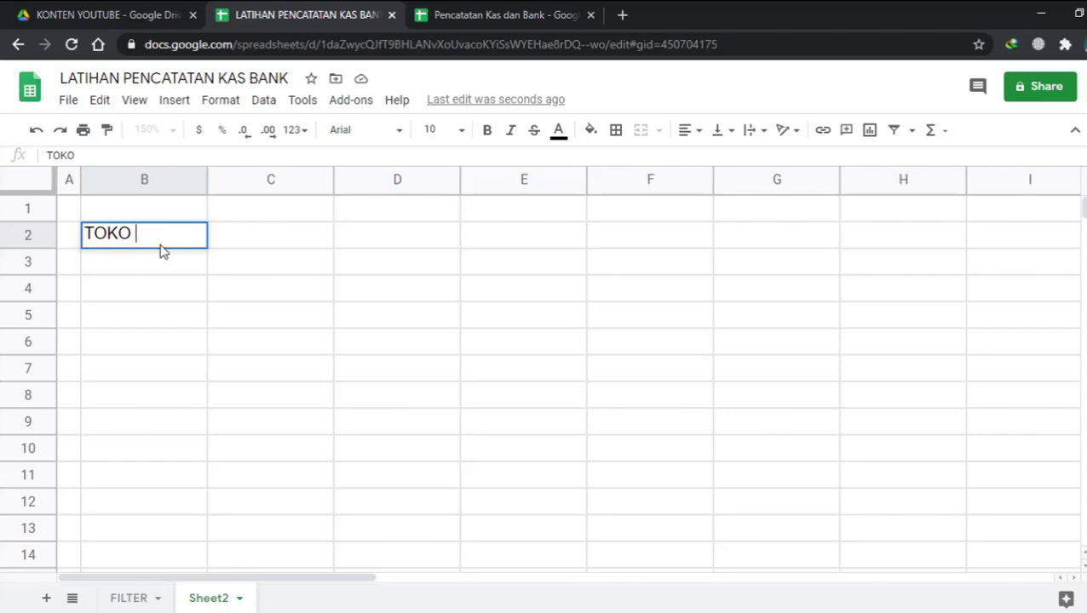
{"action": "type", "text": " SARJAYADI AWE"}
{"action": "key", "text": "Return"}
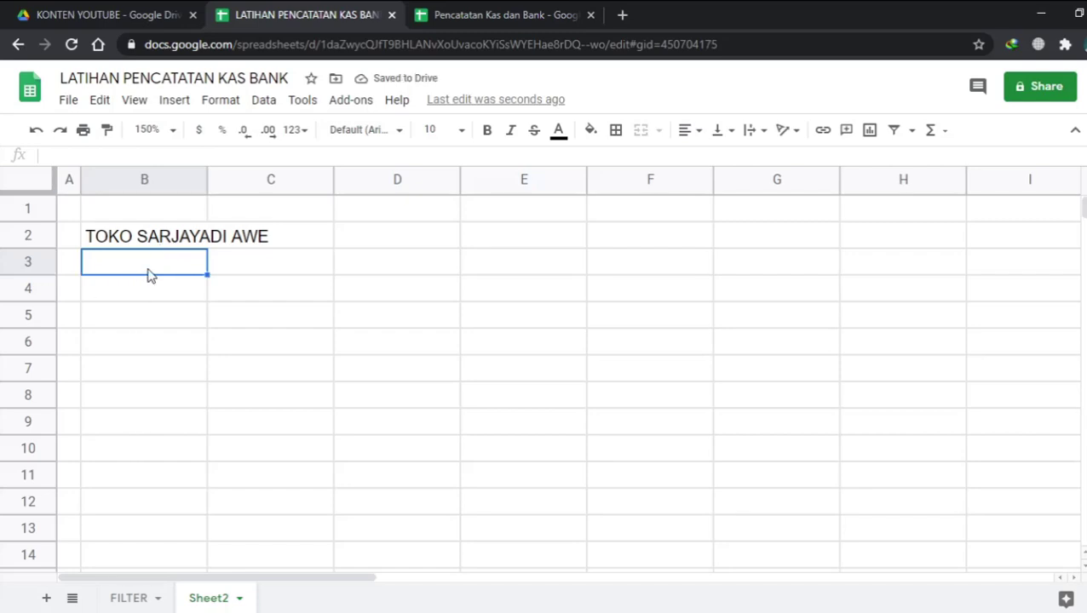
Step: Enter the sheet title MASTER KAS DAN BANK in cell B3
{"action": "type", "text": "M"}
{"action": "key", "text": "BackSpace"}
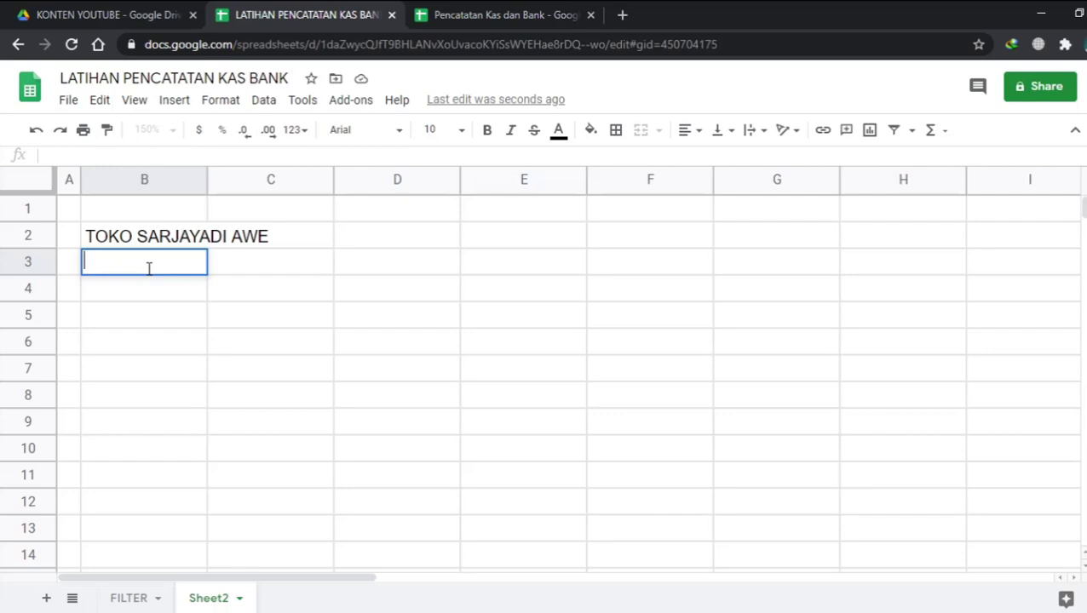
{"action": "type", "text": "MASTER"}
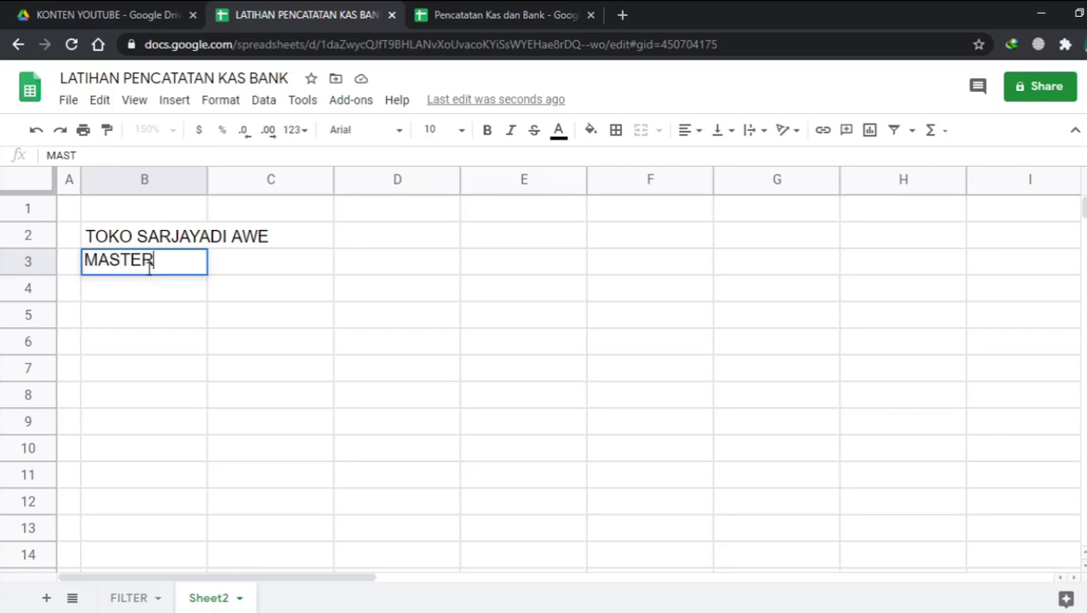
{"action": "type", "text": " KAS DAN BANK"}
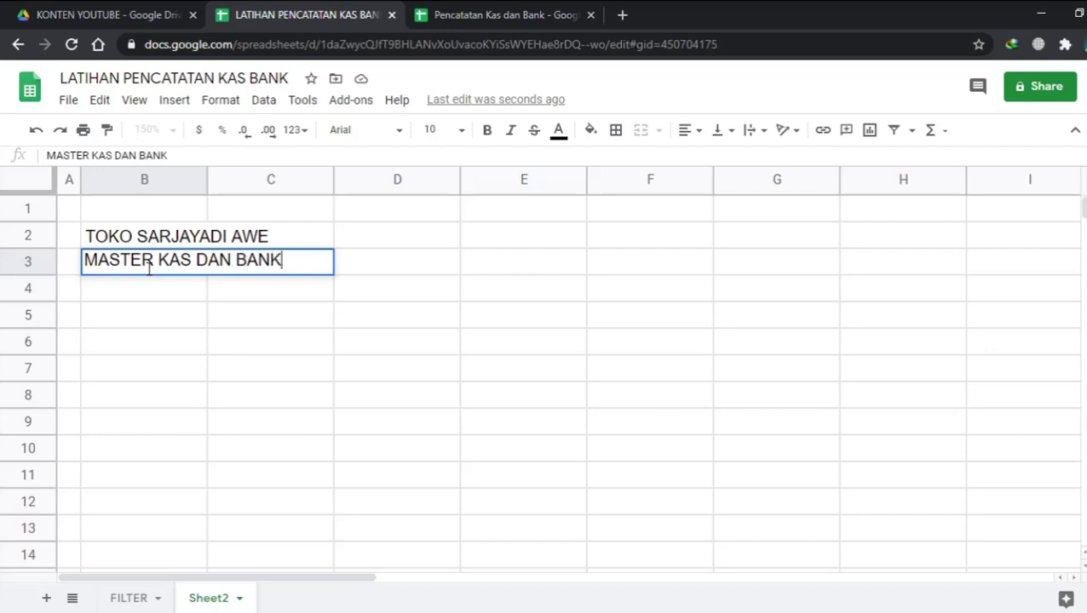
{"action": "key", "text": "Return"}
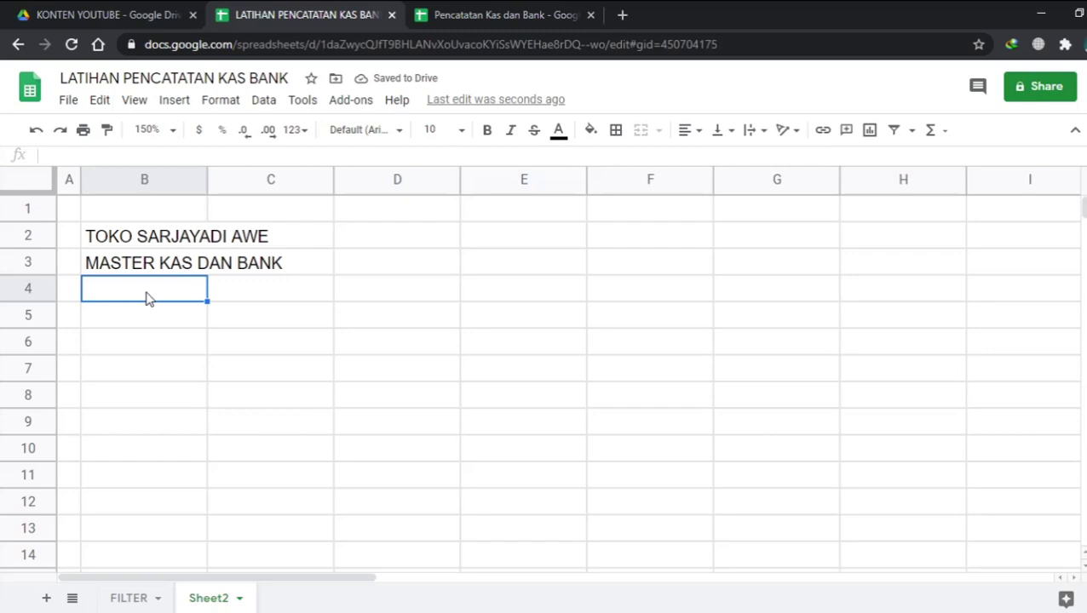
Step: Check the start and end date cells on the FILTER sheet, and begin a formula in Sheet2 cell B4 with the text "Periode "
{"action": "left_click", "coordinate": [129, 598]}
{"action": "left_click", "coordinate": [303, 322]}
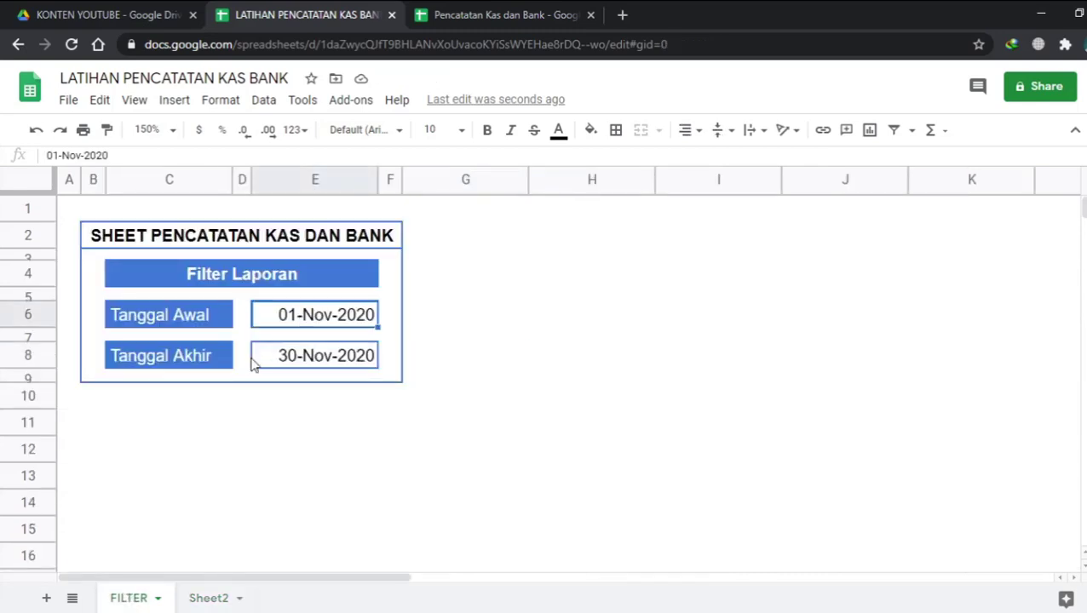
{"action": "left_click", "coordinate": [297, 349]}
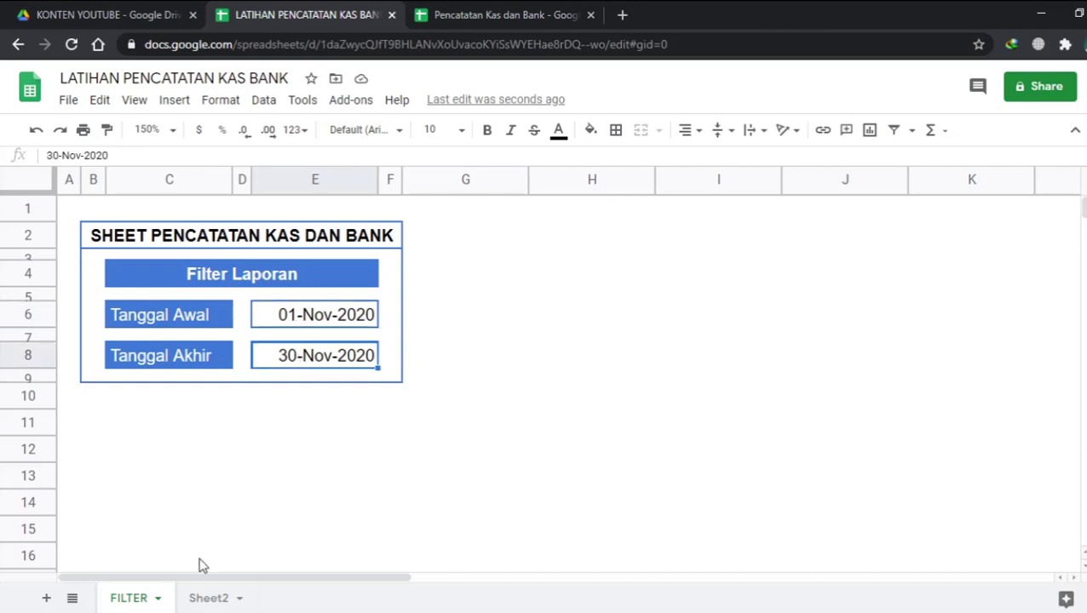
{"action": "left_click", "coordinate": [206, 598]}
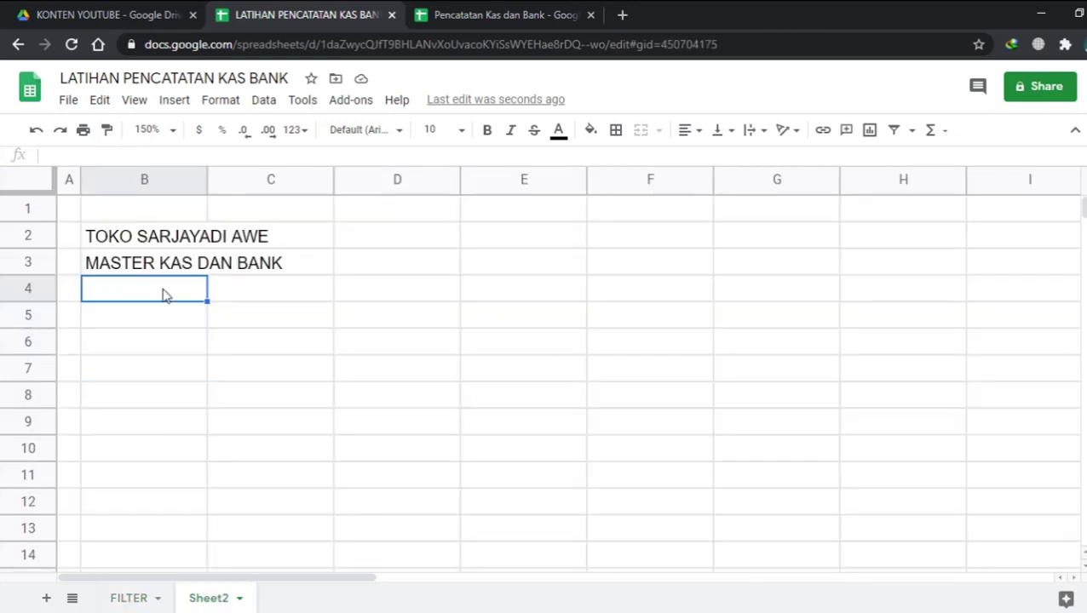
{"action": "type", "text": "="}
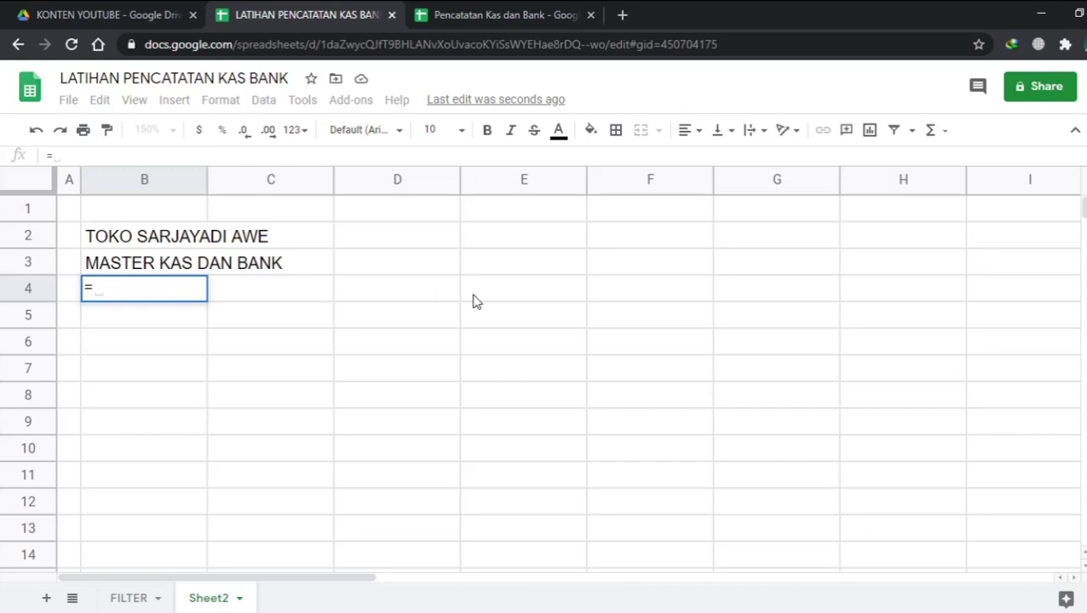
{"action": "type", "text": "\""}
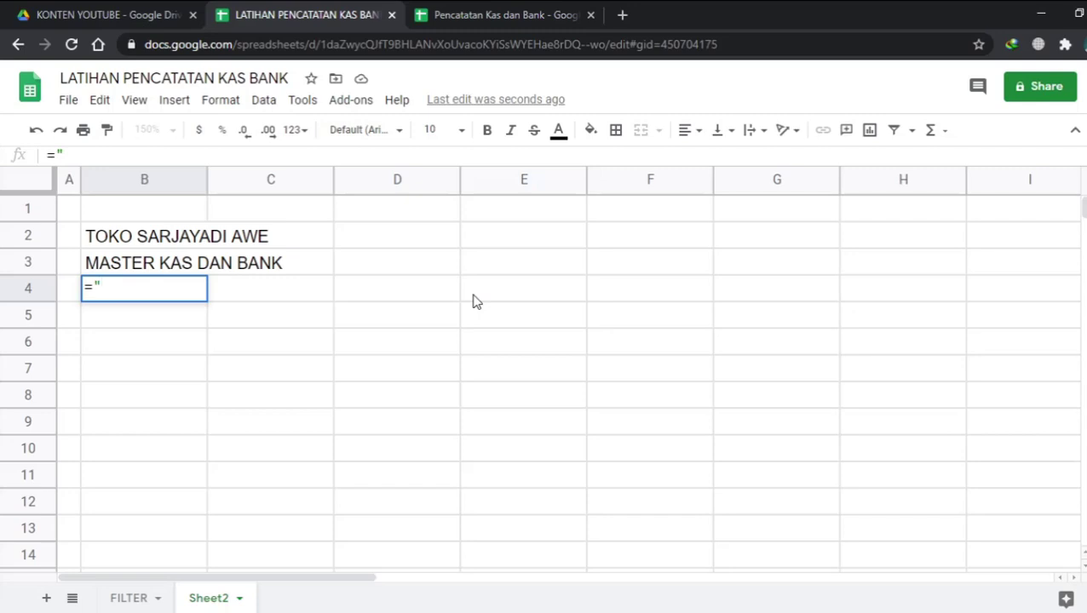
{"action": "type", "text": "PER"}
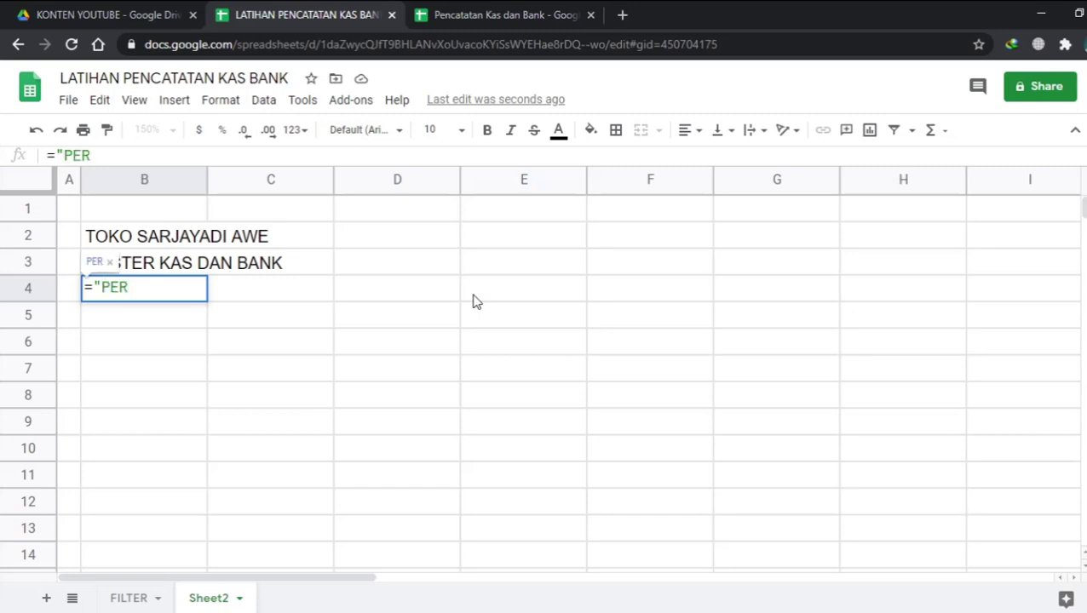
{"action": "key", "text": "BackSpace"}
{"action": "key", "text": "BackSpace"}
{"action": "type", "text": "eriod"}
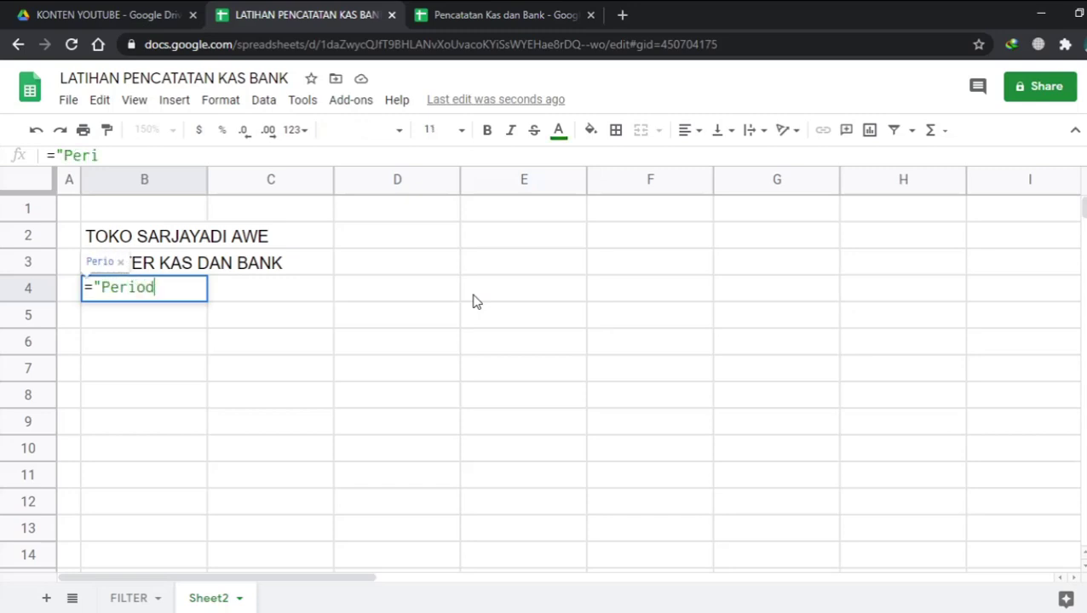
{"action": "type", "text": "e"}
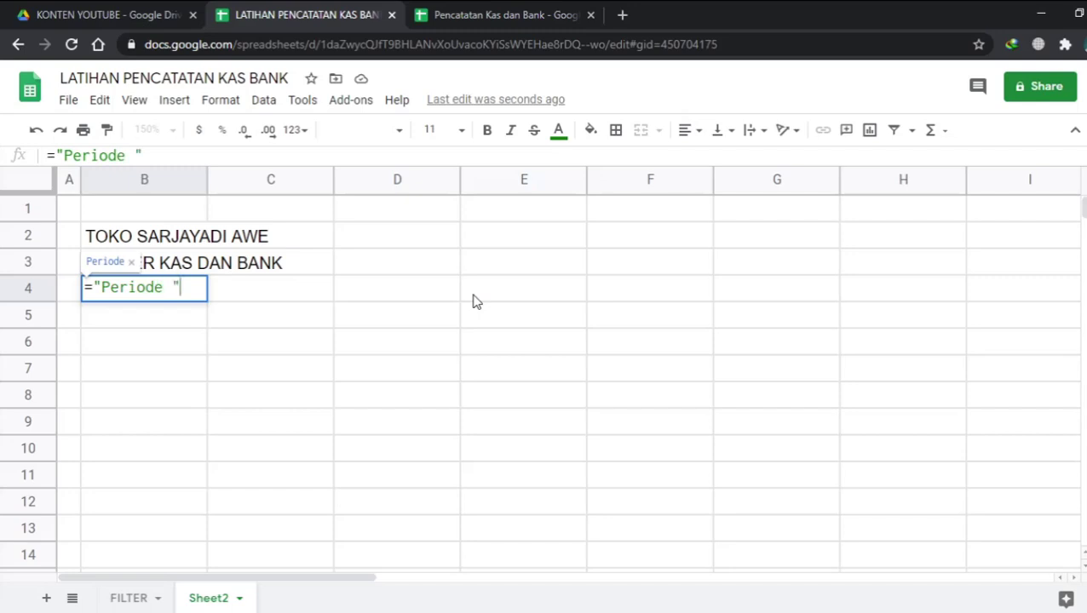
Step: Append the TEXT function to the B4 formula with the & operator and display its argument help
{"action": "type", "text": "&"}
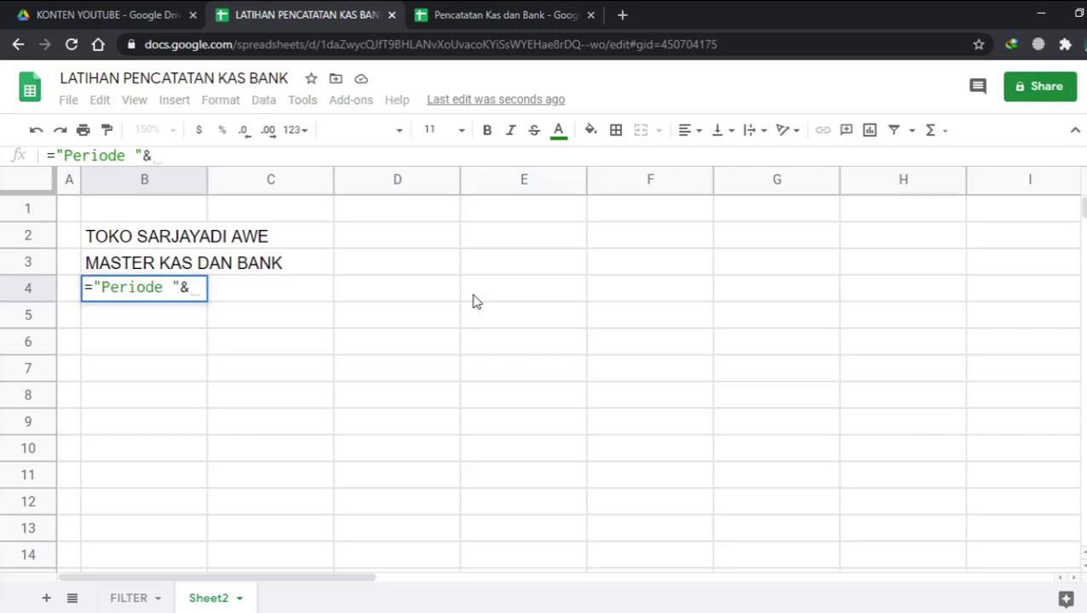
{"action": "type", "text": "tex"}
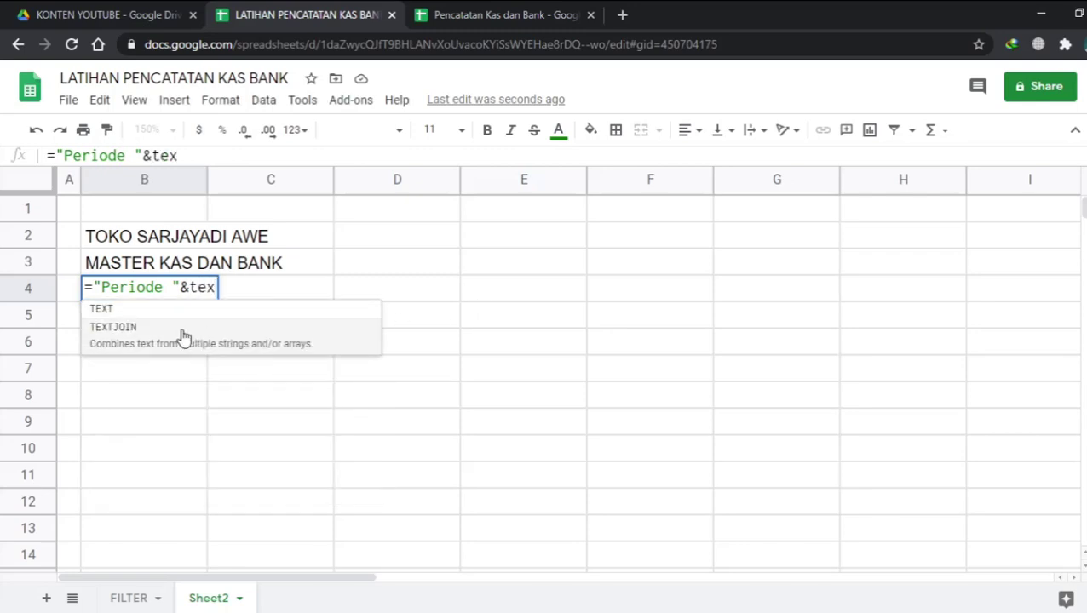
{"action": "left_click", "coordinate": [112, 309]}
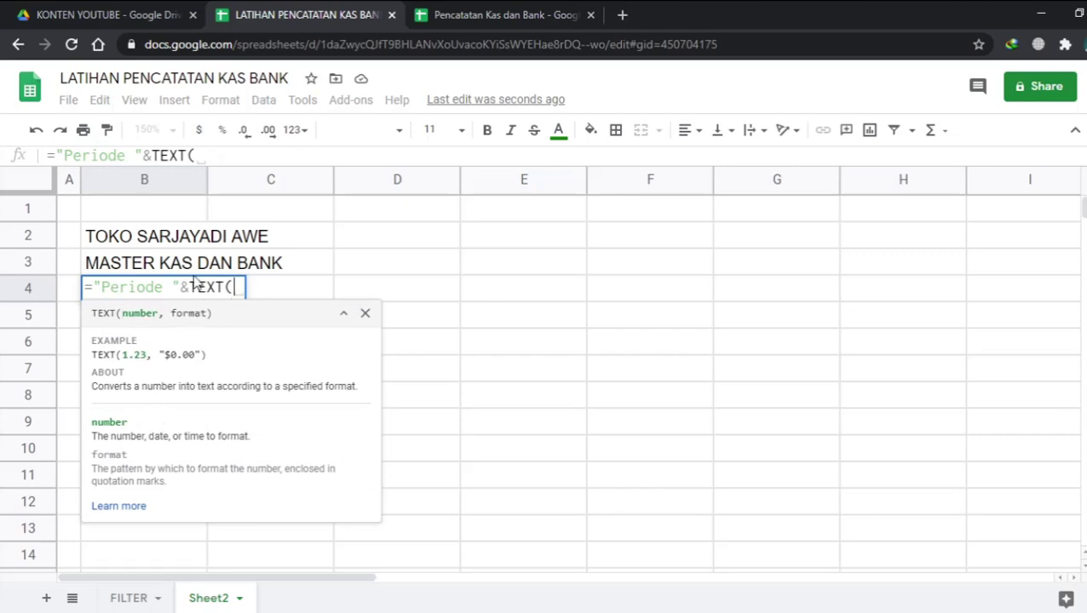
{"action": "left_click", "coordinate": [365, 314]}
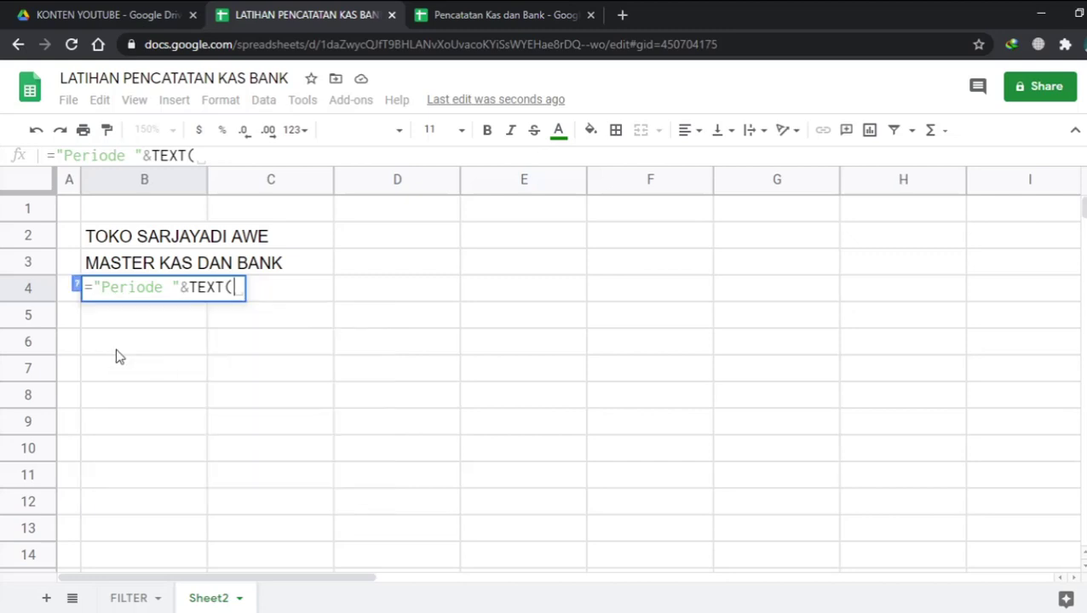
{"action": "left_click", "coordinate": [76, 286]}
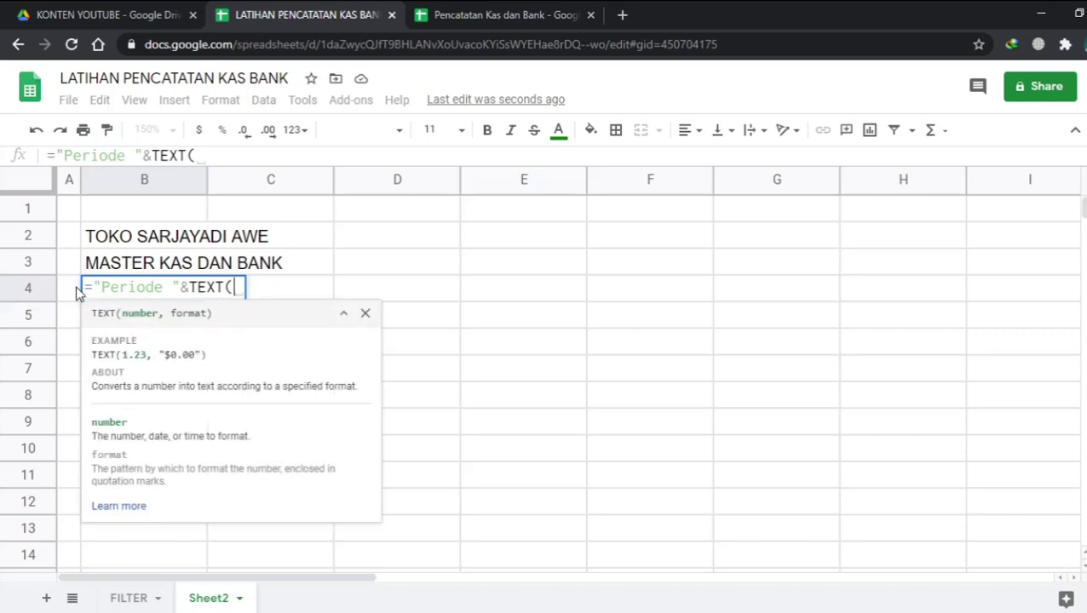
Step: Complete the TEXT function in cell B4's period formula with the named range AWAL and the date format "dd-mmm-yyy"
{"action": "left_click", "coordinate": [365, 314]}
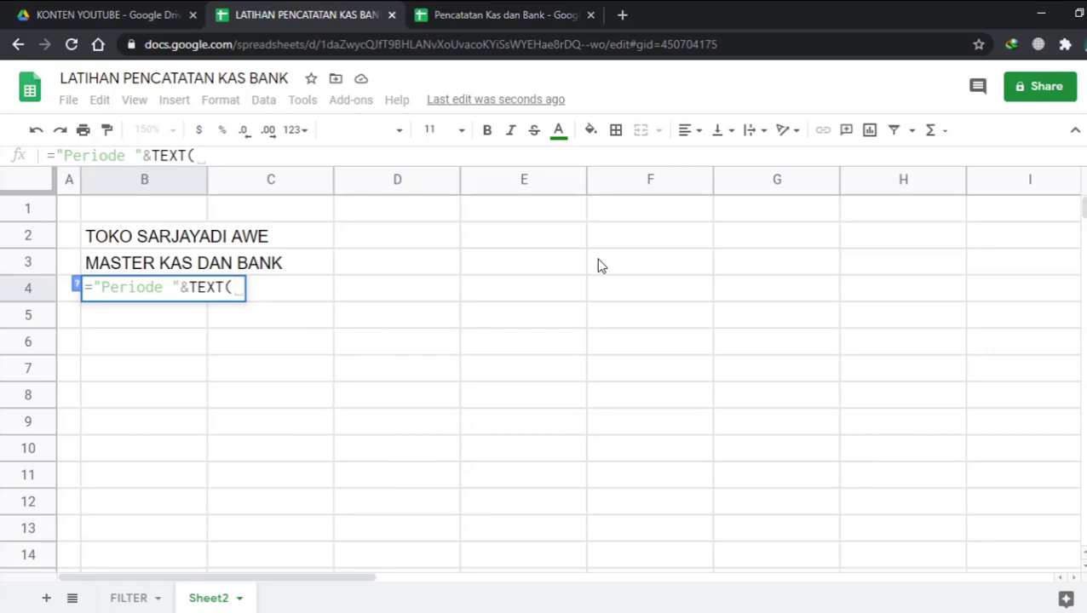
{"action": "type", "text": "aw"}
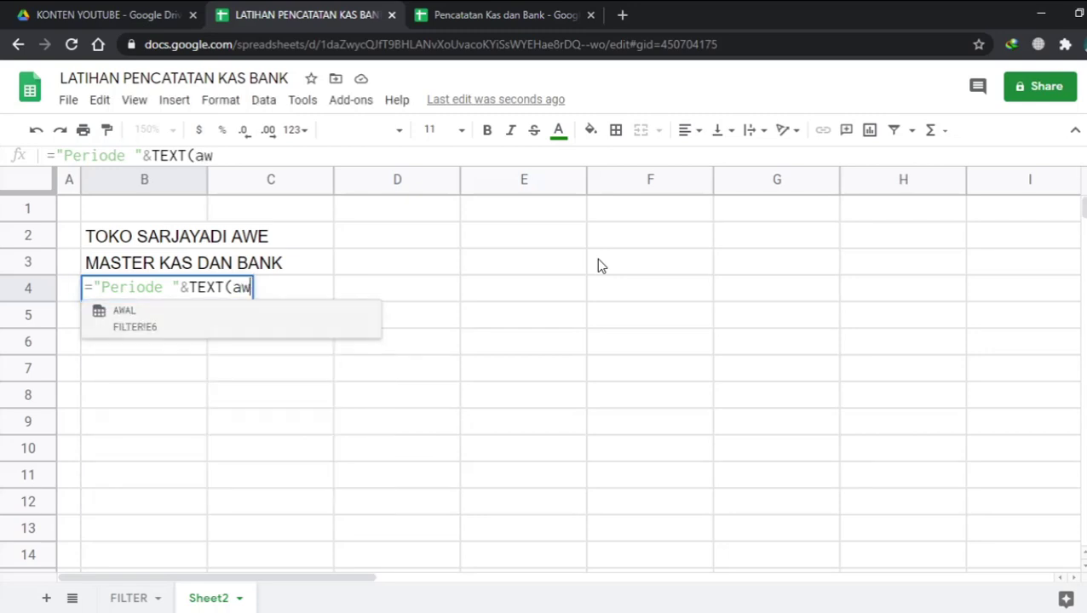
{"action": "left_click", "coordinate": [278, 315]}
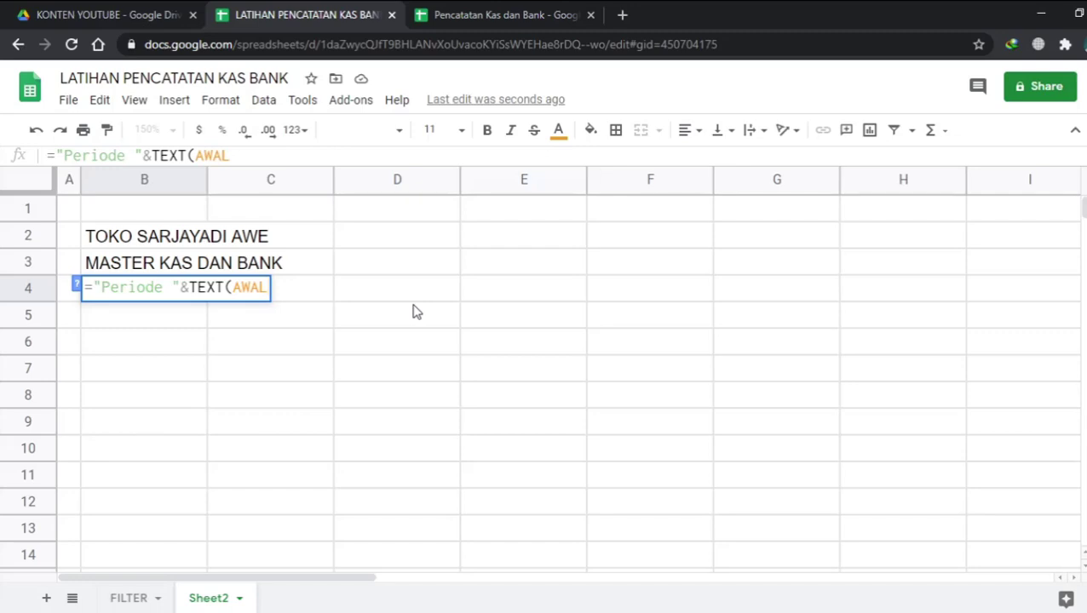
{"action": "type", "text": ","}
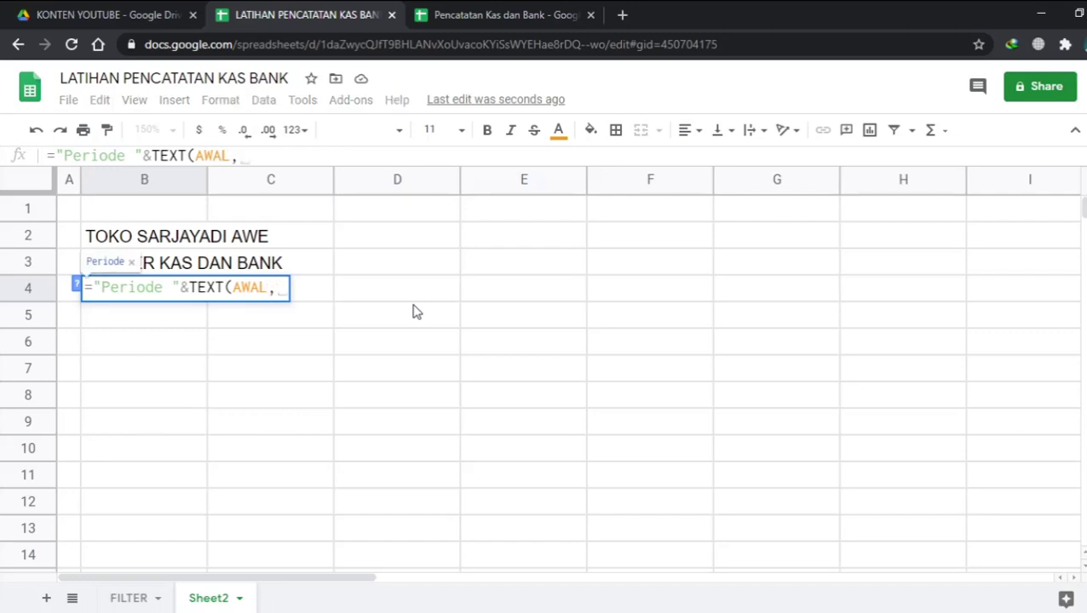
{"action": "type", "text": "\""}
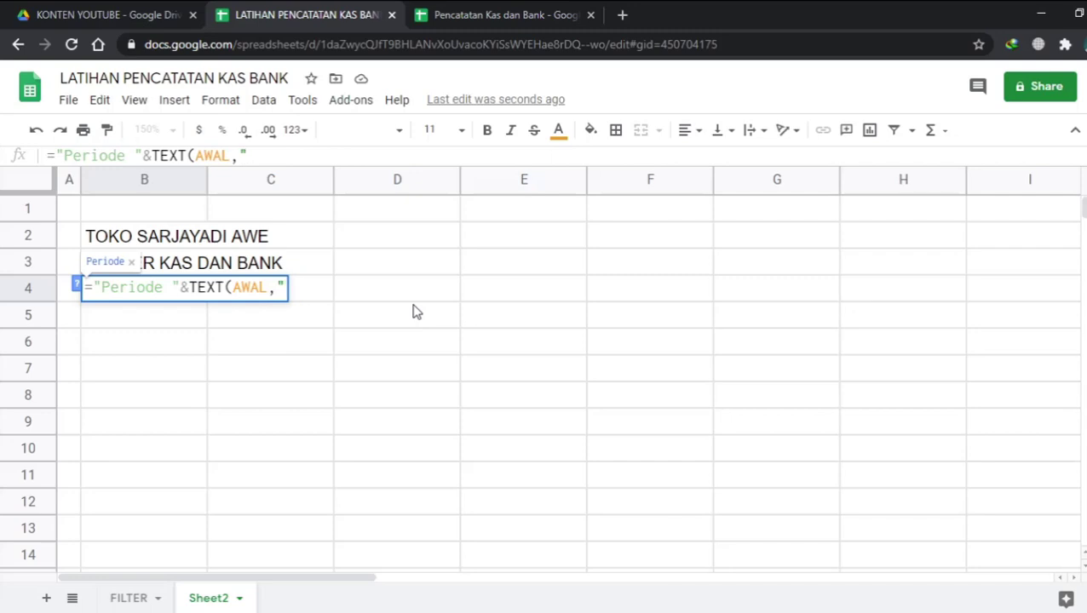
{"action": "type", "text": "dd"}
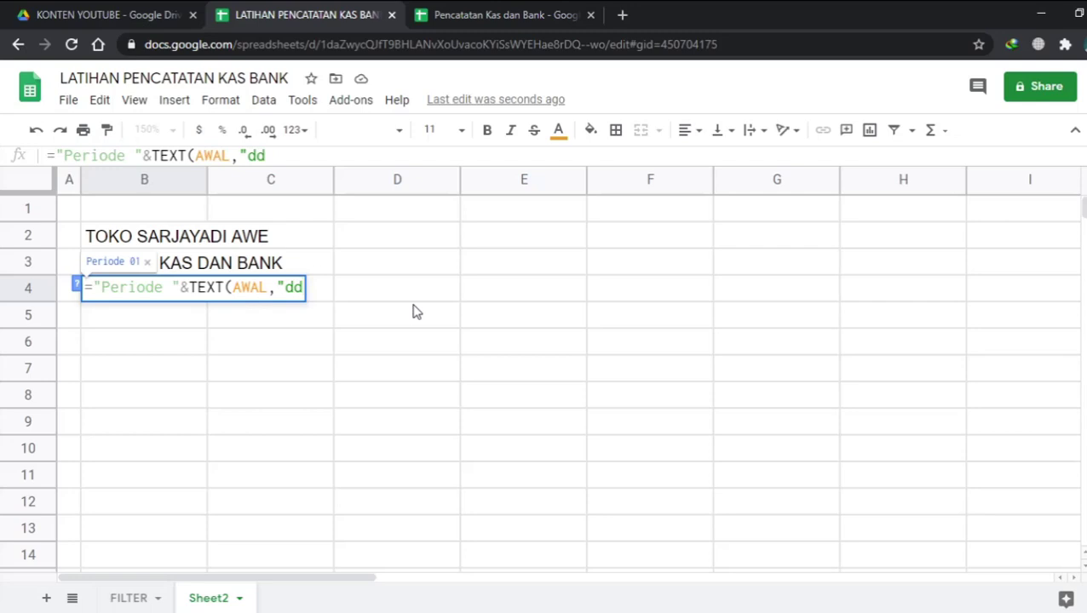
{"action": "type", "text": "-mm"}
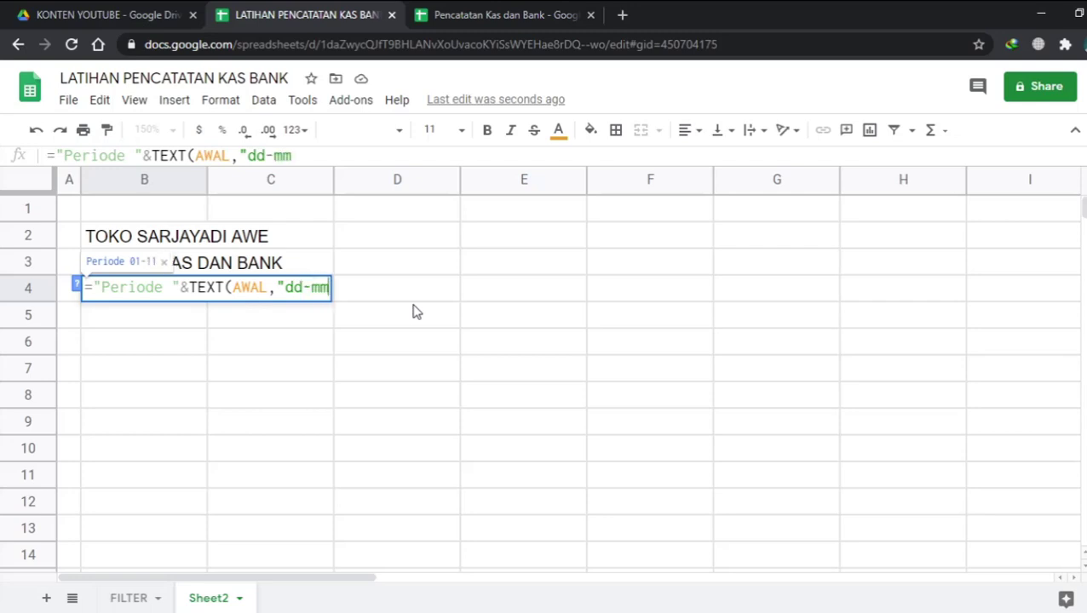
{"action": "type", "text": "m-"}
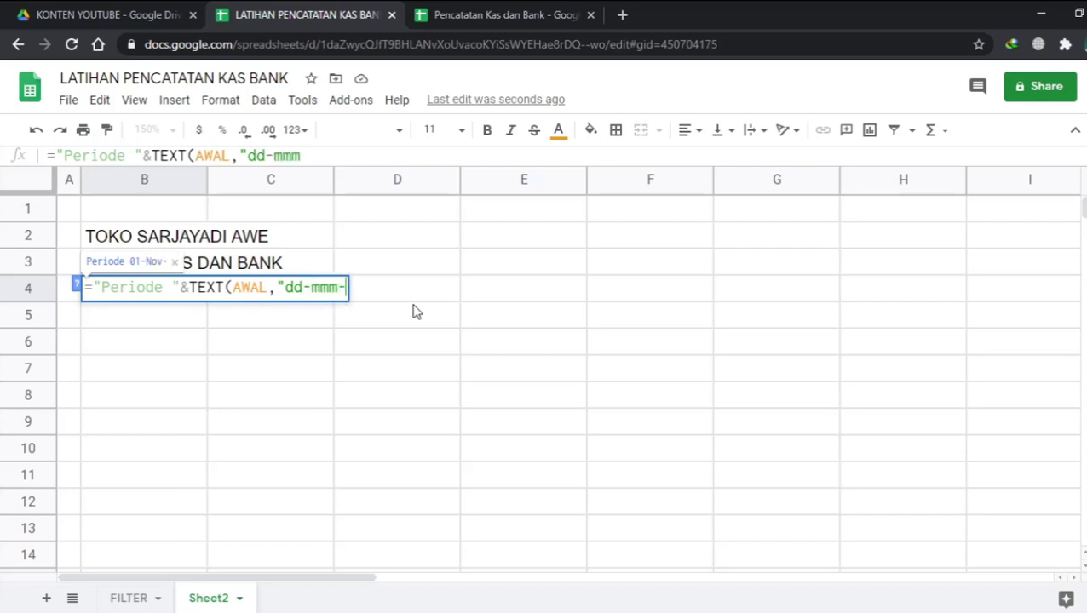
{"action": "type", "text": "yyy"}
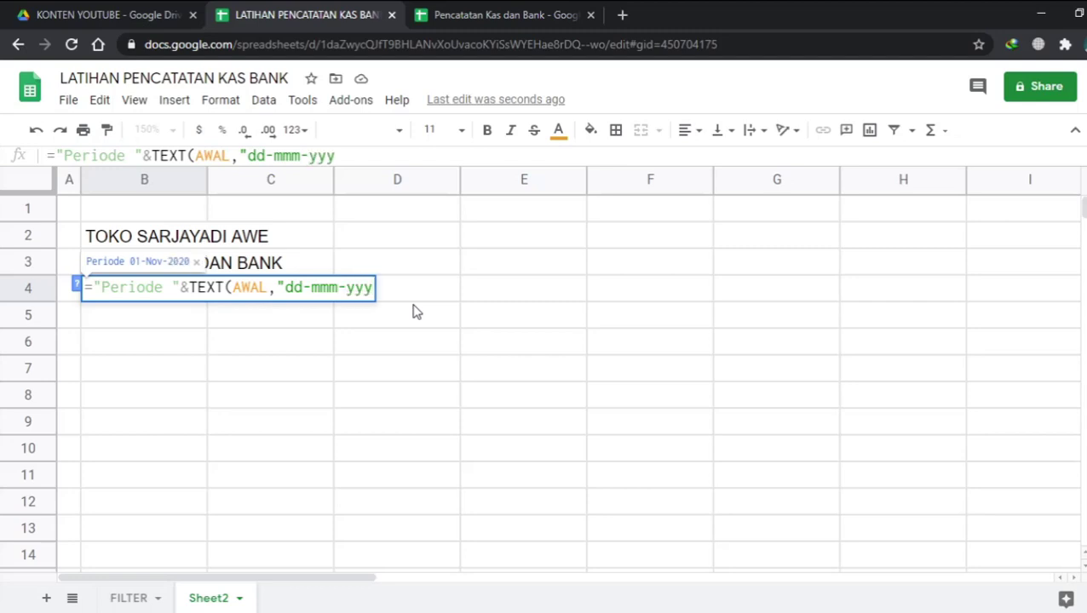
{"action": "type", "text": "\""}
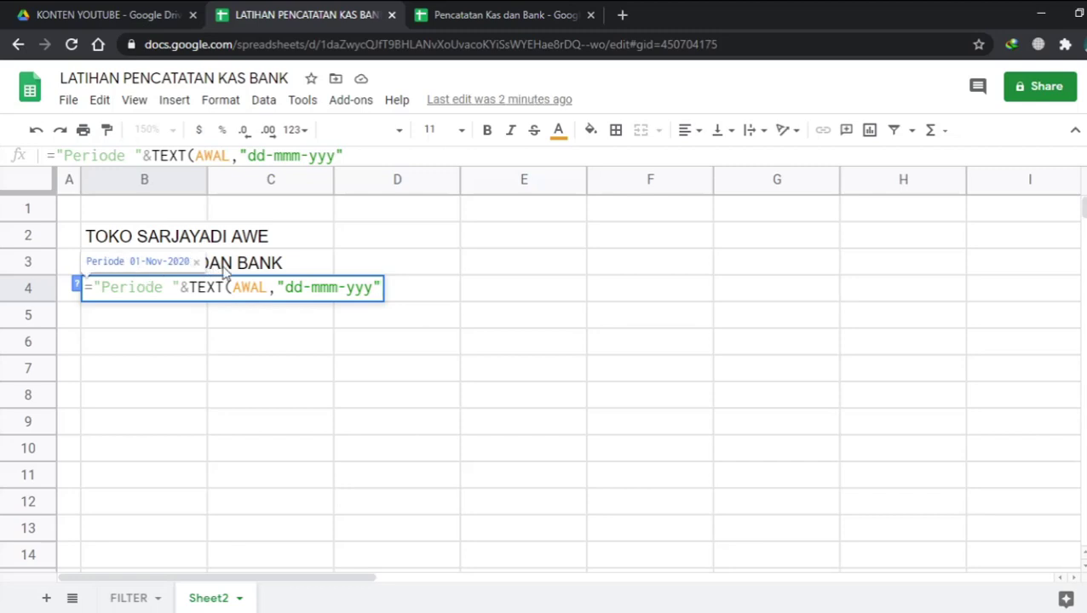
{"action": "type", "text": ")"}
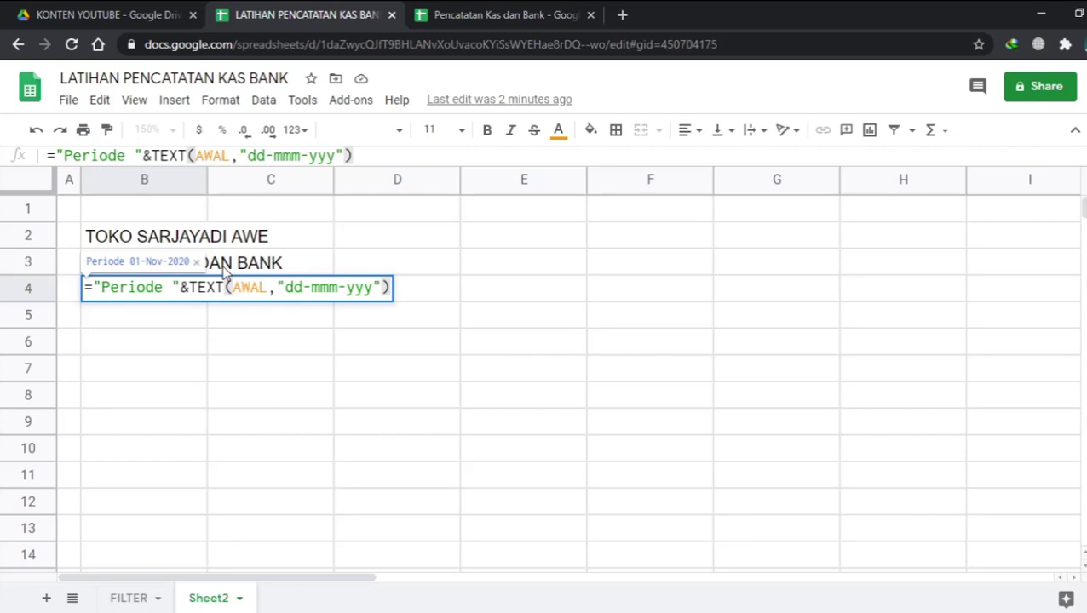
Step: Append the joining text " sd ", with a space on each side, to the period formula in B4
{"action": "type", "text": "&"}
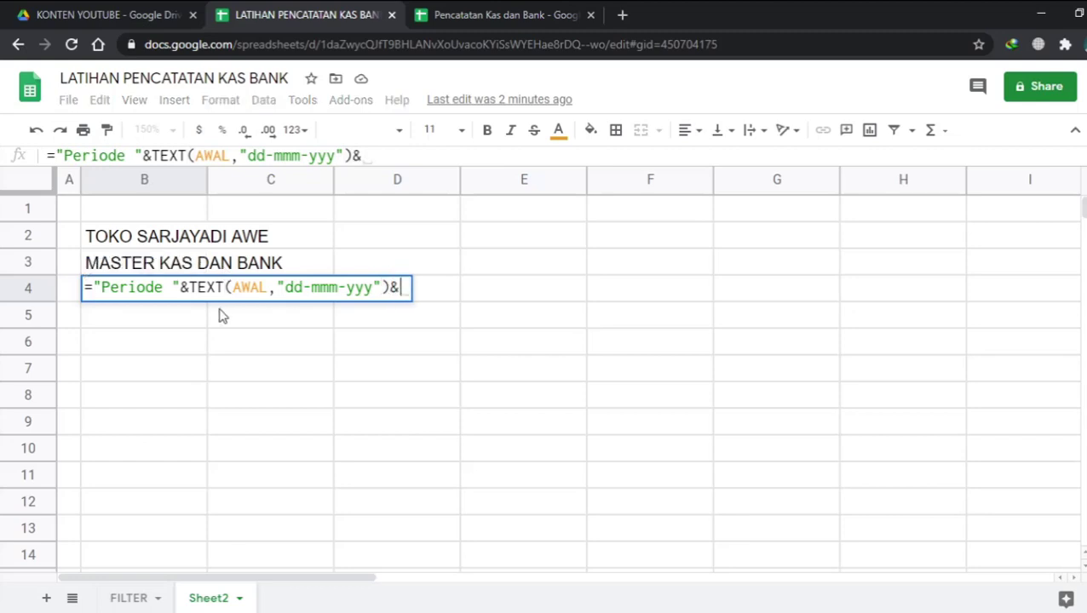
{"action": "type", "text": "\""}
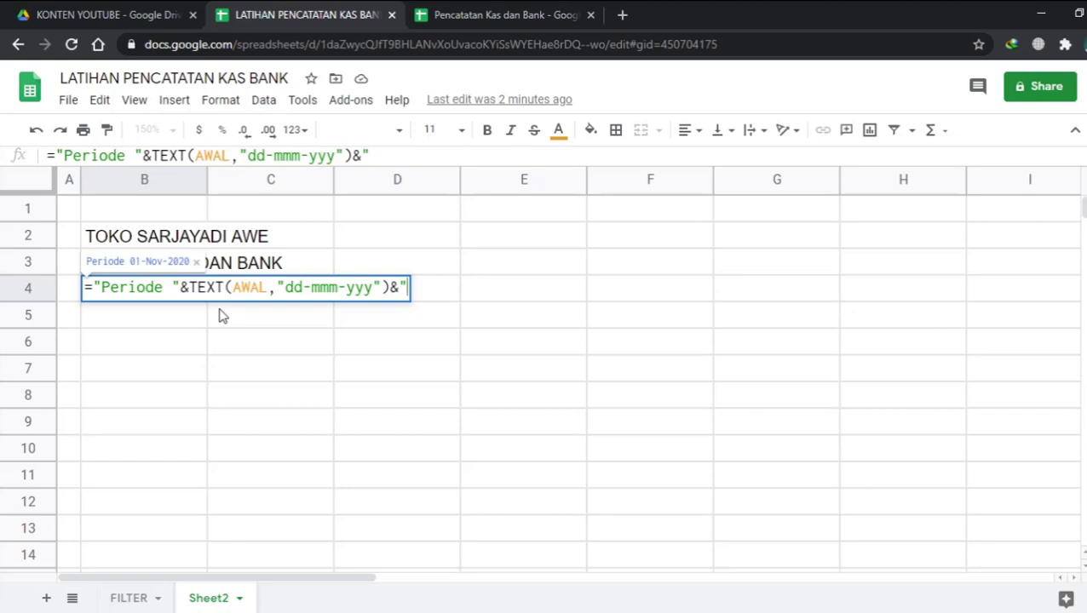
{"action": "type", "text": "sd"}
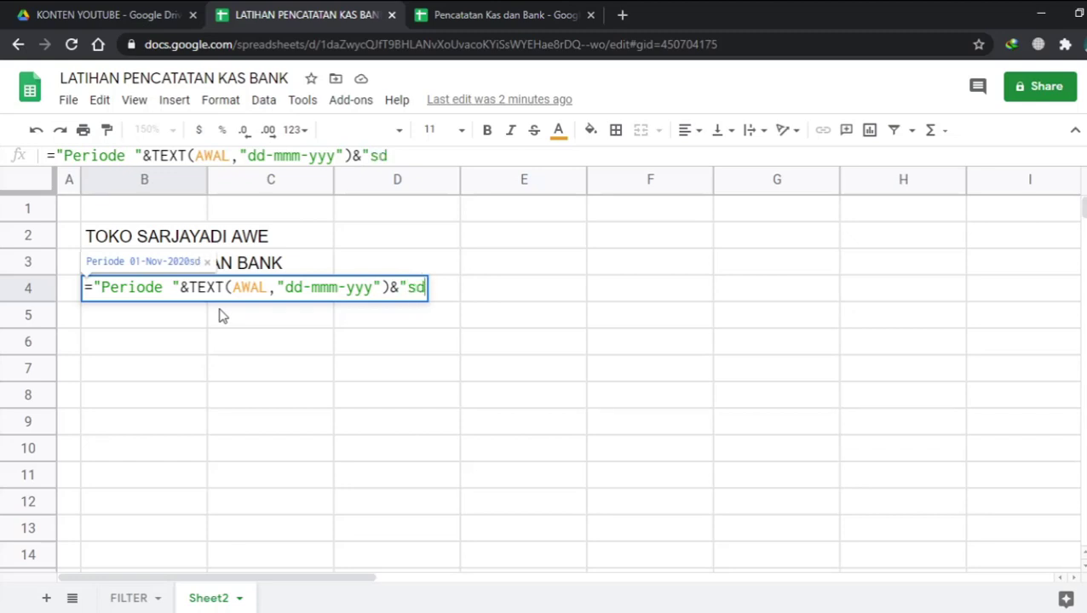
{"action": "type", "text": "\""}
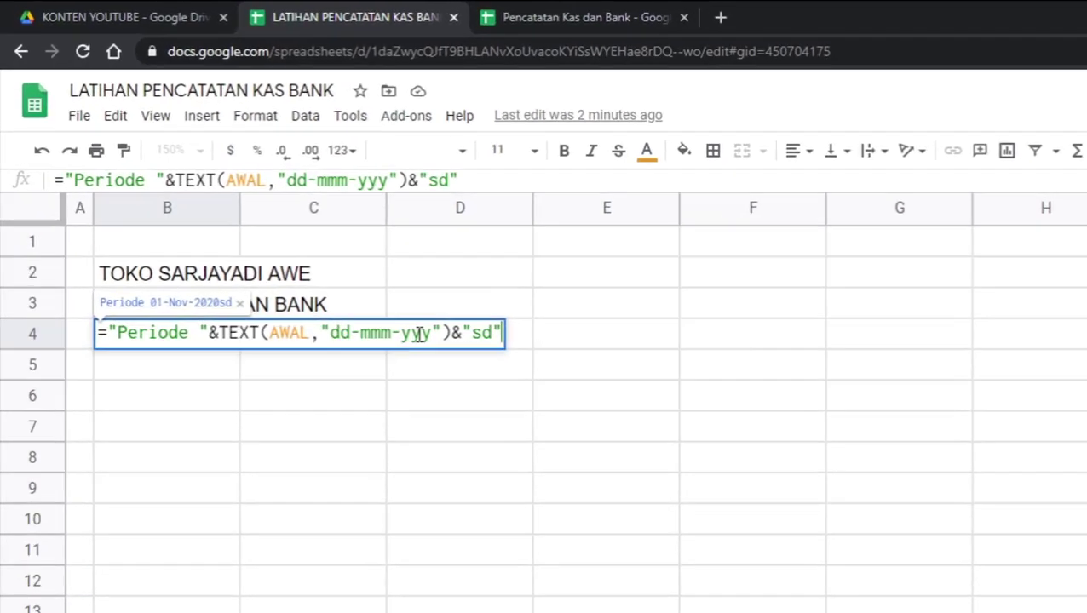
{"action": "left_click", "coordinate": [472, 333]}
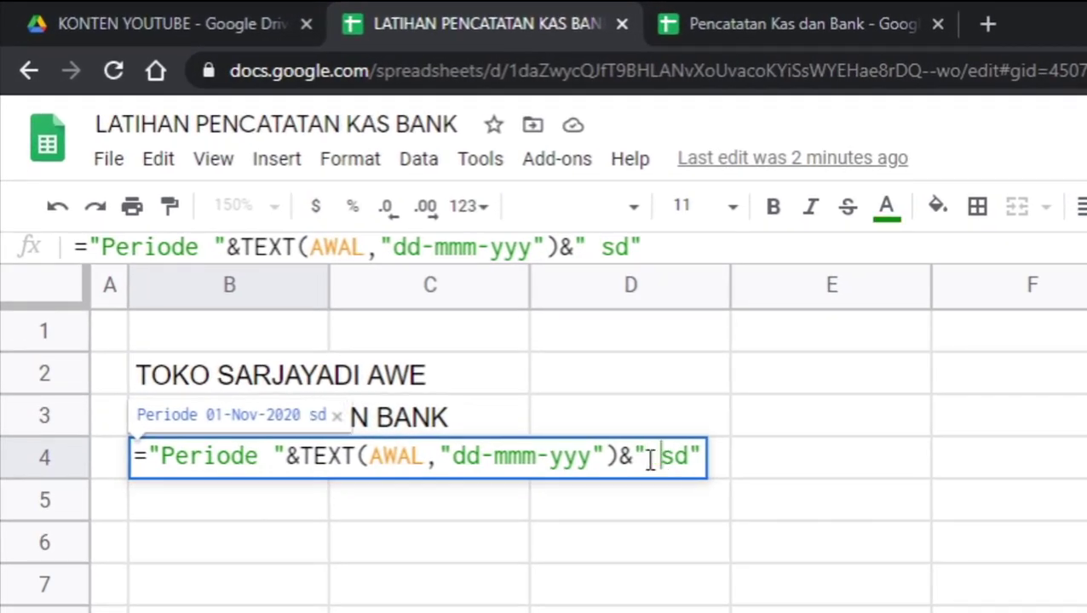
{"action": "left_click", "coordinate": [687, 457]}
{"action": "type", "text": "\""}
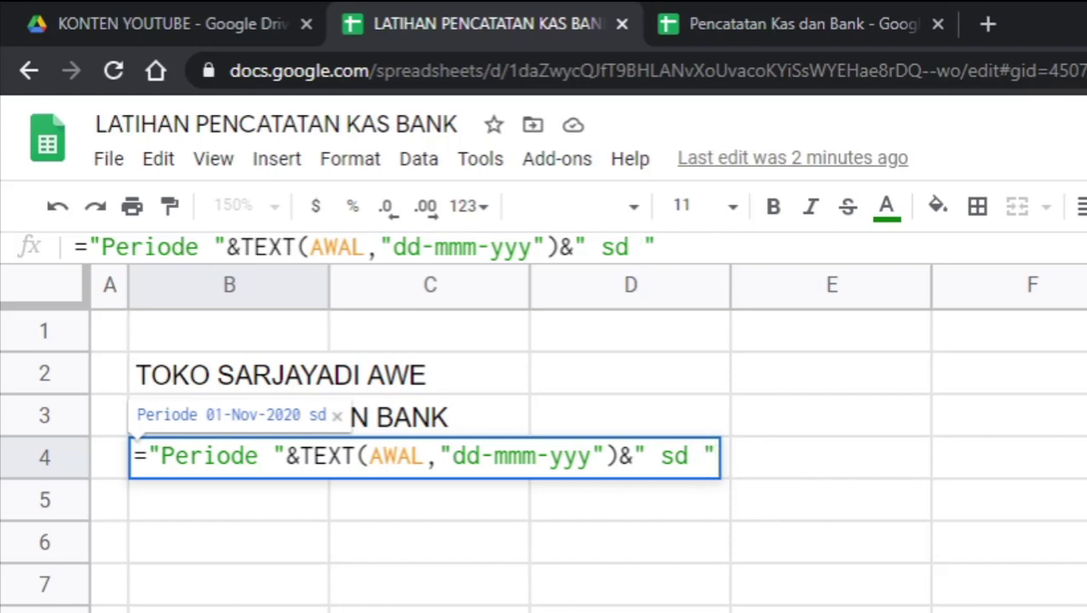
{"action": "type", "text": "&"}
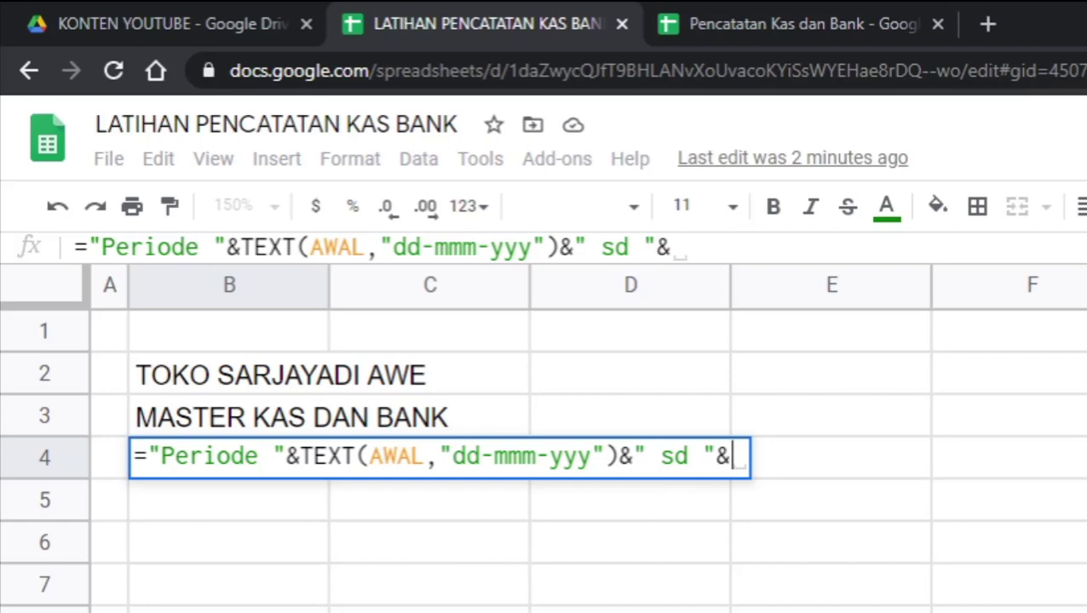
Step: Finish the B4 formula with TEXT(AKHIR,"dd-mm-yyy") for the end date and enter it
{"action": "type", "text": "tex"}
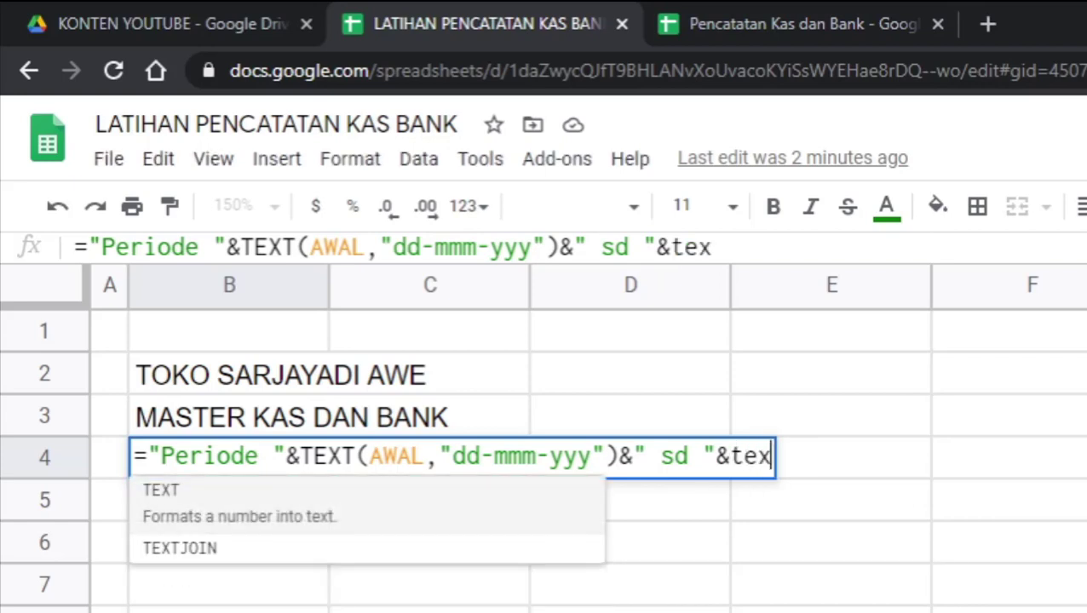
{"action": "left_click", "coordinate": [245, 503]}
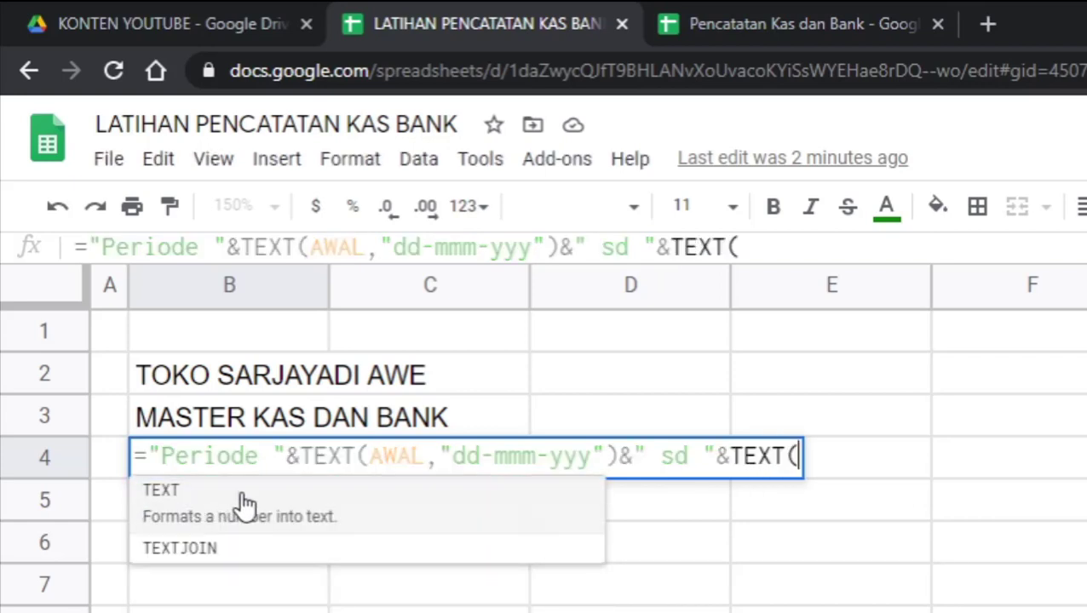
{"action": "type", "text": "a"}
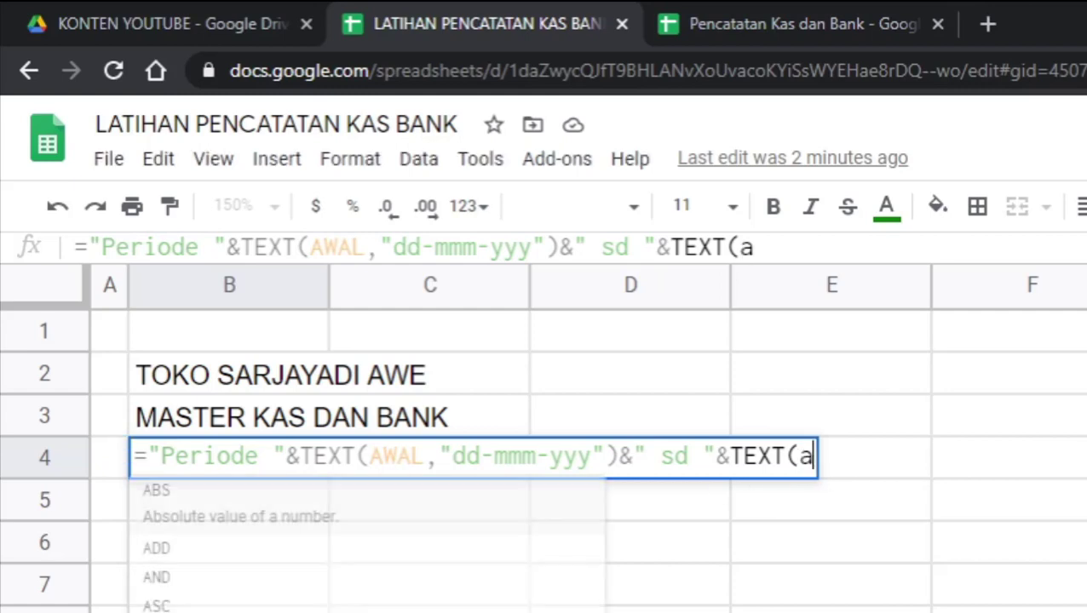
{"action": "type", "text": "khi"}
{"action": "key", "text": "Tab"}
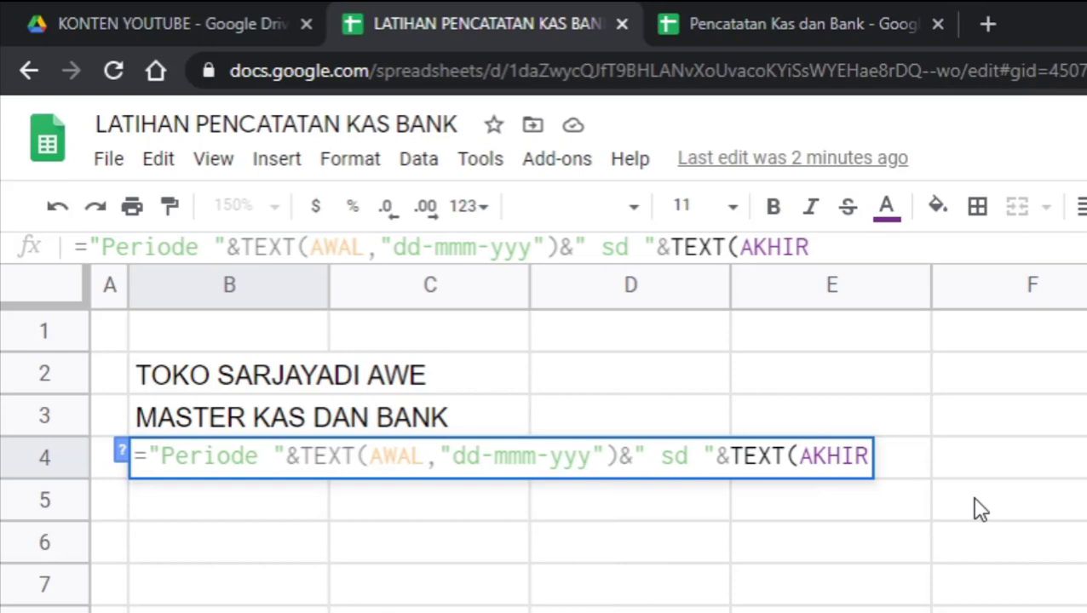
{"action": "type", "text": ","}
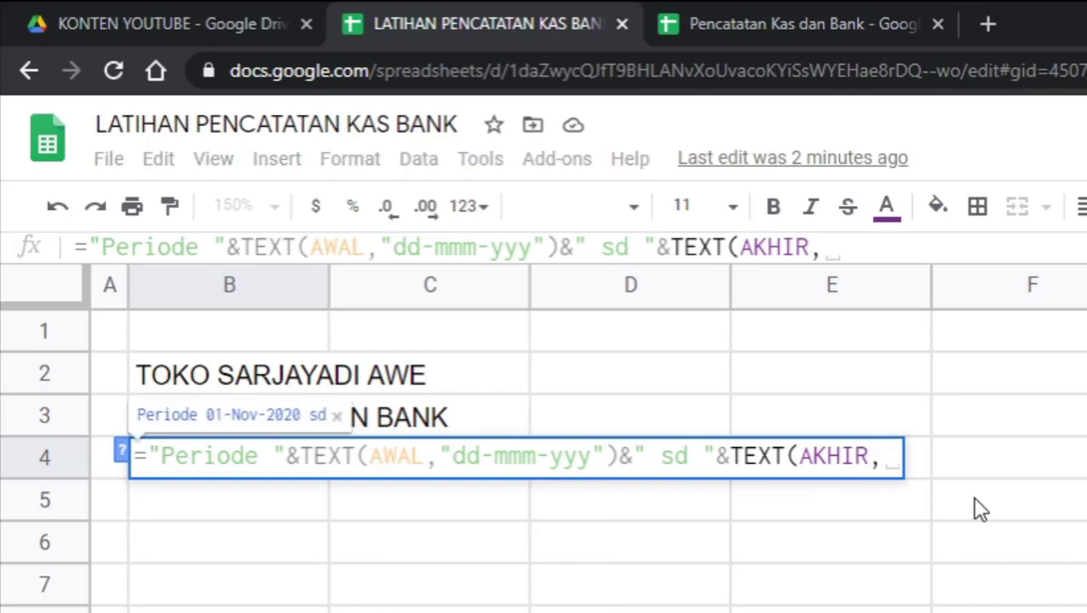
{"action": "type", "text": "\""}
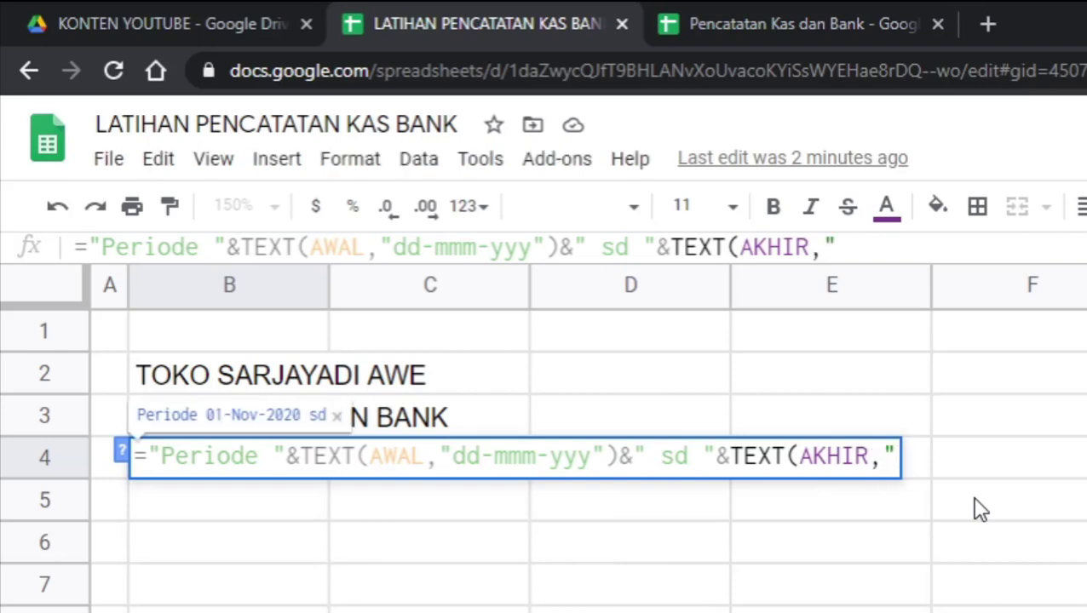
{"action": "type", "text": "dd"}
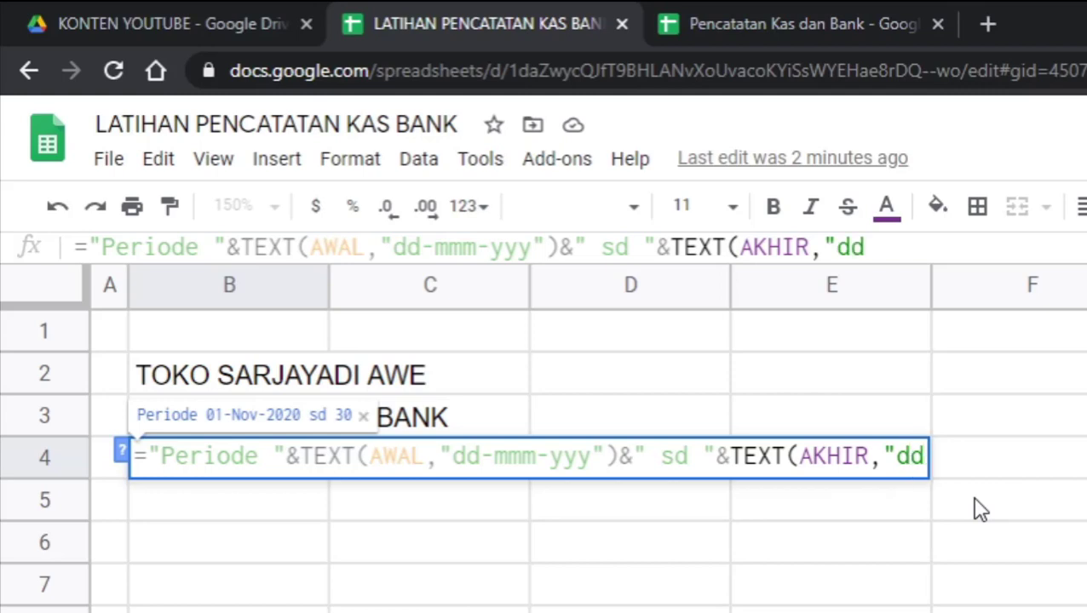
{"action": "type", "text": "-mm"}
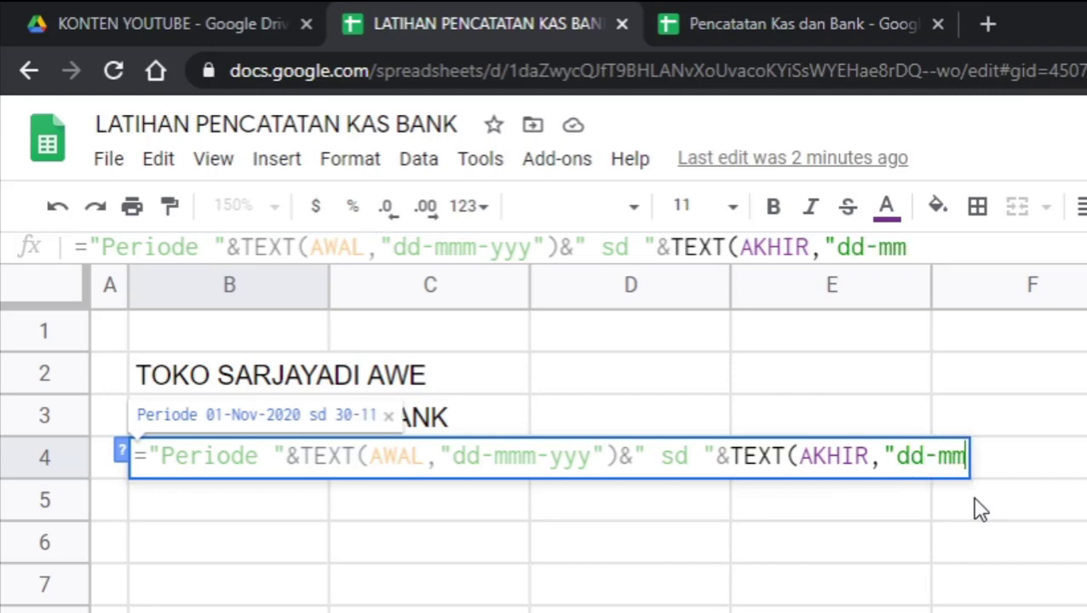
{"action": "type", "text": "-yy"}
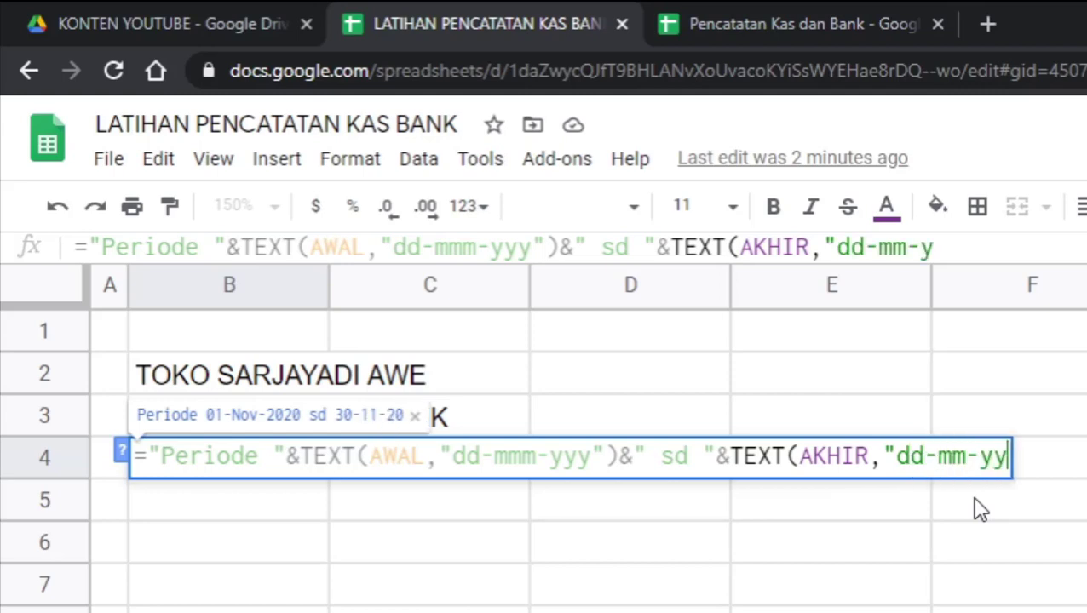
{"action": "type", "text": "y"}
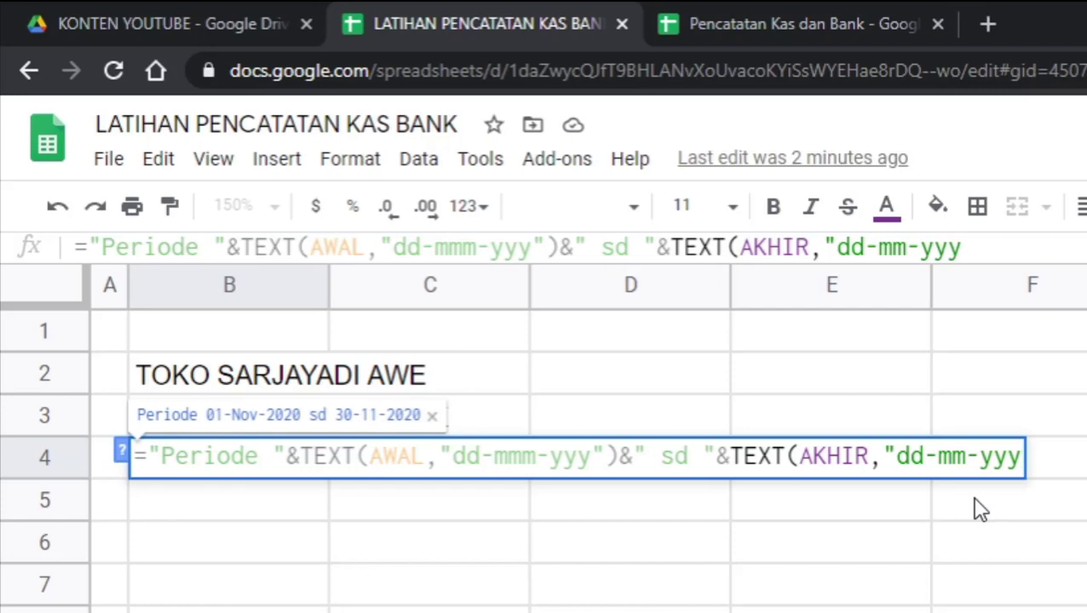
{"action": "type", "text": "\")"}
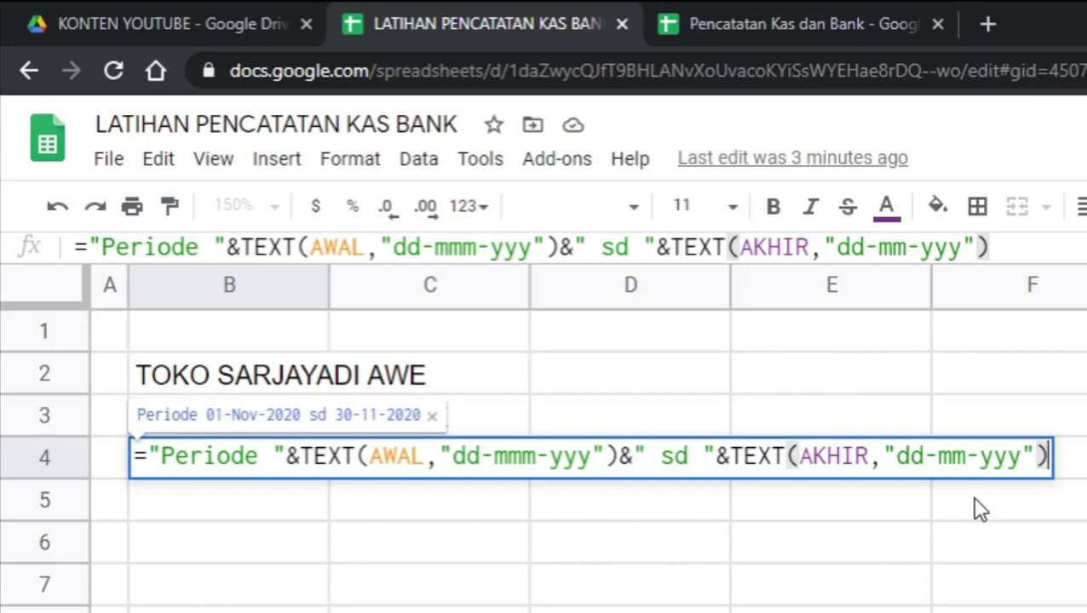
{"action": "key", "text": "Return"}
Step: Set the Tanggal Awal date on the FILTER sheet to 4 November 2020
{"action": "left_click", "coordinate": [274, 467]}
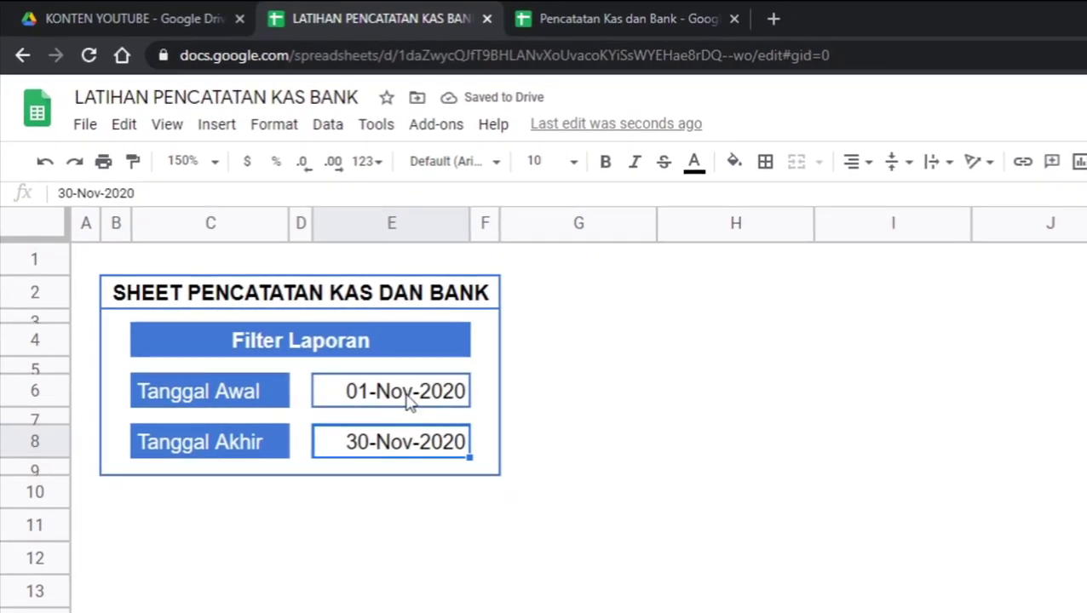
{"action": "double_click", "coordinate": [406, 402]}
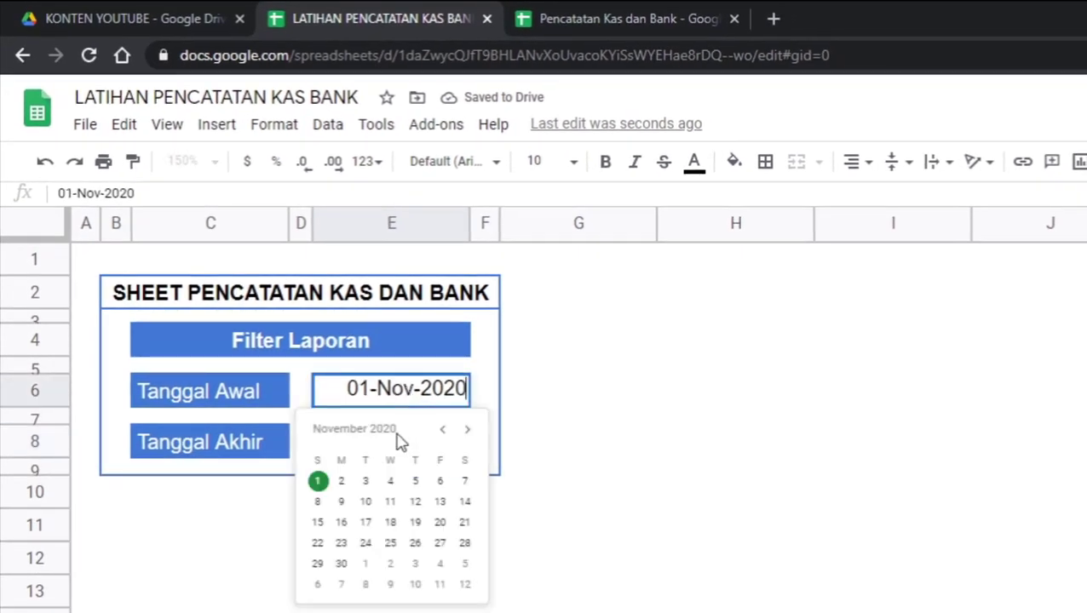
{"action": "left_click", "coordinate": [389, 484]}
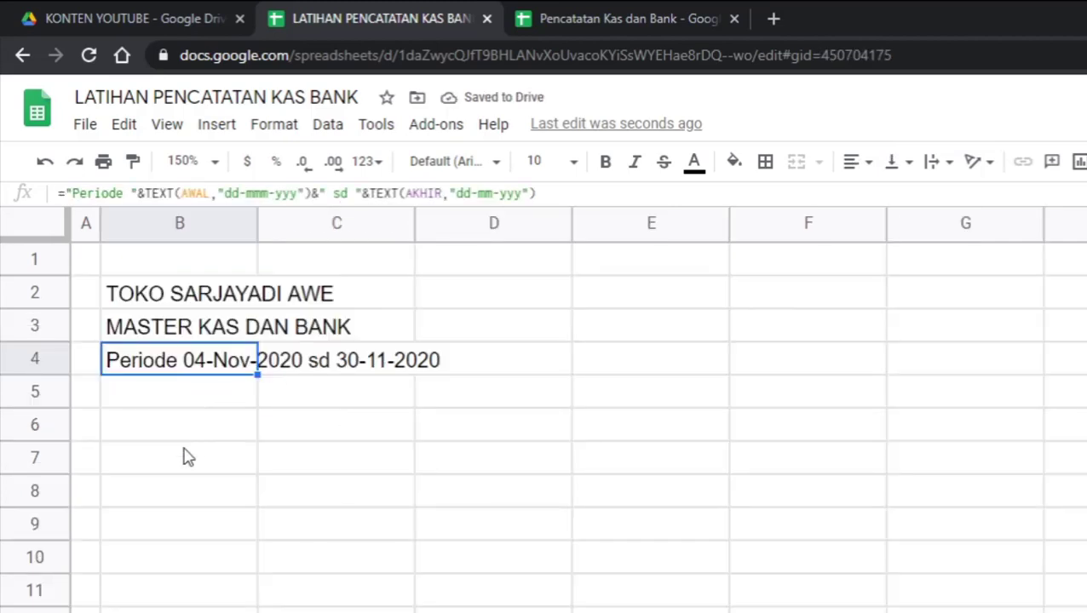
Step: Check the period line on Sheet2, select cell B6, and switch to the Pencatatan Kas dan Bank spreadsheet to view its table layout
{"action": "left_click", "coordinate": [184, 454]}
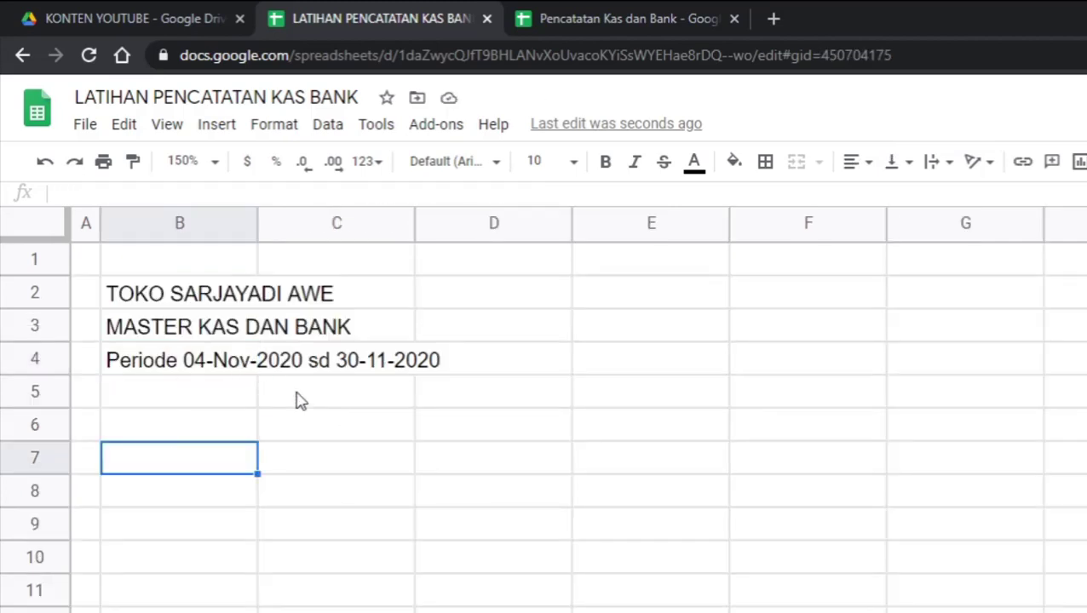
{"action": "left_click", "coordinate": [205, 426]}
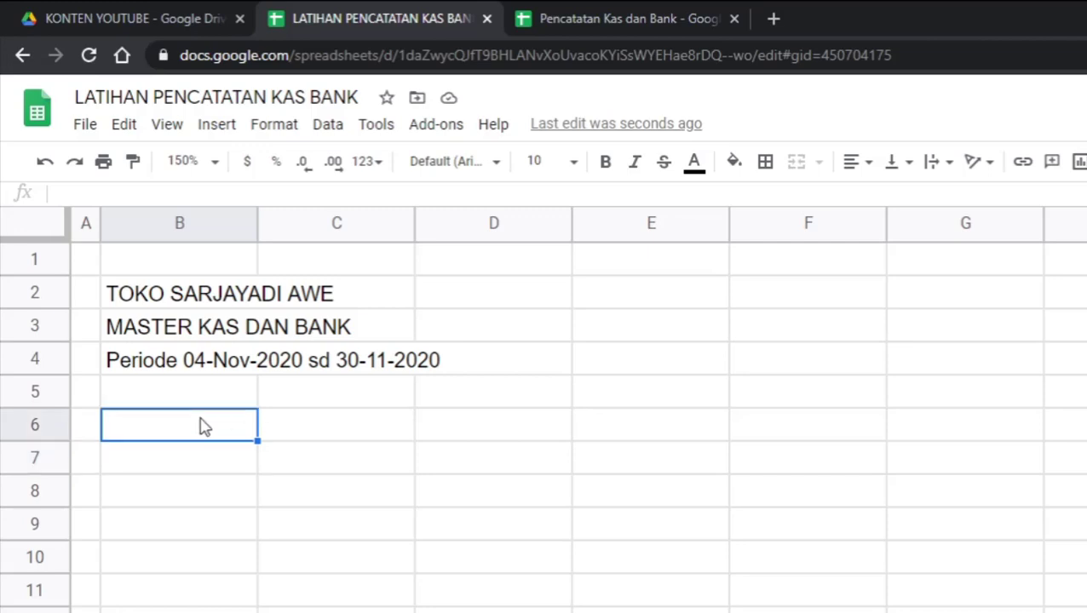
{"action": "left_click", "coordinate": [708, 13]}
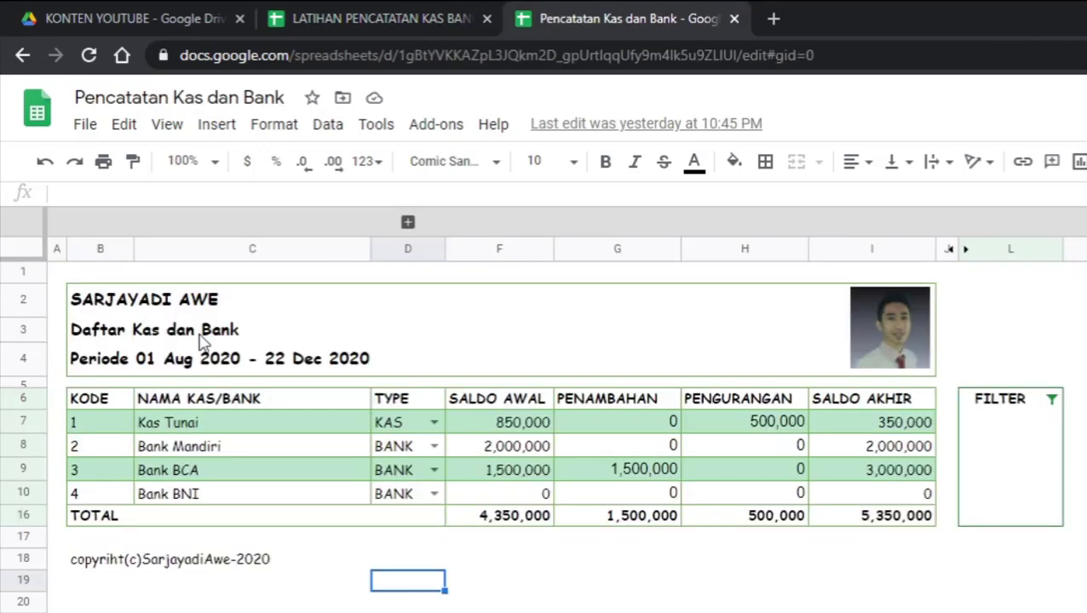
Step: Examine the column headings of the reference table up to SALDO AWAL, and return to the LATIHAN PENCATATAN KAS BANK spreadsheet
{"action": "left_click", "coordinate": [101, 403]}
{"action": "left_click", "coordinate": [228, 404]}
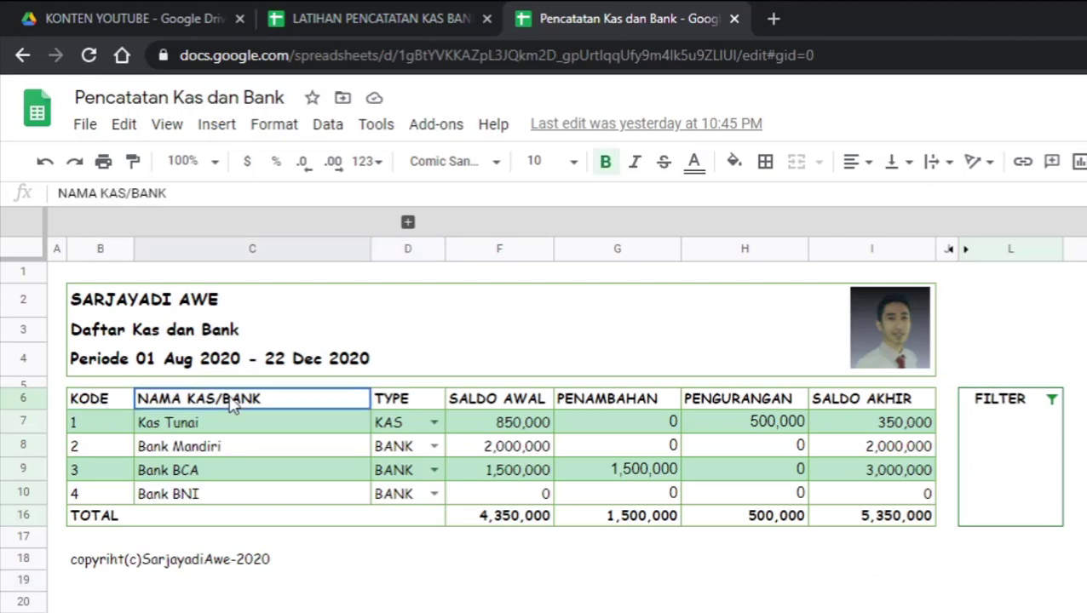
{"action": "left_click", "coordinate": [408, 405]}
{"action": "left_click", "coordinate": [471, 407]}
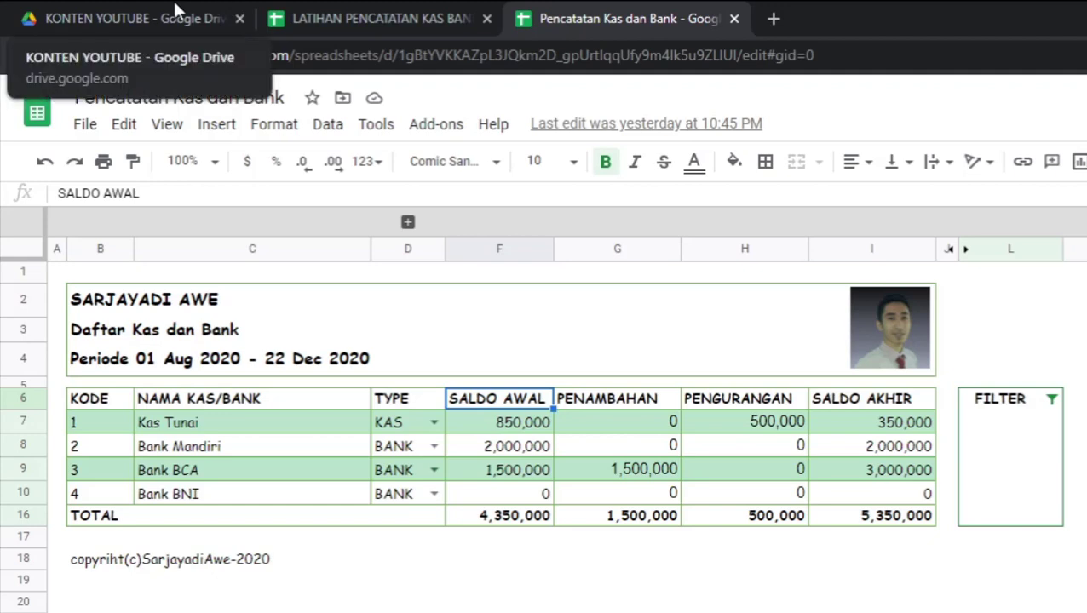
{"action": "left_click", "coordinate": [363, 16]}
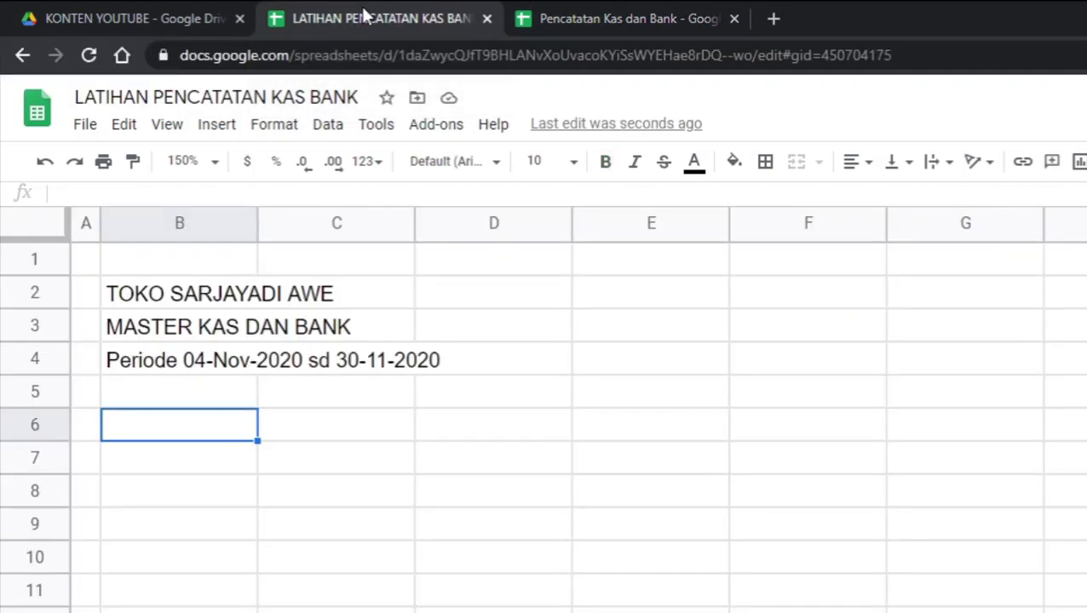
Step: Enter the heading KODE in capitals in cell B6
{"action": "type", "text": "kode"}
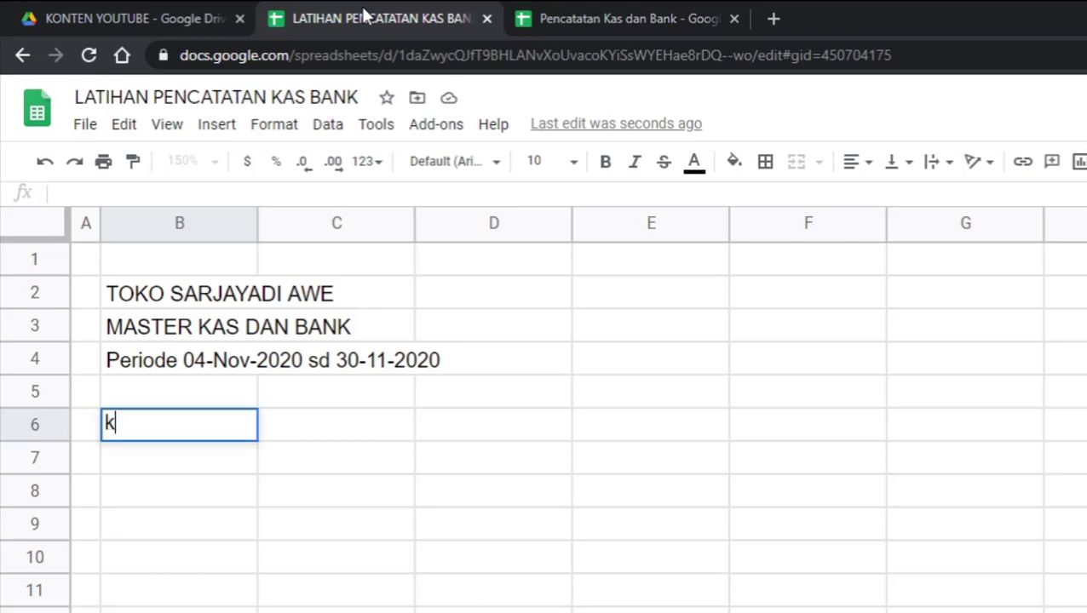
{"action": "key", "text": "BackSpace"}
{"action": "key", "text": "BackSpace"}
{"action": "key", "text": "BackSpace"}
{"action": "key", "text": "BackSpace"}
{"action": "type", "text": "KODE"}
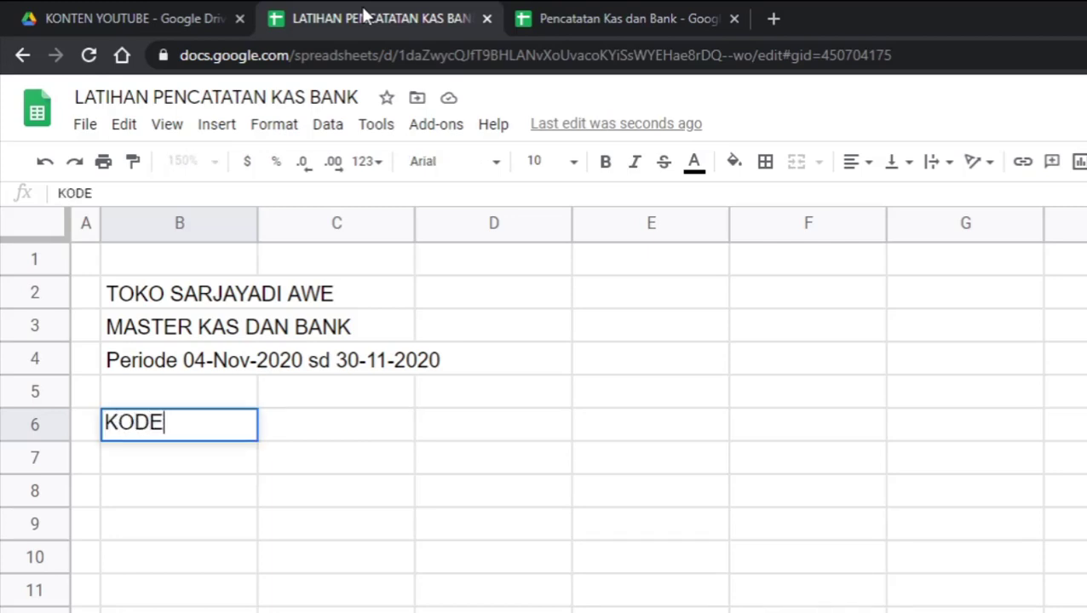
{"action": "key", "text": "Tab"}
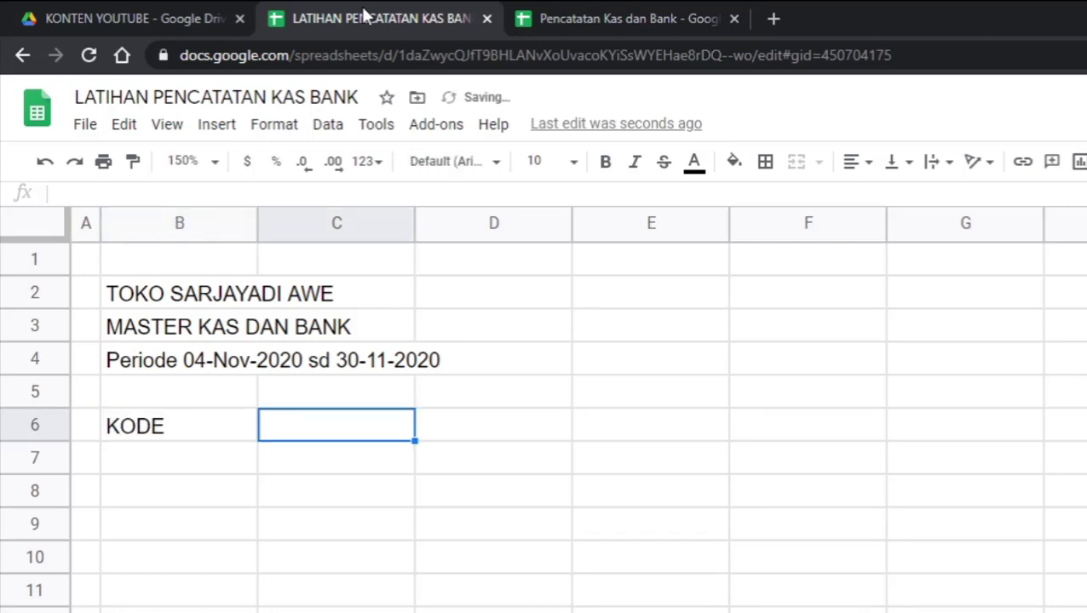
Step: Enter the heading NAMA KAS BANK in C6 and widen column C to roughly double its width
{"action": "type", "text": "NAMA KAS BA"}
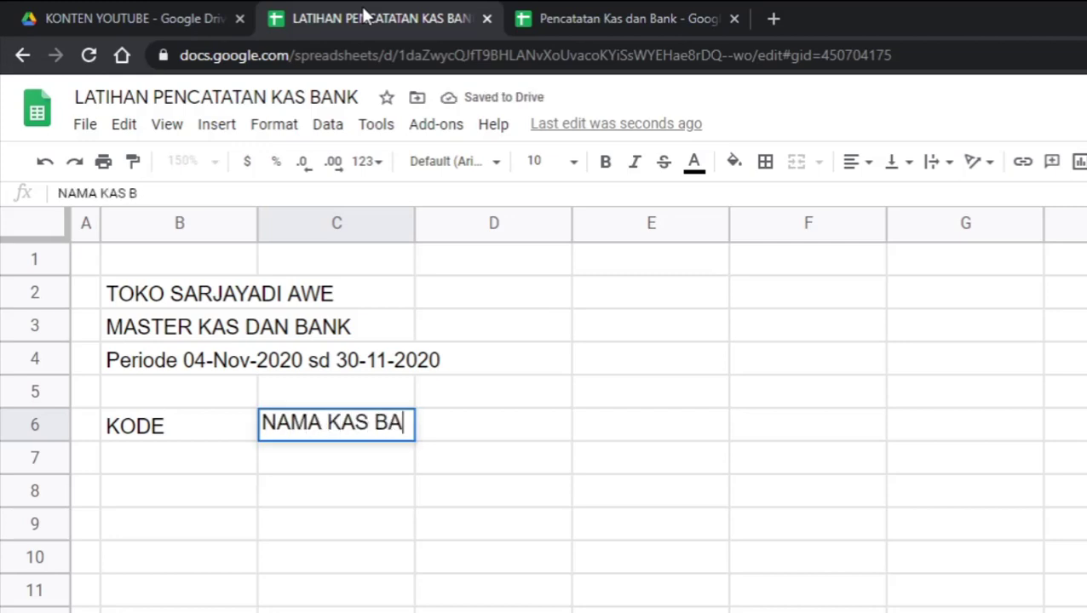
{"action": "type", "text": "NK"}
{"action": "key", "text": "Return"}
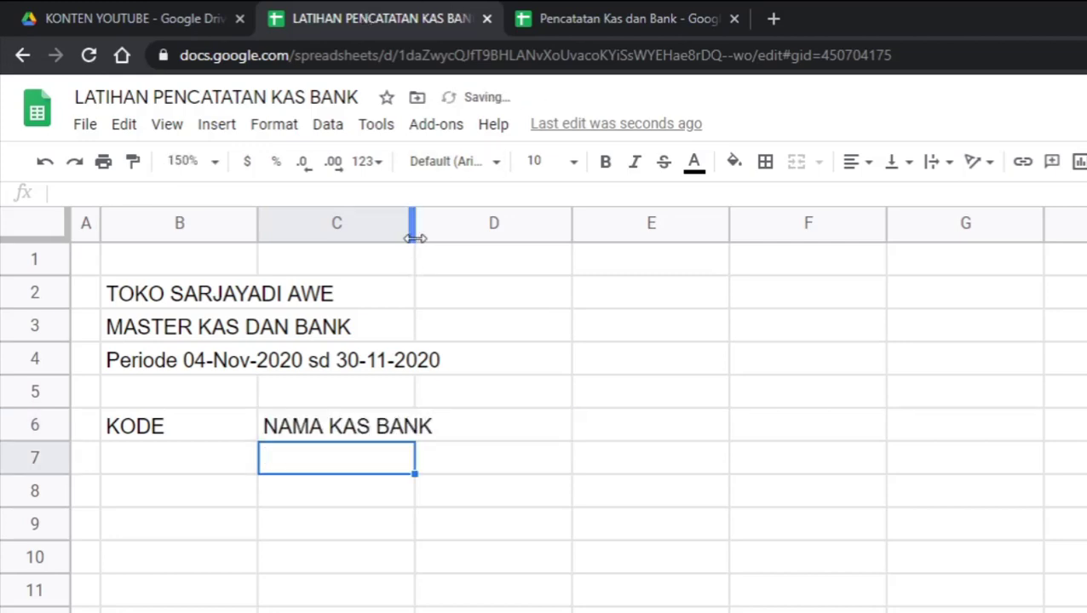
{"action": "left_click_drag", "start_coordinate": [413, 229], "coordinate": [578, 235]}
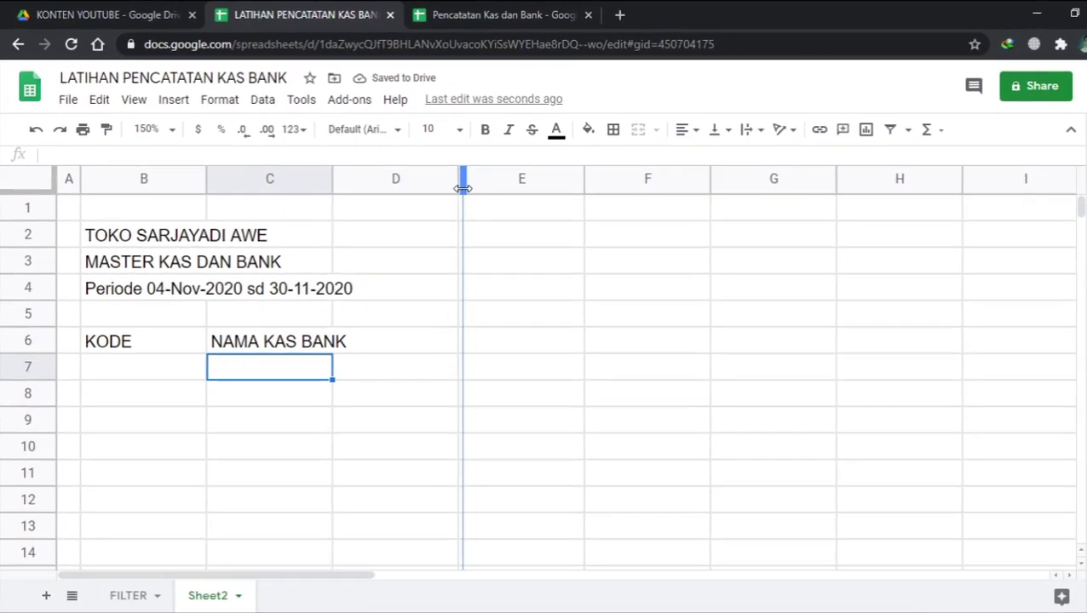
{"action": "left_click_drag", "start_coordinate": [463, 188], "coordinate": [466, 185]}
Step: Enter the headings TYPE in D6 and SALDO AWAL in E6
{"action": "left_click", "coordinate": [490, 340]}
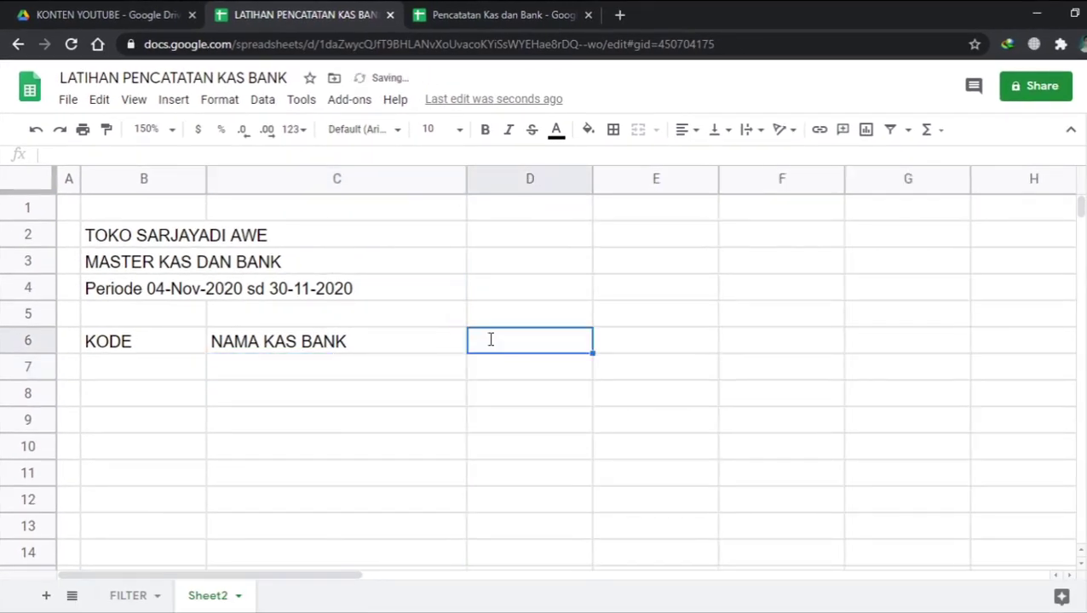
{"action": "type", "text": "TYPE"}
{"action": "left_click", "coordinate": [682, 342]}
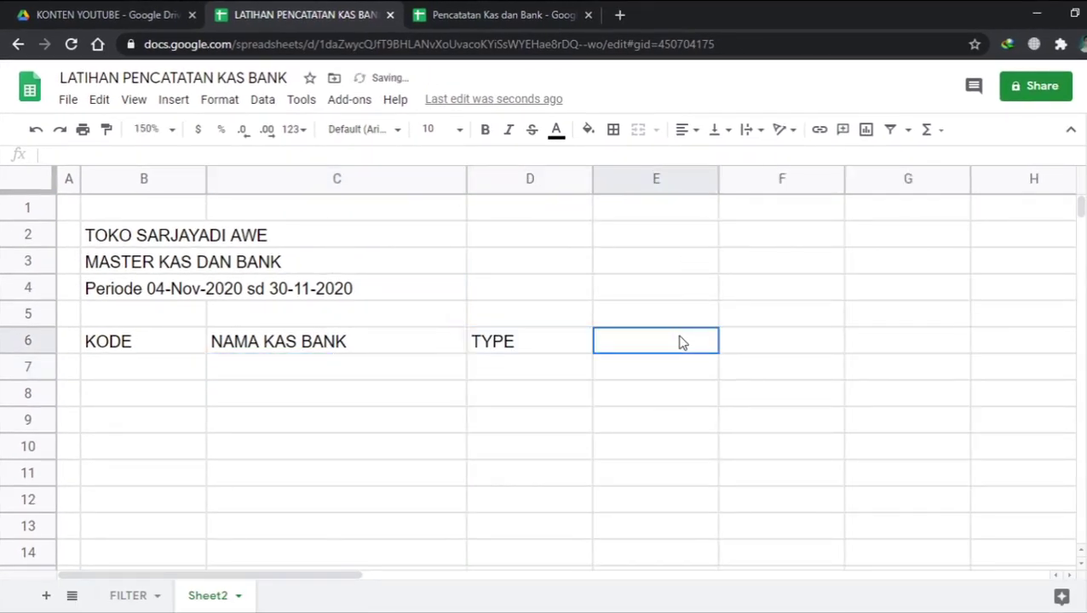
{"action": "type", "text": "SALDOA"}
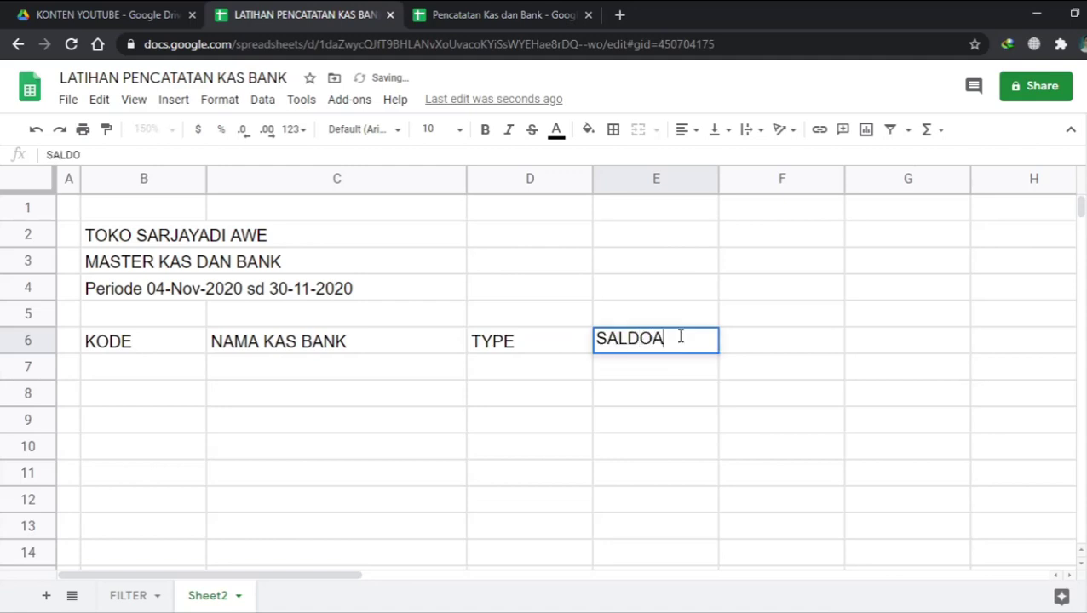
{"action": "key", "text": "BackSpace"}
{"action": "type", "text": "AWAL"}
{"action": "key", "text": "Return"}
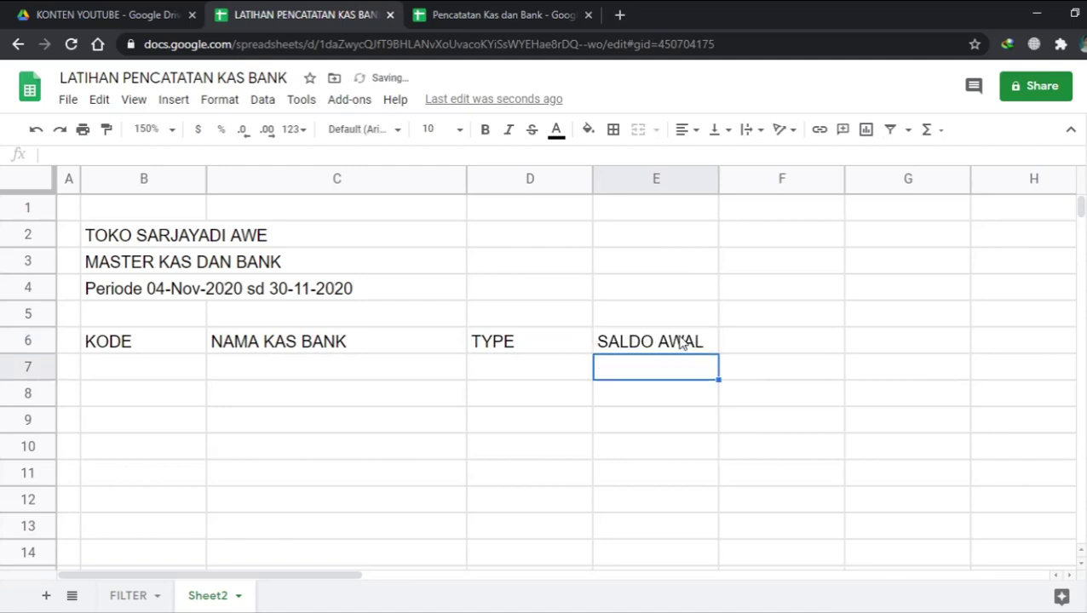
Step: Copy the SALDO AWAL heading from E6 into F6
{"action": "left_click", "coordinate": [681, 341]}
{"action": "key", "text": "Right"}
{"action": "left_click", "coordinate": [681, 342]}
{"action": "key", "text": "ctrl+c"}
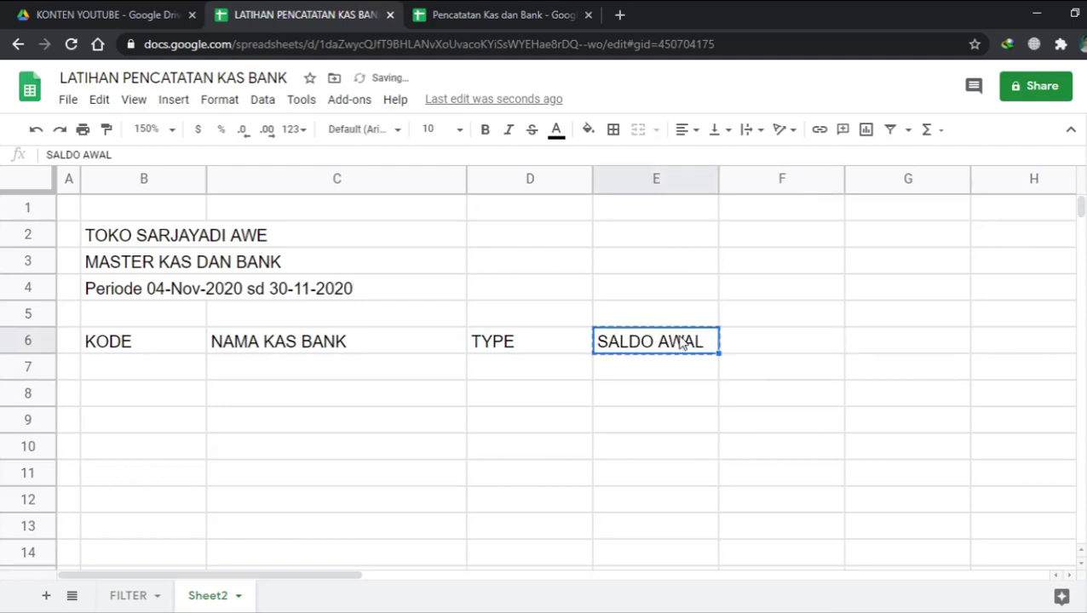
{"action": "key", "text": "Right"}
{"action": "key", "text": "ctrl+v"}
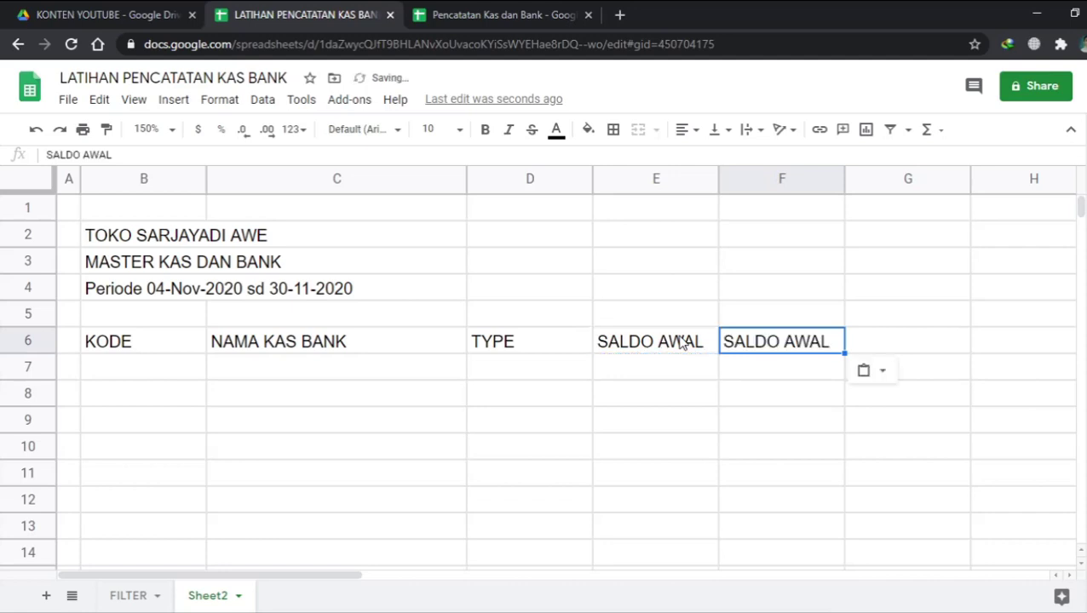
Step: Enter the heading PENAMBAHAN in cell G6
{"action": "left_click", "coordinate": [911, 323]}
{"action": "left_click", "coordinate": [900, 340]}
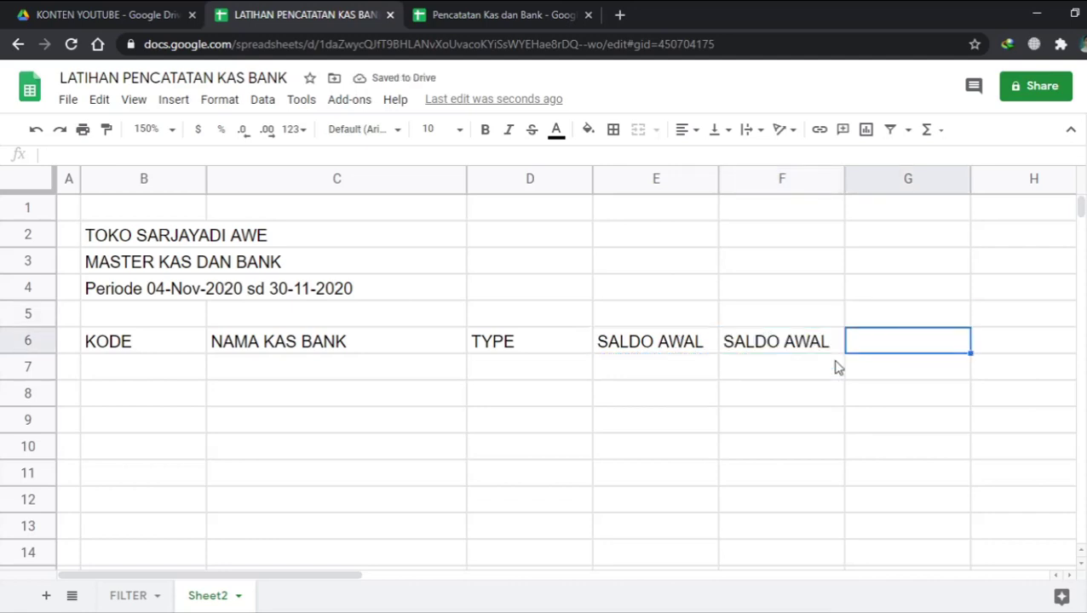
{"action": "scroll", "coordinate": [658, 405], "scroll_direction": "right", "scroll_amount": 1}
{"action": "scroll", "coordinate": [658, 398], "scroll_direction": "left", "scroll_amount": 1}
{"action": "type", "text": "PENAMBAHAN"}
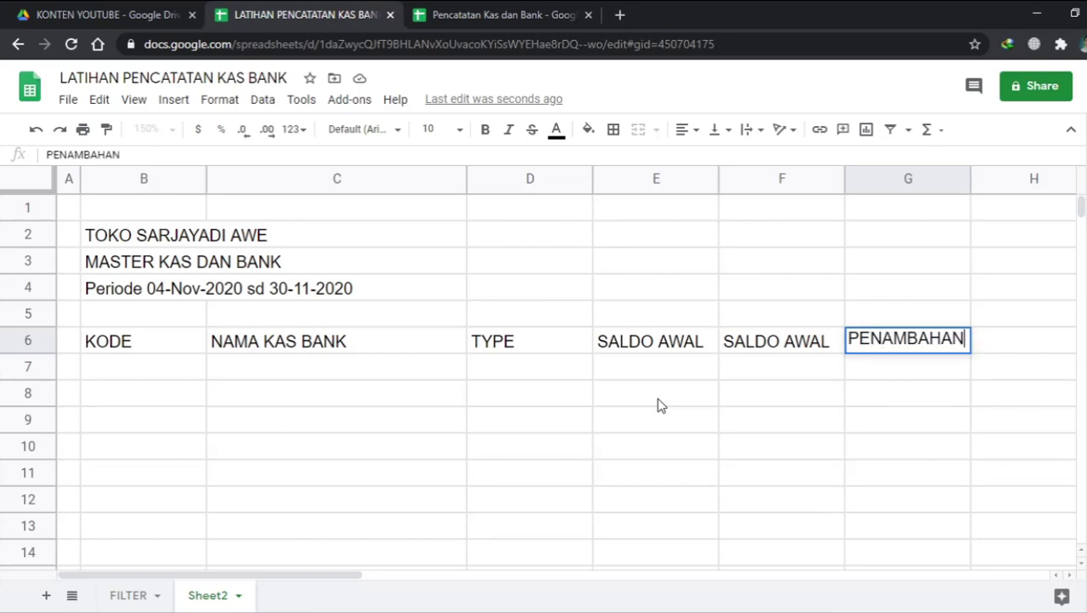
{"action": "key", "text": "Return"}
{"action": "key", "text": "Up"}
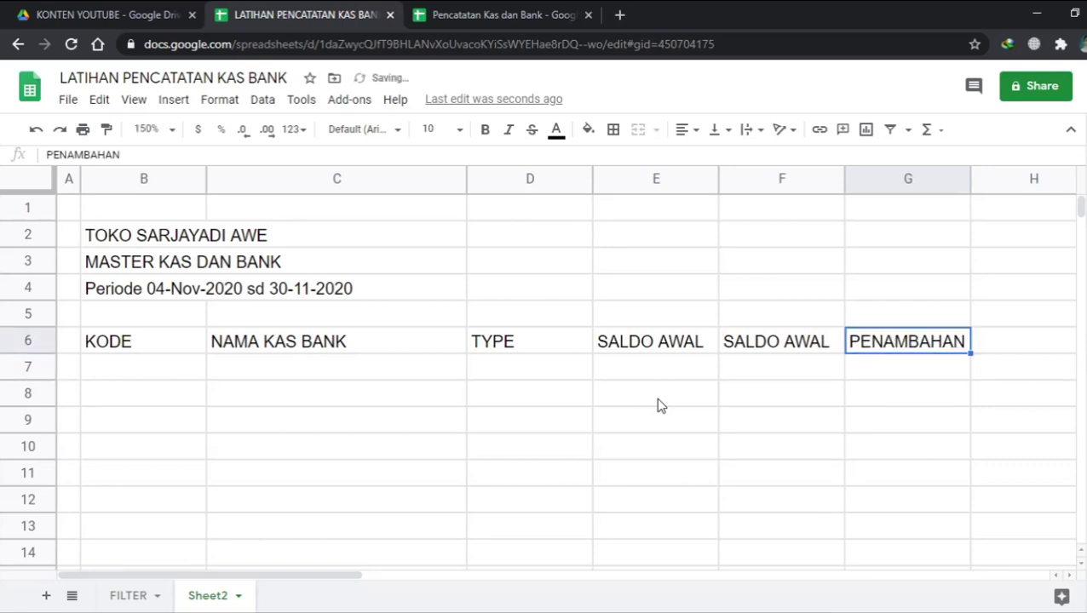
Step: Enter the headings SALDO IN in G6 and SALDO OUT in H6
{"action": "type", "text": "SALDO IN"}
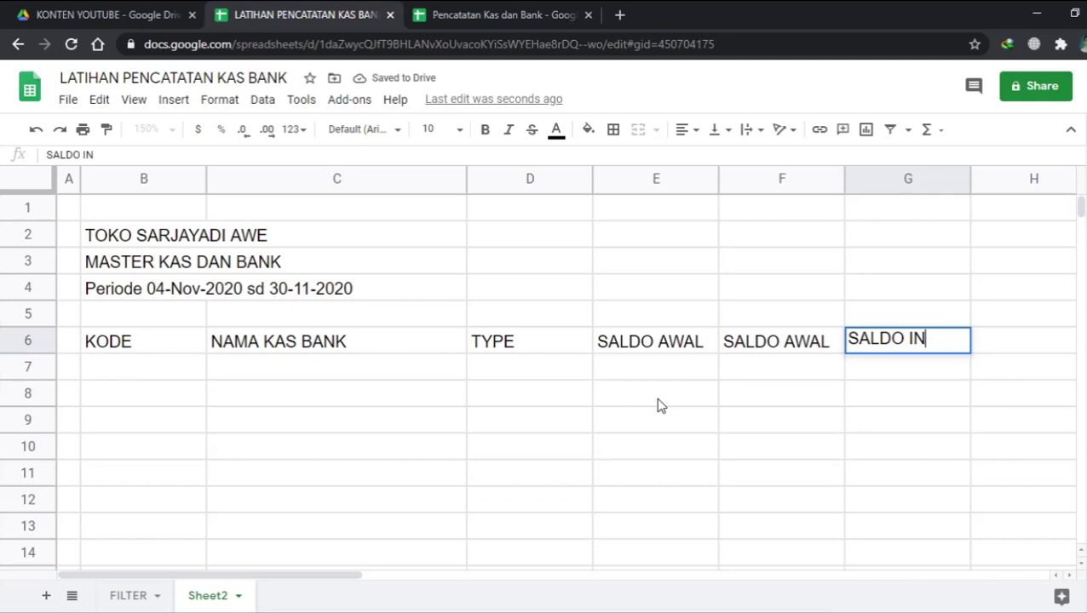
{"action": "key", "text": "Return"}
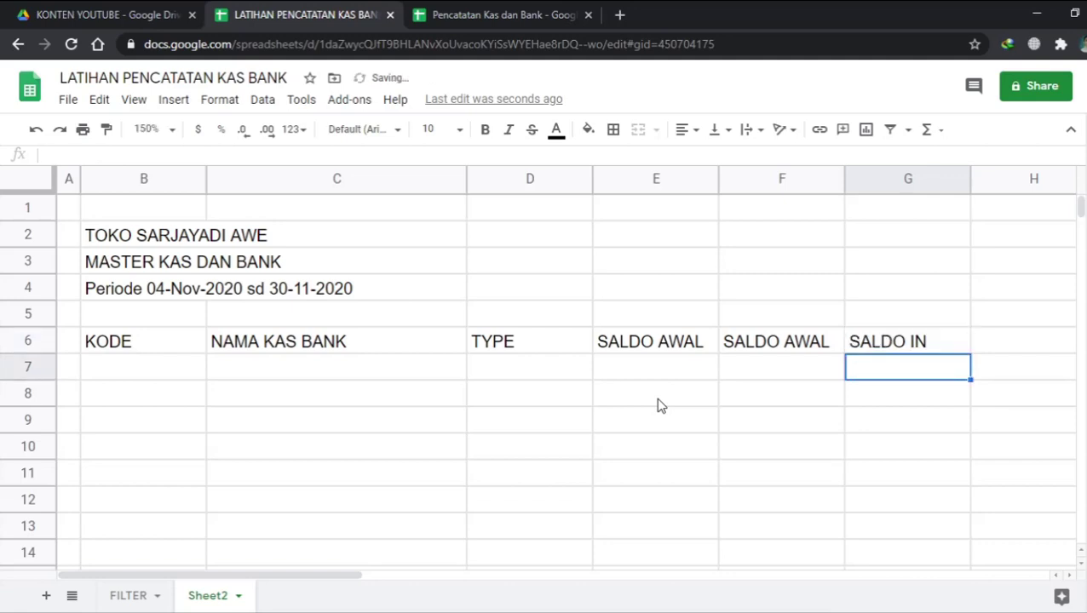
{"action": "key", "text": "Right"}
{"action": "key", "text": "Up"}
{"action": "type", "text": "SAL"}
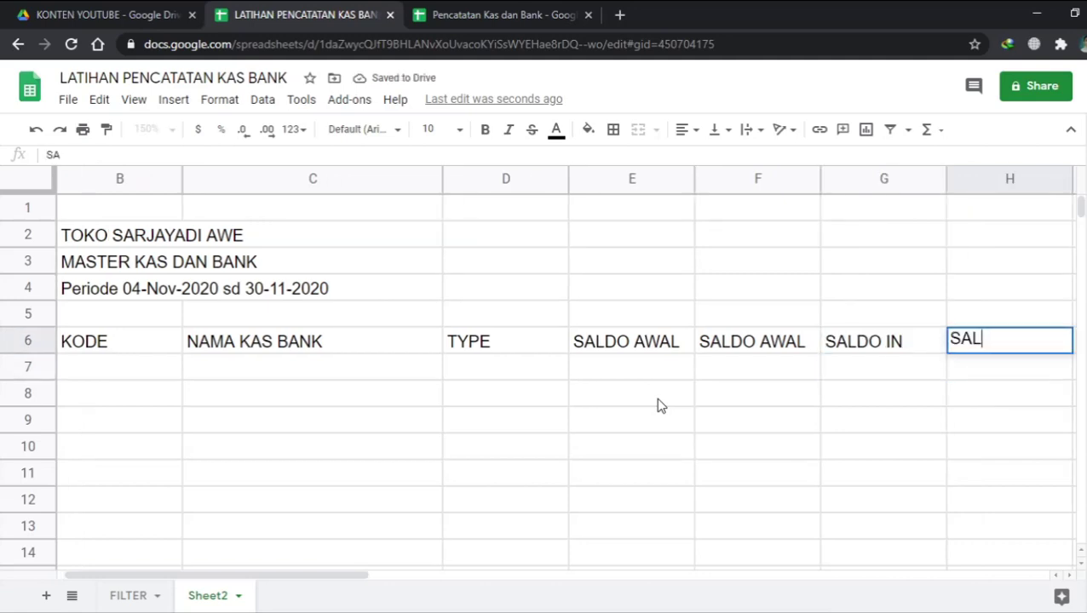
{"action": "type", "text": "DO OUT"}
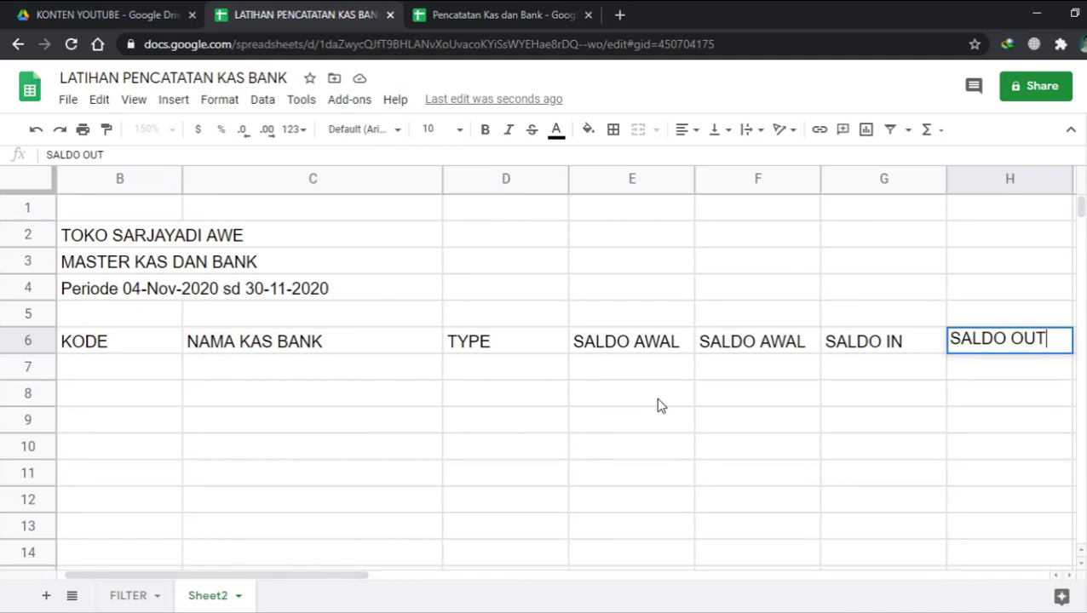
{"action": "key", "text": "Return"}
{"action": "key", "text": "Up"}
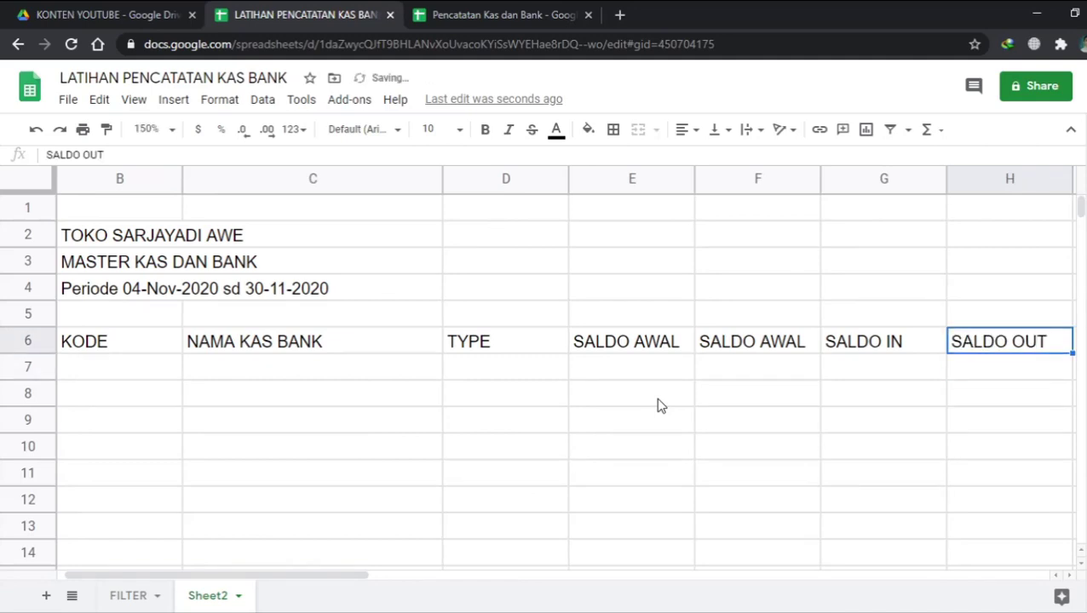
Step: Enter the heading SALDO AKHIR in cell I6
{"action": "key", "text": "Right"}
{"action": "type", "text": "SALDO"}
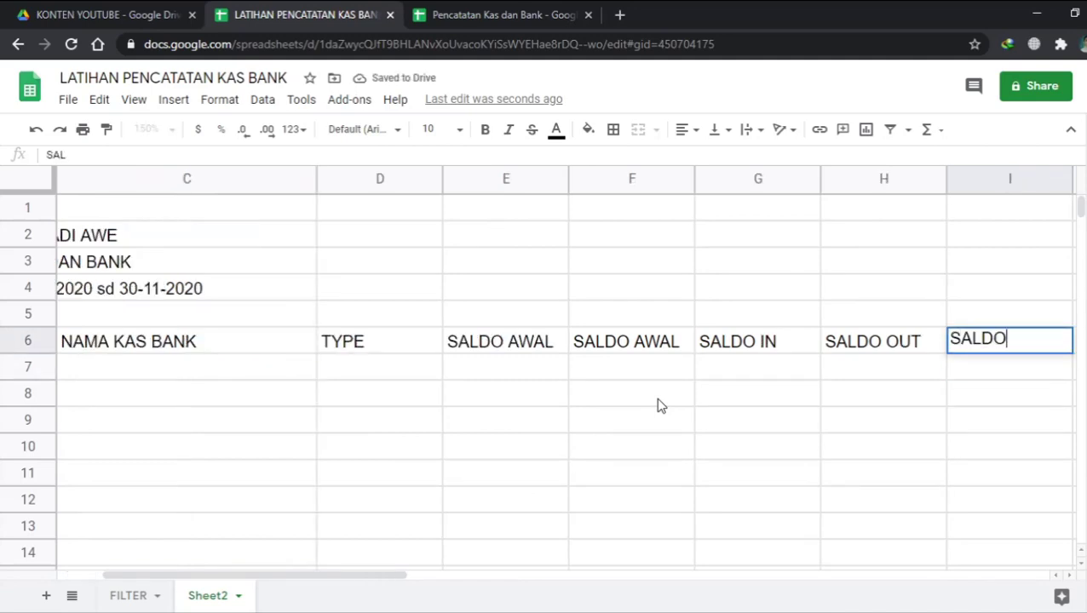
{"action": "type", "text": " AKHIR"}
{"action": "key", "text": "Return"}
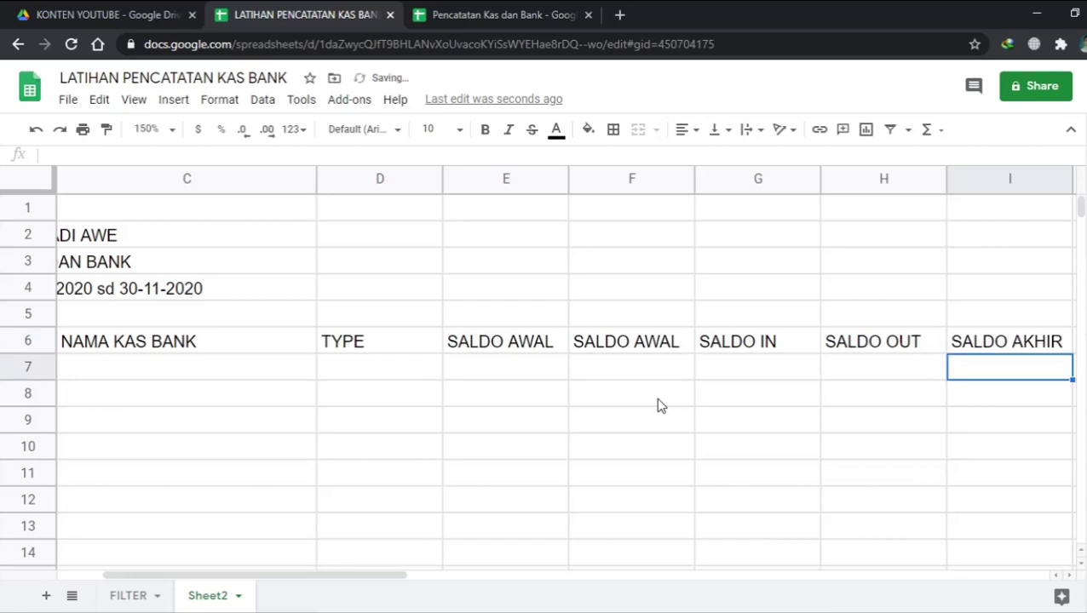
Step: Narrow columns C and B to fit the NAMA KAS BANK and KODE headings more closely
{"action": "left_click", "coordinate": [385, 288]}
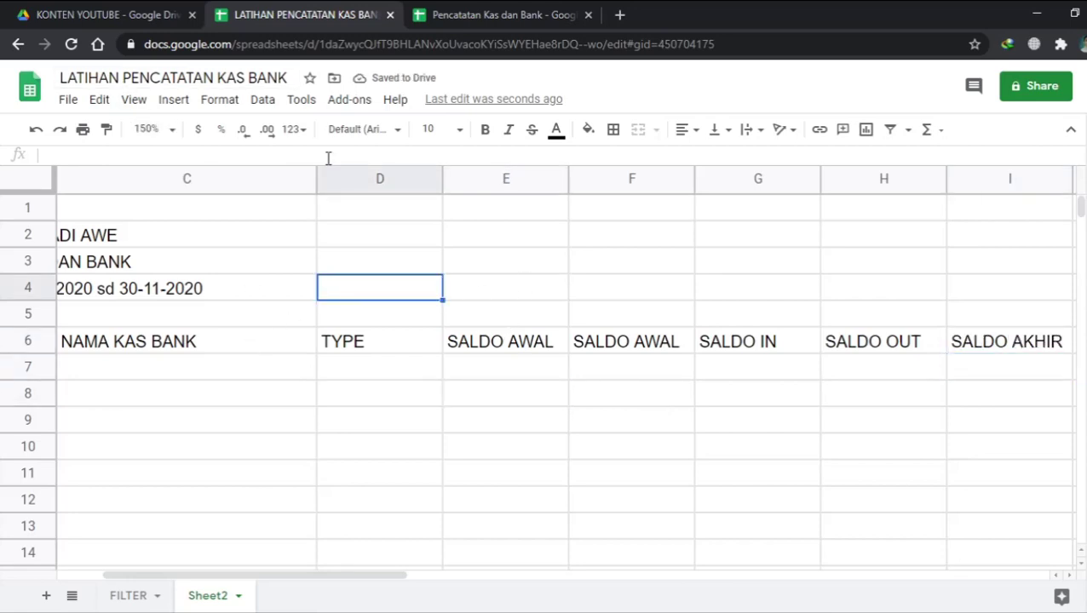
{"action": "left_click_drag", "start_coordinate": [316, 178], "coordinate": [252, 179]}
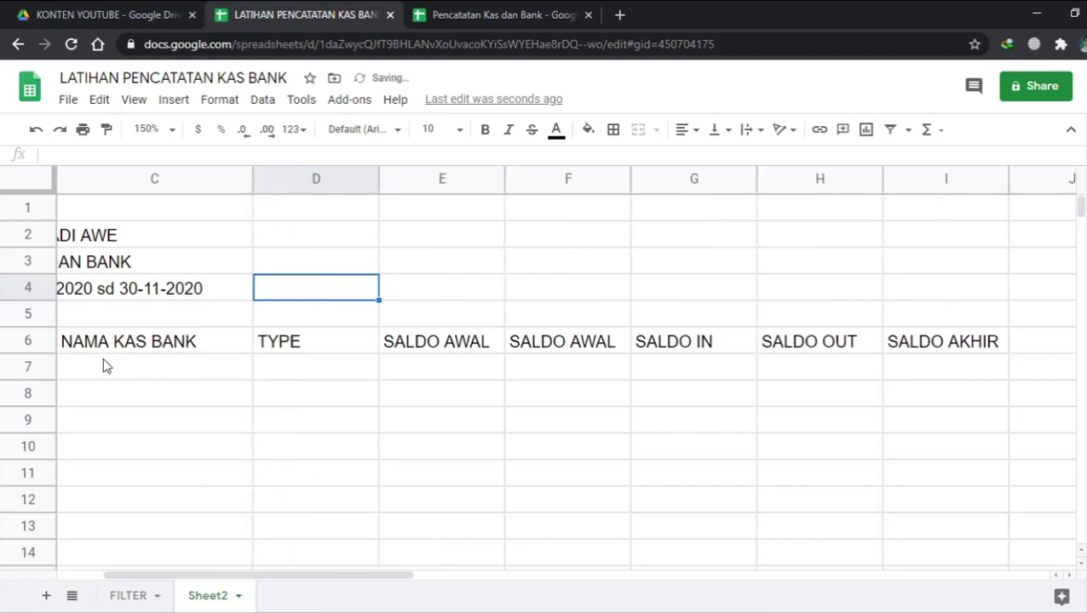
{"action": "scroll", "coordinate": [232, 317], "scroll_direction": "left", "scroll_amount": 3}
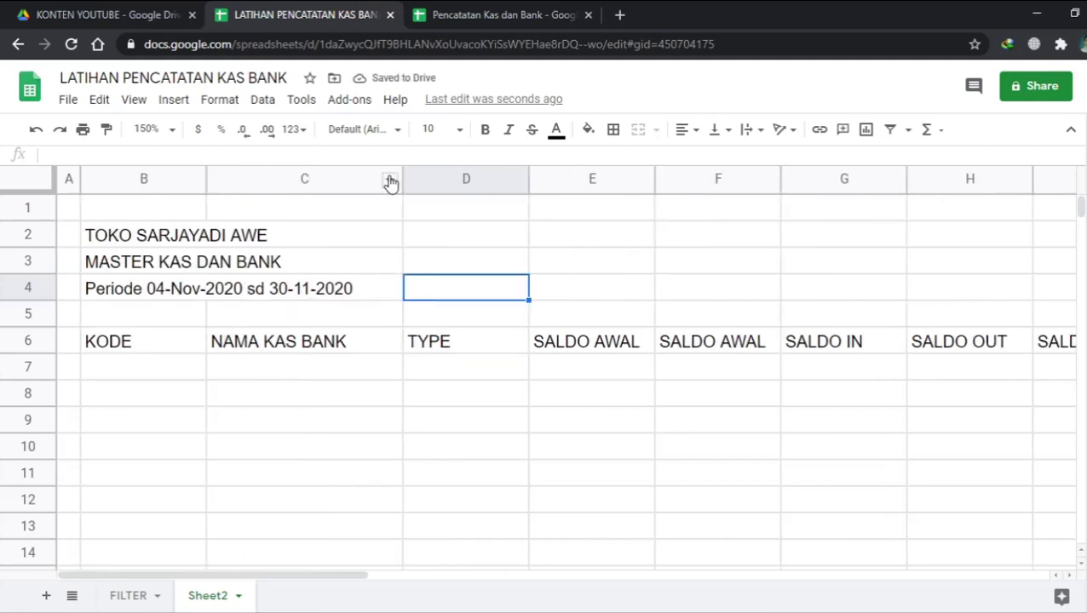
{"action": "left_click_drag", "start_coordinate": [399, 181], "coordinate": [397, 180]}
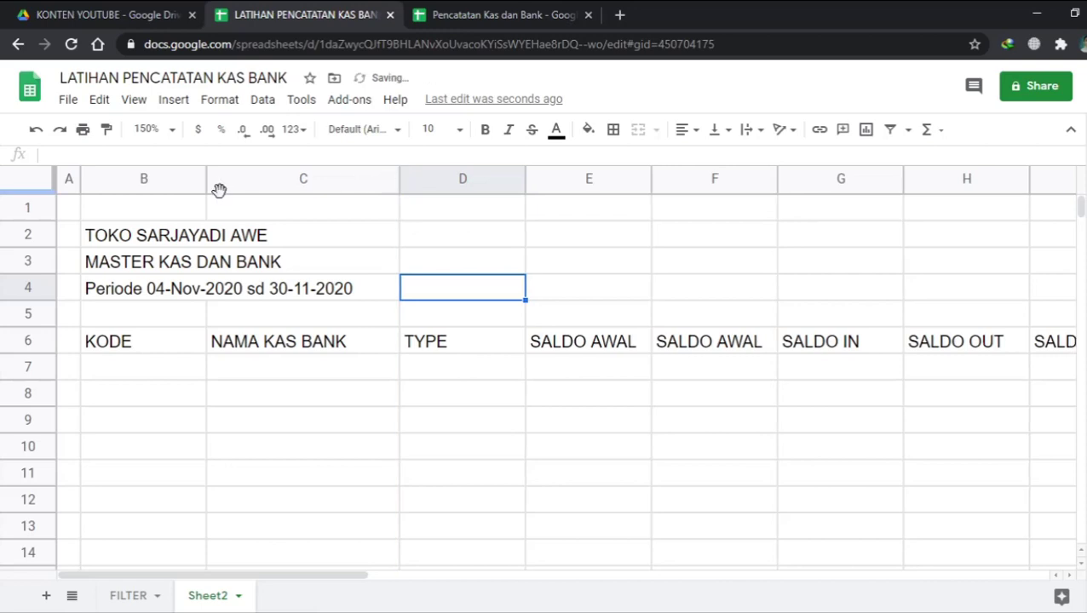
{"action": "left_click_drag", "start_coordinate": [204, 185], "coordinate": [147, 185]}
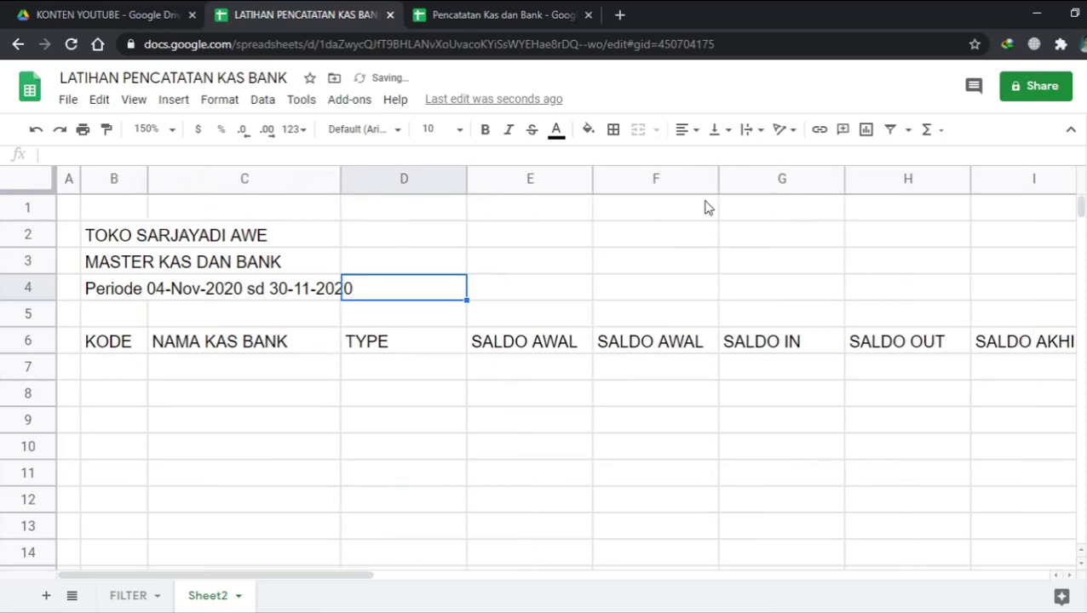
Step: Review the two SALDO AWAL columns and the period formula in B4
{"action": "left_click", "coordinate": [538, 346]}
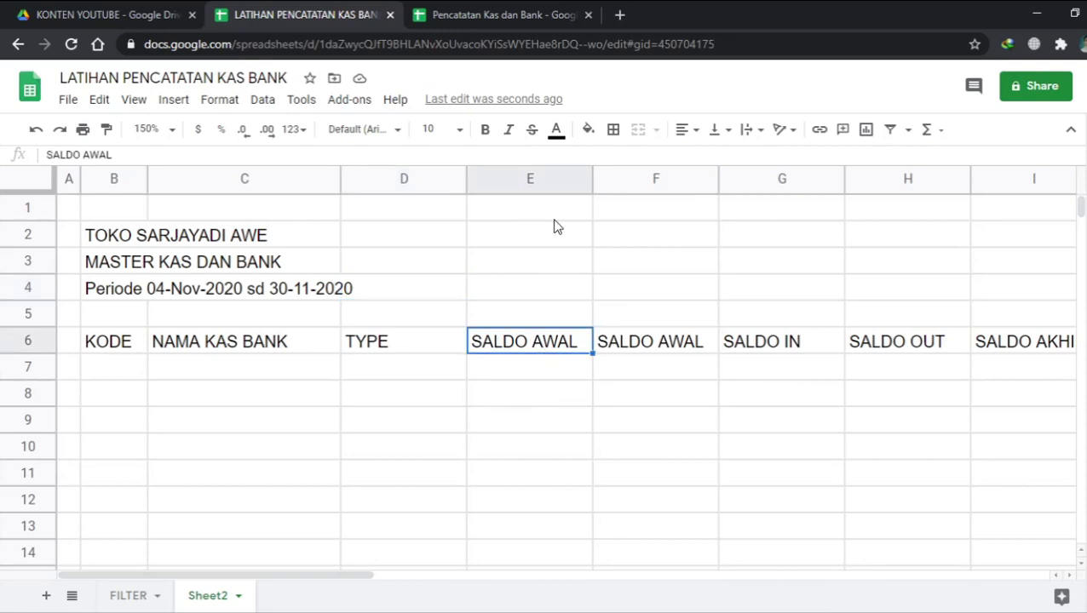
{"action": "left_click", "coordinate": [500, 379]}
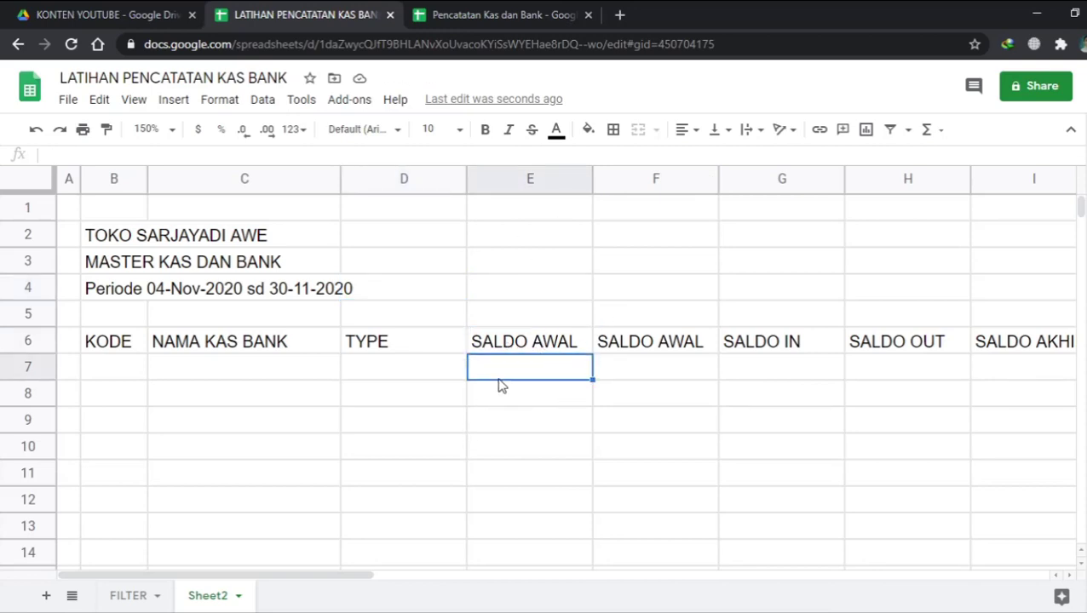
{"action": "left_click", "coordinate": [631, 381]}
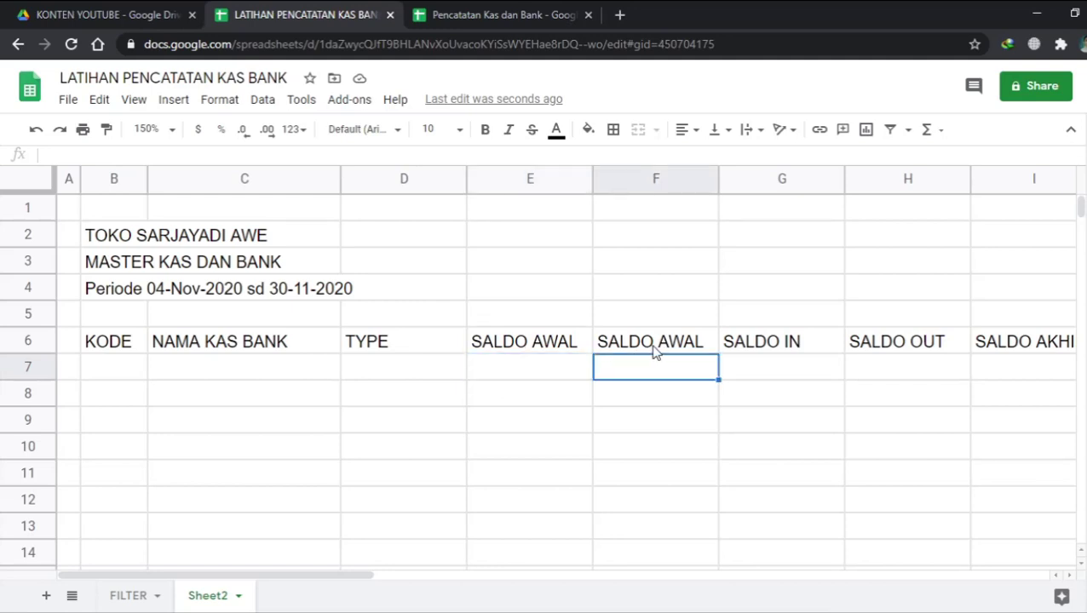
{"action": "left_click", "coordinate": [154, 297]}
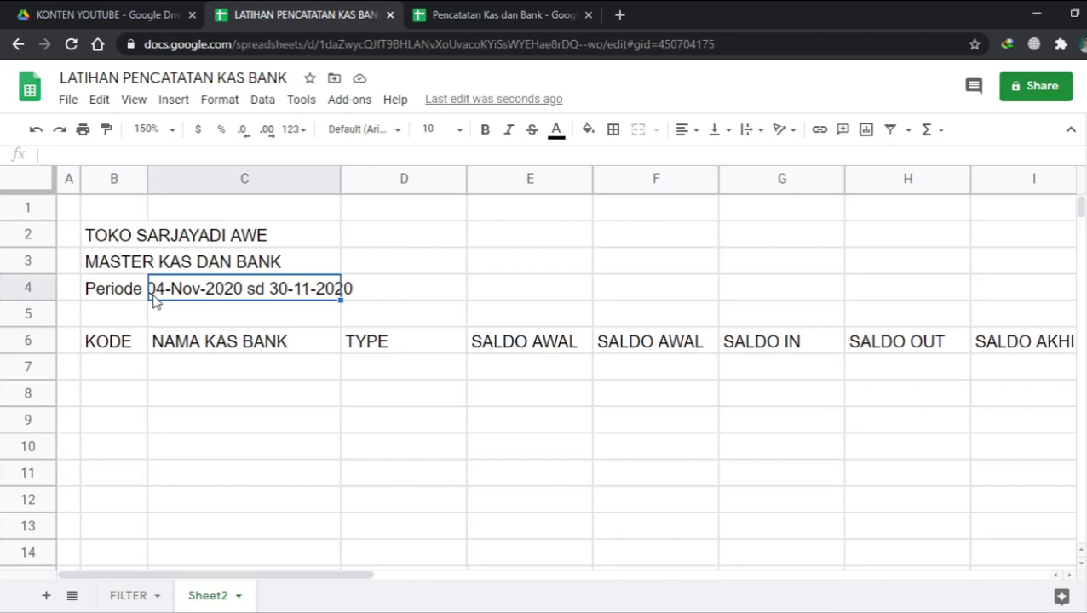
{"action": "left_click", "coordinate": [120, 290]}
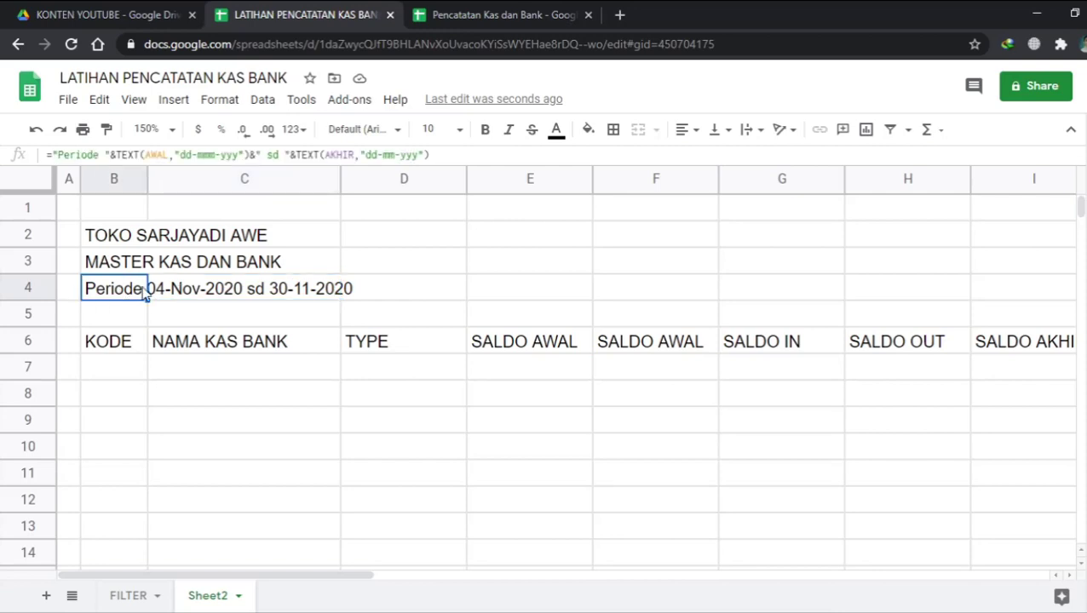
{"action": "left_click", "coordinate": [629, 360]}
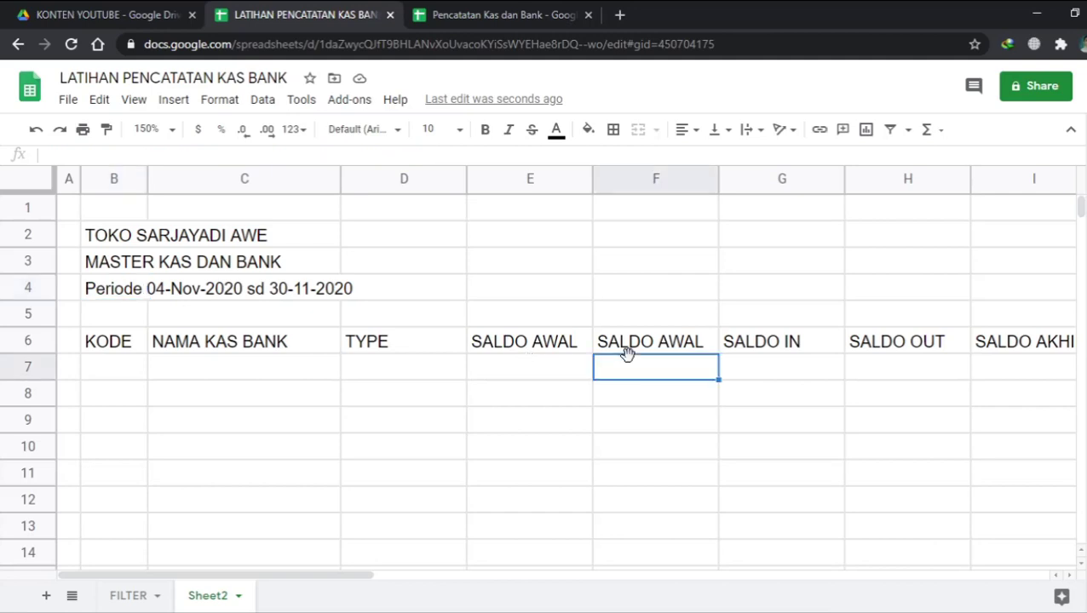
{"action": "left_click", "coordinate": [720, 376]}
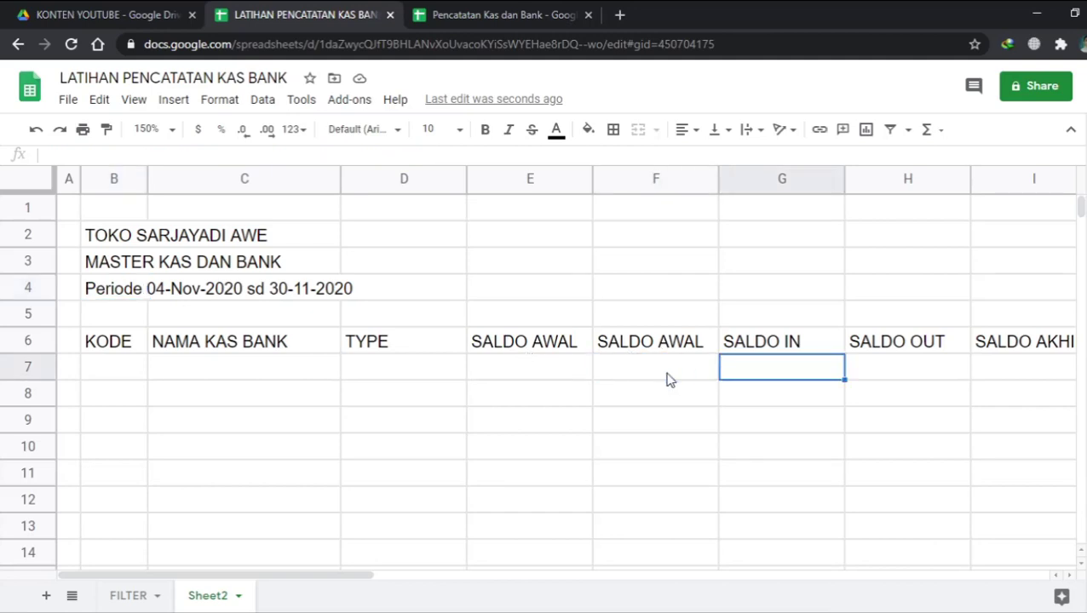
{"action": "left_click_drag", "start_coordinate": [660, 380], "coordinate": [601, 365]}
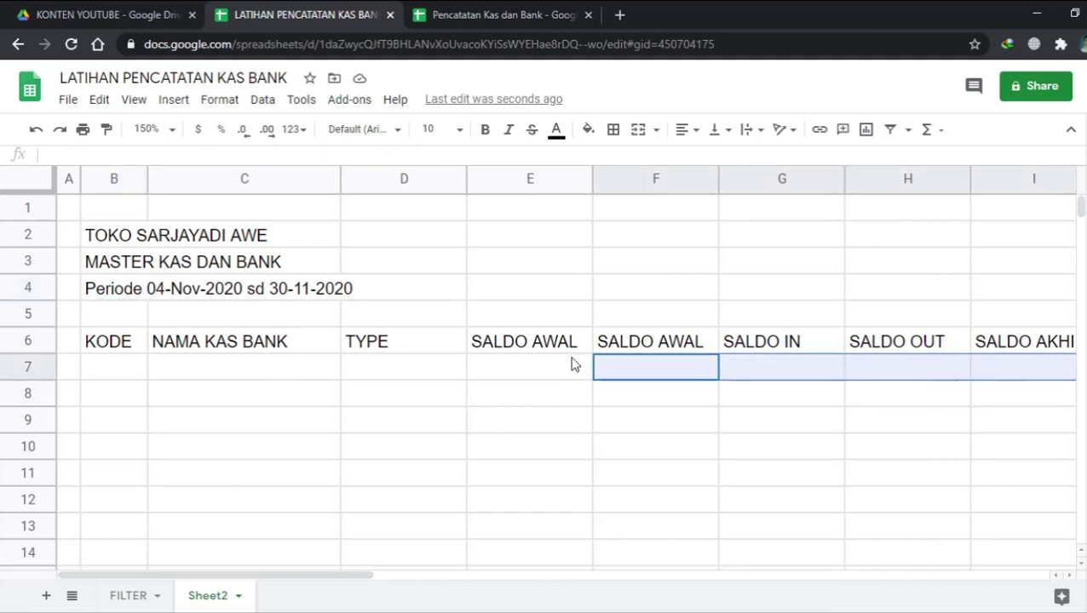
{"action": "left_click", "coordinate": [568, 358]}
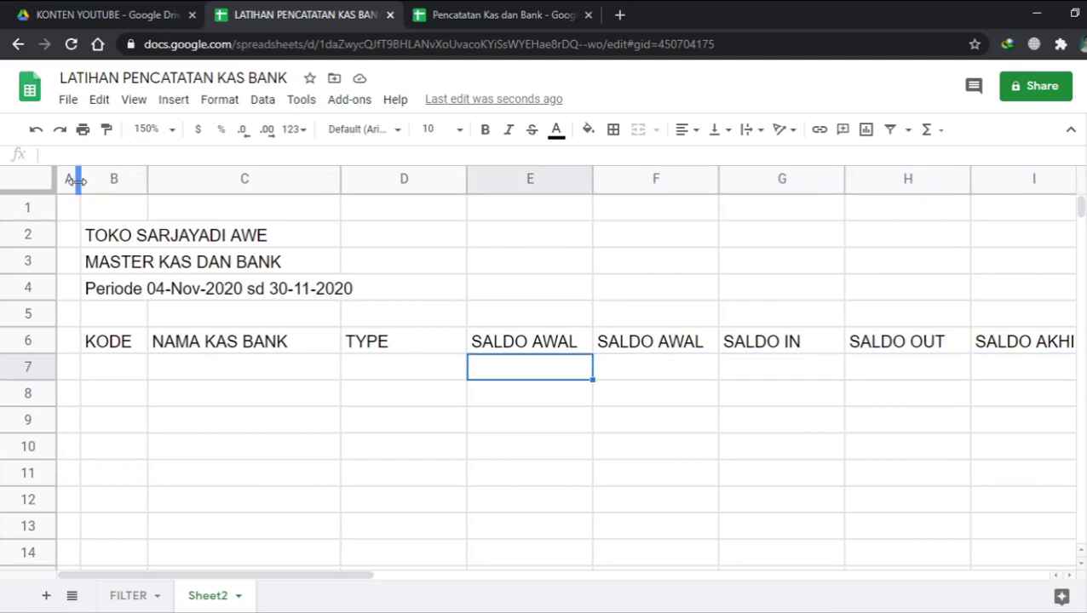
Step: Narrow the empty column A slightly so the table sits closer to the sheet's edge
{"action": "left_click_drag", "start_coordinate": [80, 179], "coordinate": [69, 178]}
{"action": "left_click", "coordinate": [158, 406]}
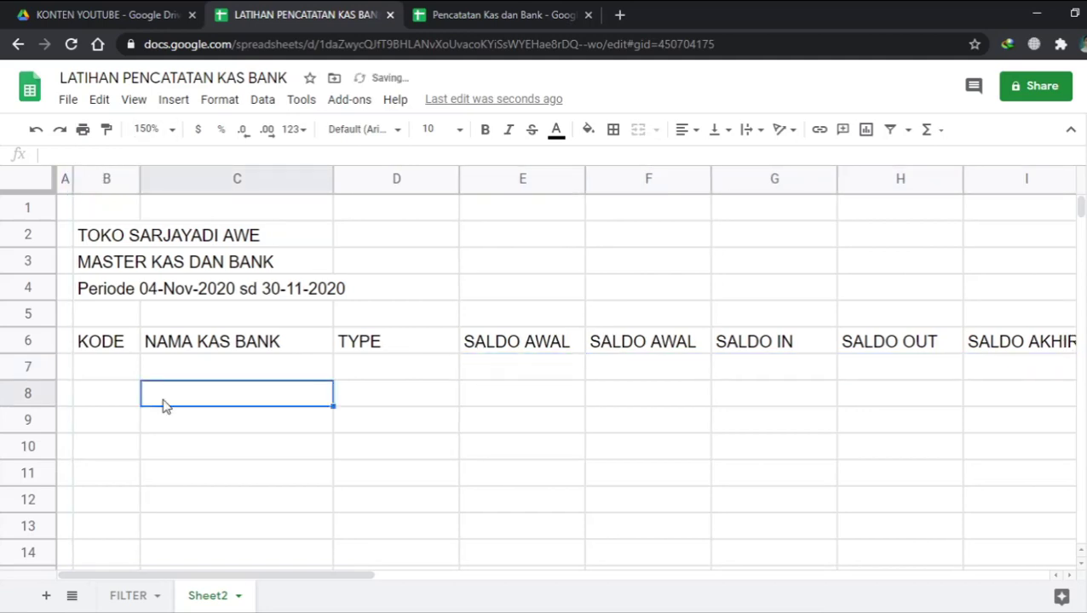
Step: Create a conditional formatting rule for B6:I12 with the custom formula =MOD(ROW(),2)=1
{"action": "left_click_drag", "start_coordinate": [114, 349], "coordinate": [982, 510]}
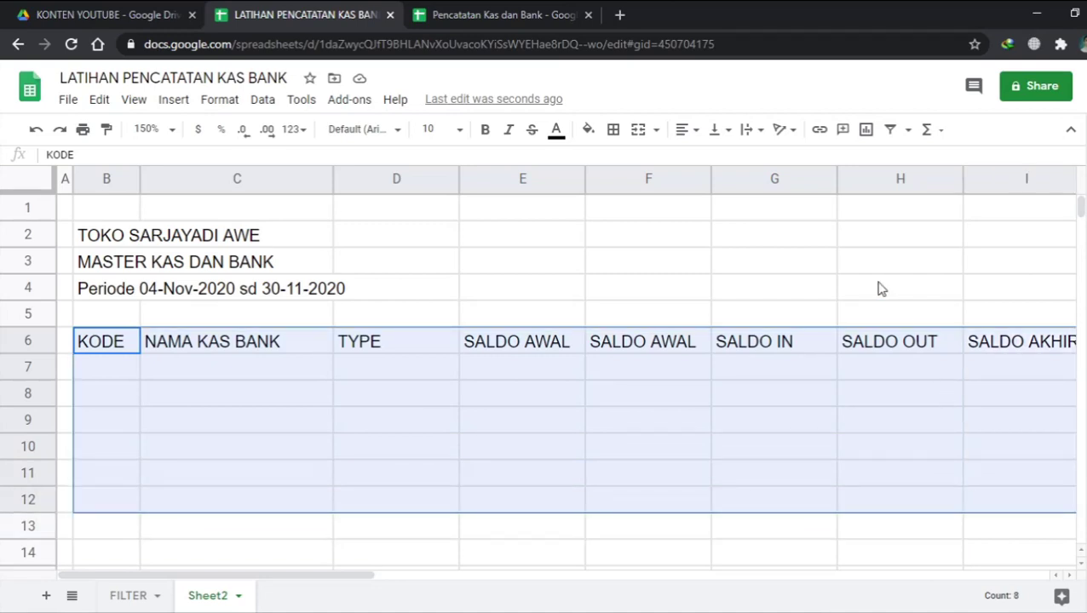
{"action": "right_click", "coordinate": [361, 387]}
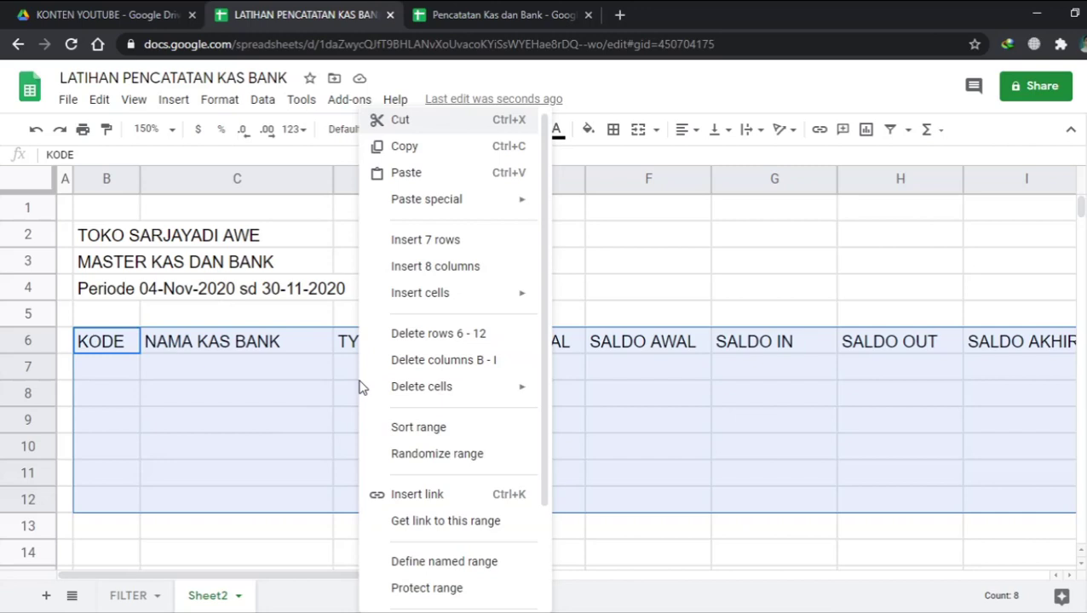
{"action": "scroll", "coordinate": [449, 543], "scroll_direction": "down", "scroll_amount": 2}
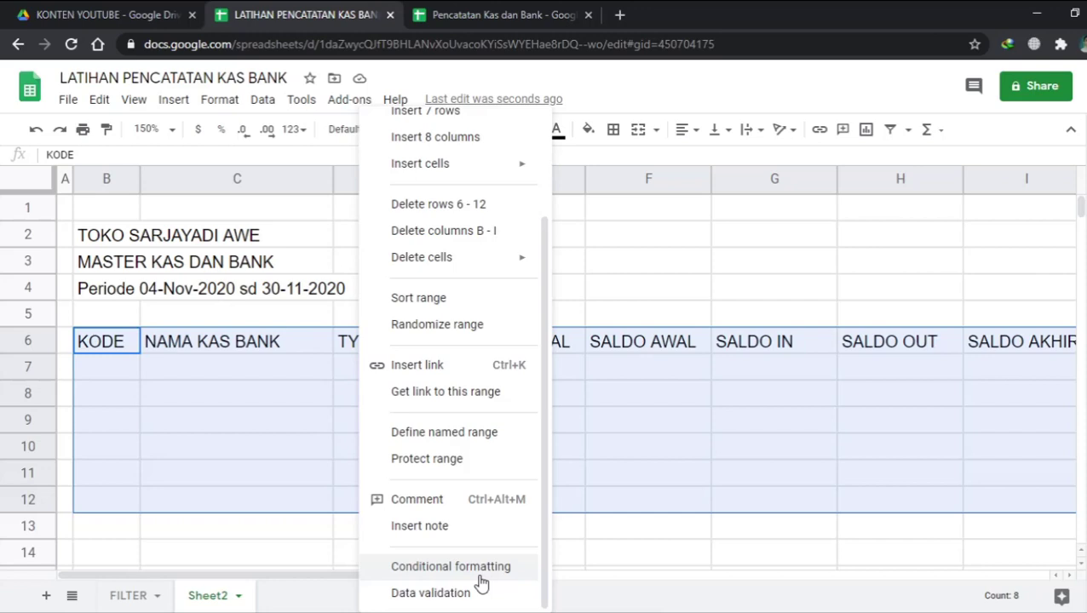
{"action": "left_click", "coordinate": [436, 576]}
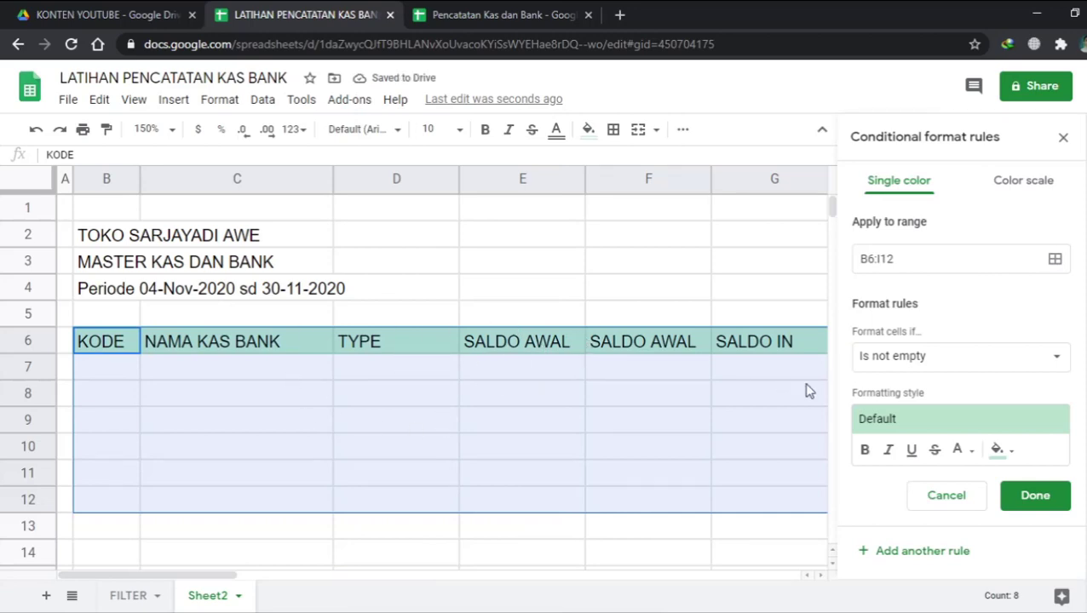
{"action": "left_click", "coordinate": [904, 368]}
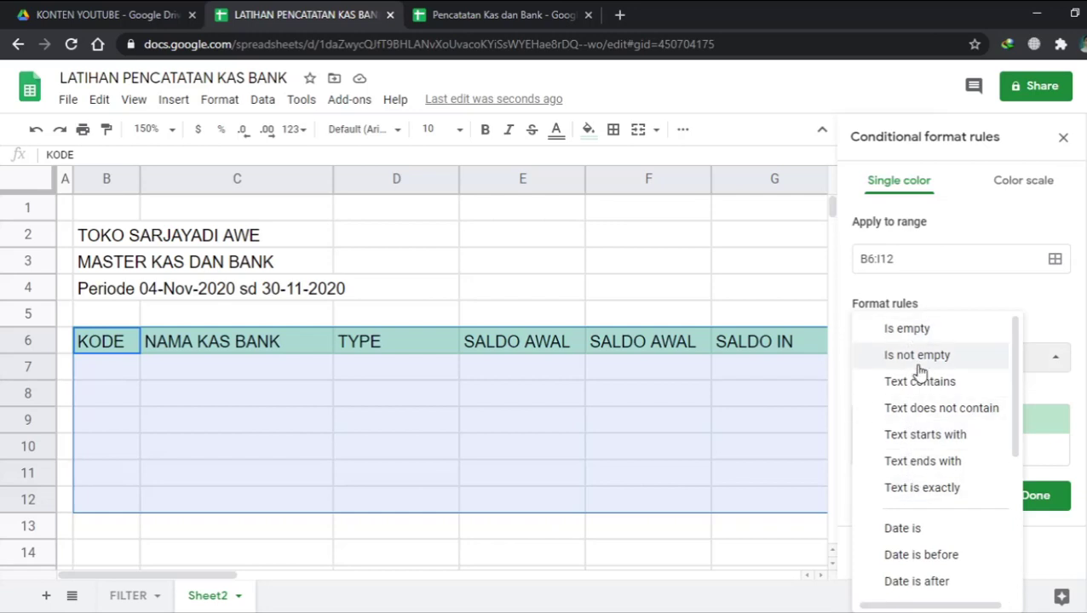
{"action": "scroll", "coordinate": [907, 487], "scroll_direction": "down", "scroll_amount": 3}
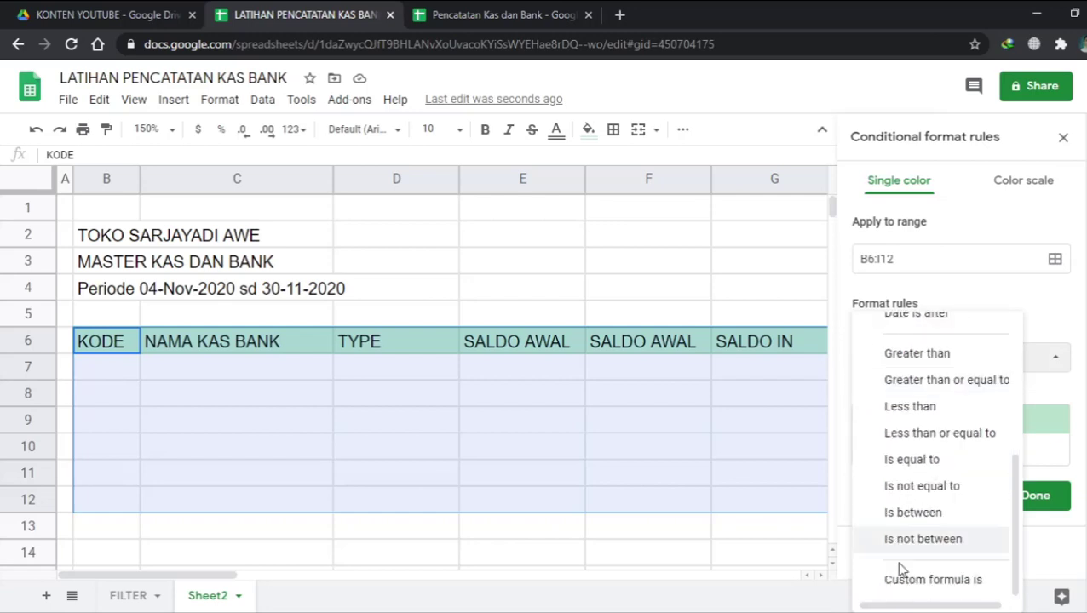
{"action": "left_click", "coordinate": [922, 580]}
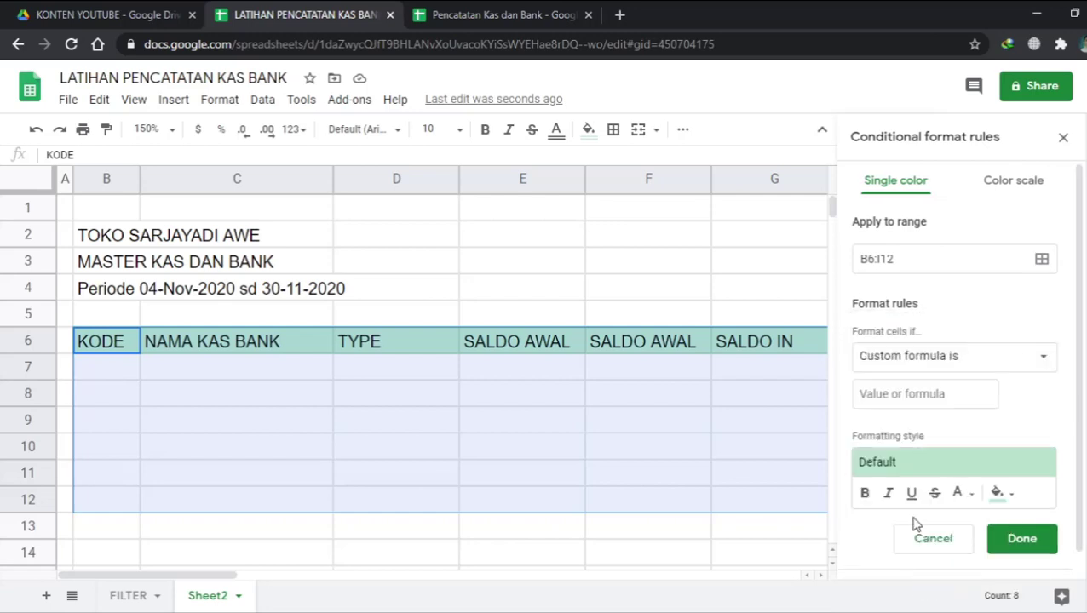
{"action": "left_click", "coordinate": [928, 383]}
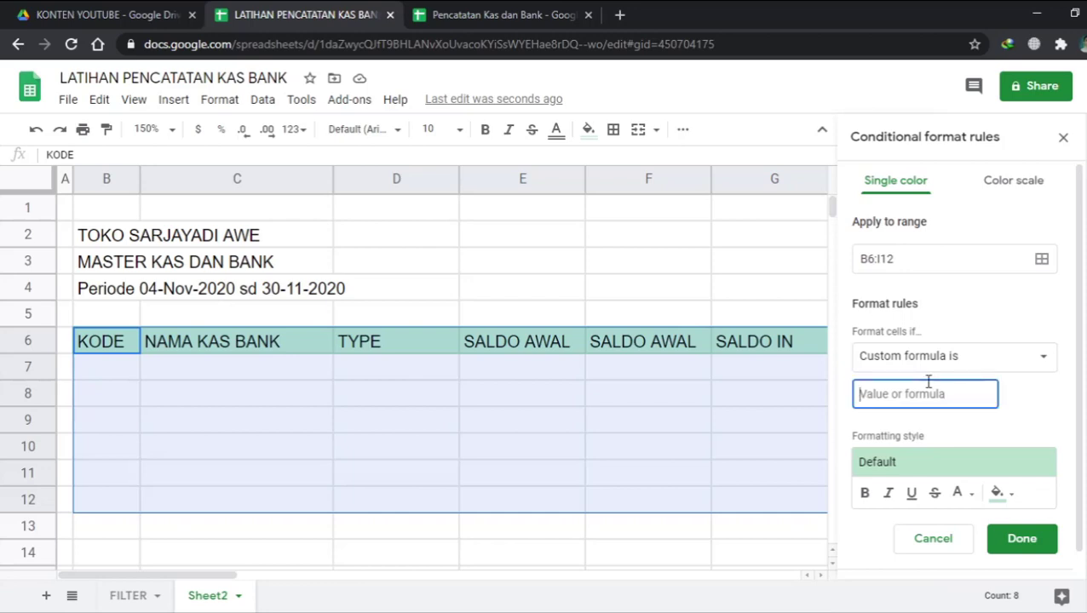
{"action": "type", "text": "="}
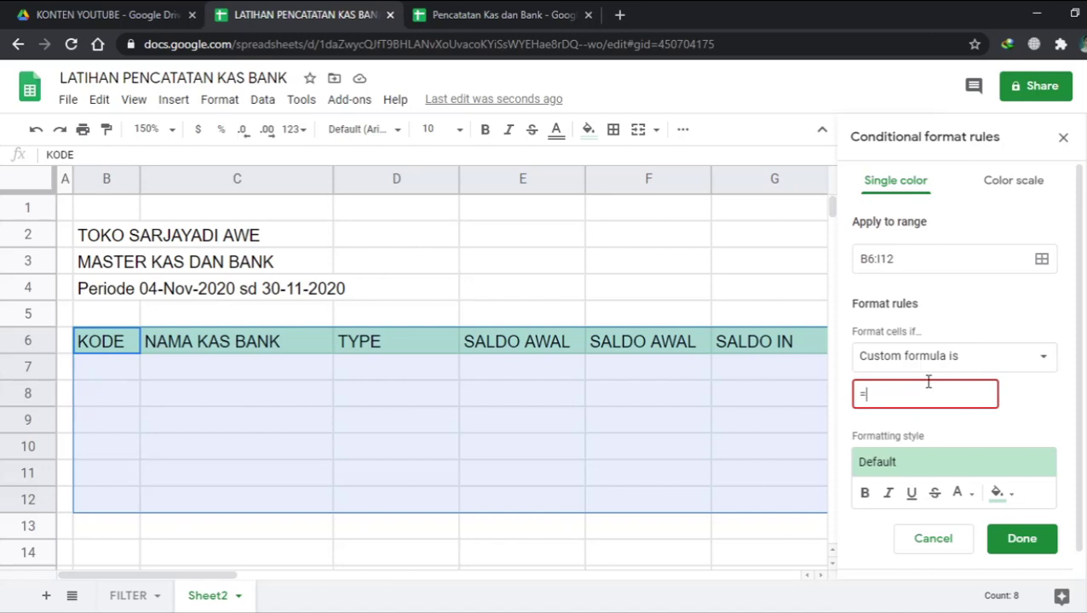
{"action": "type", "text": "MOD"}
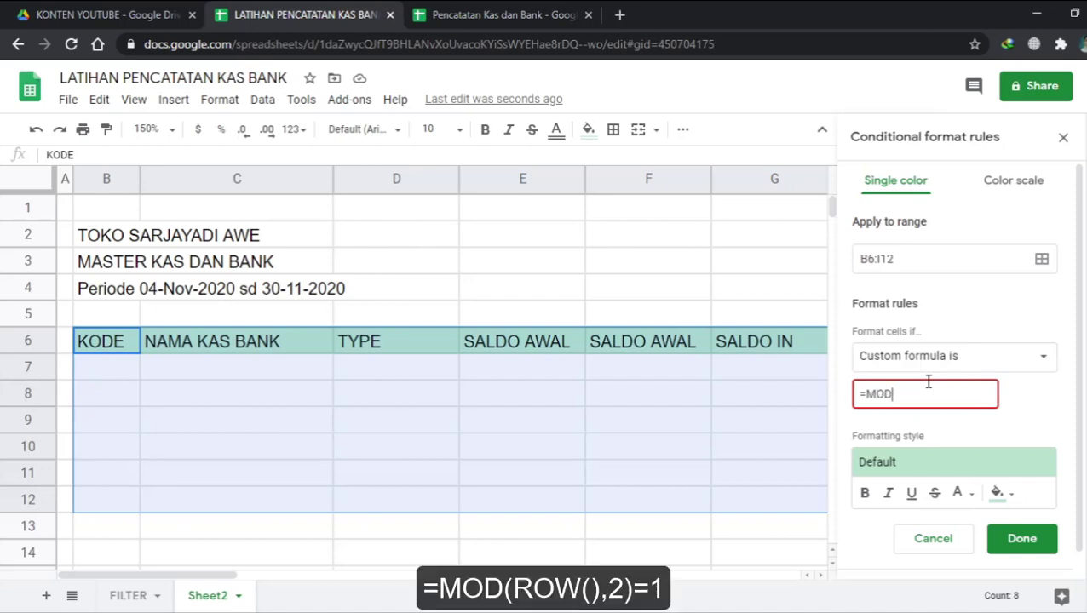
{"action": "type", "text": "(ROW(),2)="}
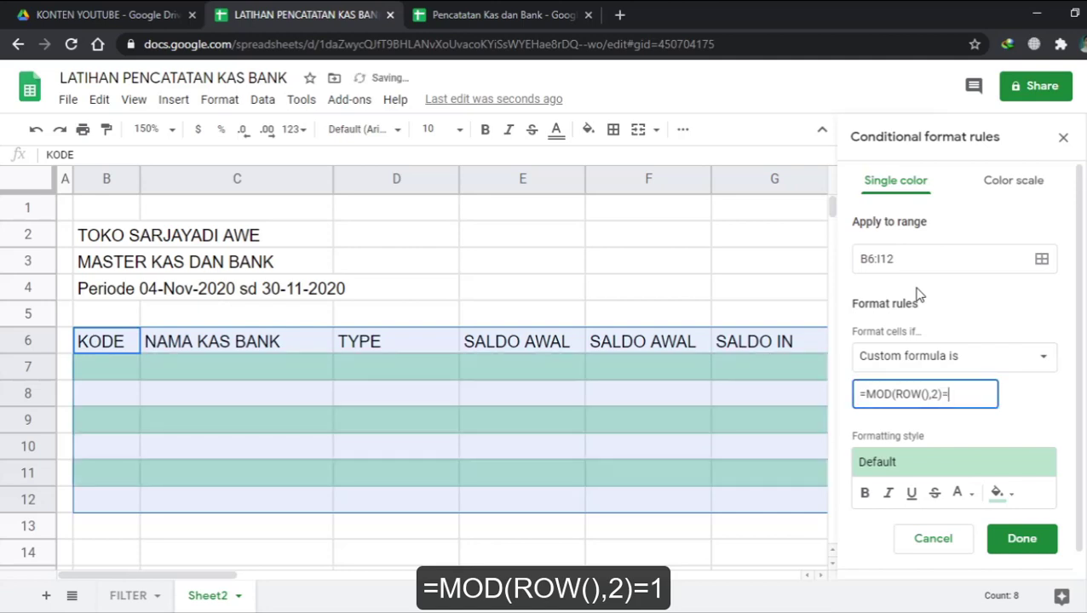
{"action": "type", "text": "1"}
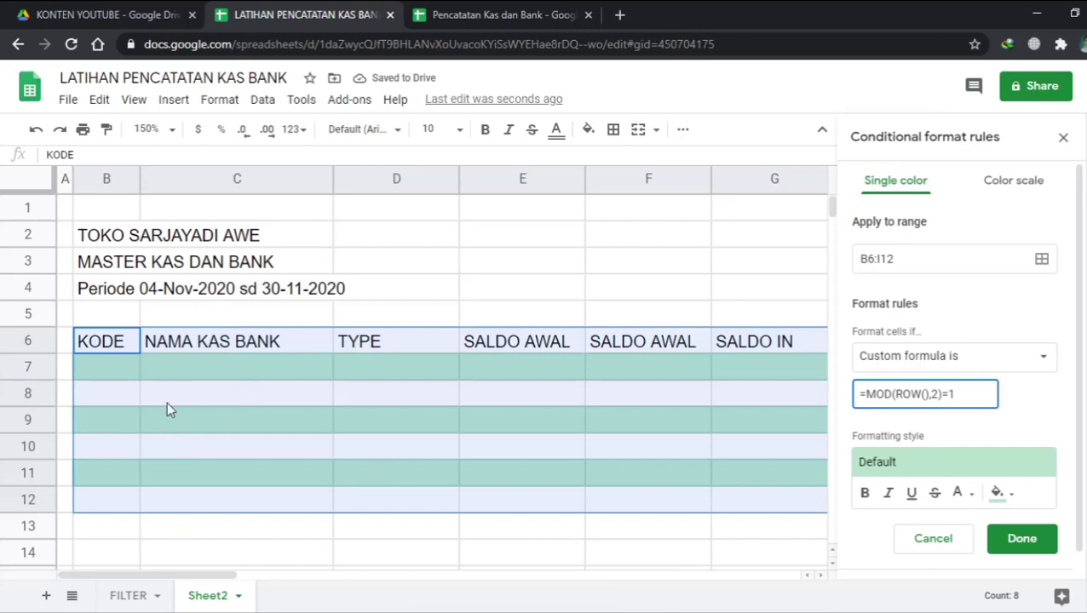
Step: Give the alternating-row rule a light cornflower blue fill, save it and close the conditional format rules
{"action": "left_click", "coordinate": [1010, 500]}
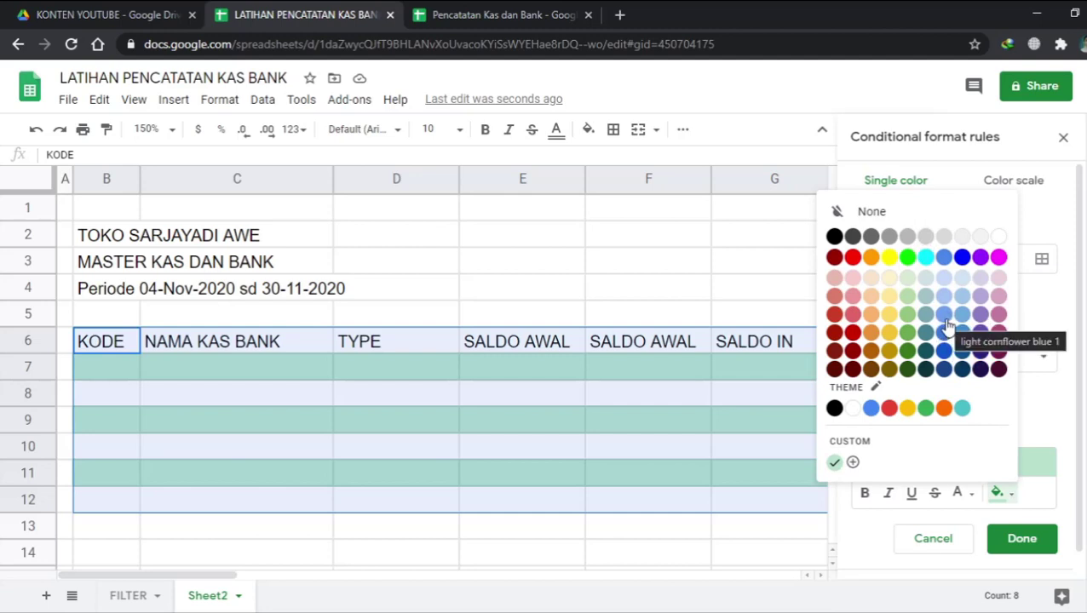
{"action": "left_click", "coordinate": [947, 324]}
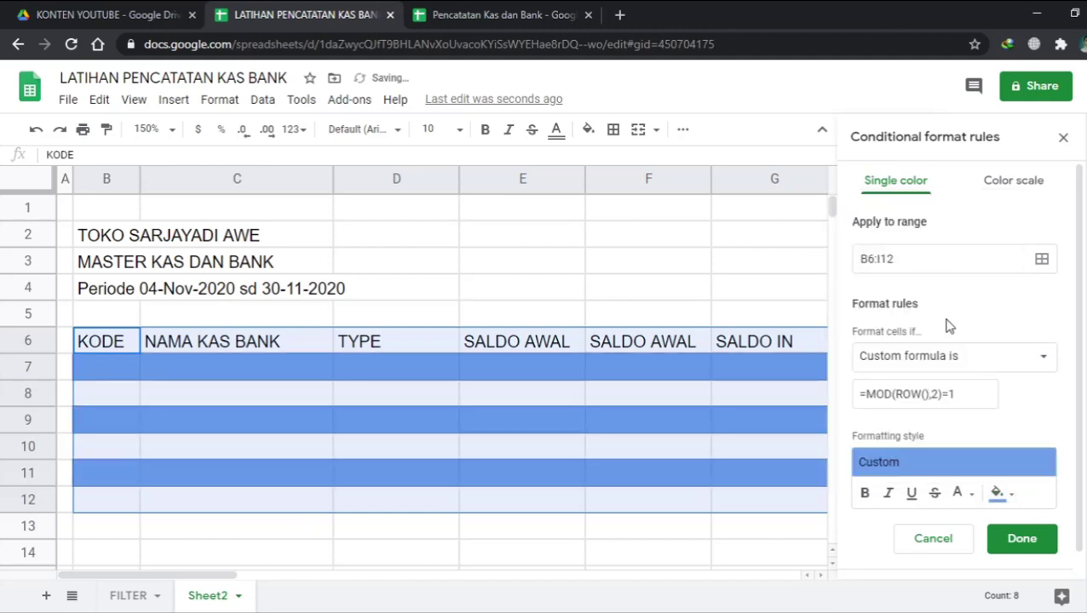
{"action": "left_click", "coordinate": [996, 492]}
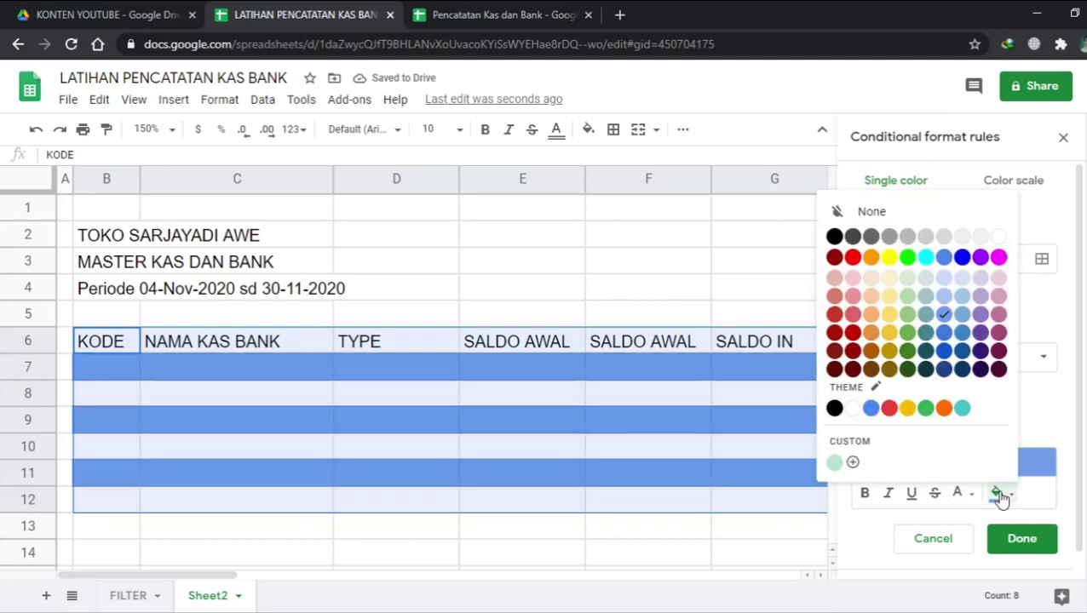
{"action": "left_click", "coordinate": [945, 296]}
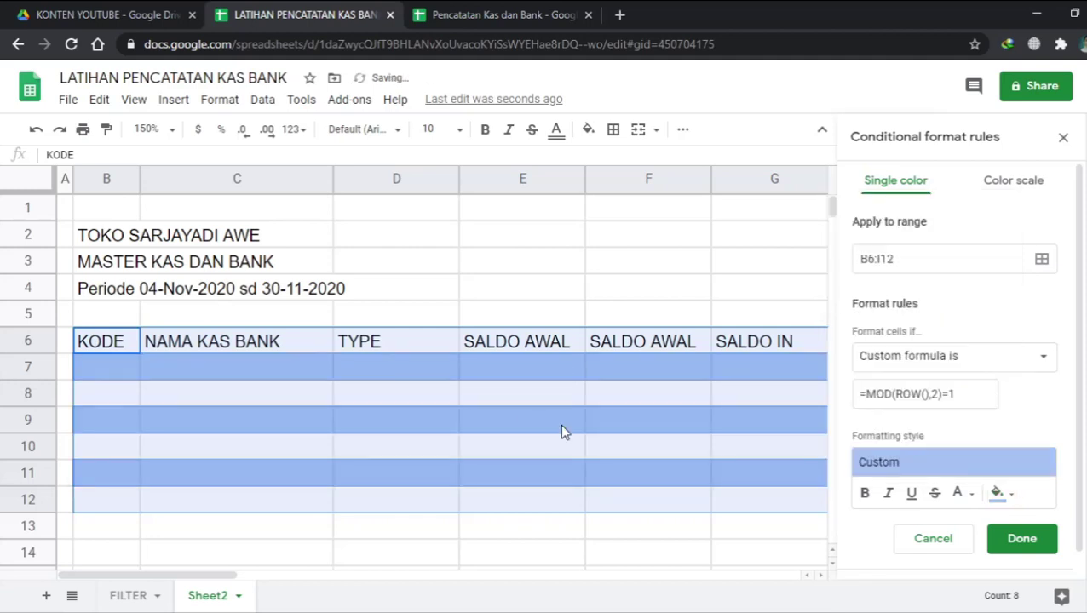
{"action": "left_click", "coordinate": [1018, 545]}
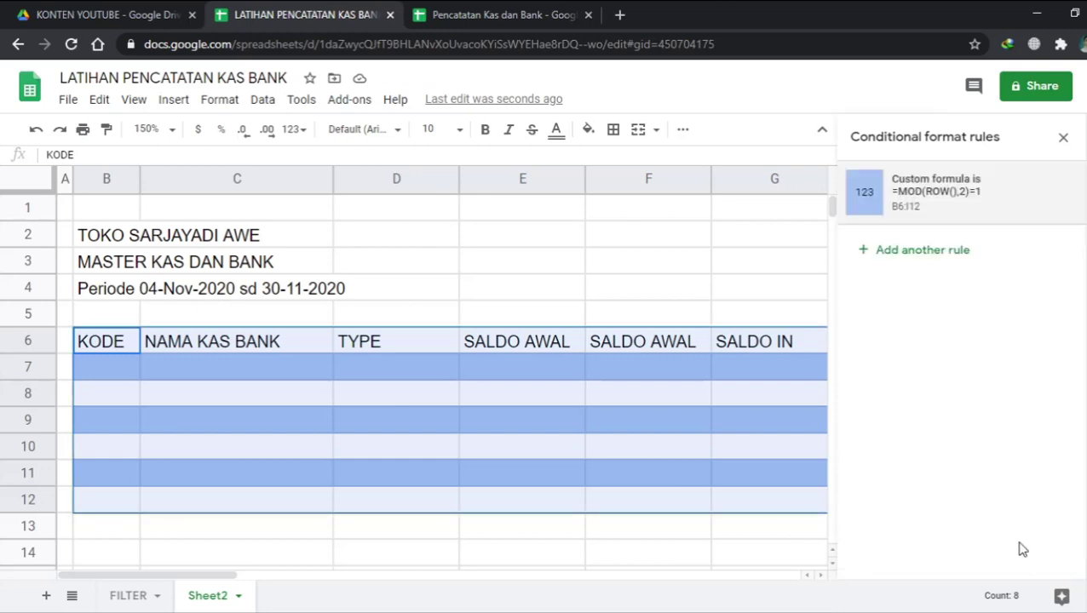
{"action": "left_click", "coordinate": [595, 459]}
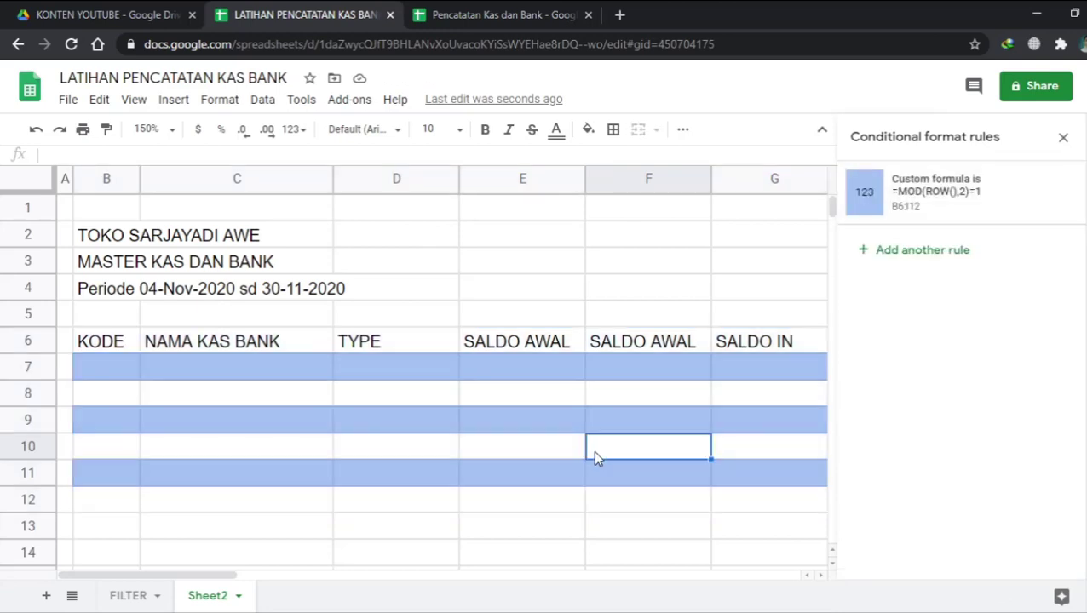
{"action": "left_click", "coordinate": [553, 345]}
{"action": "left_click", "coordinate": [507, 393]}
{"action": "left_click", "coordinate": [115, 341]}
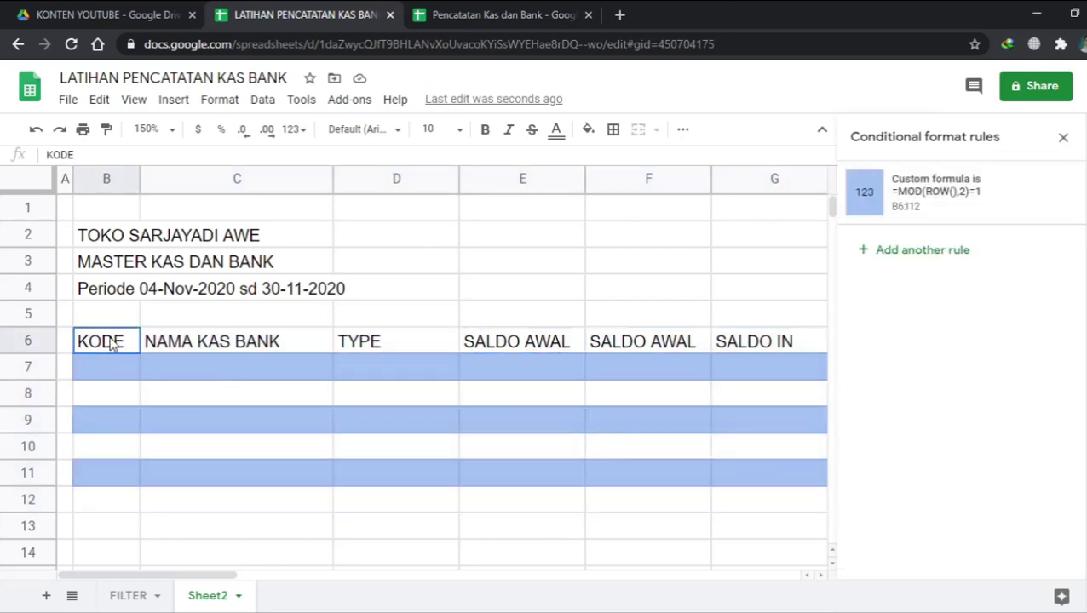
{"action": "left_click", "coordinate": [1062, 139]}
{"action": "left_click", "coordinate": [754, 238]}
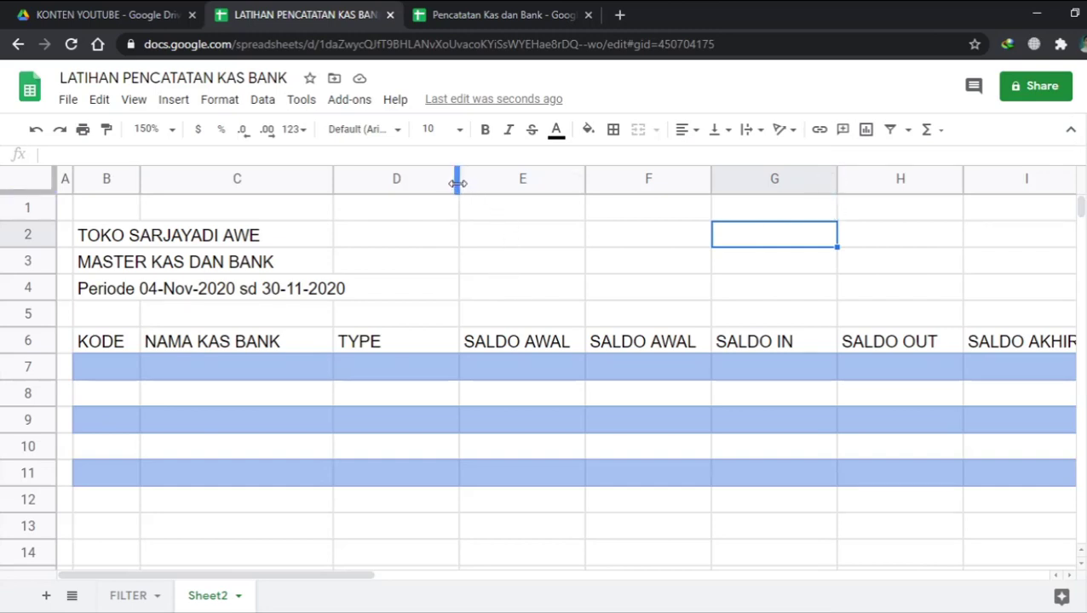
Step: Narrow the TYPE column D so that all headings through SALDO AKHIR fit in view
{"action": "left_click_drag", "start_coordinate": [459, 184], "coordinate": [420, 202]}
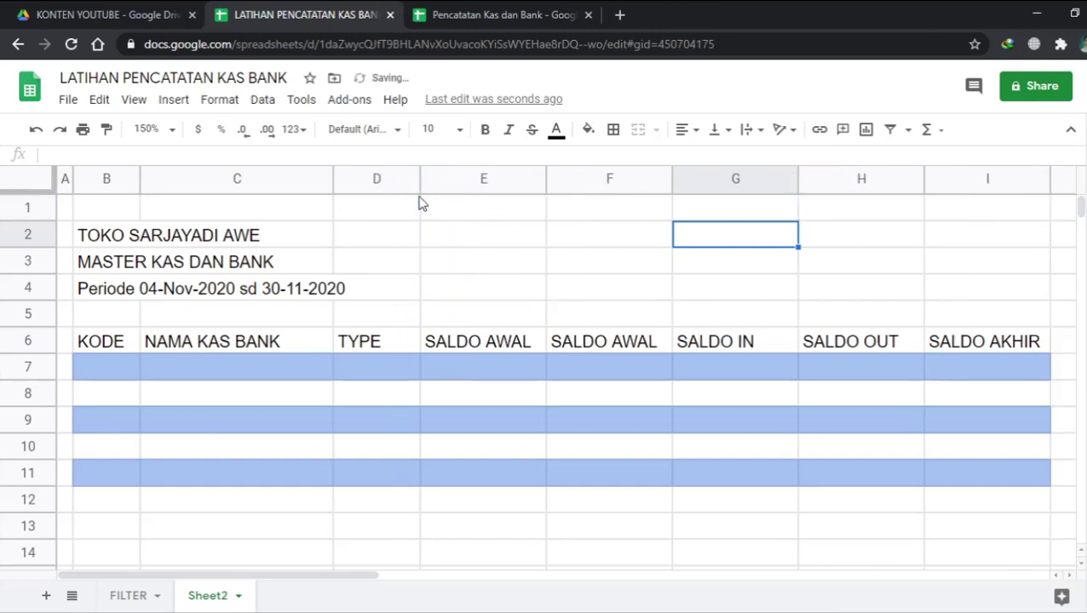
{"action": "left_click", "coordinate": [434, 377]}
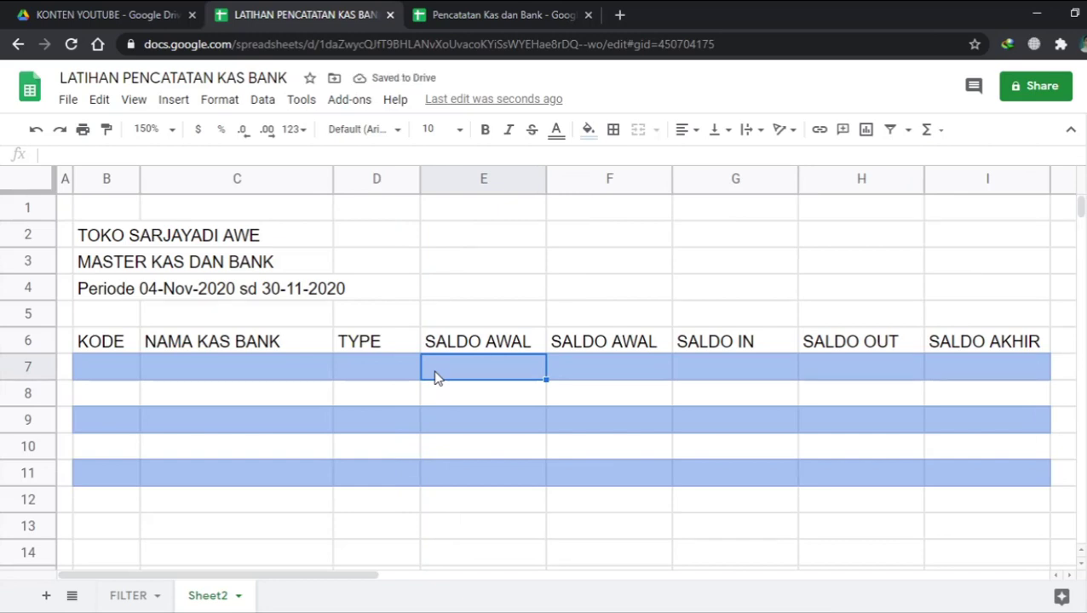
{"action": "left_click", "coordinate": [543, 293]}
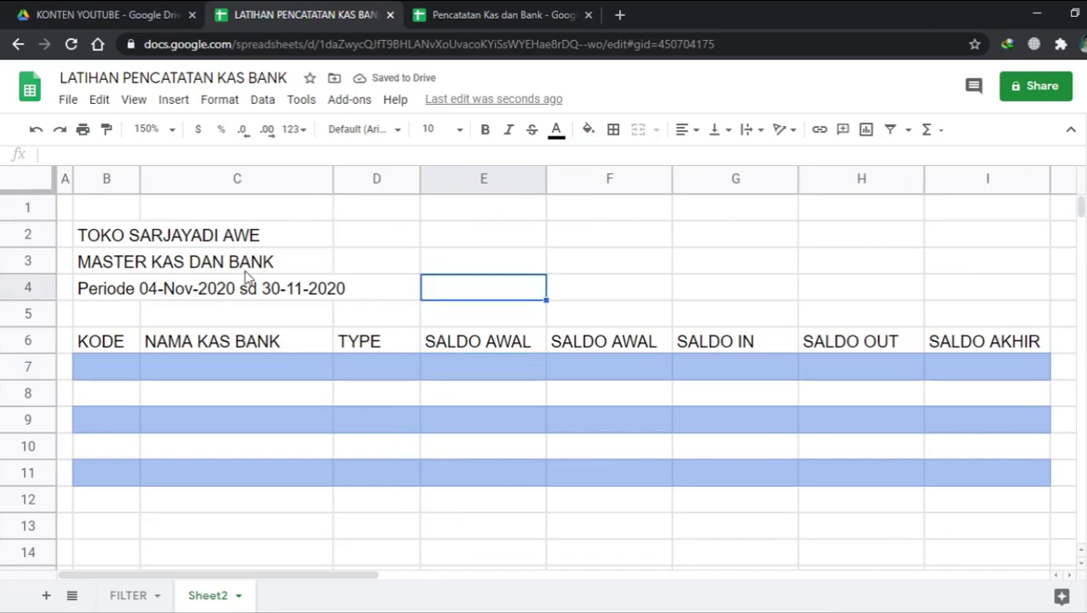
Step: Hide the gridlines on the cash and bank master sheet
{"action": "left_click", "coordinate": [148, 103]}
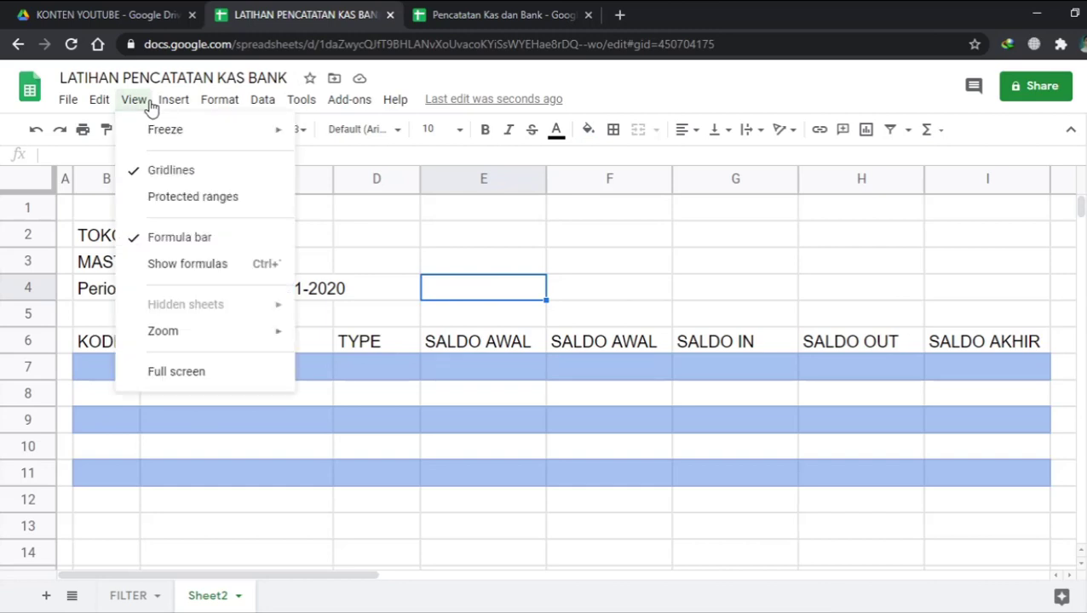
{"action": "left_click", "coordinate": [151, 170]}
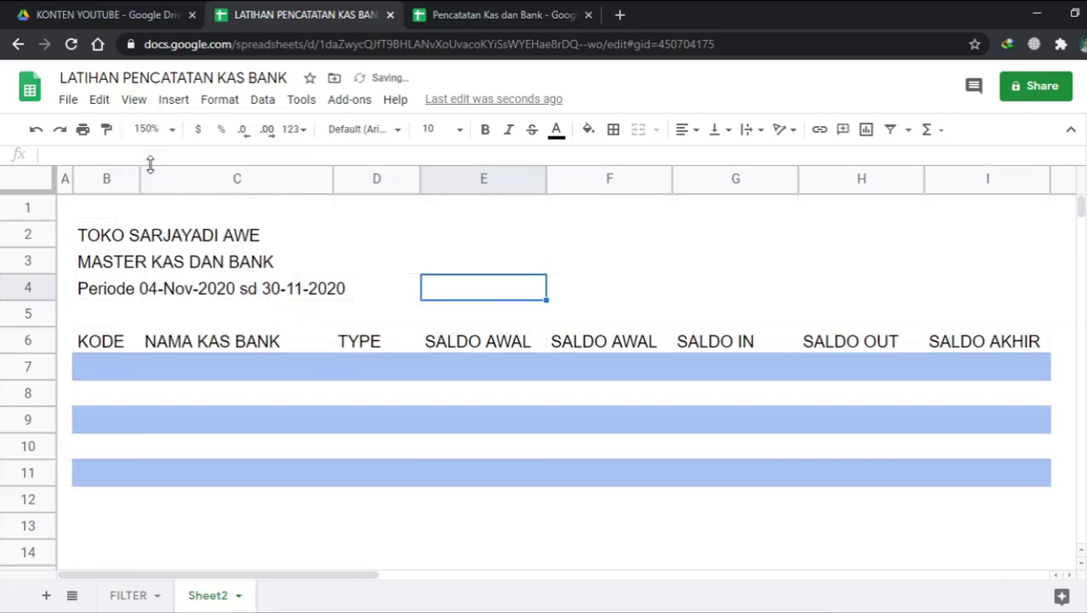
{"action": "left_click", "coordinate": [221, 404]}
{"action": "left_click", "coordinate": [192, 482]}
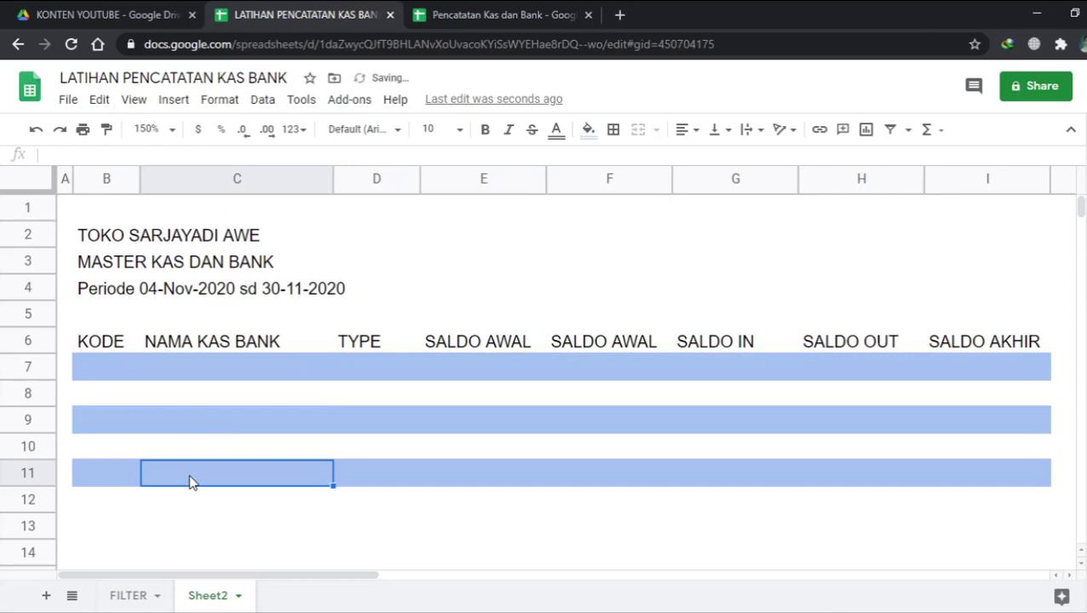
{"action": "left_click", "coordinate": [356, 393]}
Step: Apply light grey borders to all cells of the table range B6:I11
{"action": "left_click_drag", "start_coordinate": [82, 344], "coordinate": [833, 470]}
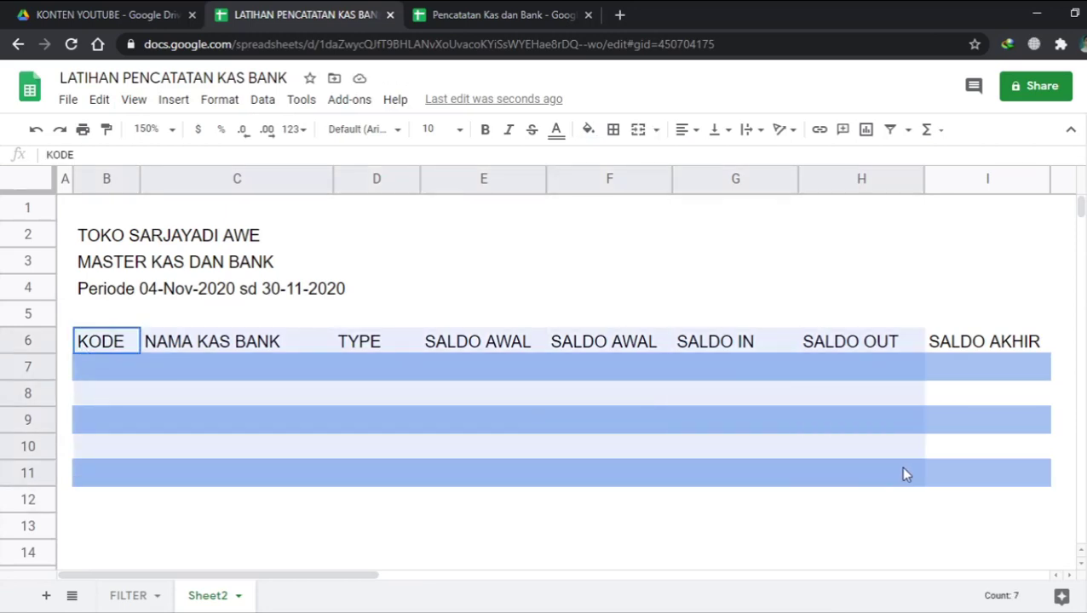
{"action": "left_click_drag", "start_coordinate": [906, 474], "coordinate": [977, 476]}
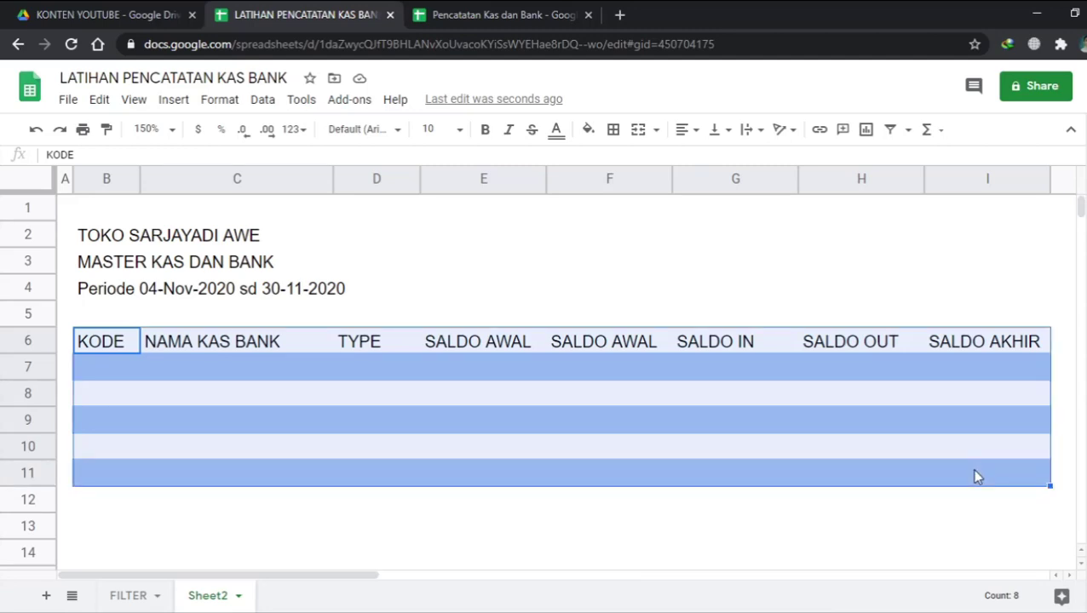
{"action": "left_click", "coordinate": [616, 133]}
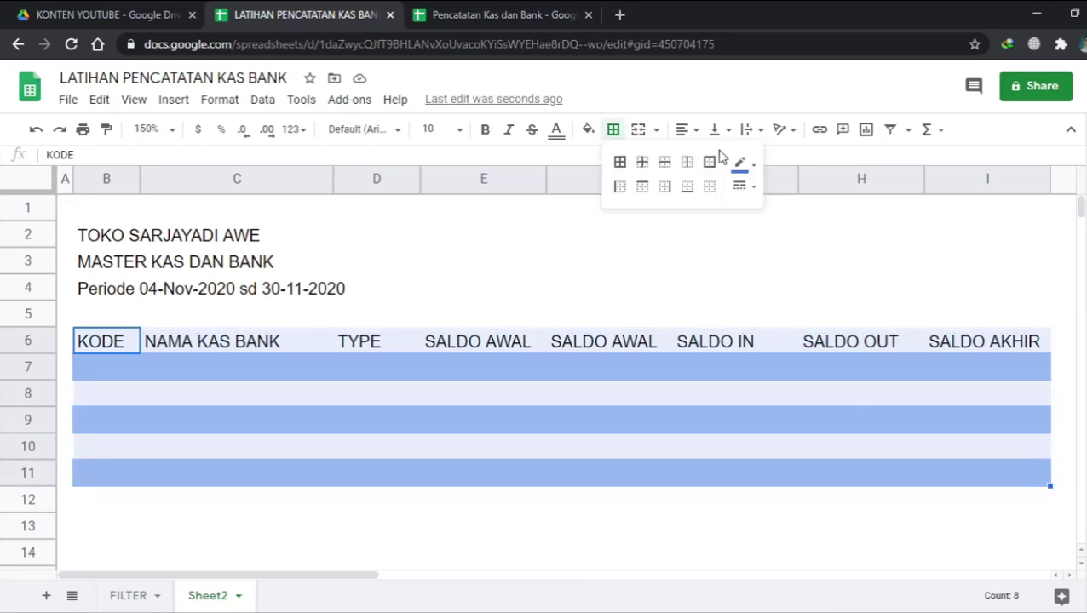
{"action": "left_click", "coordinate": [753, 168]}
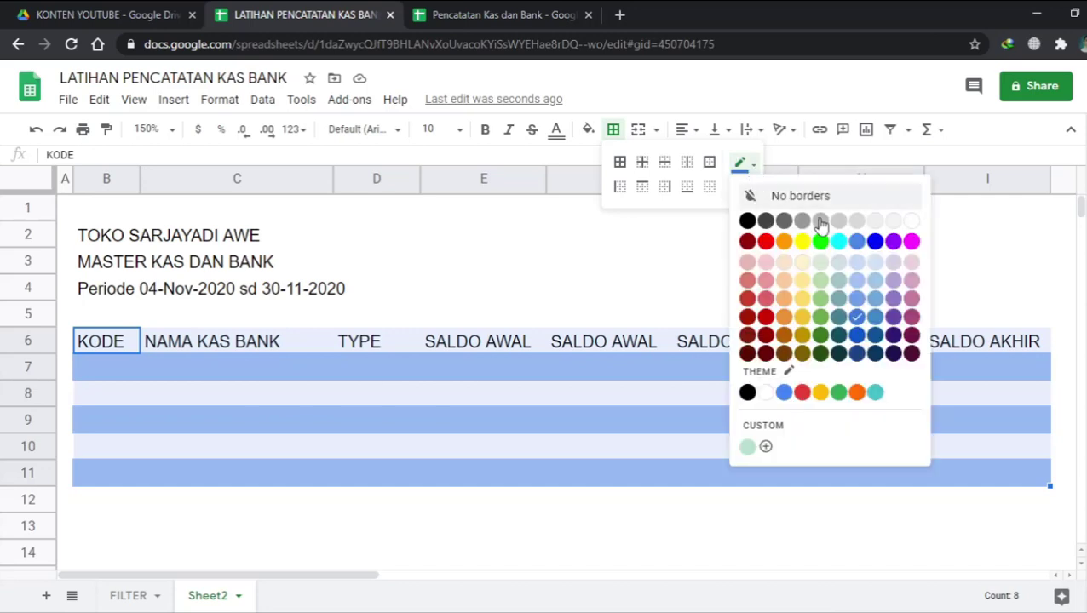
{"action": "left_click", "coordinate": [876, 224]}
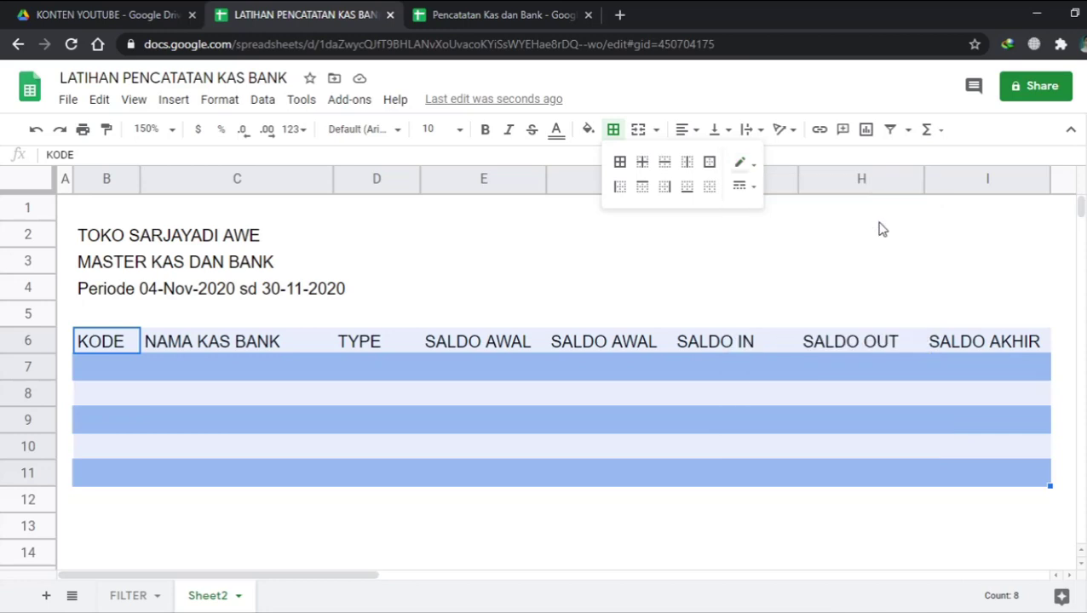
{"action": "left_click", "coordinate": [619, 164]}
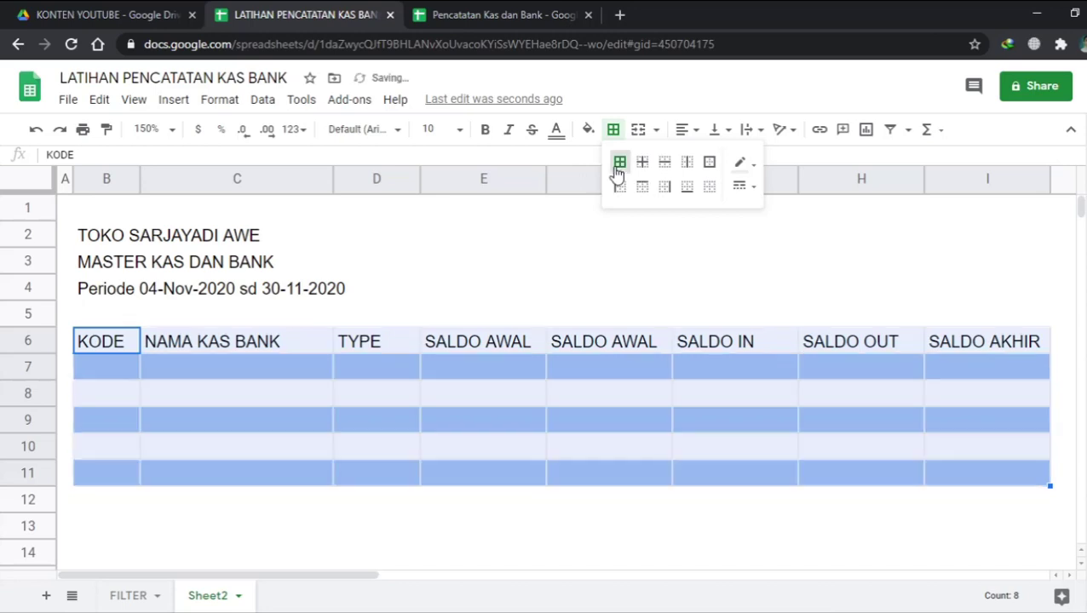
{"action": "left_click", "coordinate": [476, 458]}
{"action": "left_click", "coordinate": [407, 517]}
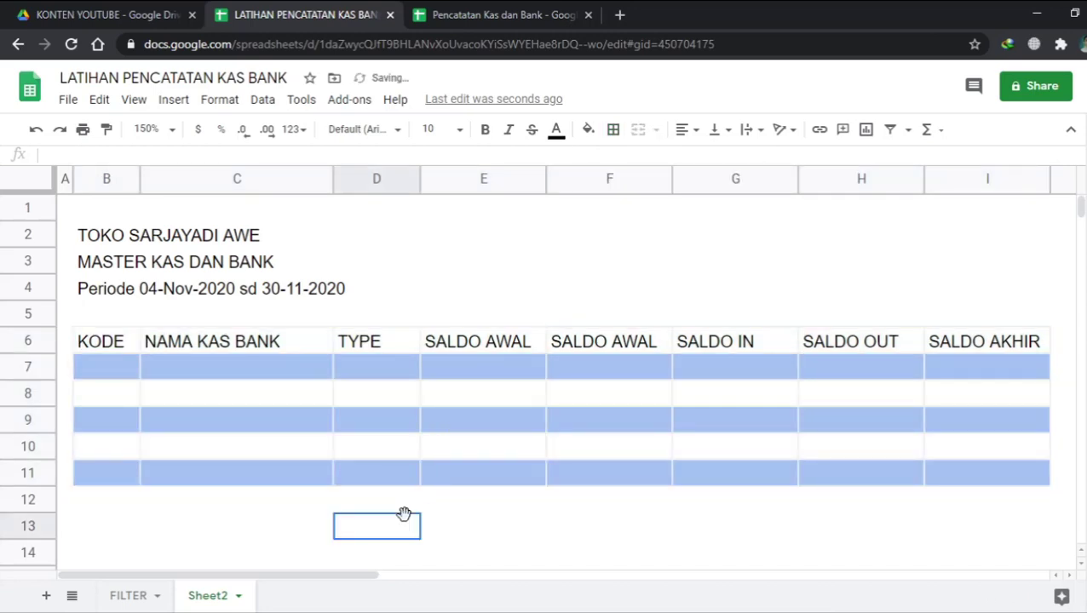
{"action": "left_click", "coordinate": [215, 426]}
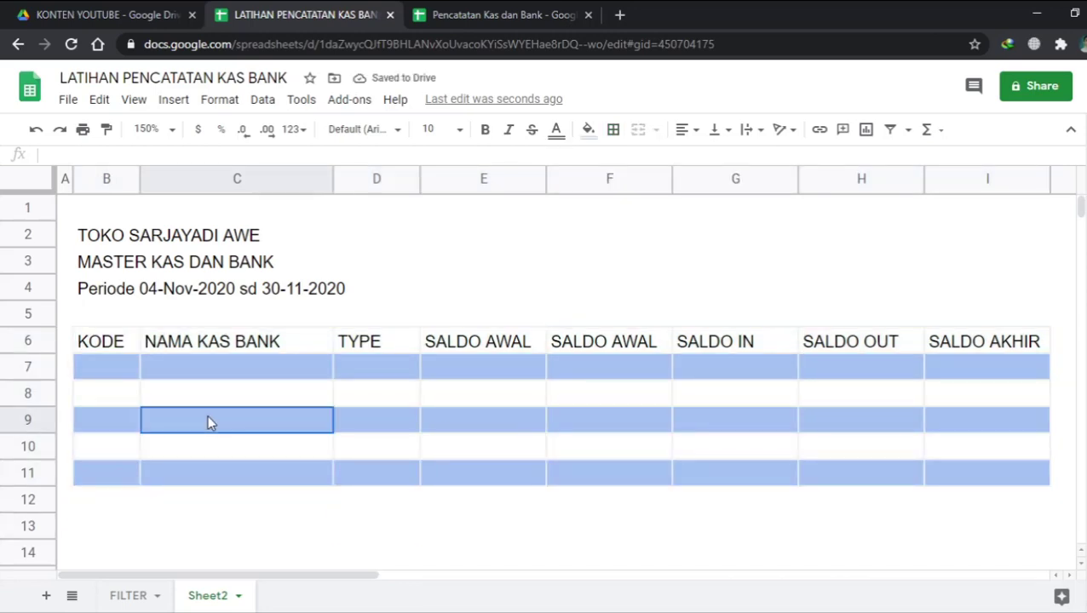
Step: Make the three title lines in B2:B4 bold
{"action": "left_click", "coordinate": [99, 399]}
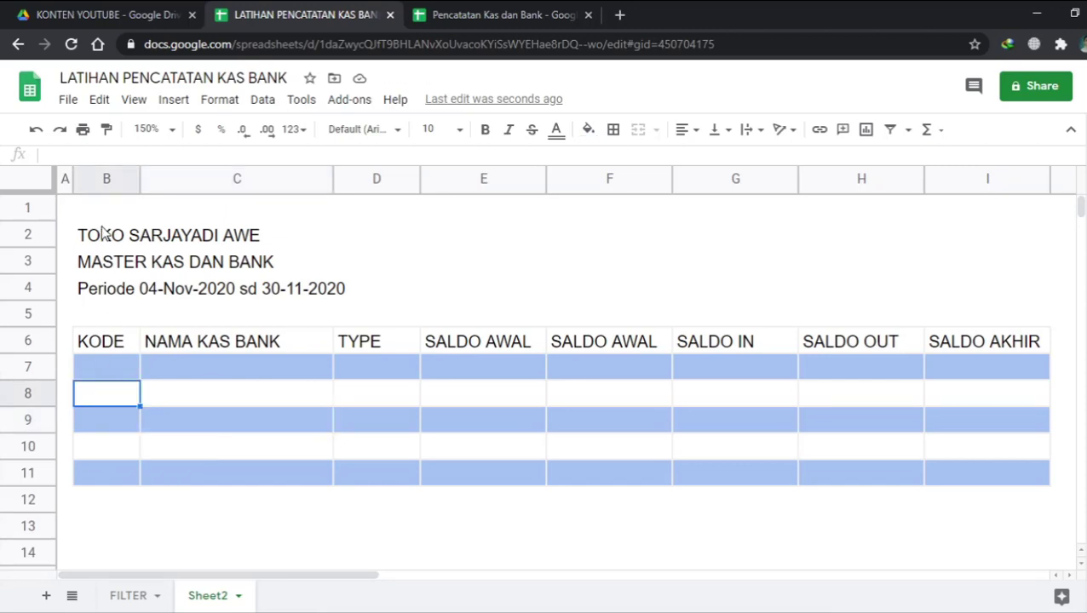
{"action": "left_click_drag", "start_coordinate": [103, 232], "coordinate": [98, 290]}
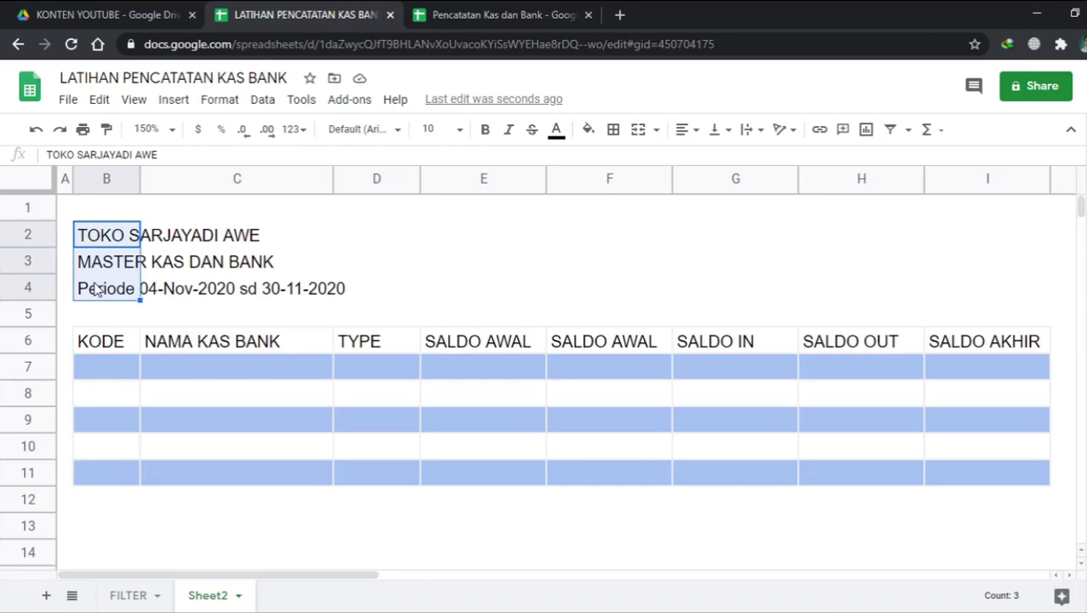
{"action": "left_click", "coordinate": [490, 143]}
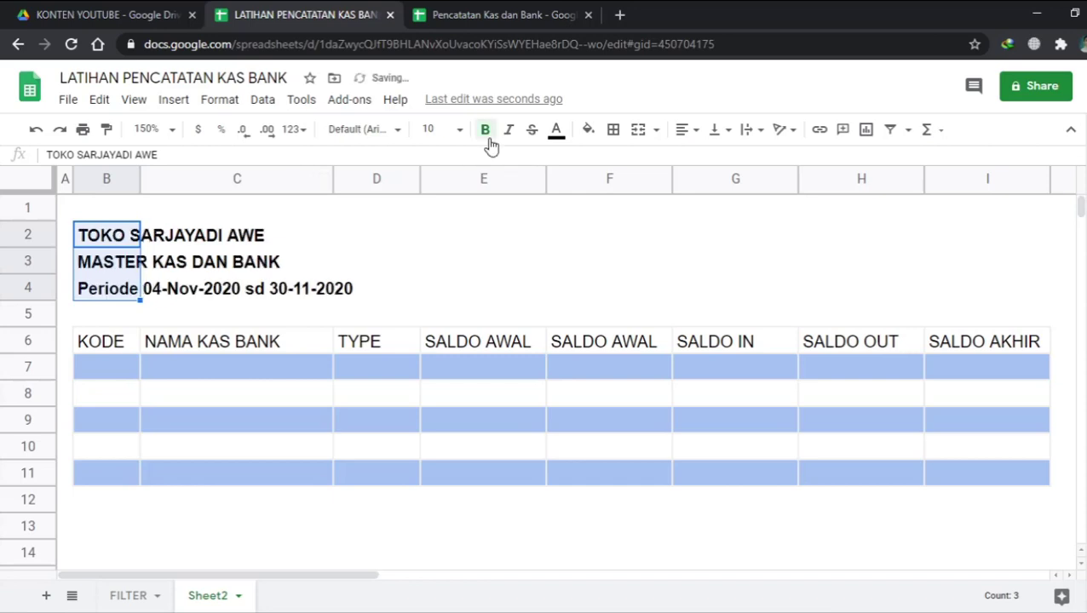
Step: Add a dark cornflower blue outer border around the title block B2:I4
{"action": "left_click", "coordinate": [115, 243]}
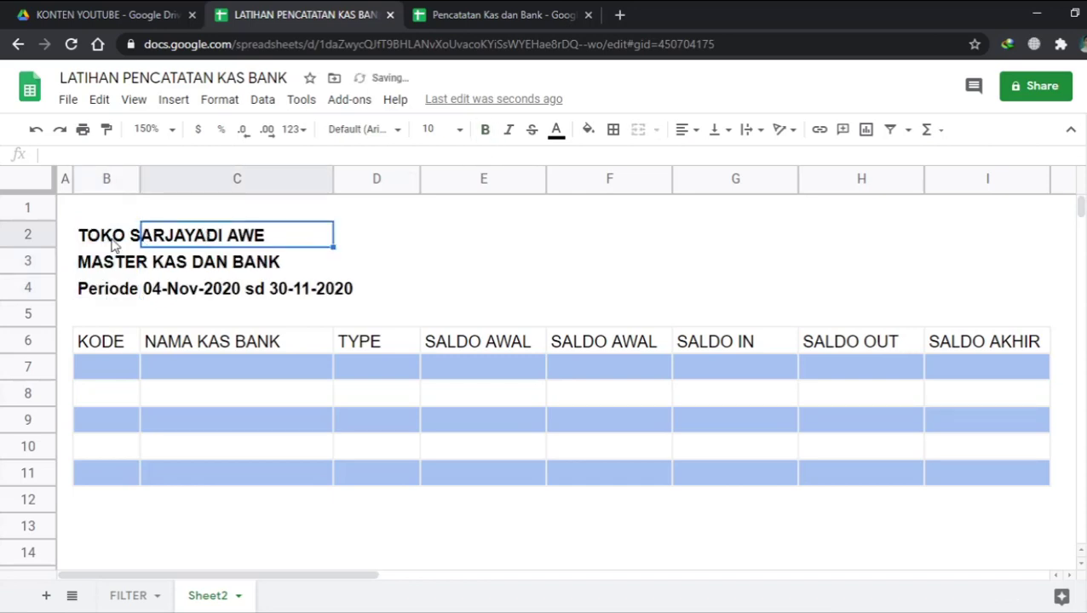
{"action": "key", "text": "shift+Right"}
{"action": "key", "text": "shift+Right"}
{"action": "key", "text": "shift+Right"}
{"action": "key", "text": "shift+Right"}
{"action": "key", "text": "shift+Right"}
{"action": "key", "text": "shift+Right"}
{"action": "key", "text": "shift+Right"}
{"action": "key", "text": "shift+Right"}
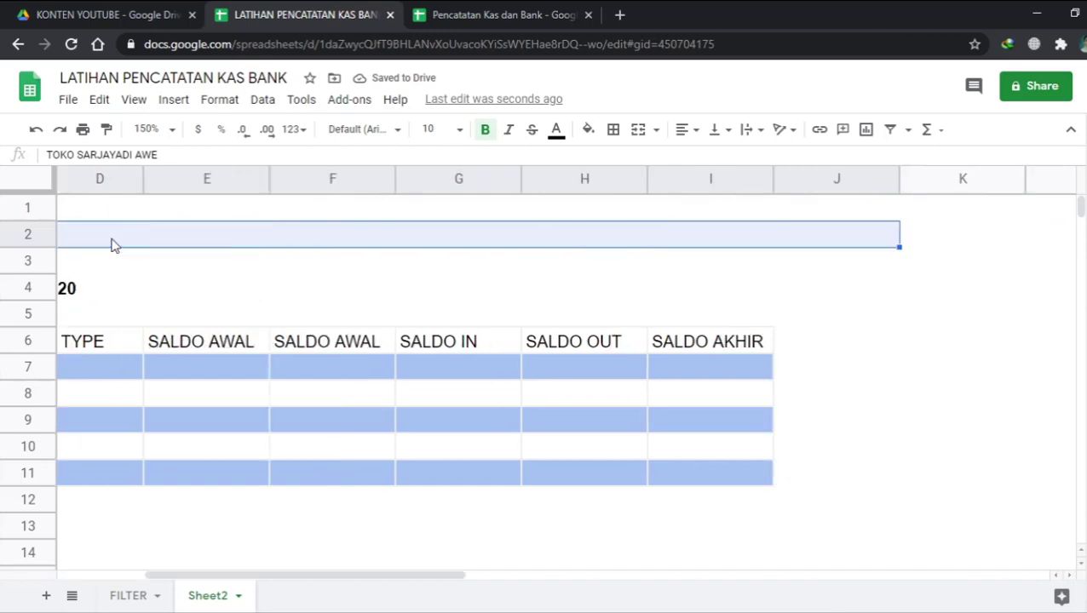
{"action": "key", "text": "shift+Left"}
{"action": "key", "text": "shift+Down"}
{"action": "key", "text": "shift+Down"}
{"action": "key", "text": "shift+Down"}
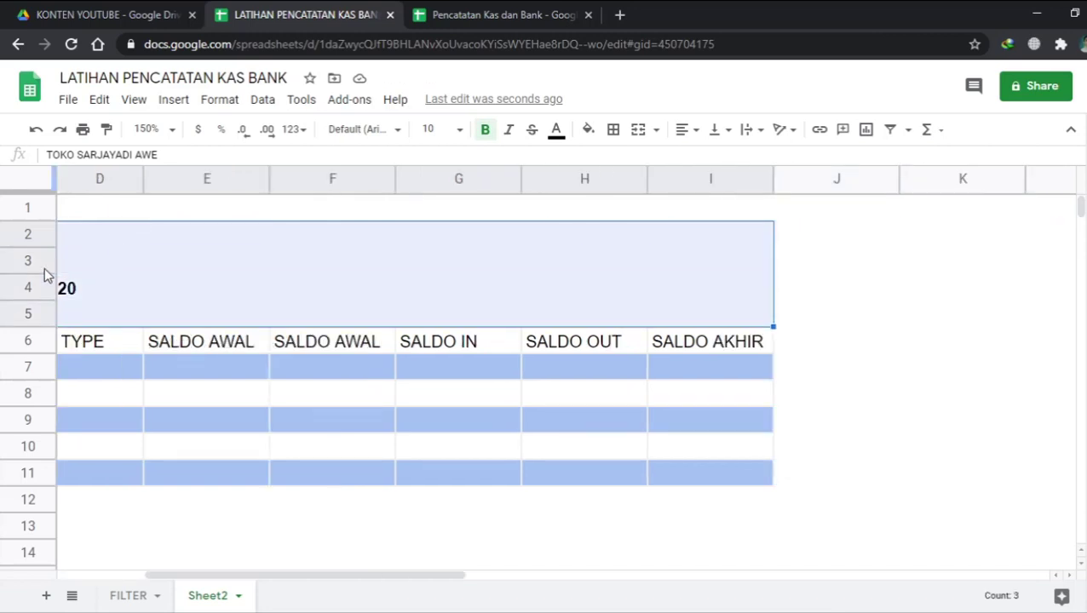
{"action": "scroll", "coordinate": [101, 345], "scroll_direction": "left", "scroll_amount": 3}
{"action": "key", "text": "shift+Up"}
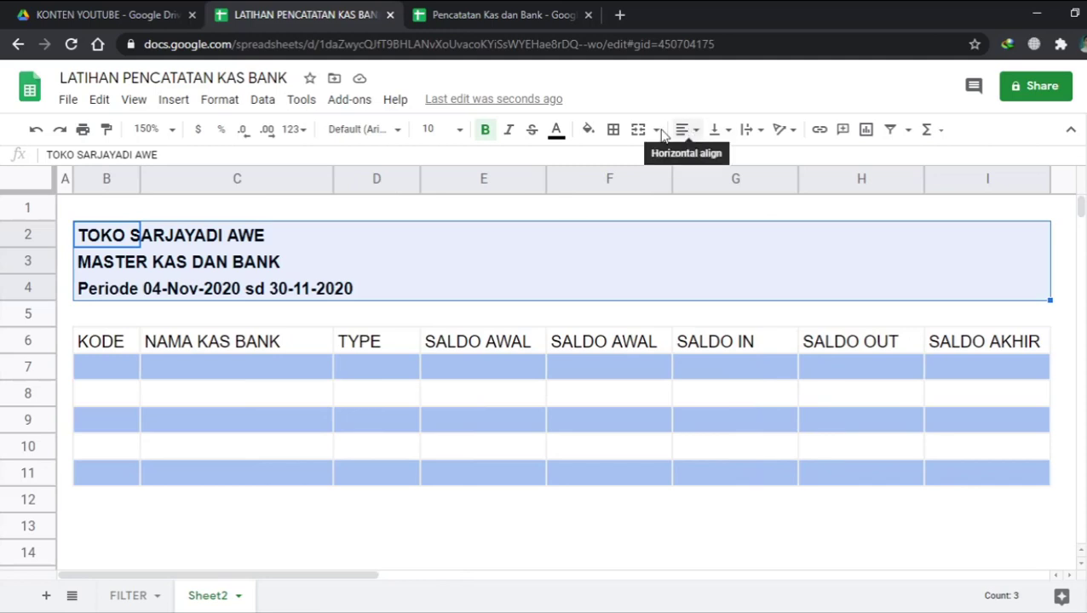
{"action": "left_click", "coordinate": [614, 130]}
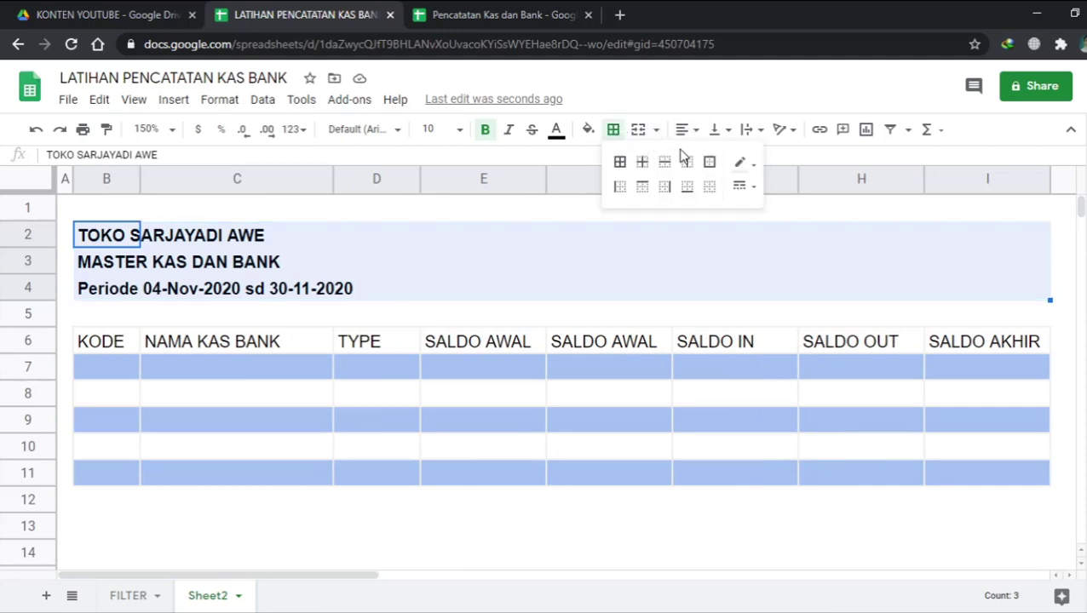
{"action": "left_click", "coordinate": [750, 174]}
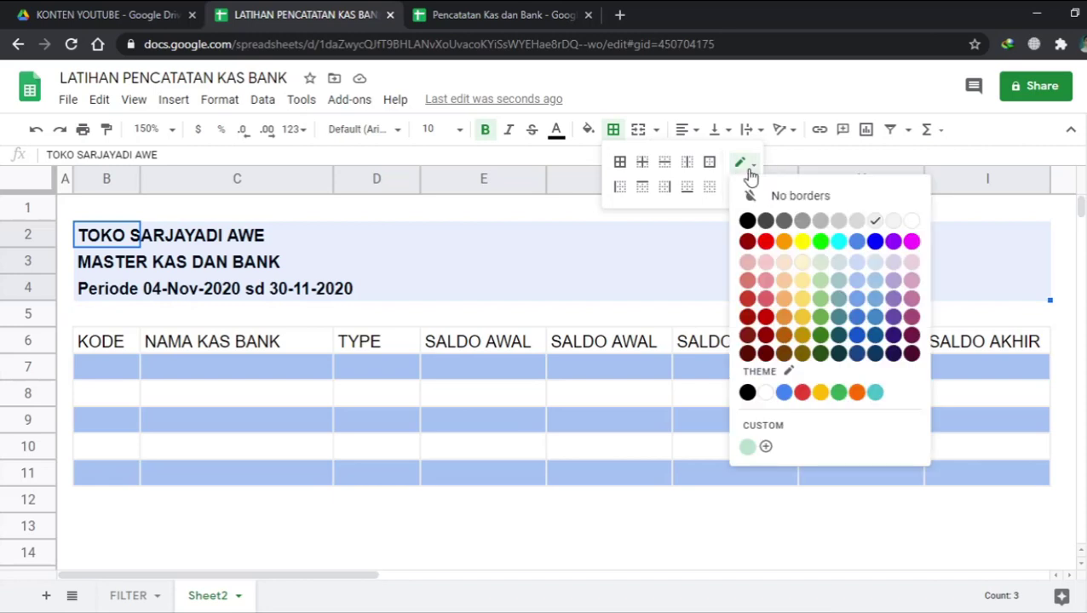
{"action": "left_click", "coordinate": [857, 317]}
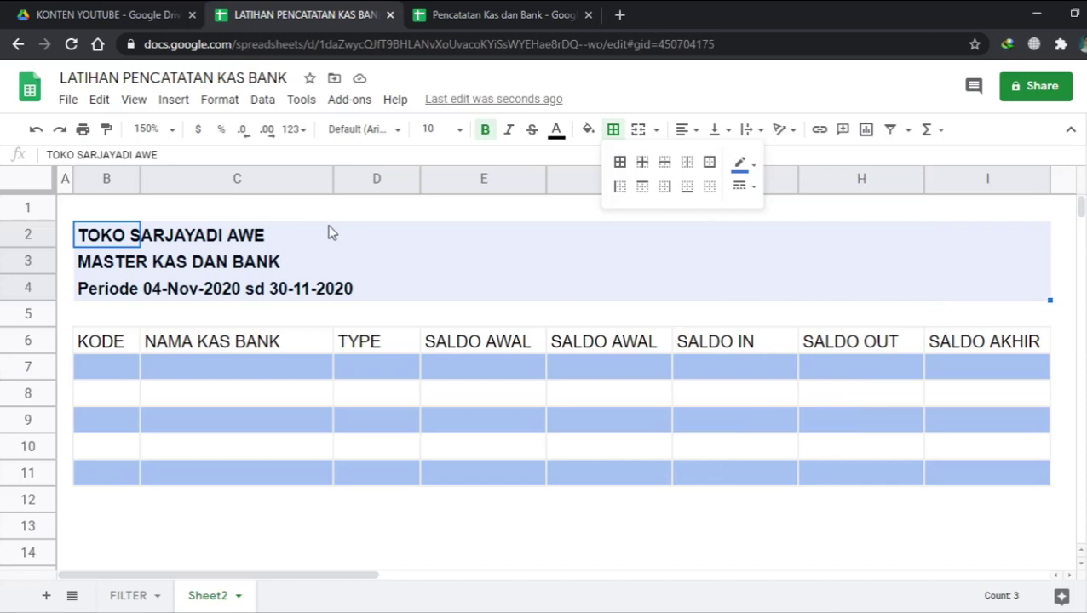
{"action": "left_click", "coordinate": [710, 165]}
{"action": "left_click", "coordinate": [527, 368]}
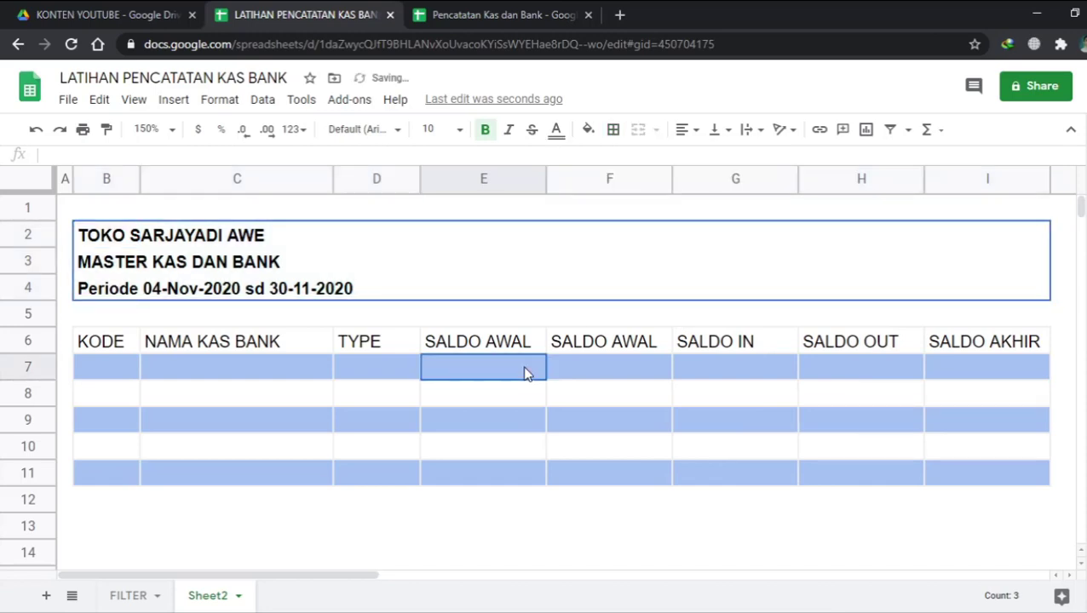
{"action": "left_click", "coordinate": [214, 433]}
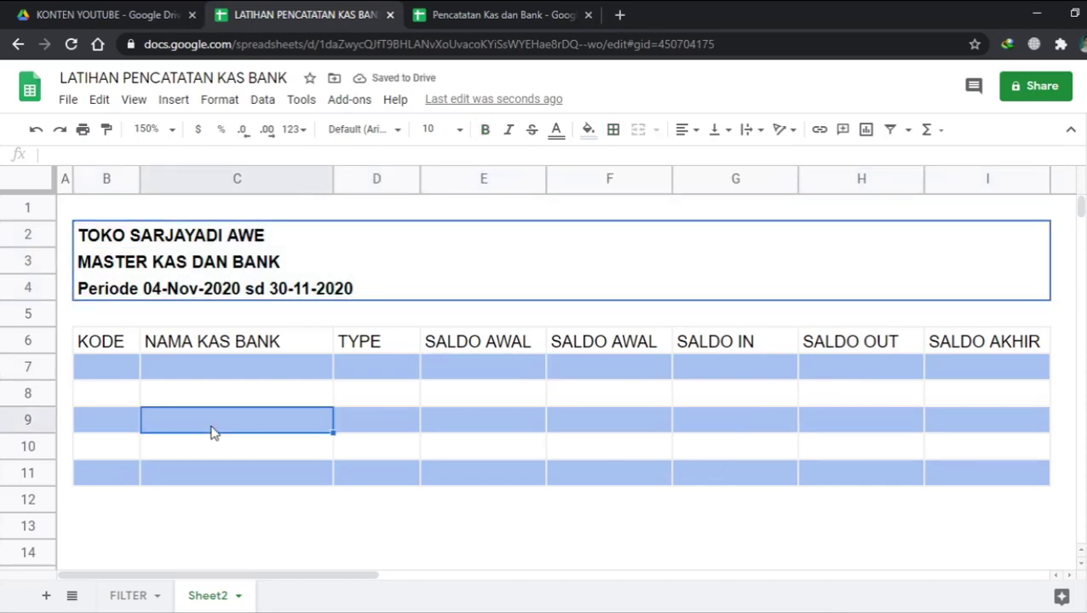
Step: Reduce the height of row 5 to narrow the gap between the title block and the table
{"action": "left_click", "coordinate": [83, 241]}
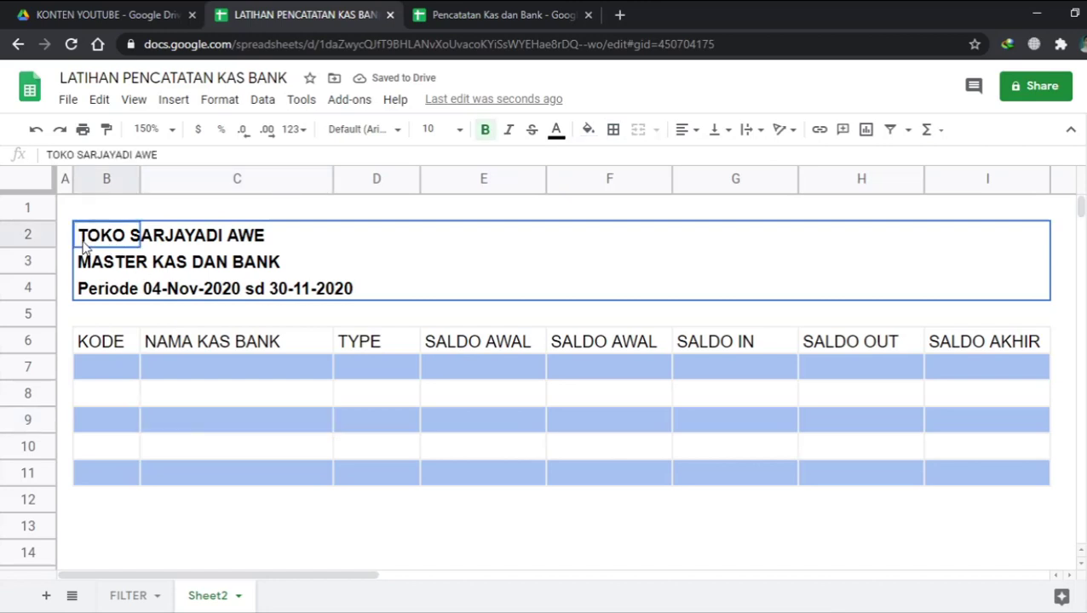
{"action": "left_click", "coordinate": [81, 314]}
{"action": "left_click_drag", "start_coordinate": [45, 323], "coordinate": [41, 312]}
{"action": "left_click", "coordinate": [168, 402]}
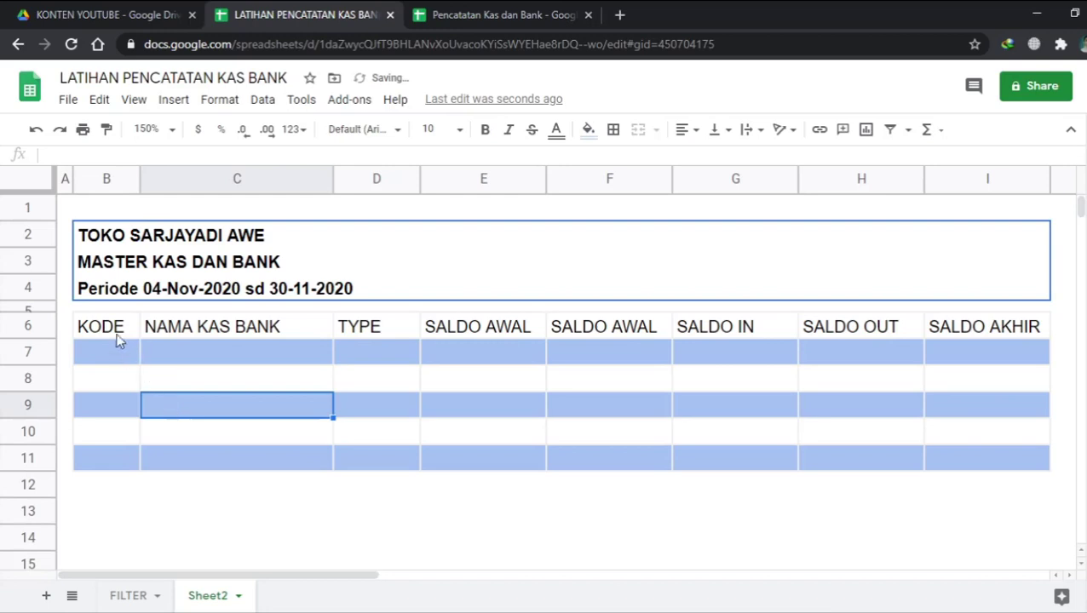
Step: Make the column headings in B6:I6 bold
{"action": "left_click_drag", "start_coordinate": [119, 339], "coordinate": [968, 338]}
{"action": "key", "text": "ctrl+b"}
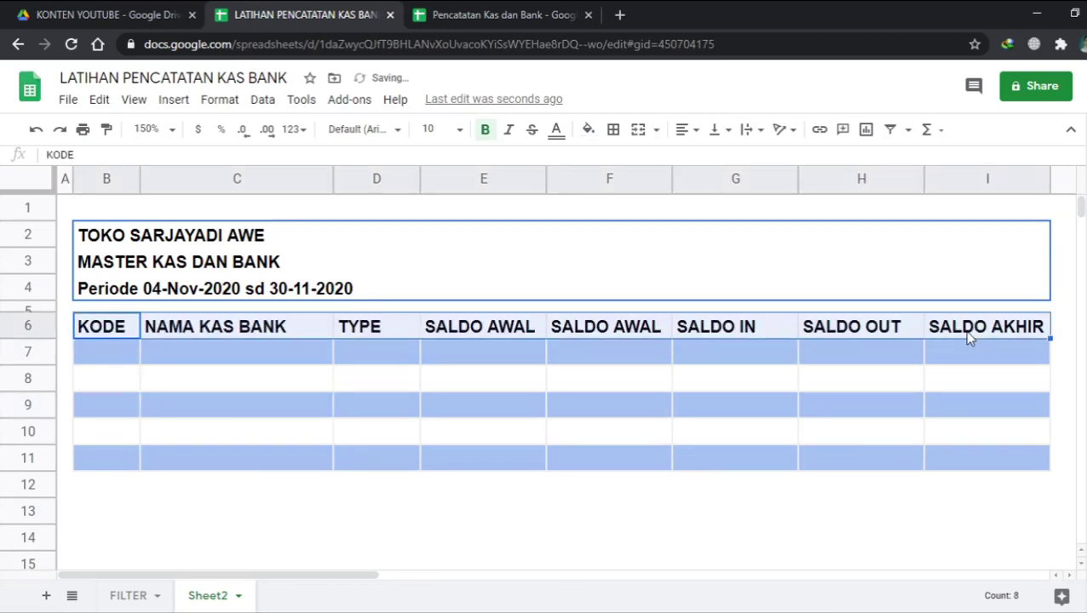
{"action": "left_click", "coordinate": [826, 415]}
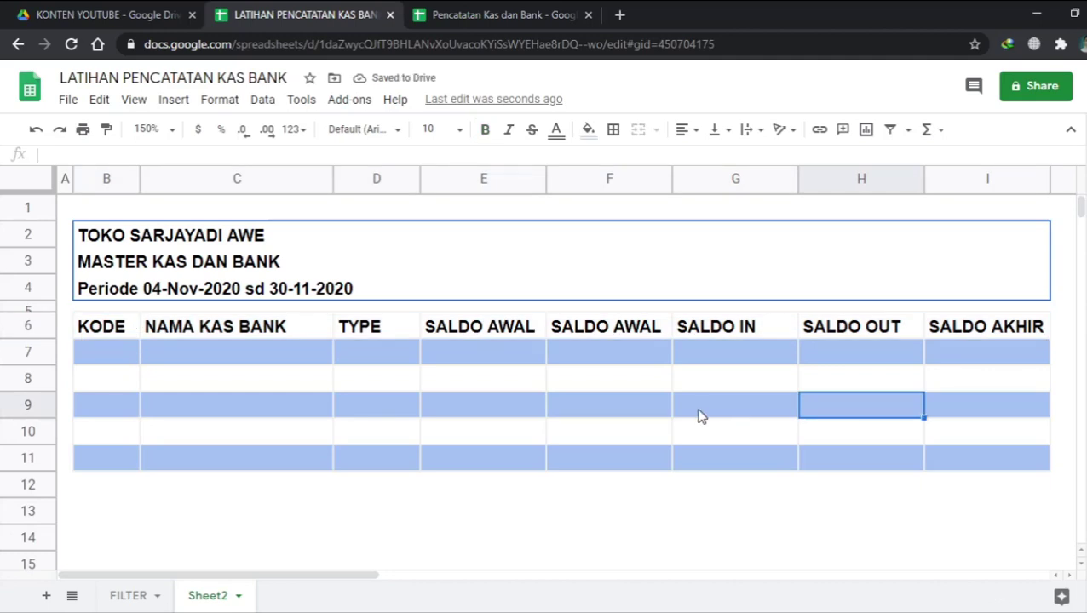
{"action": "left_click", "coordinate": [294, 402]}
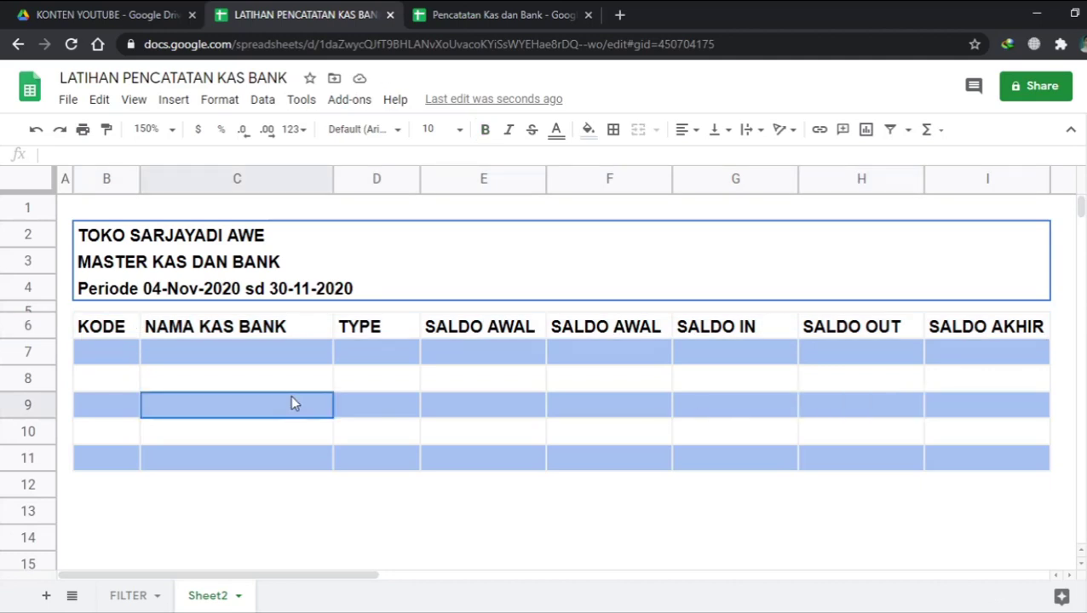
Step: Extend the table's banding and borders by copying row B11:I11 into rows 12 to 14
{"action": "left_click", "coordinate": [126, 463]}
{"action": "key", "text": "shift+Right"}
{"action": "key", "text": "shift+Right"}
{"action": "key", "text": "shift+Right"}
{"action": "key", "text": "shift+Right"}
{"action": "key", "text": "shift+Right"}
{"action": "key", "text": "shift+Right"}
{"action": "key", "text": "shift+Right"}
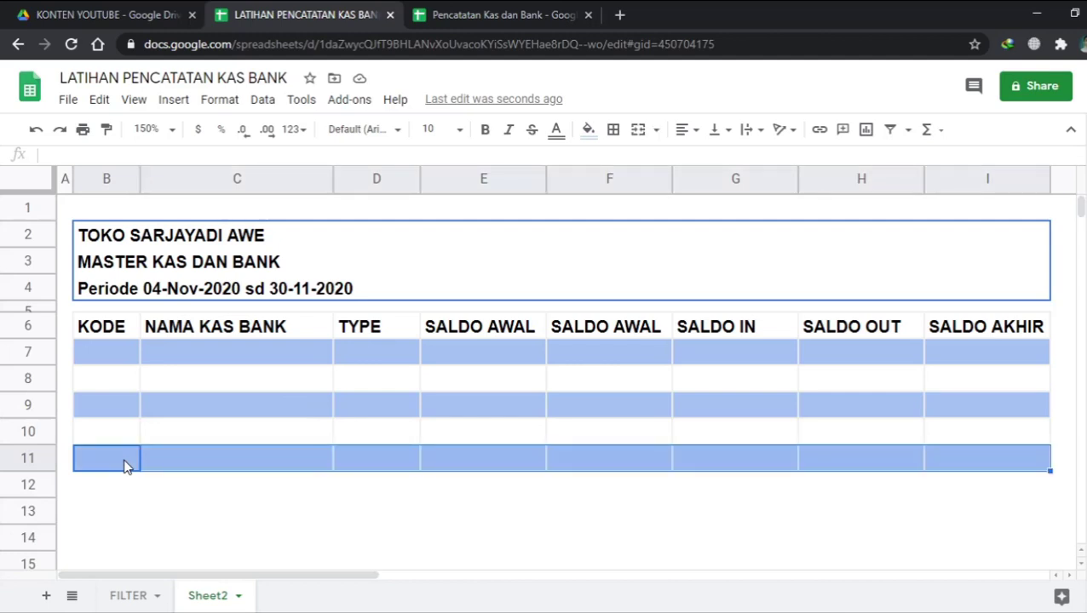
{"action": "key", "text": "ctrl+c"}
{"action": "key", "text": "Down"}
{"action": "key", "text": "shift+Down"}
{"action": "key", "text": "shift+Down"}
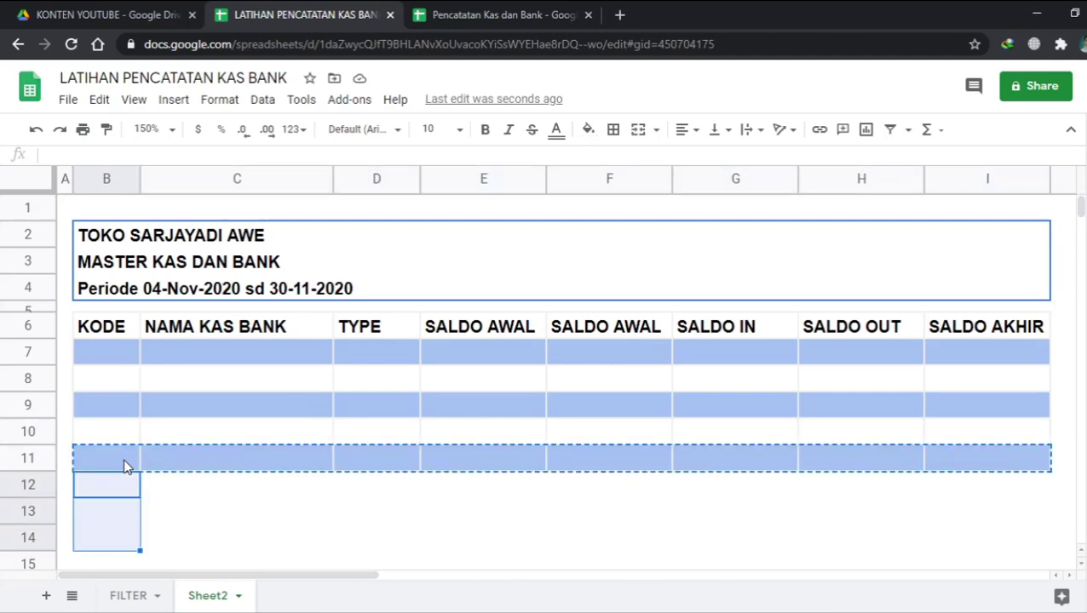
{"action": "key", "text": "ctrl+v"}
{"action": "left_click", "coordinate": [330, 439]}
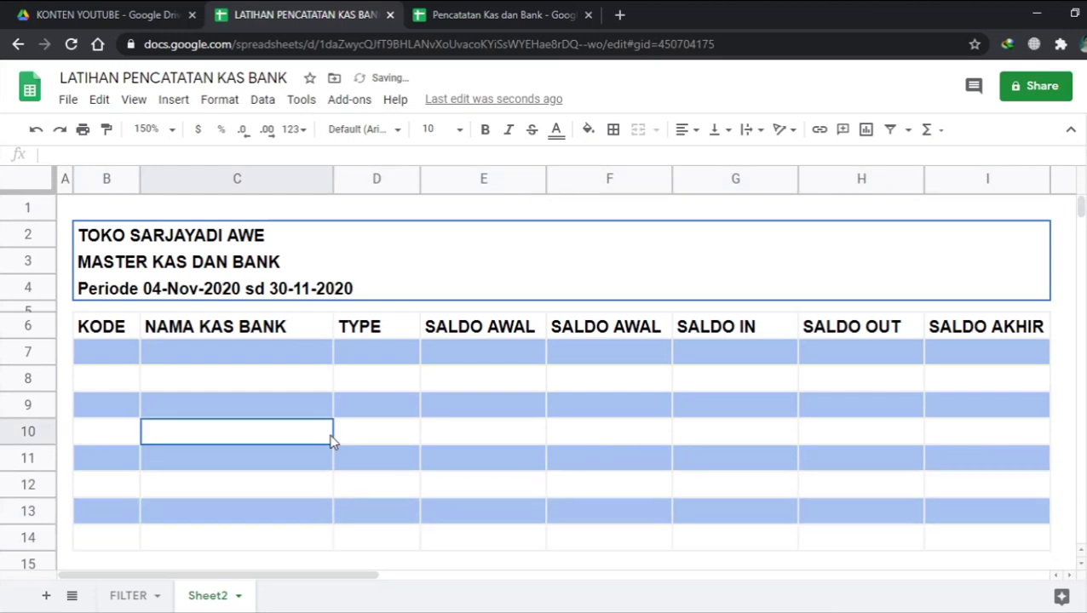
Step: Enter the label TOTAL in cell B14 of the table's last row
{"action": "left_click", "coordinate": [100, 544]}
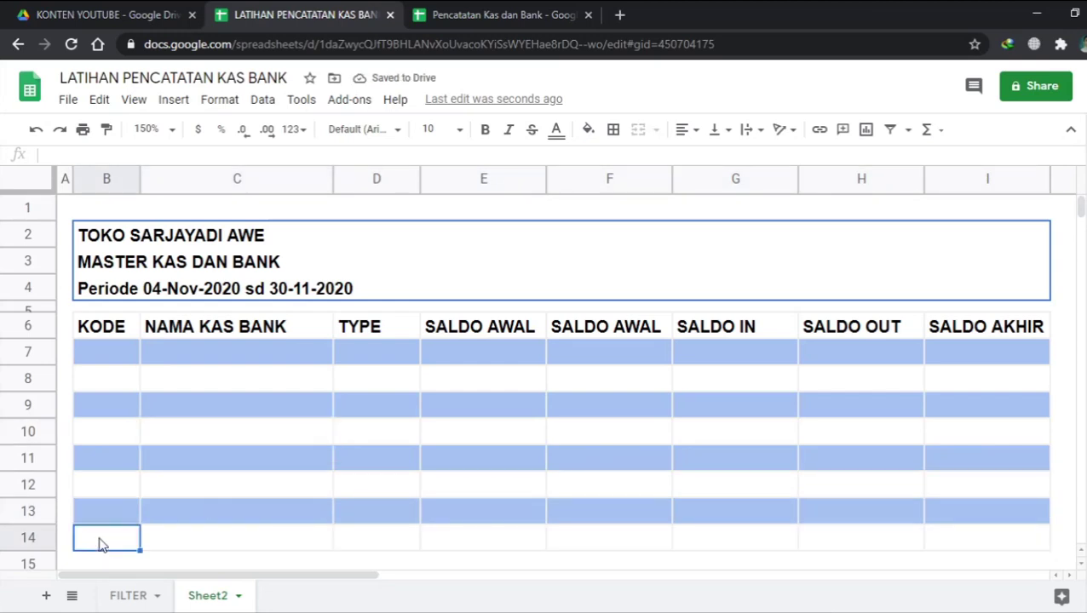
{"action": "type", "text": "TOTAL"}
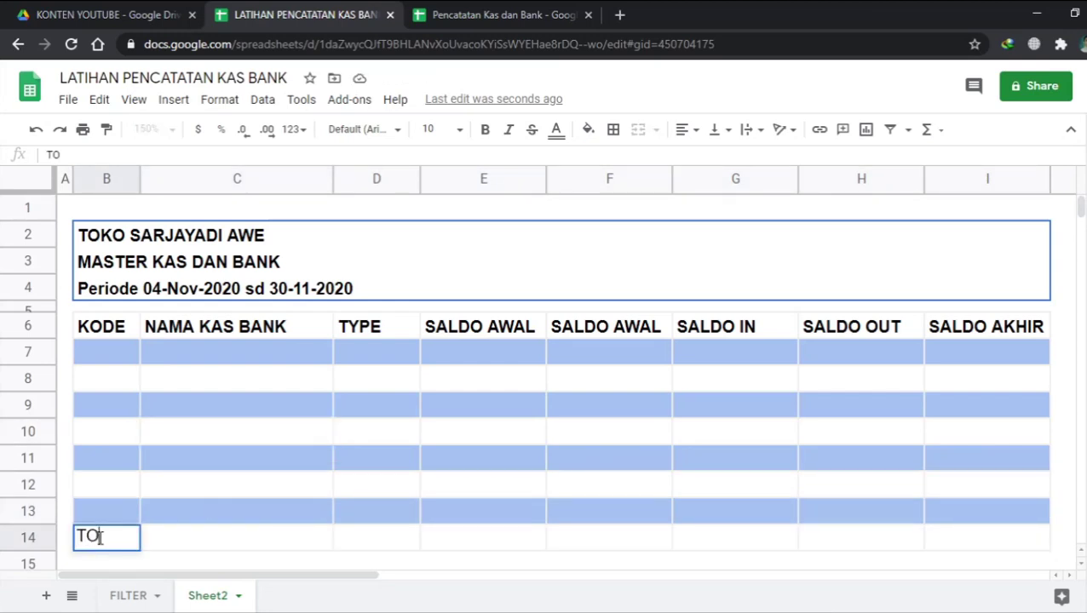
{"action": "key", "text": "Return"}
Step: Merge cells B14:D14 so the TOTAL label spans the code, name and type columns
{"action": "key", "text": "Up"}
{"action": "key", "text": "Up"}
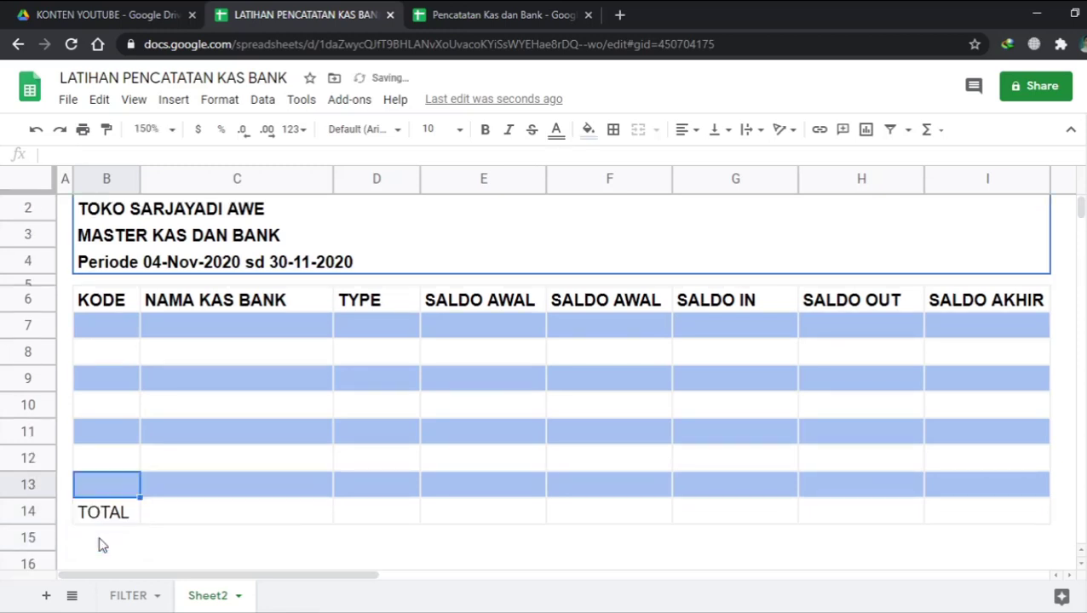
{"action": "key", "text": "Down"}
{"action": "key", "text": "shift+Right"}
{"action": "key", "text": "shift+Right"}
{"action": "key", "text": "shift+Right"}
{"action": "key", "text": "shift+Right"}
{"action": "key", "text": "shift+Right"}
{"action": "key", "text": "shift+Right"}
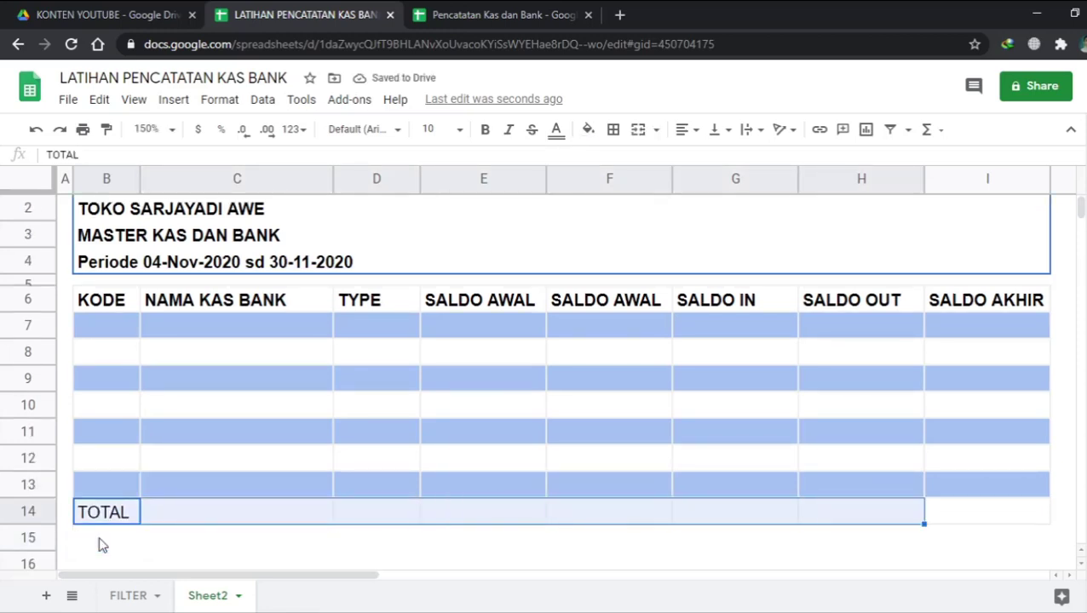
{"action": "key", "text": "shift+Left"}
{"action": "key", "text": "shift+Left"}
{"action": "key", "text": "shift+Left"}
{"action": "key", "text": "shift+Left"}
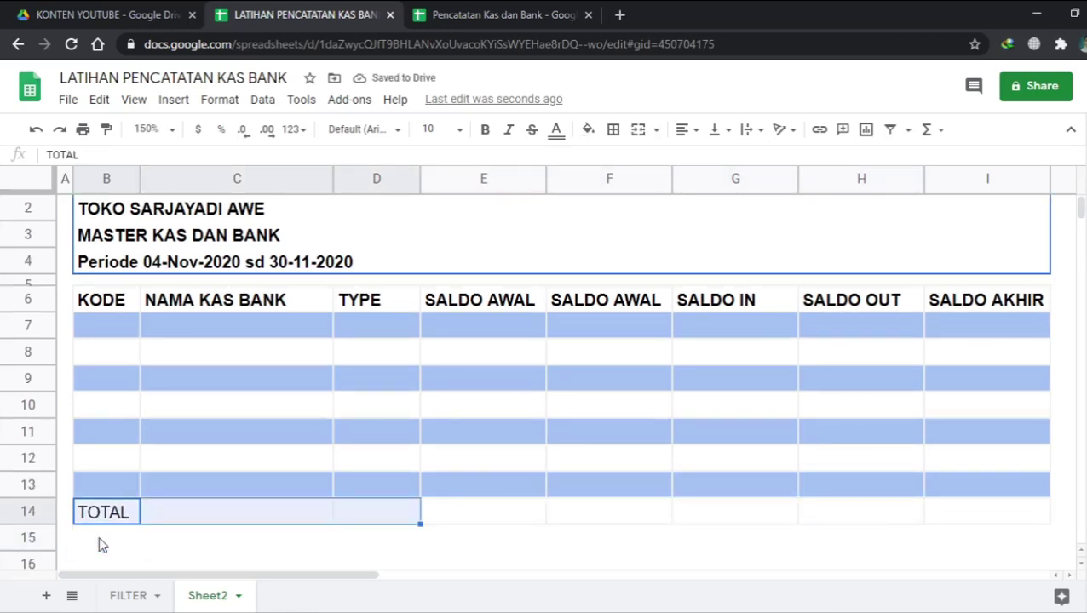
{"action": "left_click", "coordinate": [614, 132]}
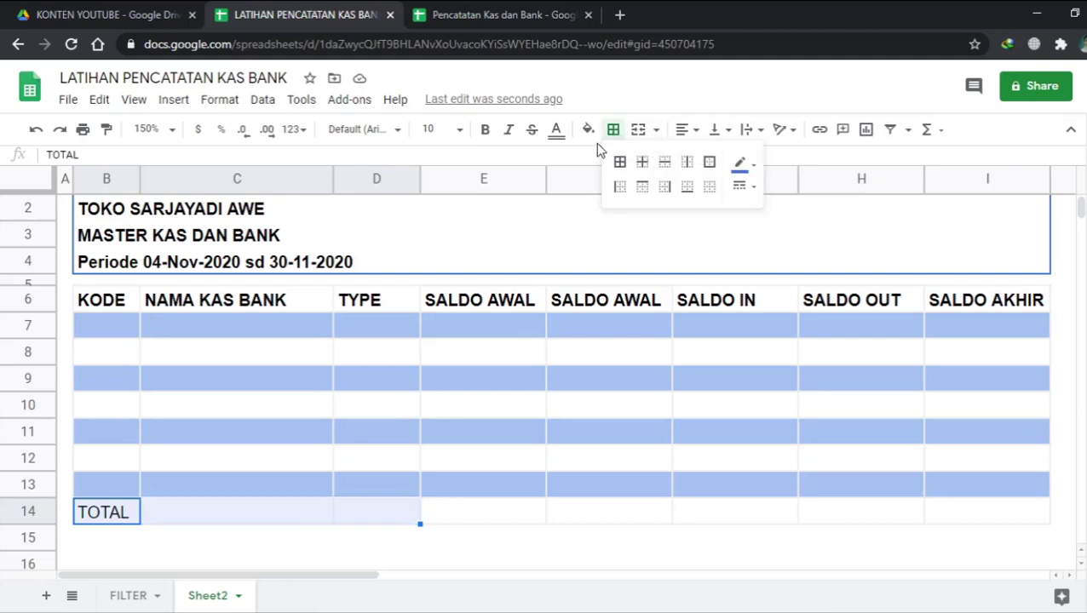
{"action": "left_click", "coordinate": [640, 134]}
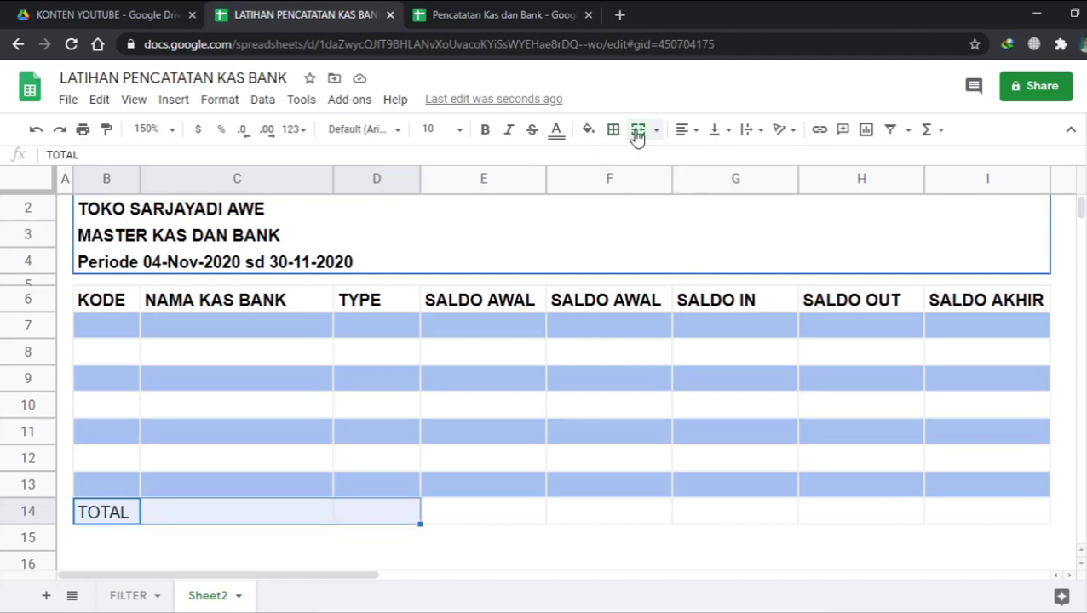
{"action": "left_click", "coordinate": [562, 412]}
{"action": "left_click", "coordinate": [359, 511]}
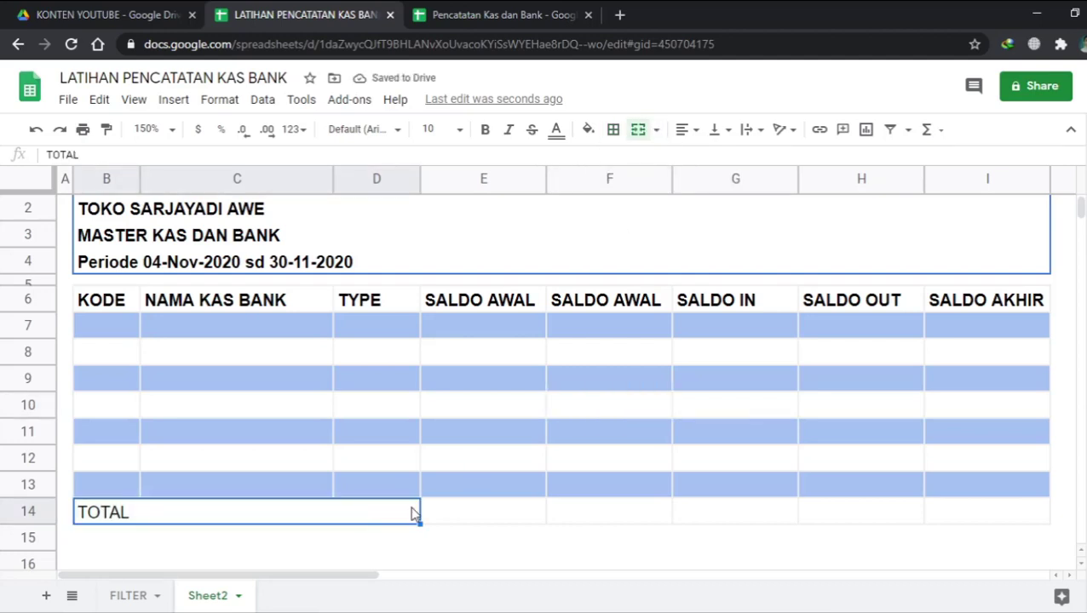
{"action": "left_click", "coordinate": [477, 511]}
{"action": "left_click", "coordinate": [590, 412]}
{"action": "scroll", "coordinate": [592, 413], "scroll_direction": "up", "scroll_amount": 1}
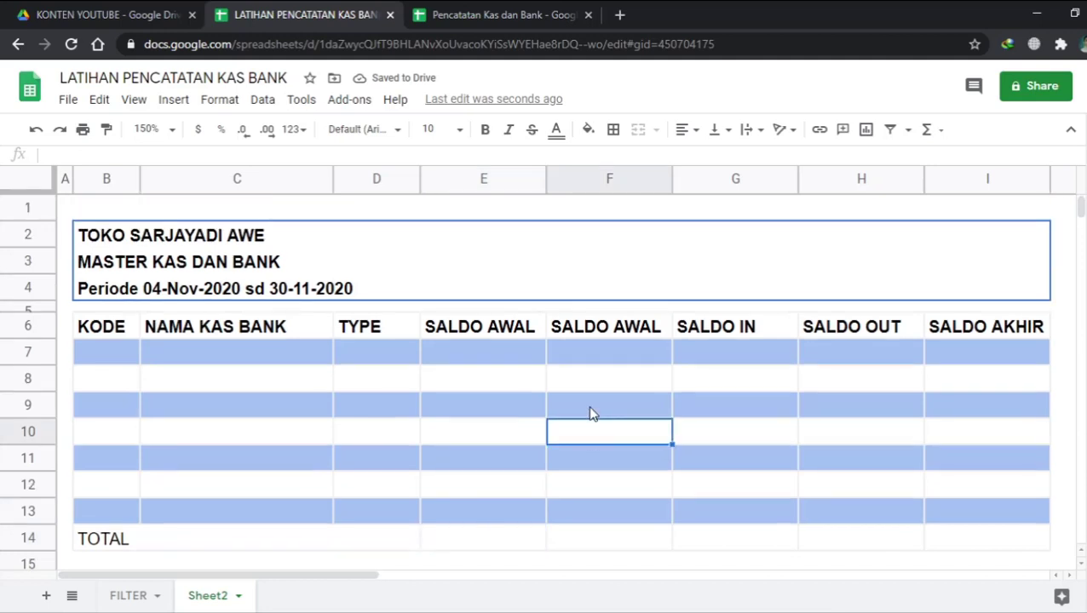
Step: Add data validation to cell D7 with a dropdown list of the items Kas and Bank
{"action": "left_click", "coordinate": [385, 356]}
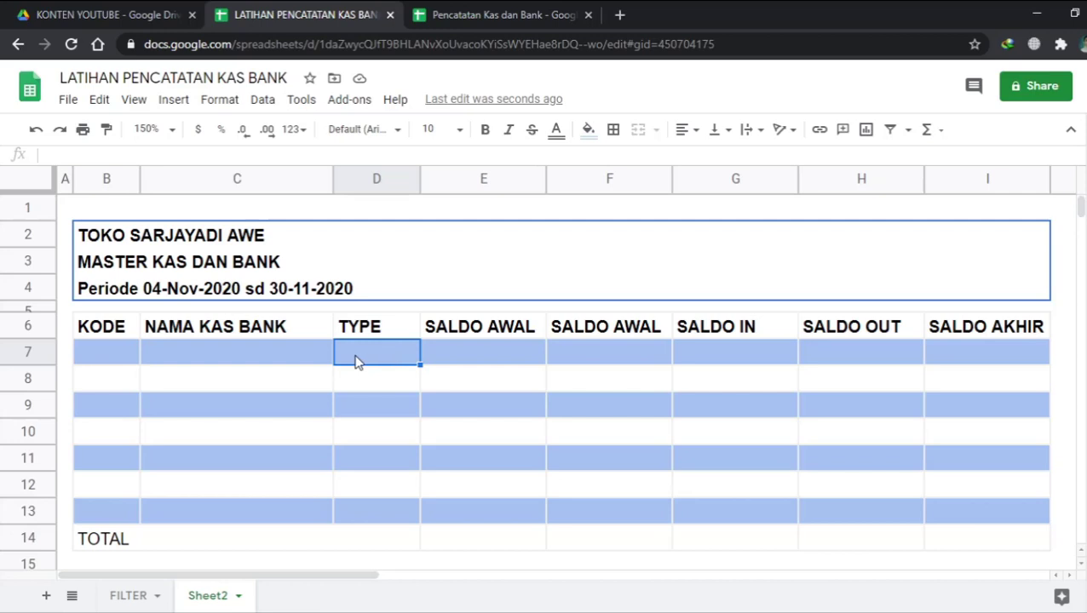
{"action": "right_click", "coordinate": [374, 360]}
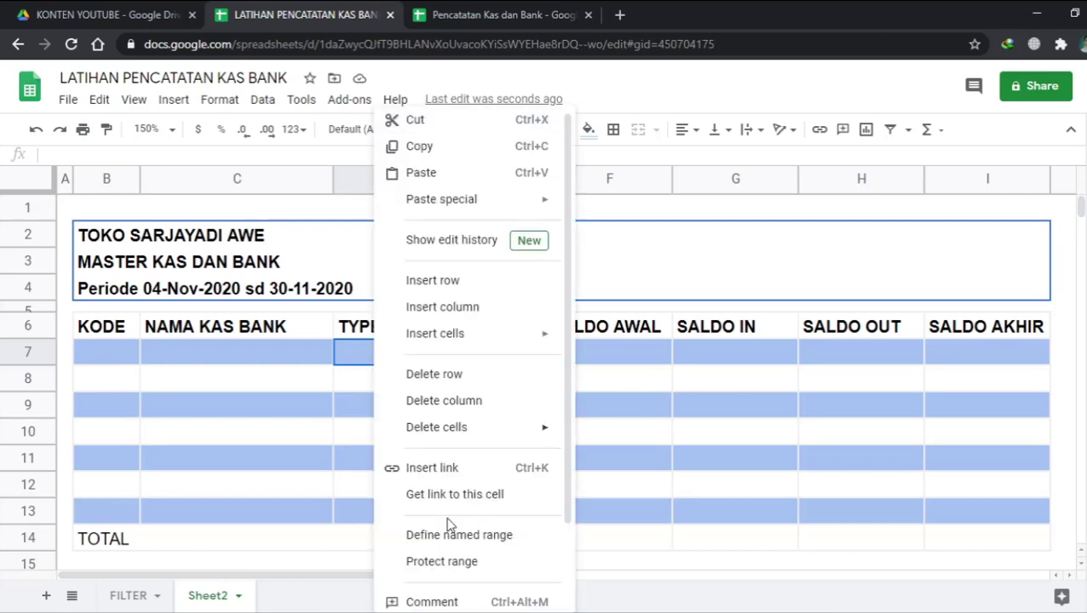
{"action": "scroll", "coordinate": [449, 524], "scroll_direction": "down", "scroll_amount": 1}
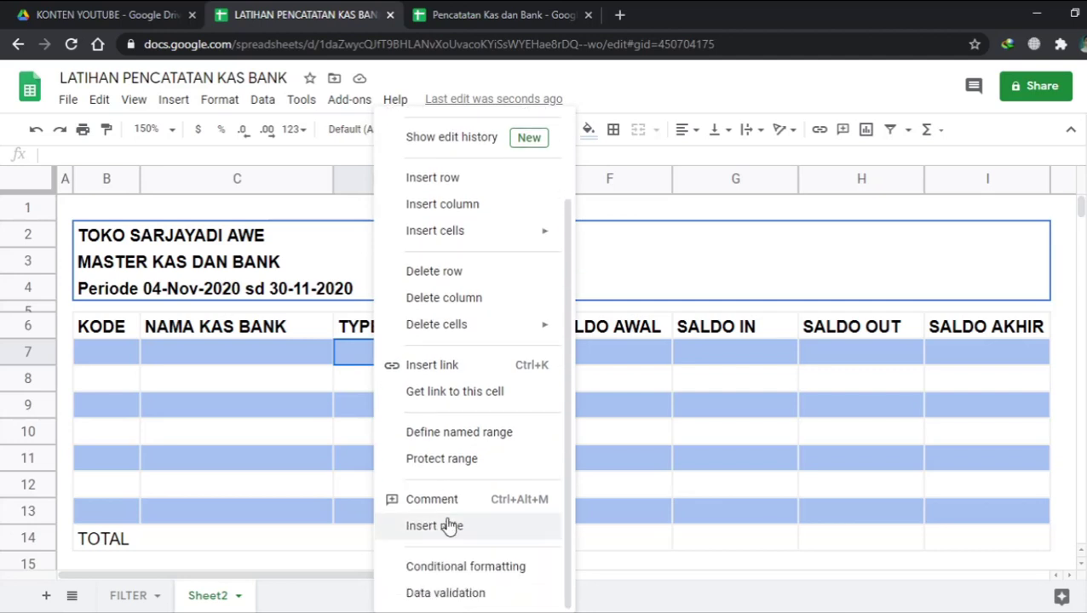
{"action": "left_click", "coordinate": [451, 594]}
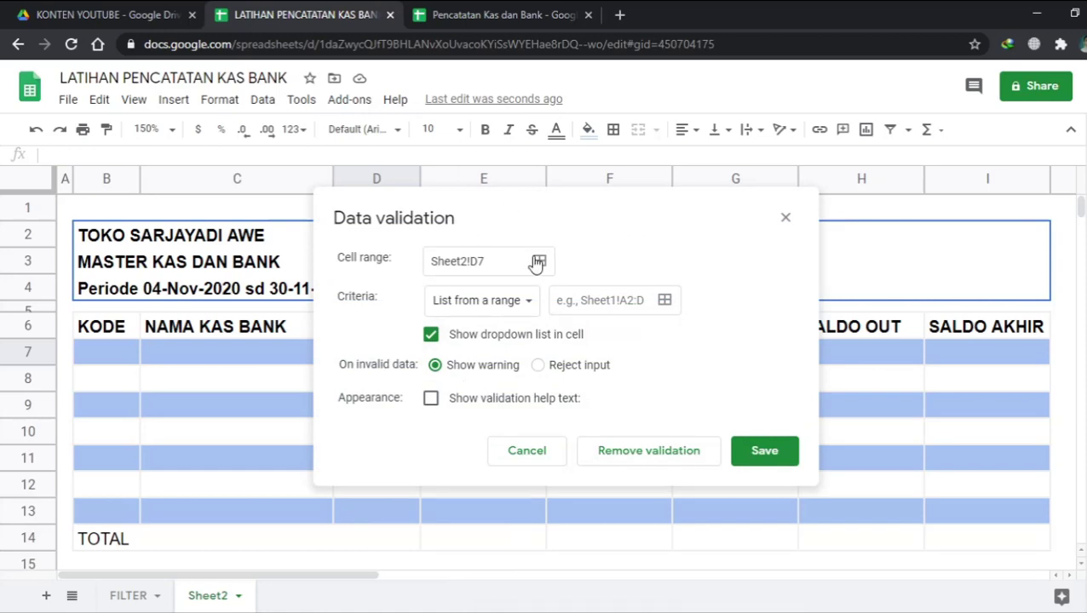
{"action": "left_click", "coordinate": [512, 300]}
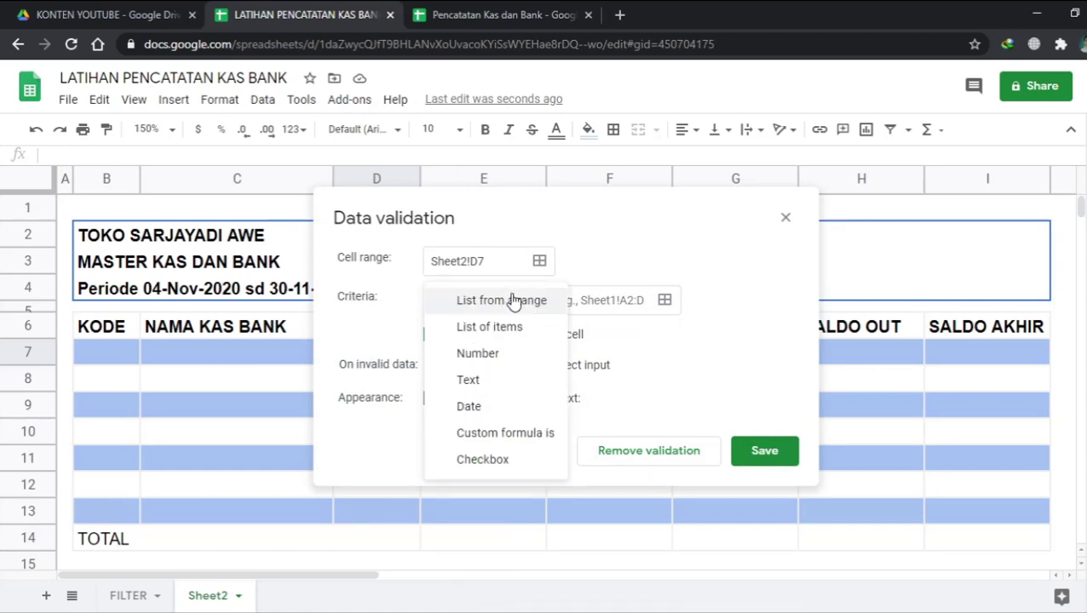
{"action": "left_click", "coordinate": [387, 303]}
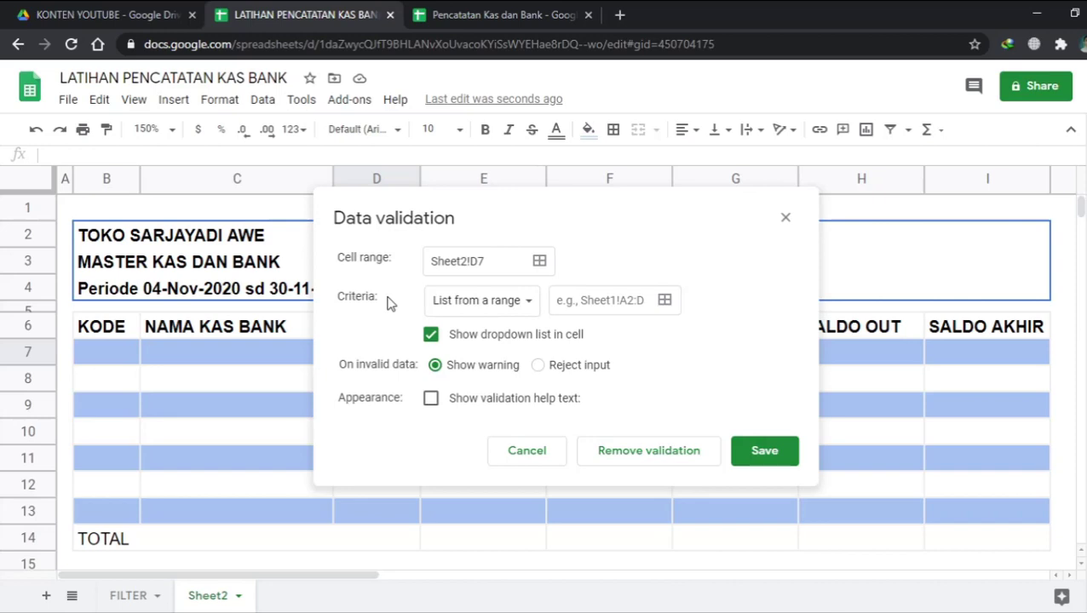
{"action": "left_click", "coordinate": [440, 309]}
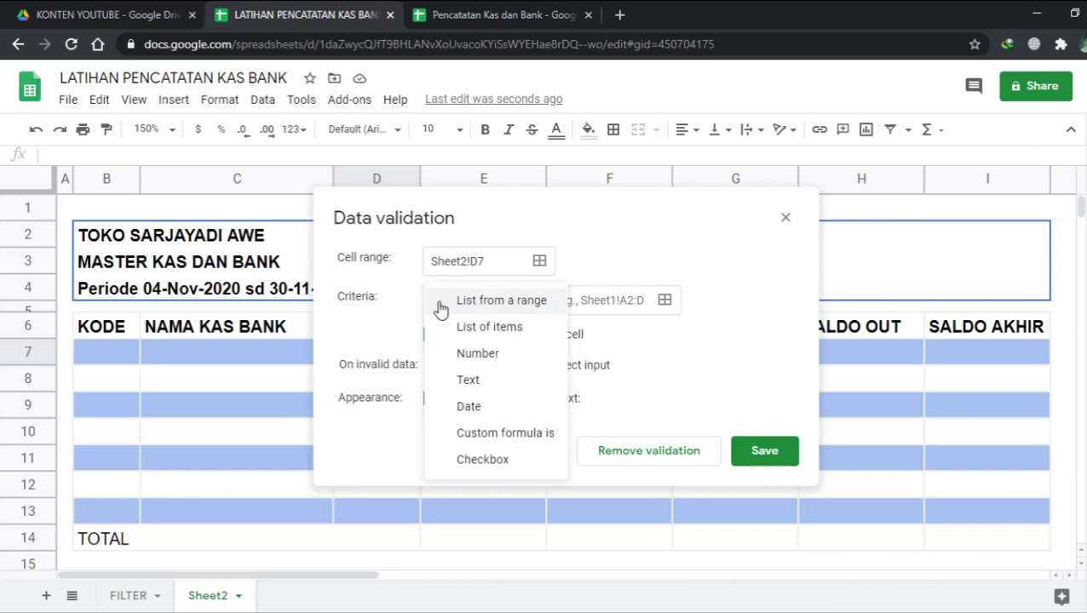
{"action": "left_click", "coordinate": [652, 264]}
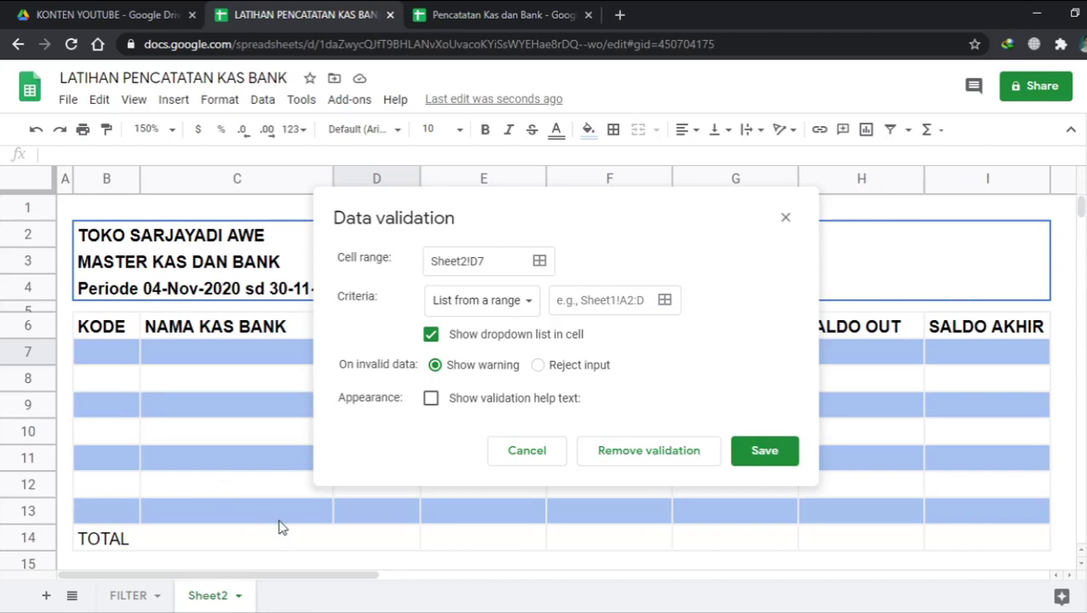
{"action": "left_click", "coordinate": [500, 308]}
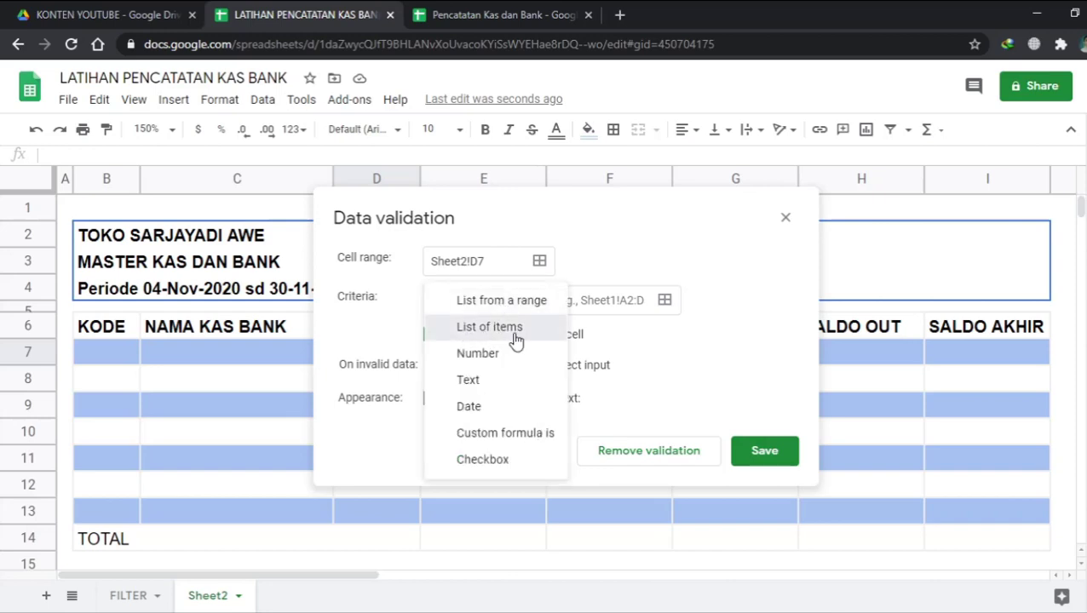
{"action": "left_click", "coordinate": [514, 336]}
{"action": "left_click", "coordinate": [575, 300]}
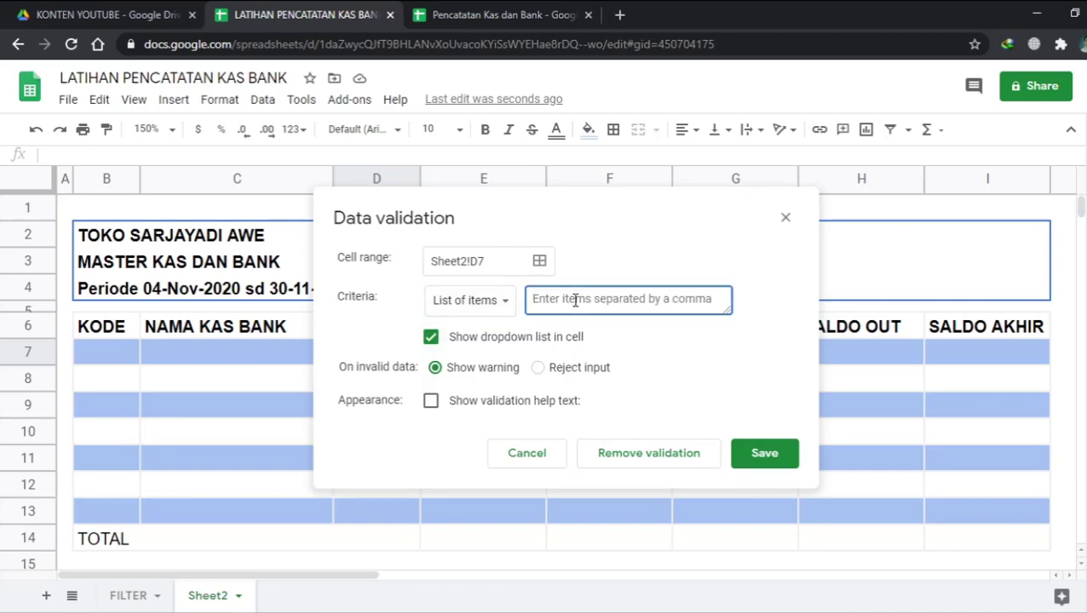
{"action": "type", "text": "K"}
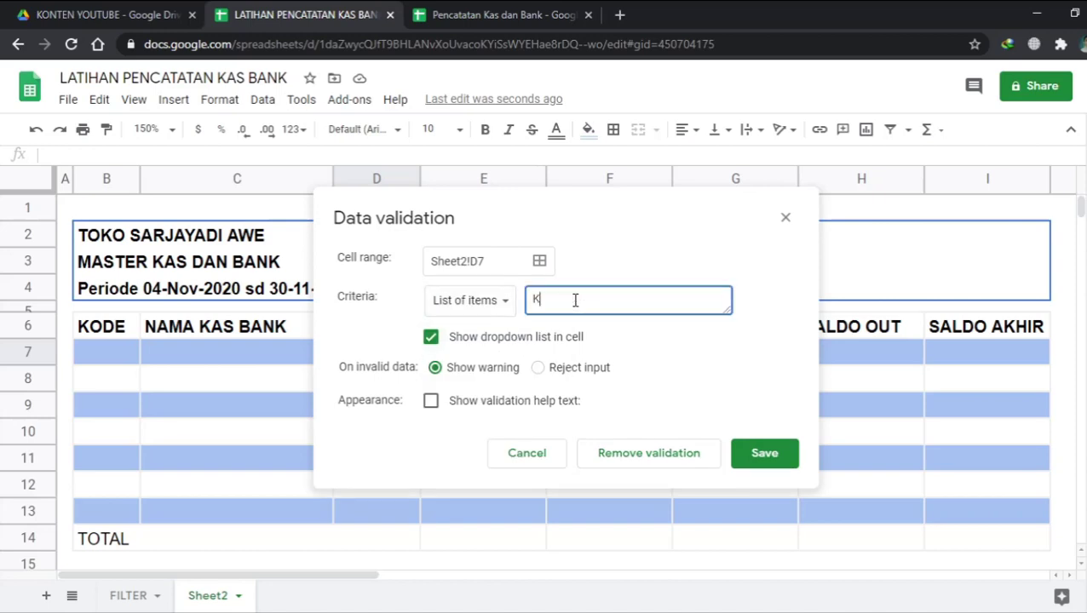
{"action": "type", "text": "as,Bank"}
{"action": "left_click", "coordinate": [754, 458]}
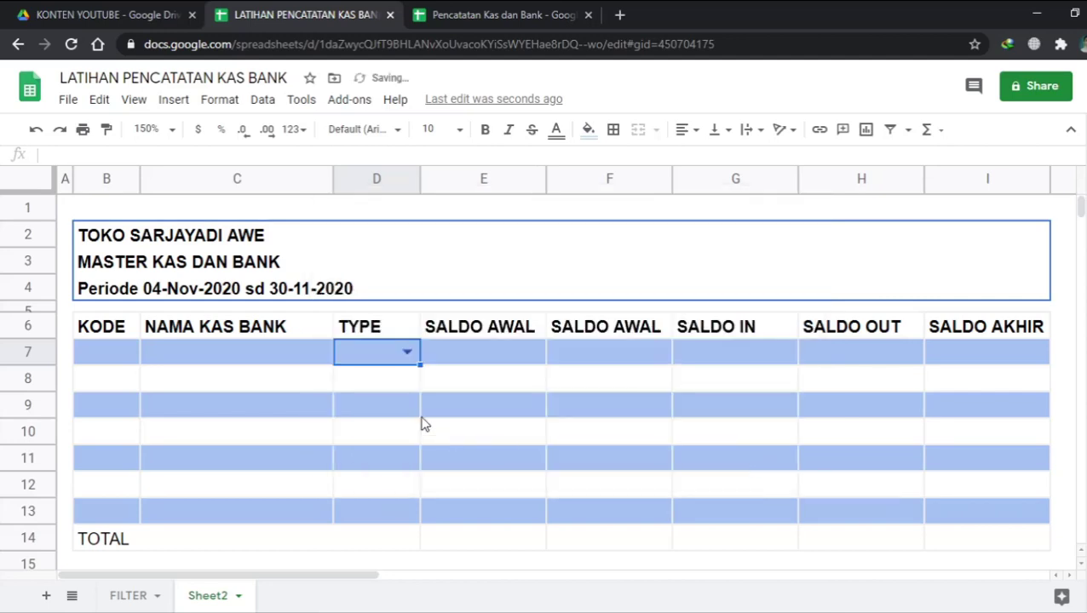
Step: Try out the dropdown in D7 with both options and choose Kas as the type
{"action": "left_click", "coordinate": [408, 351]}
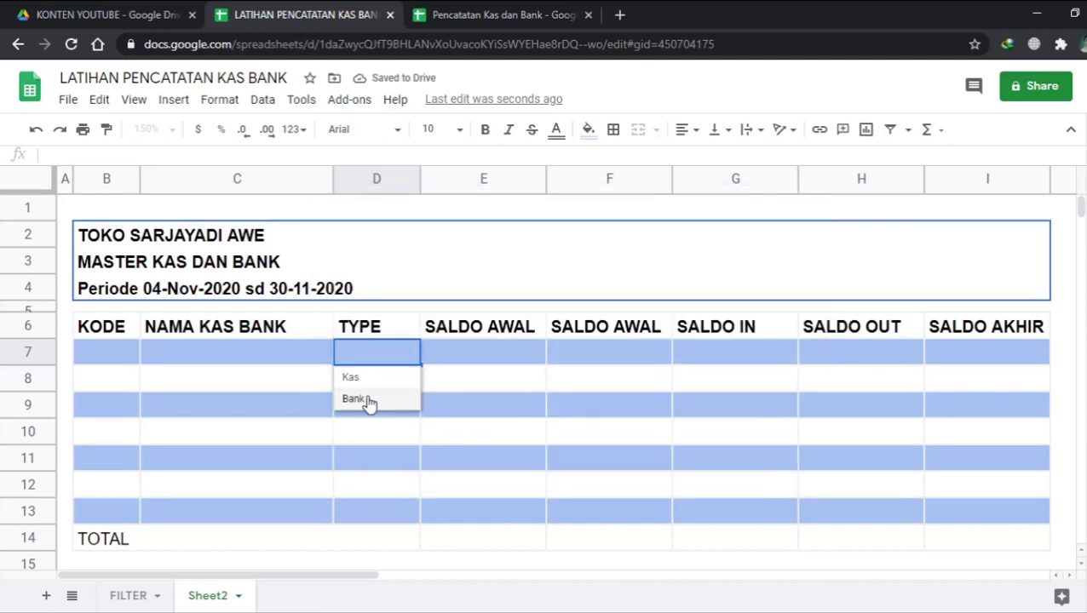
{"action": "left_click", "coordinate": [255, 354]}
{"action": "left_click", "coordinate": [372, 352]}
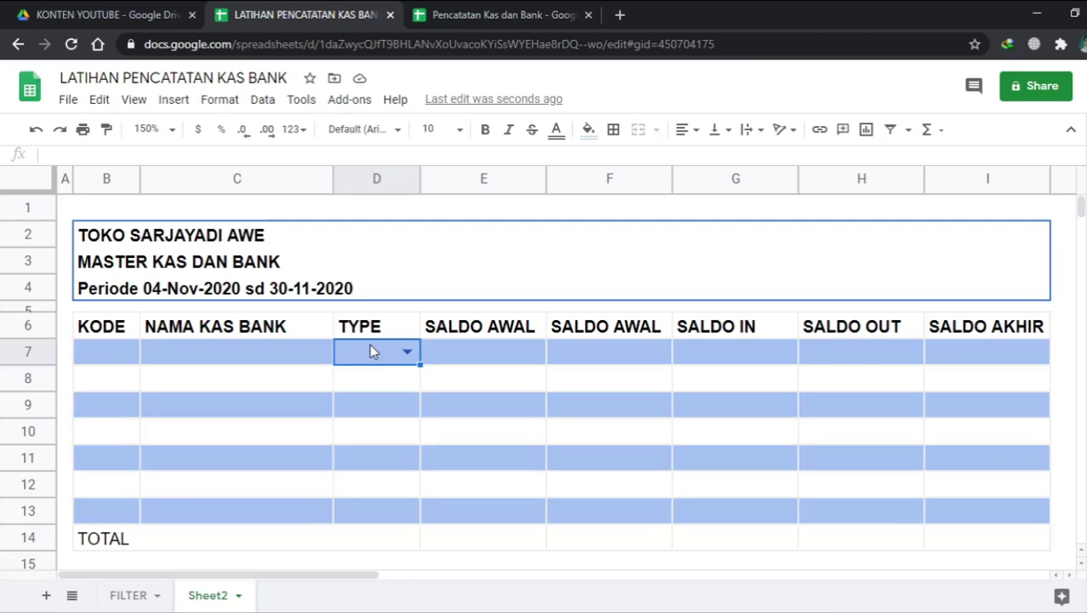
{"action": "type", "text": "k"}
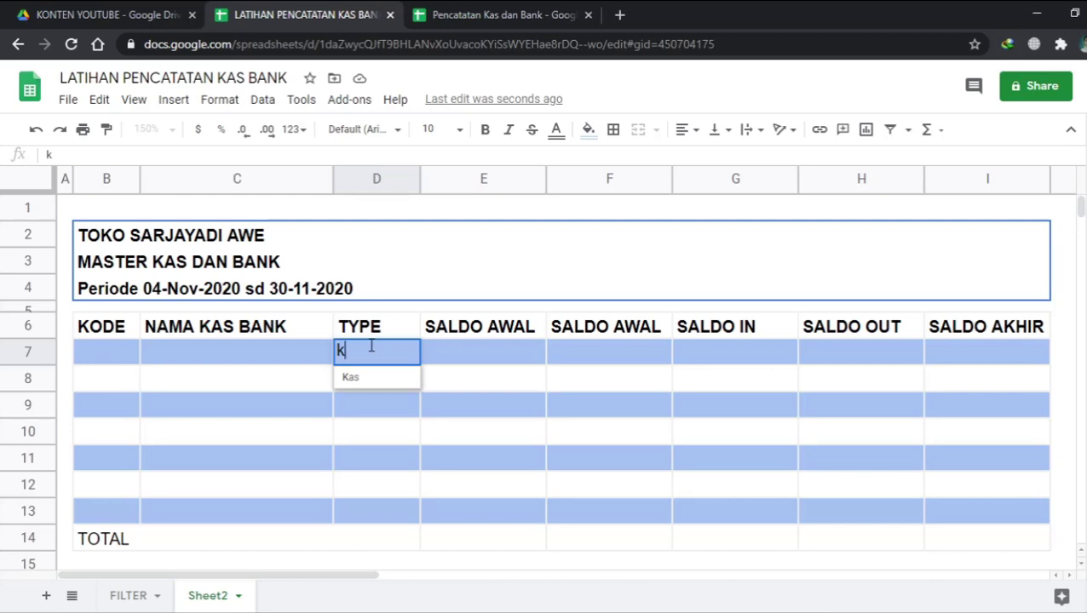
{"action": "key", "text": "BackSpace"}
{"action": "type", "text": "b"}
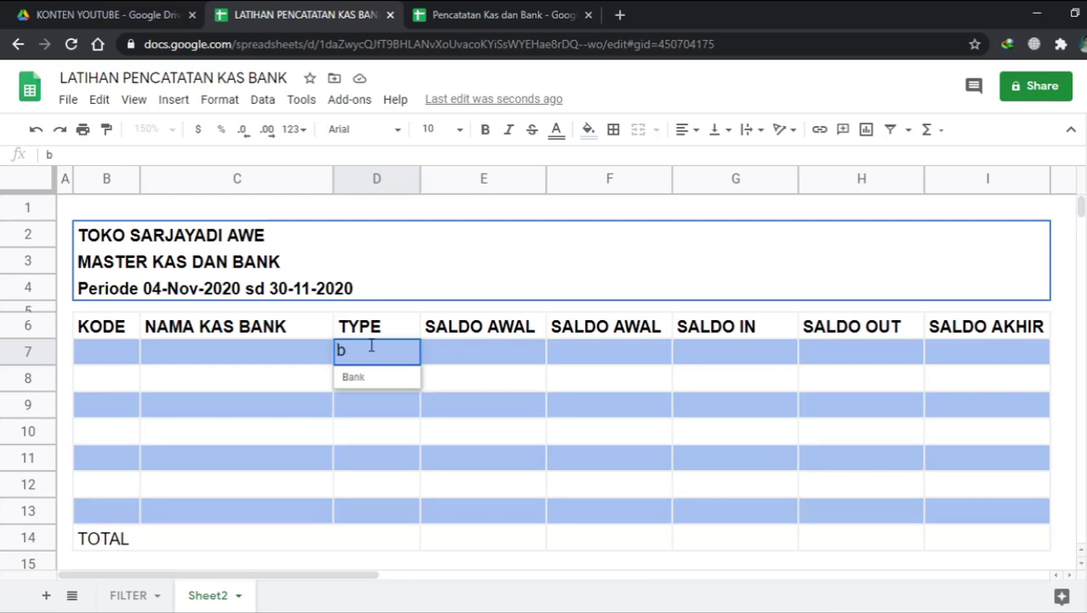
{"action": "key", "text": "BackSpace"}
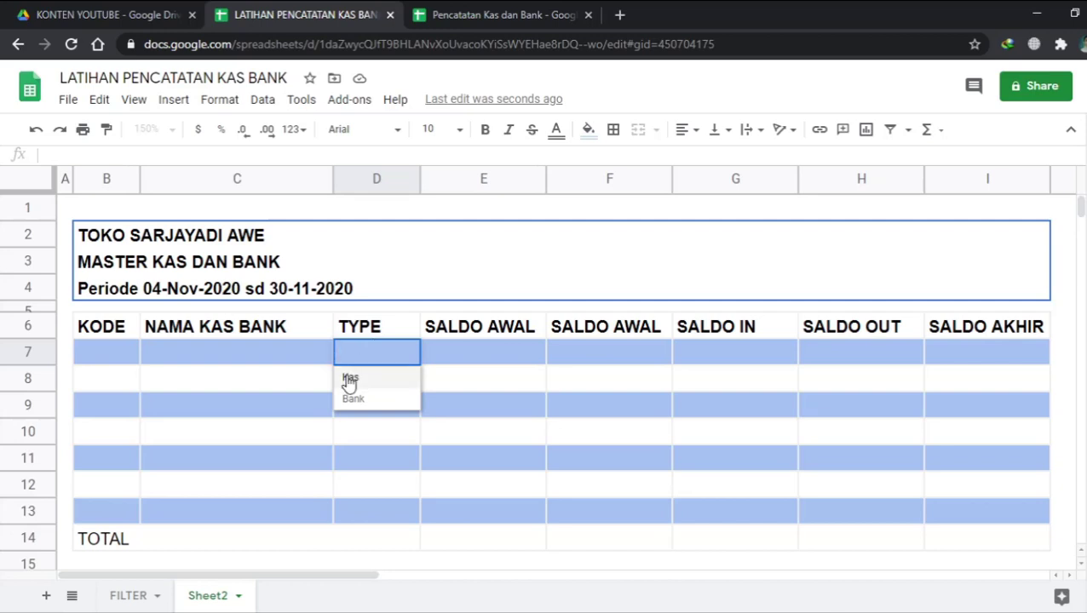
{"action": "left_click", "coordinate": [350, 381]}
{"action": "left_click", "coordinate": [478, 381]}
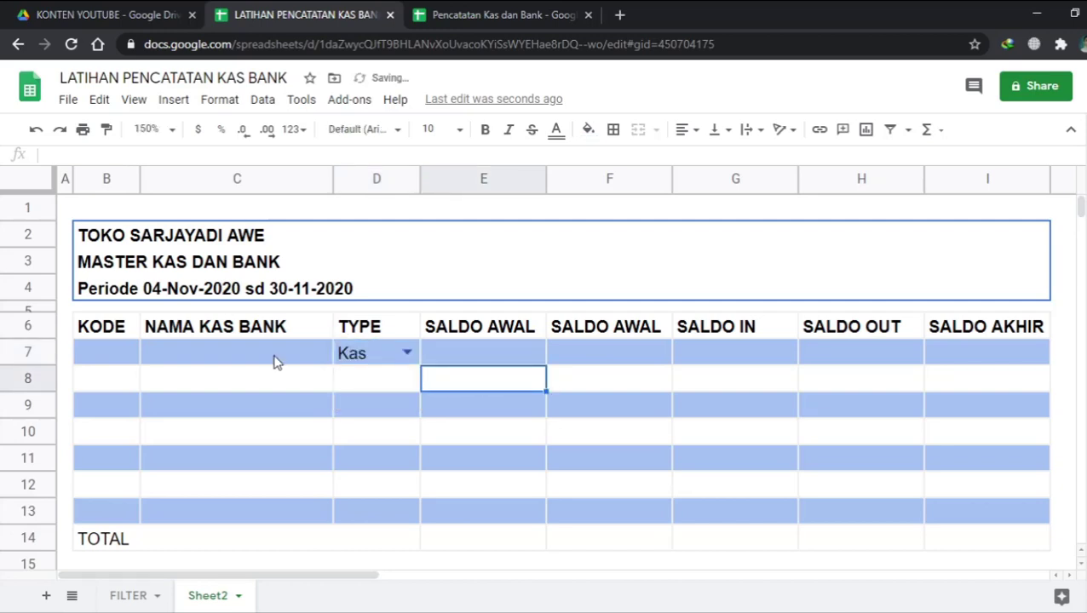
Step: Enter the codes 100 in B7 and 200 in B8 of the KODE column
{"action": "left_click", "coordinate": [260, 360]}
{"action": "left_click", "coordinate": [88, 356]}
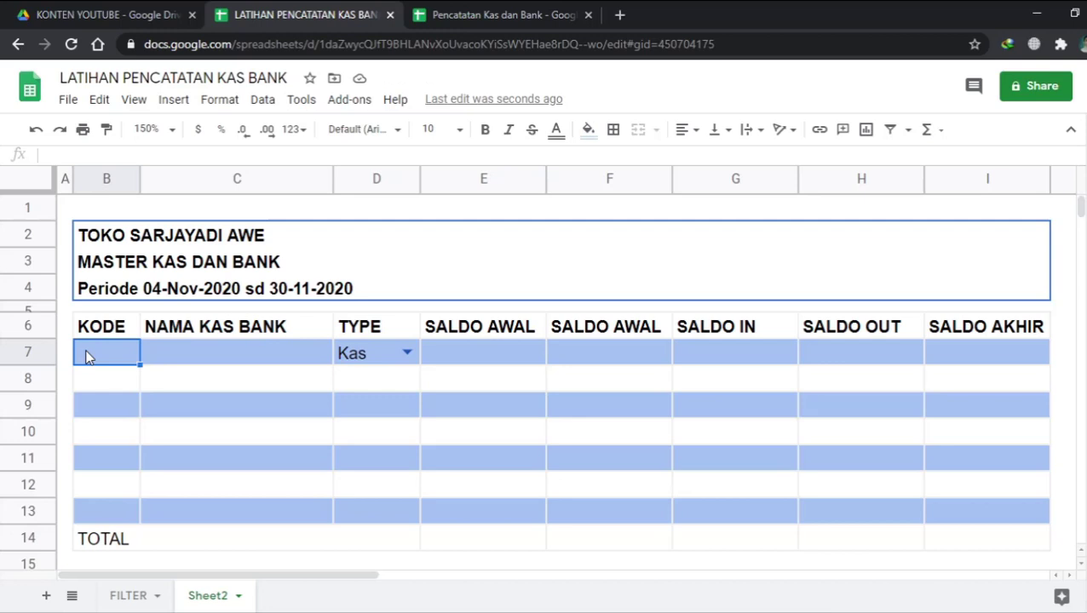
{"action": "type", "text": "100"}
{"action": "key", "text": "Return"}
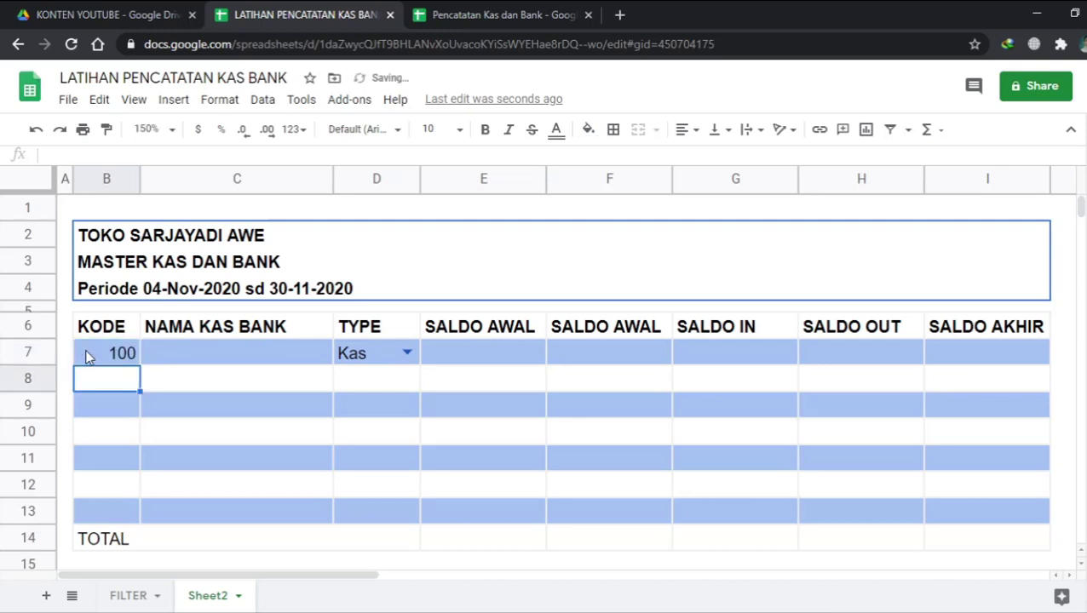
{"action": "left_click", "coordinate": [93, 352]}
{"action": "left_click", "coordinate": [103, 388]}
{"action": "type", "text": "200"}
{"action": "key", "text": "Return"}
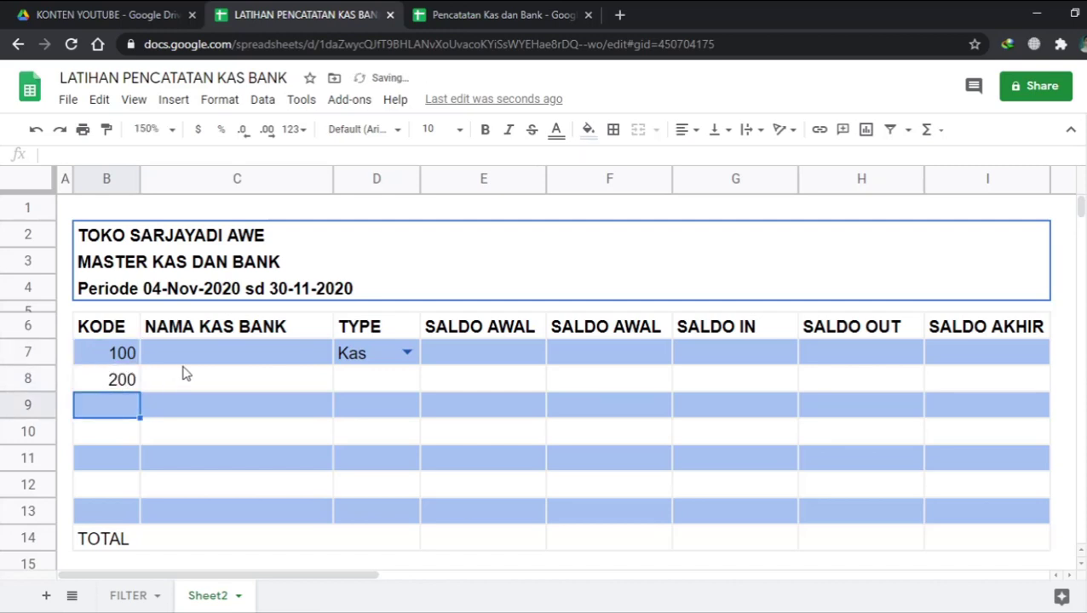
Step: Enter the account names Kas Tunai in C7 and Bank Mandiri in C8
{"action": "left_click", "coordinate": [188, 363]}
{"action": "type", "text": "Kas"}
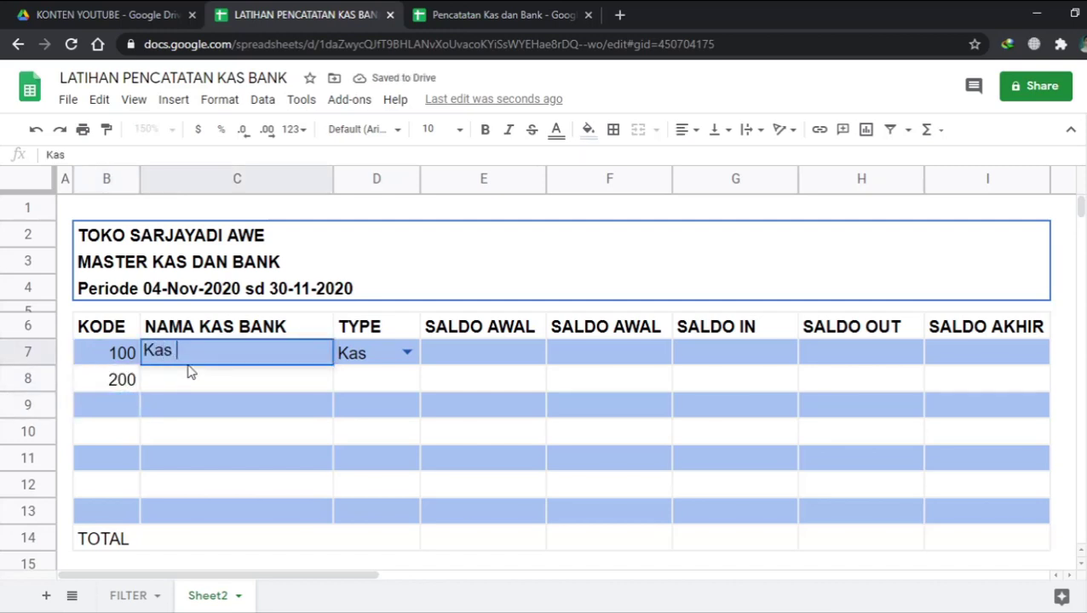
{"action": "type", "text": " Tunai"}
{"action": "key", "text": "Return"}
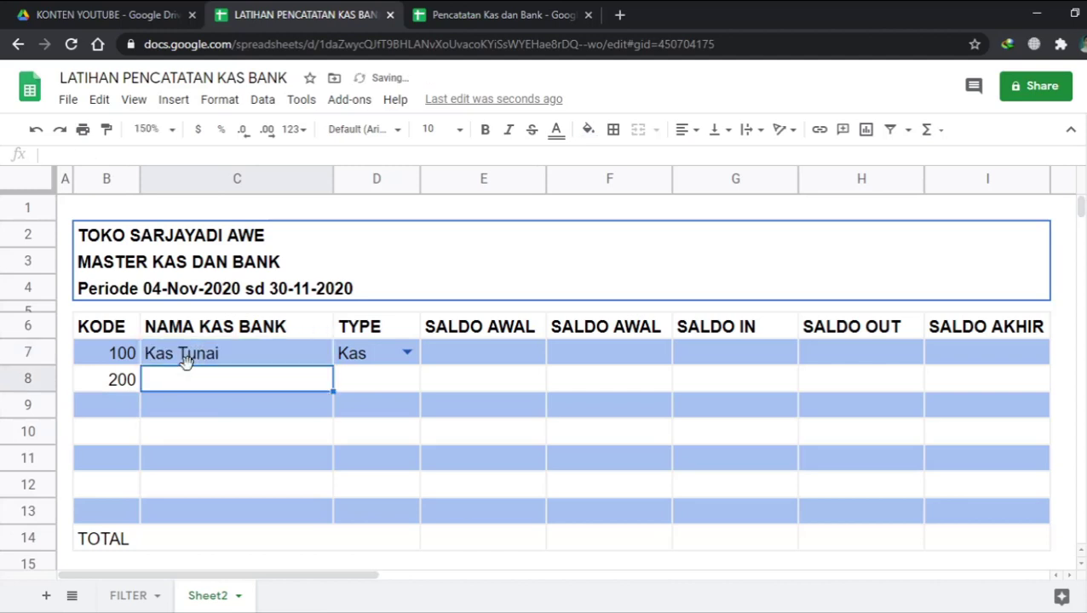
{"action": "type", "text": "Bank Mandiri"}
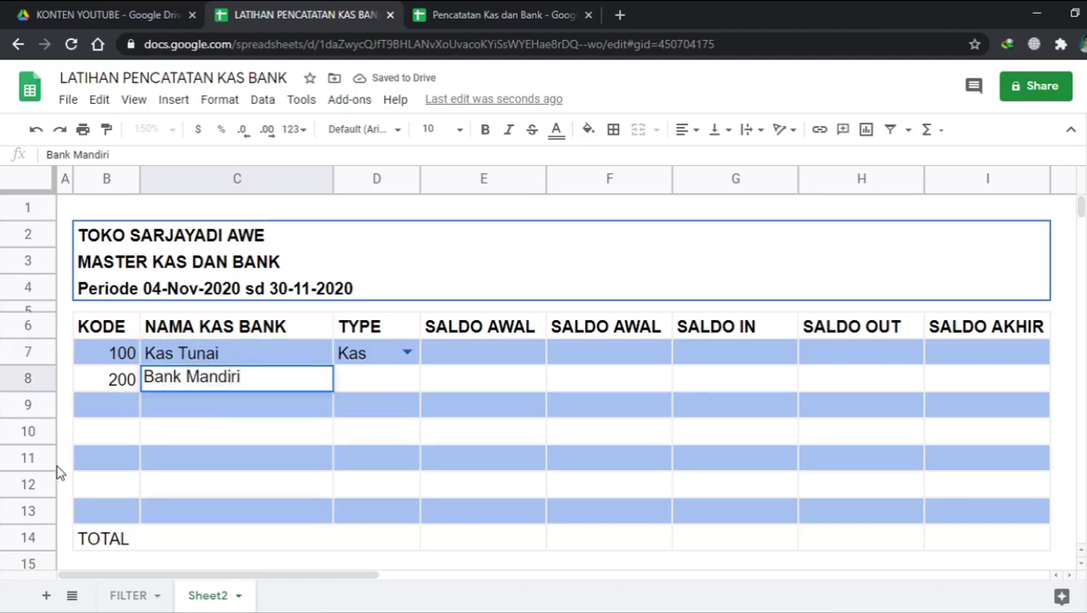
{"action": "key", "text": "Return"}
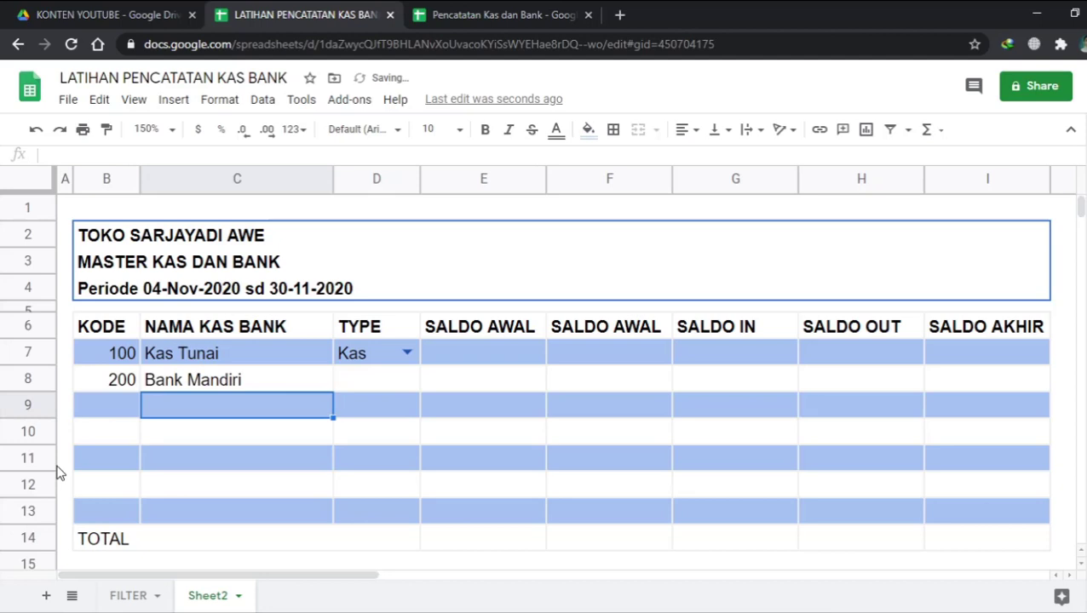
Step: Fill row 9 with the code 300 and the account name Bank BCA
{"action": "key", "text": "Left"}
{"action": "type", "text": "300"}
{"action": "key", "text": "Return"}
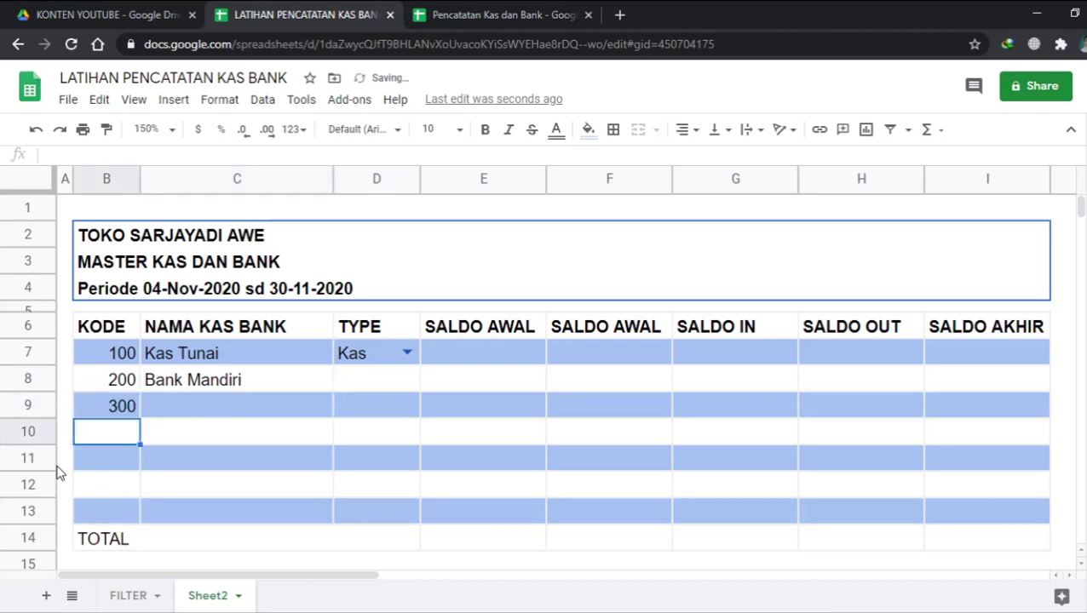
{"action": "key", "text": "Up"}
{"action": "key", "text": "Right"}
{"action": "type", "text": "Bank"}
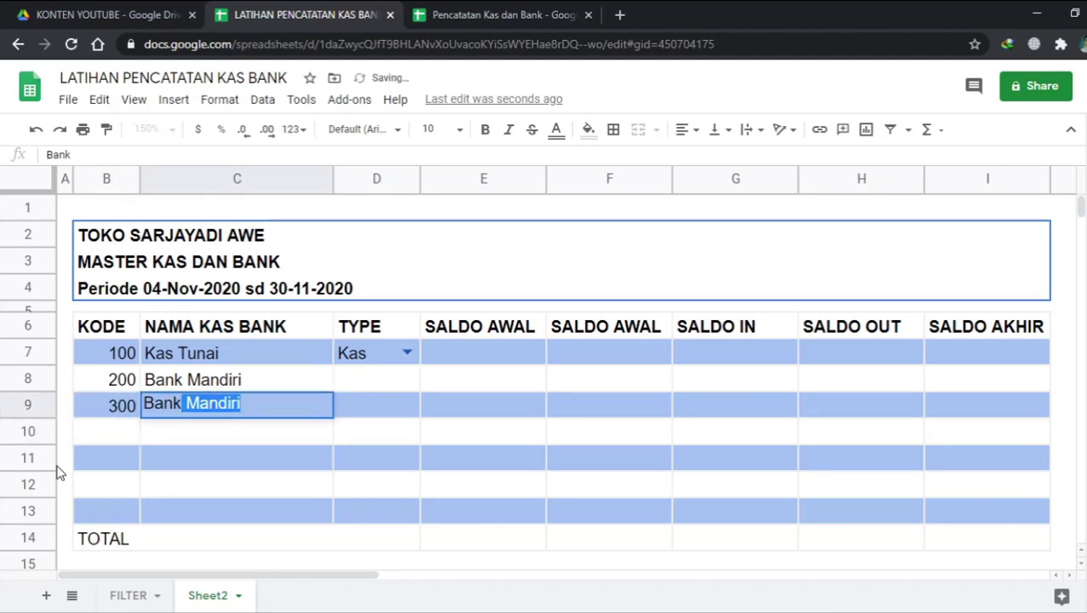
{"action": "type", "text": " BCA"}
{"action": "key", "text": "Return"}
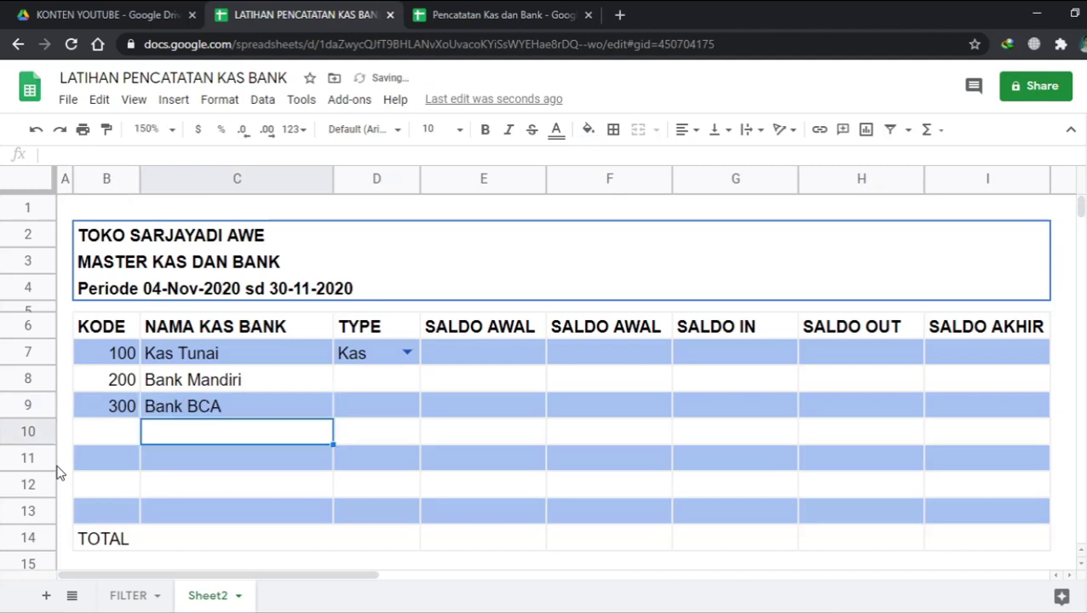
Step: Copy the Kas/Bank dropdown from D7 to D8:D13 and clear the copied values, keeping the dropdowns
{"action": "left_click", "coordinate": [364, 399]}
{"action": "left_click", "coordinate": [385, 361]}
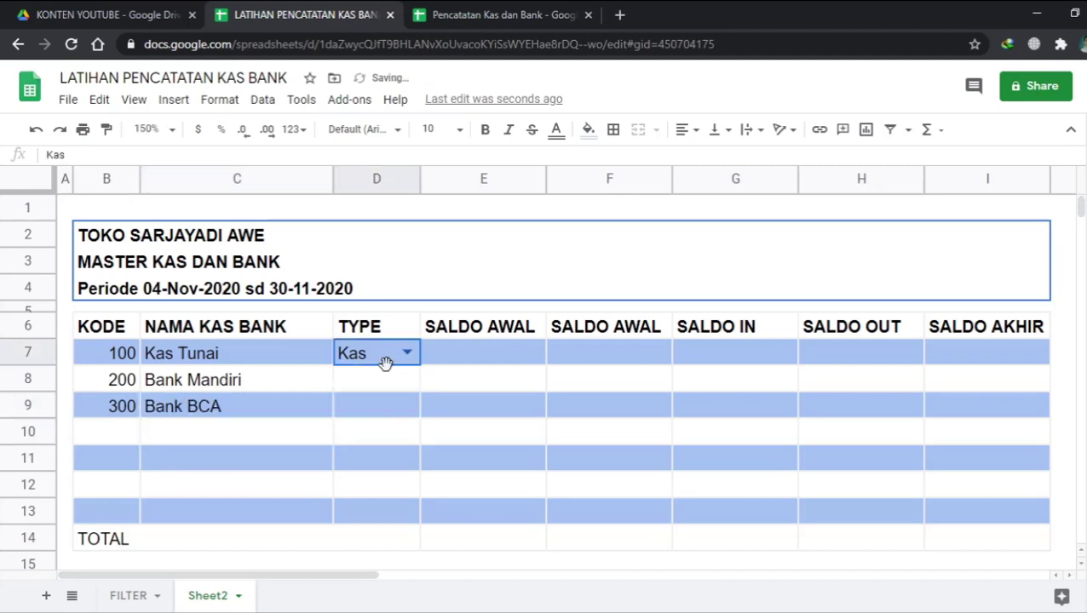
{"action": "key", "text": "ctrl+c"}
{"action": "key", "text": "Down"}
{"action": "key", "text": "shift+Down"}
{"action": "key", "text": "shift+Down"}
{"action": "key", "text": "shift+Down"}
{"action": "key", "text": "shift+Down"}
{"action": "key", "text": "shift+Down"}
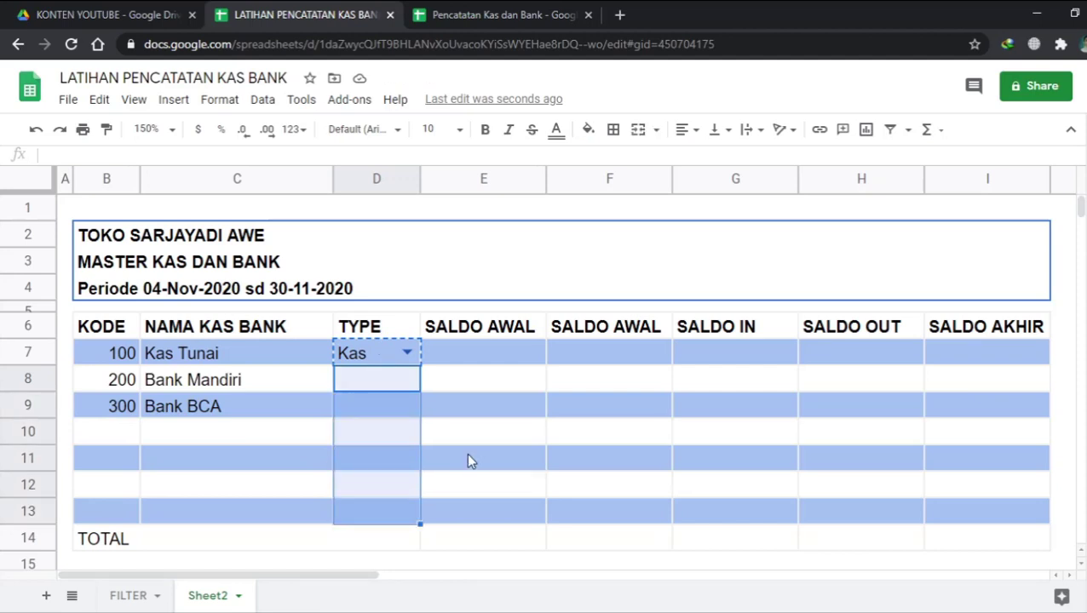
{"action": "key", "text": "ctrl+v"}
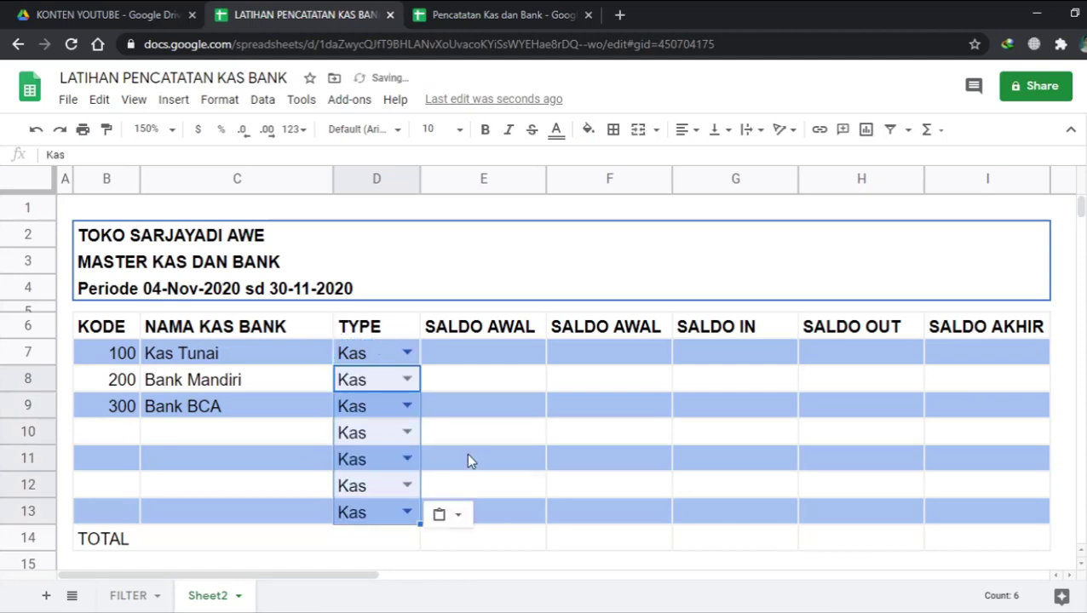
{"action": "key", "text": "Delete"}
Step: Set the type to Bank for Bank Mandiri in D8 and Bank BCA in D9
{"action": "left_click", "coordinate": [385, 382]}
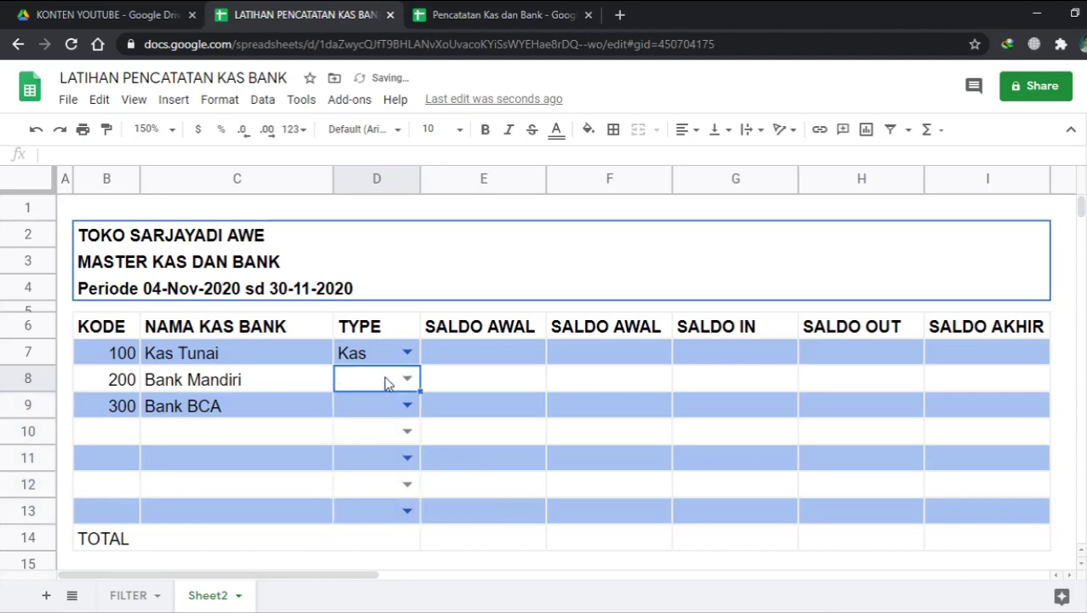
{"action": "type", "text": "ba"}
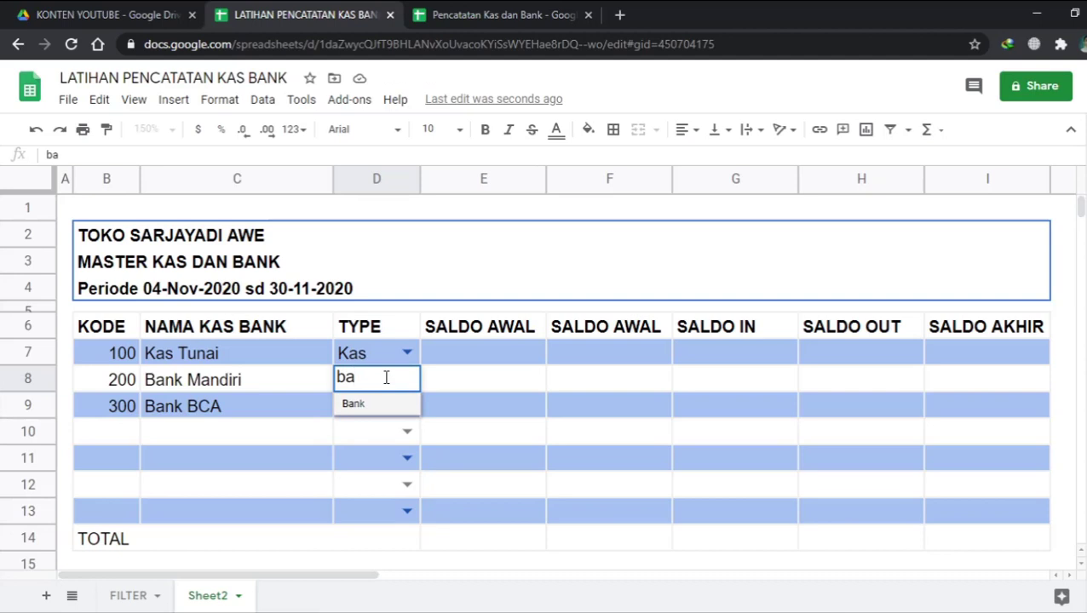
{"action": "key", "text": "Tab"}
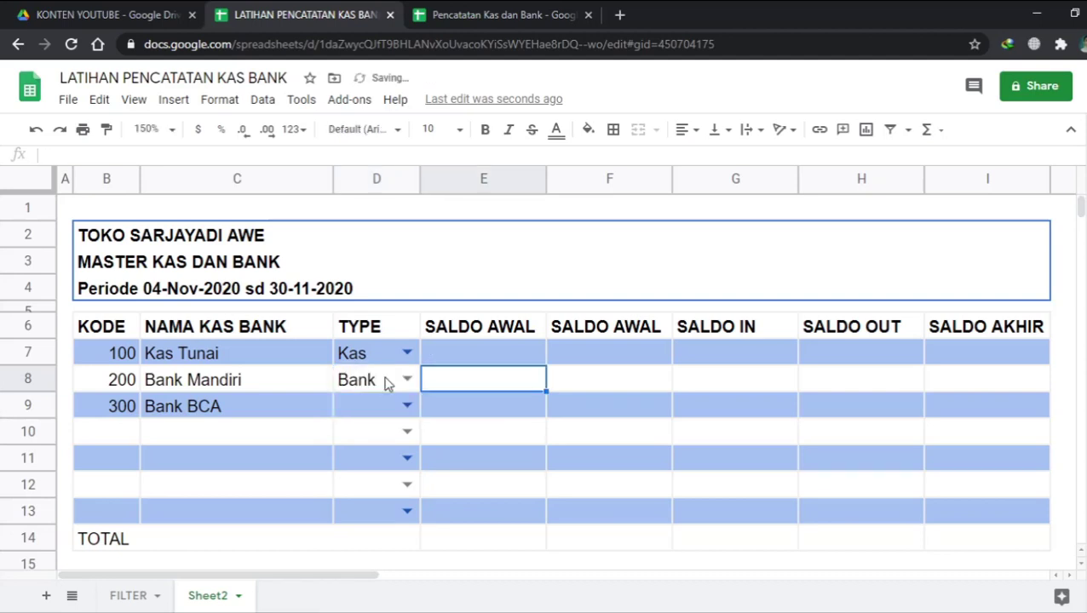
{"action": "left_click", "coordinate": [368, 415]}
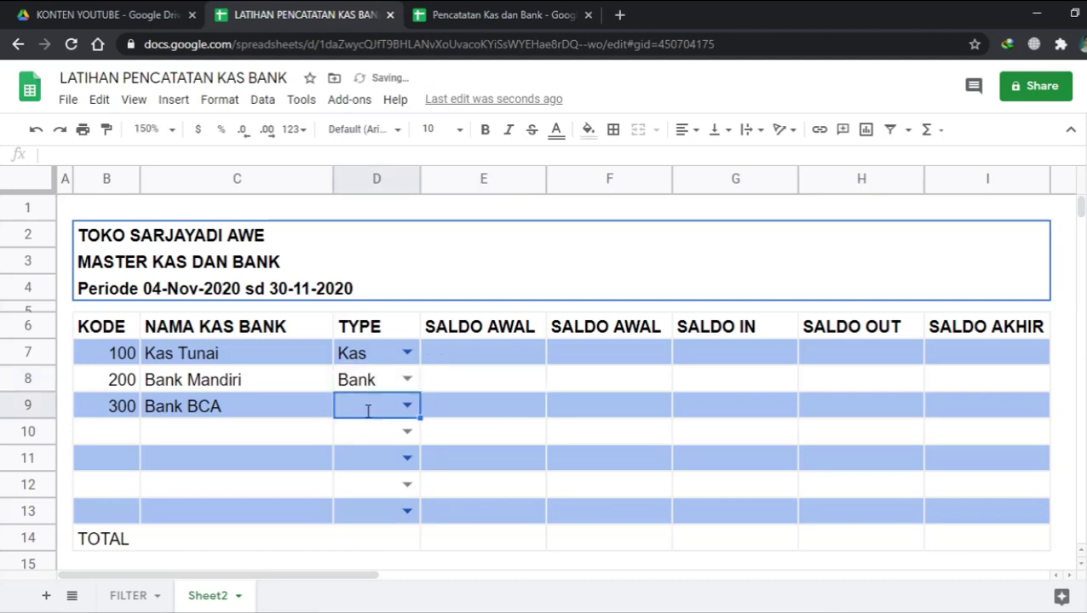
{"action": "type", "text": "b"}
{"action": "key", "text": "Tab"}
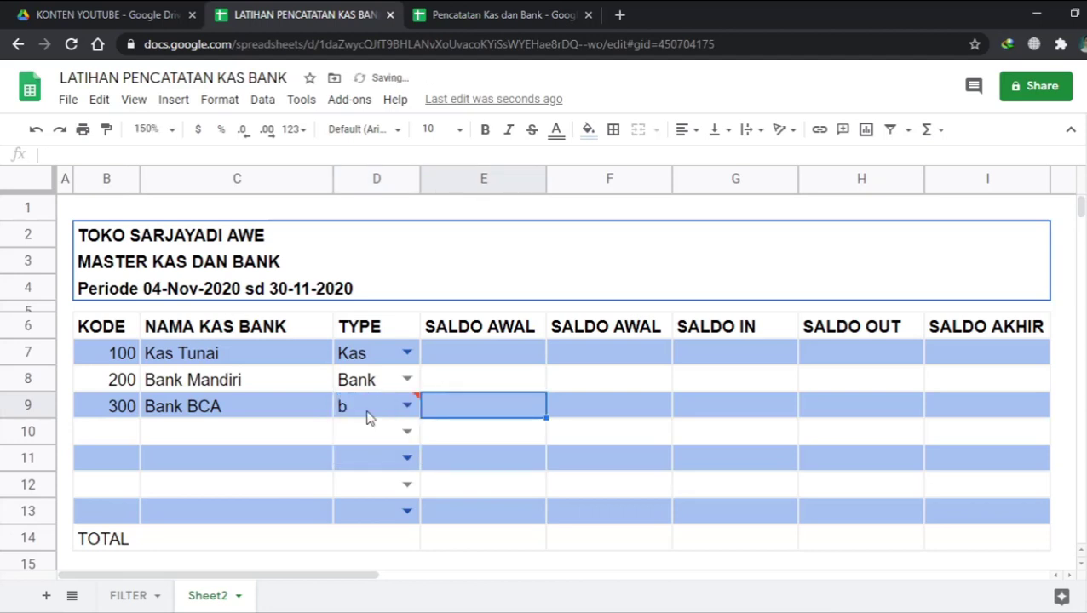
{"action": "left_click", "coordinate": [368, 415]}
{"action": "double_click", "coordinate": [368, 412]}
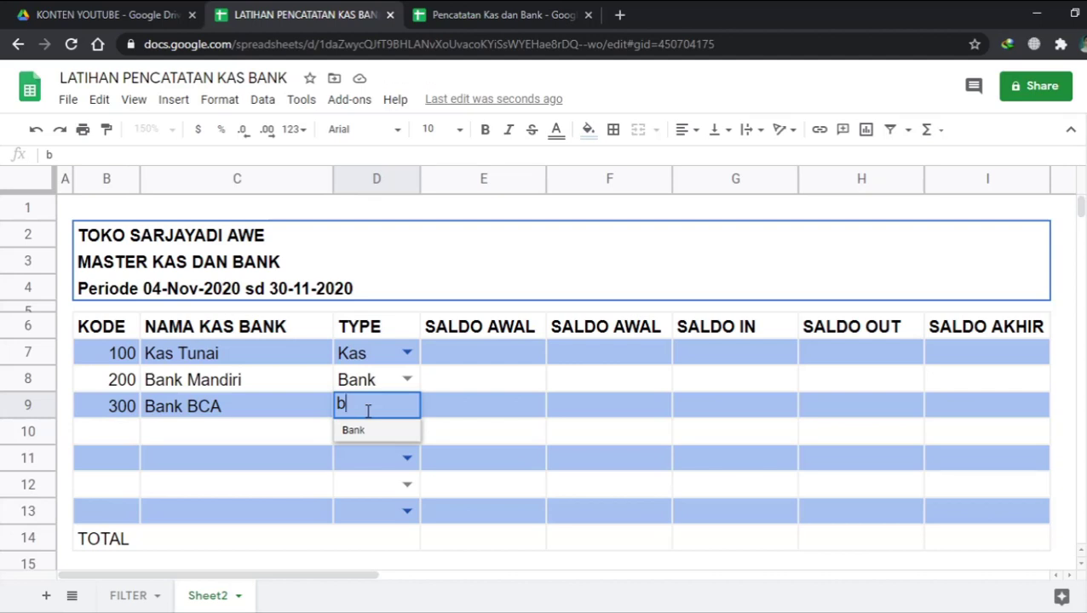
{"action": "key", "text": "Tab"}
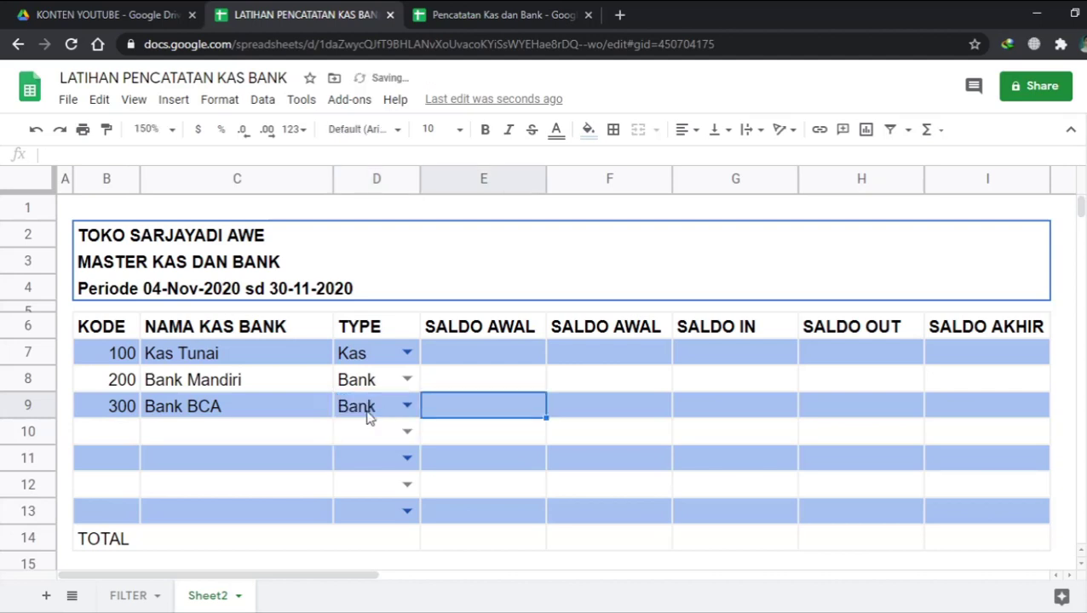
{"action": "left_click", "coordinate": [630, 359]}
{"action": "left_click", "coordinate": [618, 409]}
{"action": "left_click", "coordinate": [757, 401]}
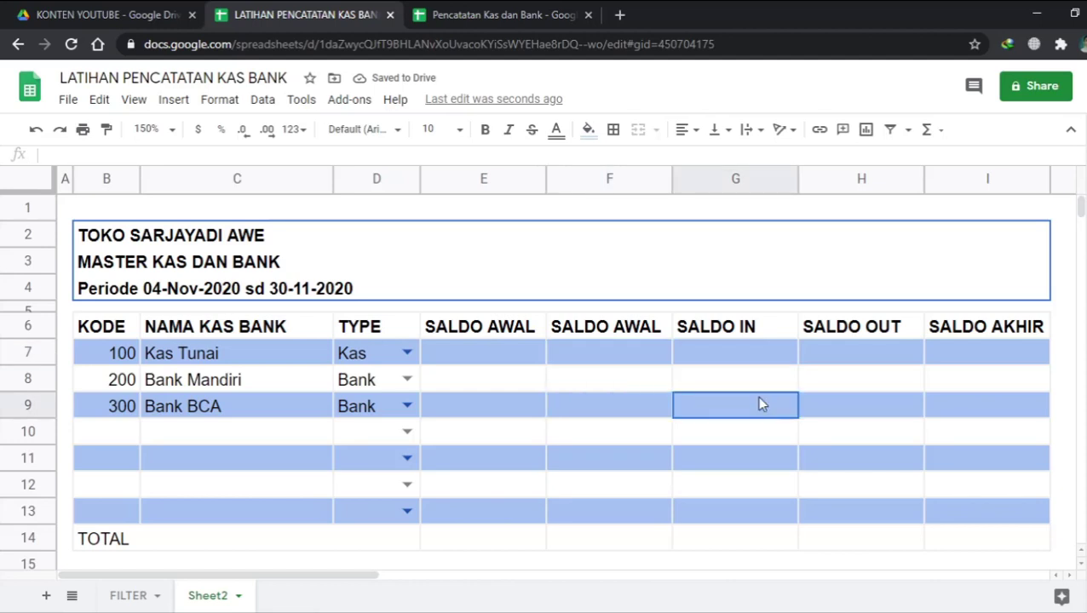
{"action": "left_click", "coordinate": [536, 363]}
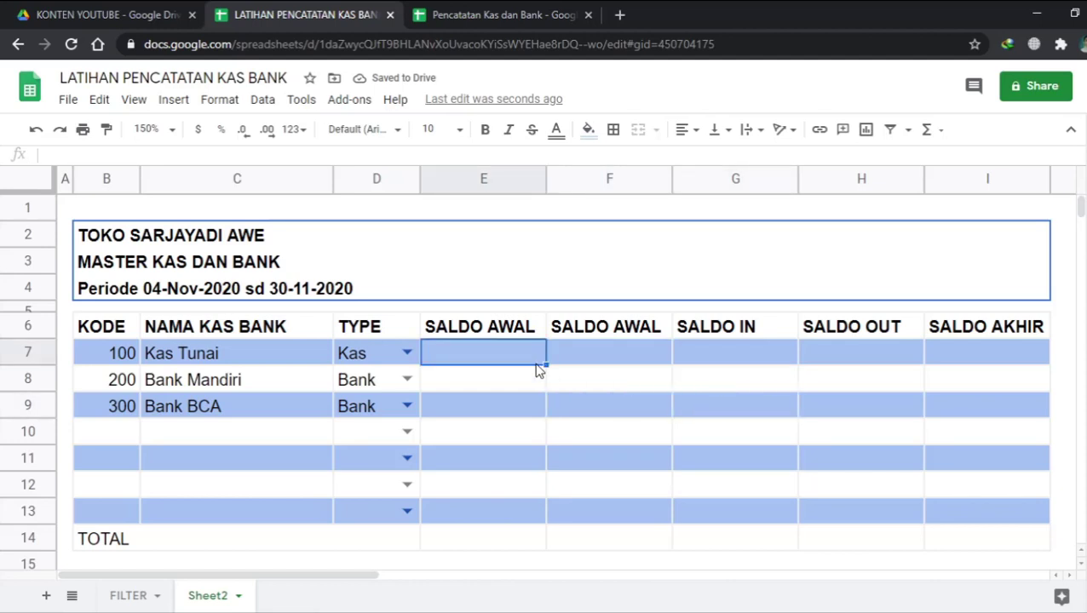
{"action": "left_click", "coordinate": [681, 332]}
{"action": "left_click", "coordinate": [860, 332]}
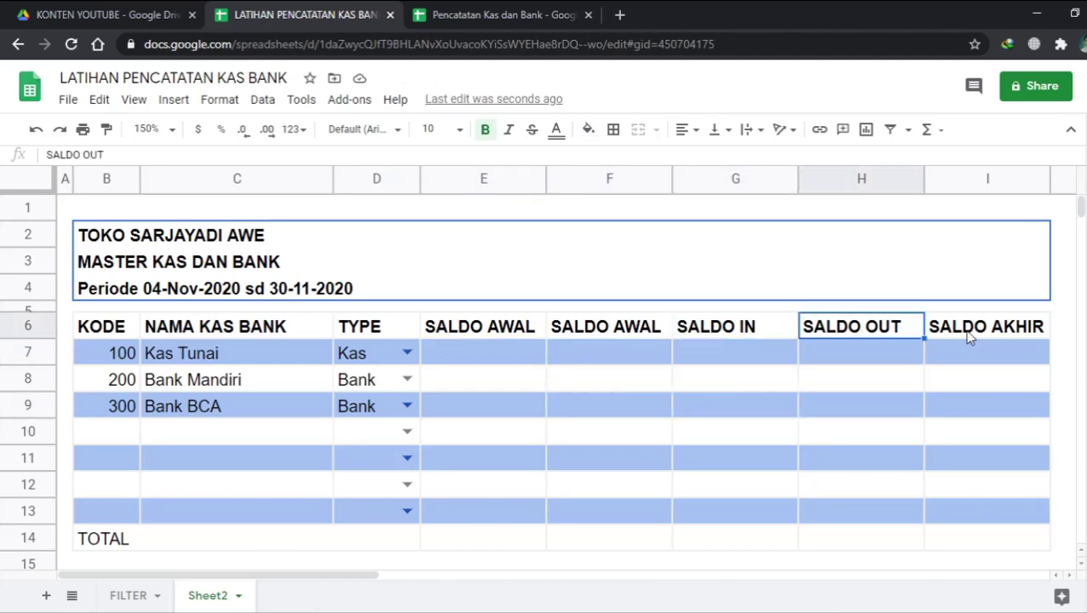
{"action": "left_click", "coordinate": [966, 337]}
{"action": "left_click", "coordinate": [478, 337]}
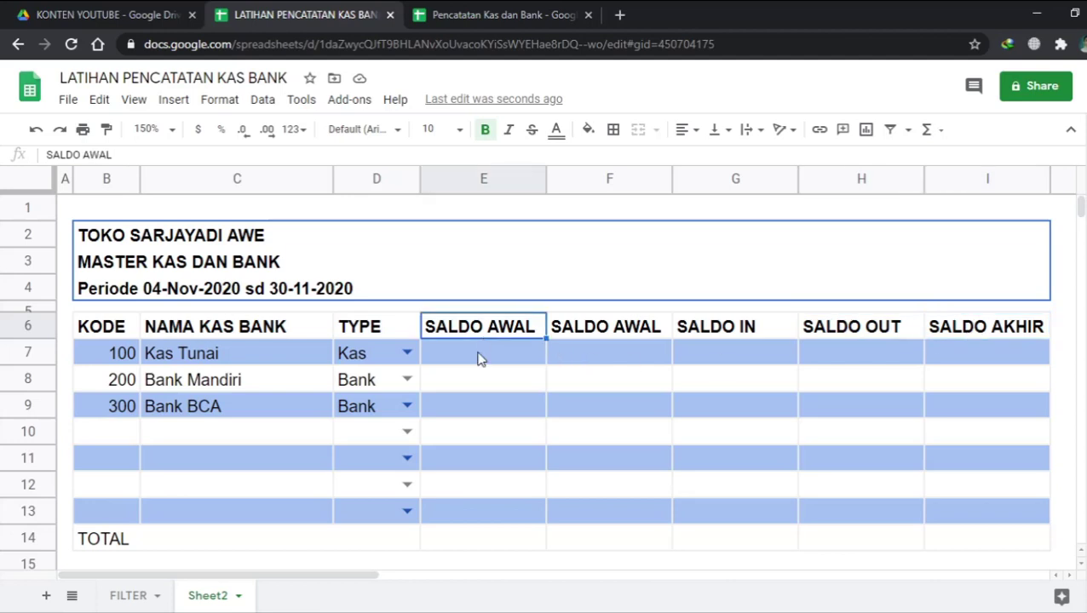
{"action": "left_click", "coordinate": [474, 400]}
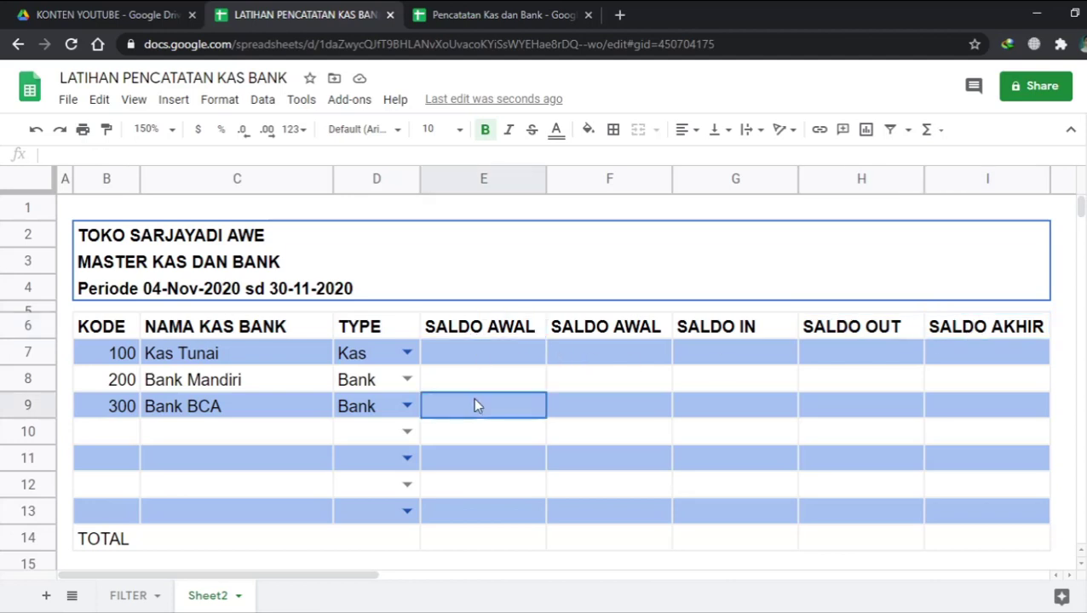
Step: Group the first SALDO AWAL column, E, try collapsing and expanding the group, and leave it collapsed
{"action": "left_click", "coordinate": [480, 181]}
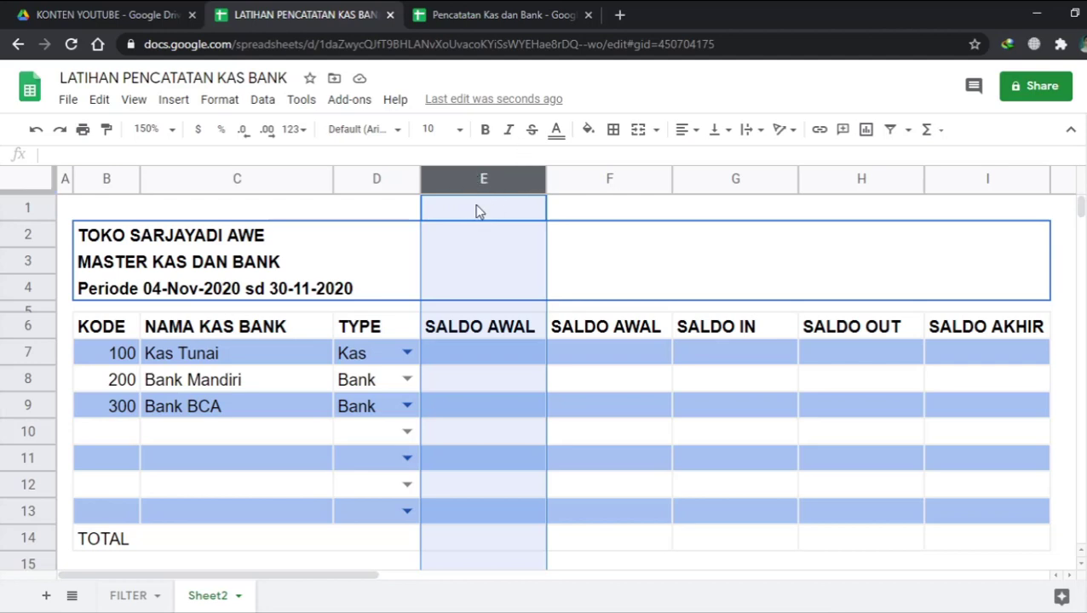
{"action": "right_click", "coordinate": [476, 207]}
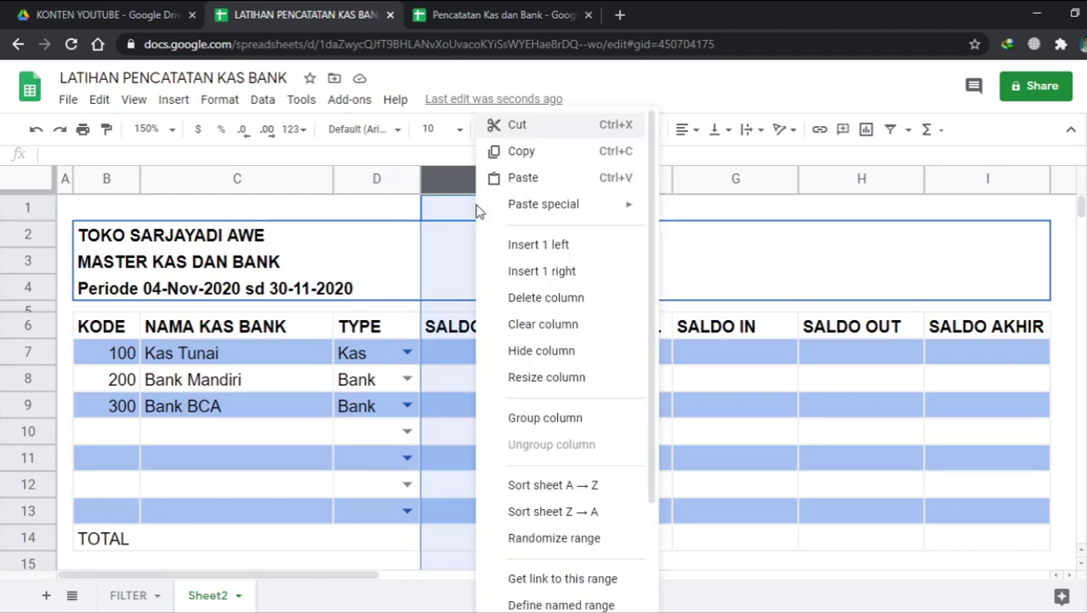
{"action": "left_click", "coordinate": [538, 426]}
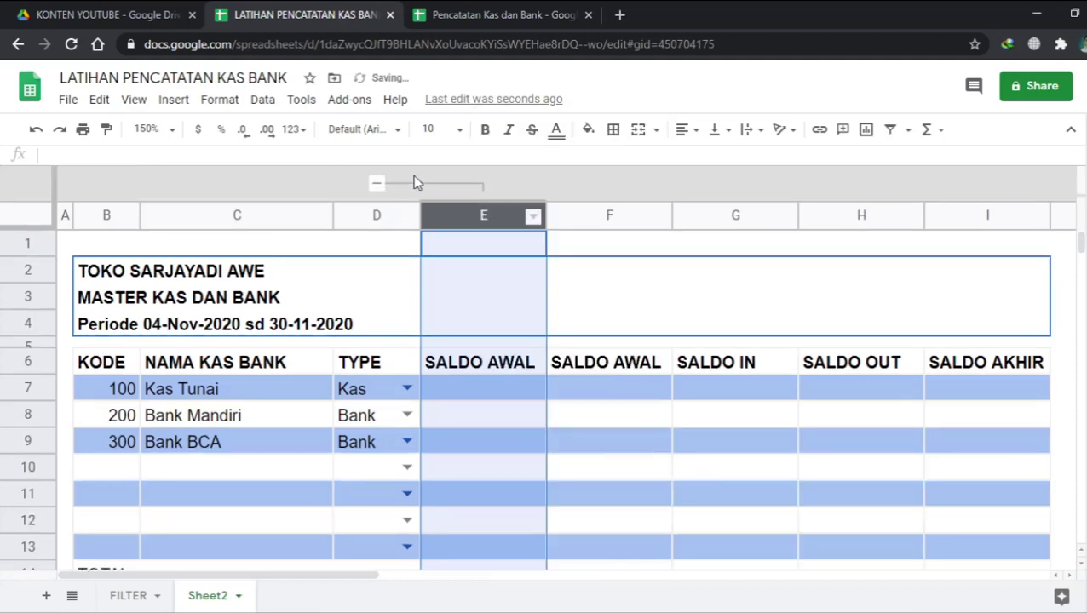
{"action": "left_click", "coordinate": [376, 184]}
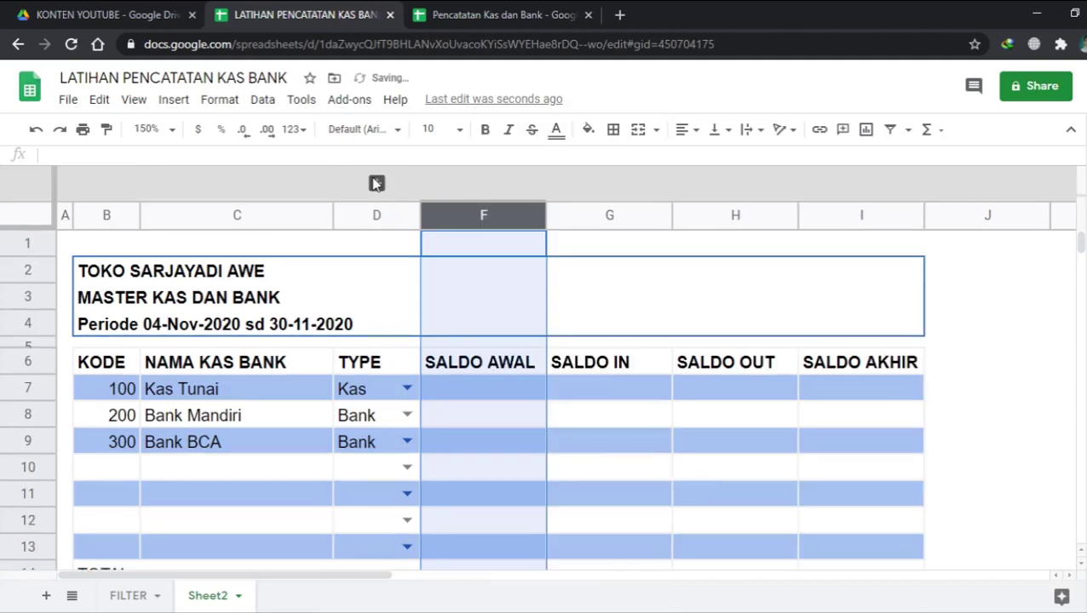
{"action": "left_click", "coordinate": [376, 184]}
{"action": "left_click", "coordinate": [377, 184]}
{"action": "left_click", "coordinate": [377, 184]}
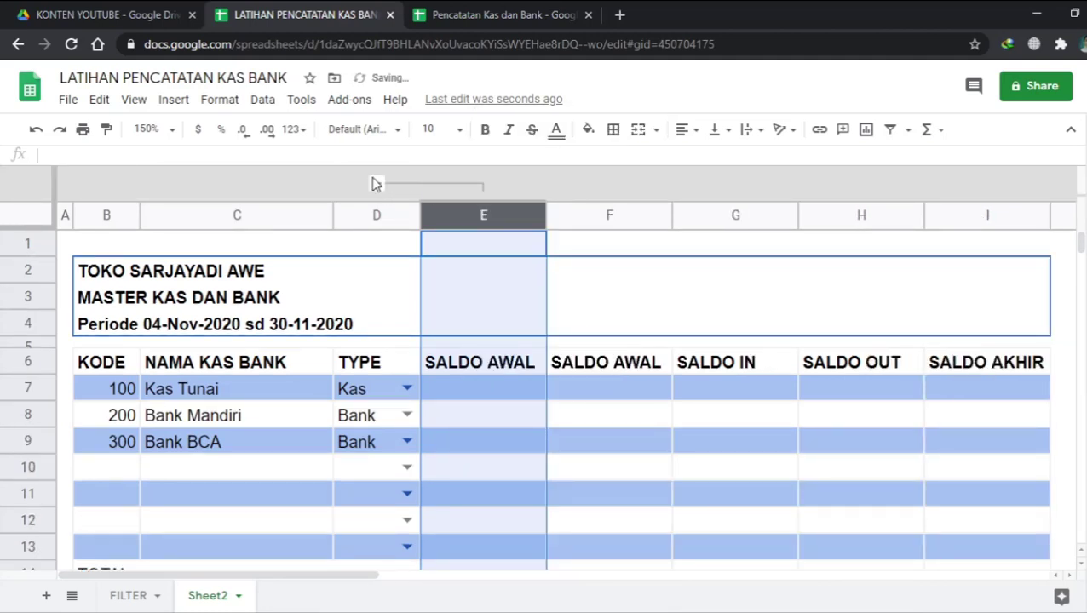
{"action": "left_click", "coordinate": [376, 184]}
{"action": "left_click", "coordinate": [439, 426]}
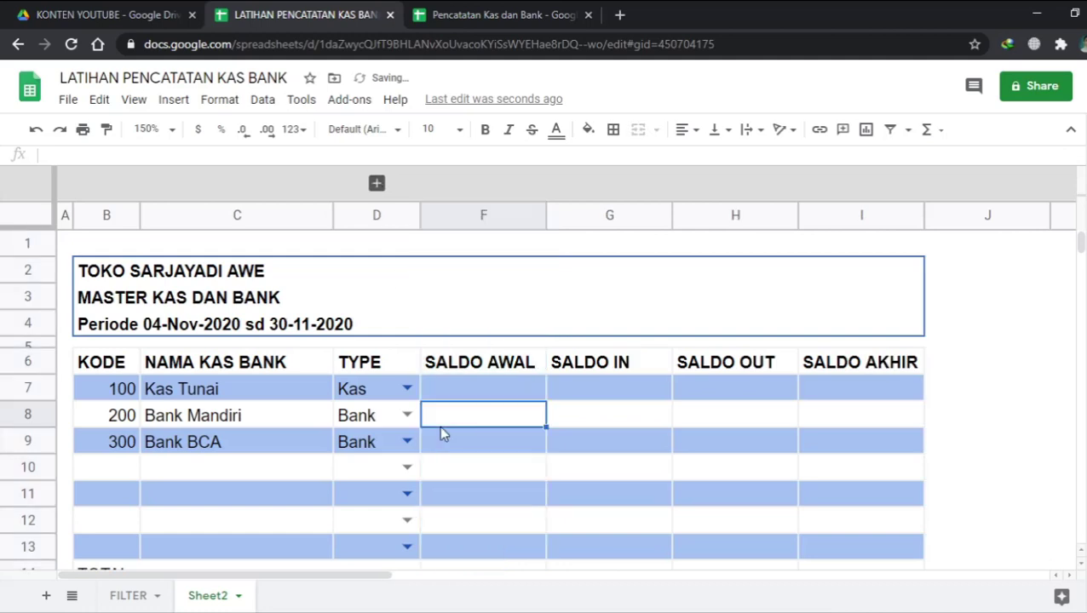
Step: Narrow the empty column J beside the table to a thin spacer about as wide as column A
{"action": "left_click", "coordinate": [176, 441]}
{"action": "scroll", "coordinate": [117, 450], "scroll_direction": "down", "scroll_amount": 1}
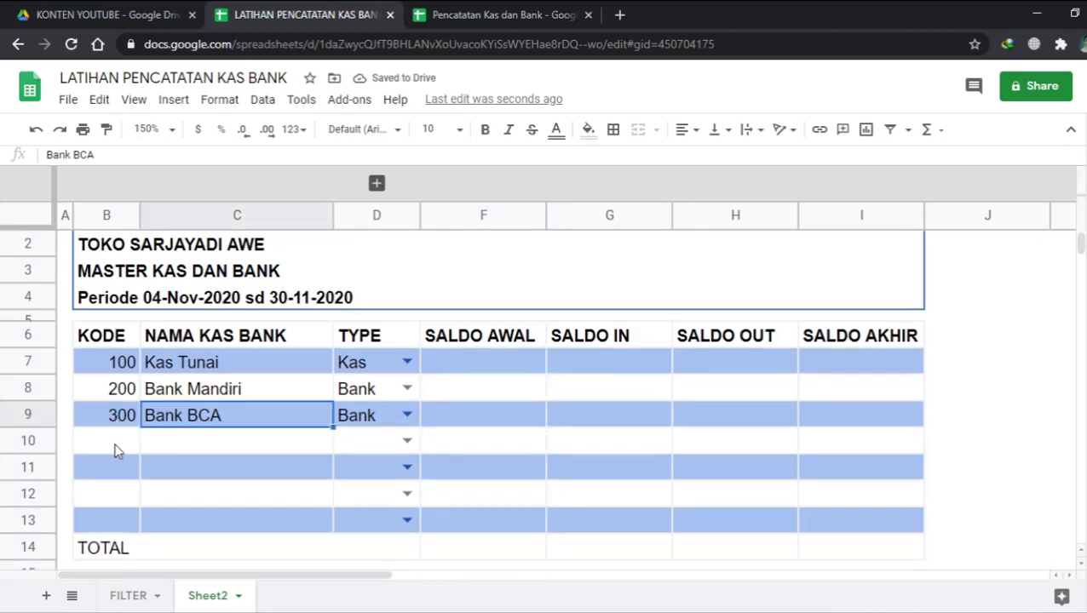
{"action": "left_click", "coordinate": [1026, 357]}
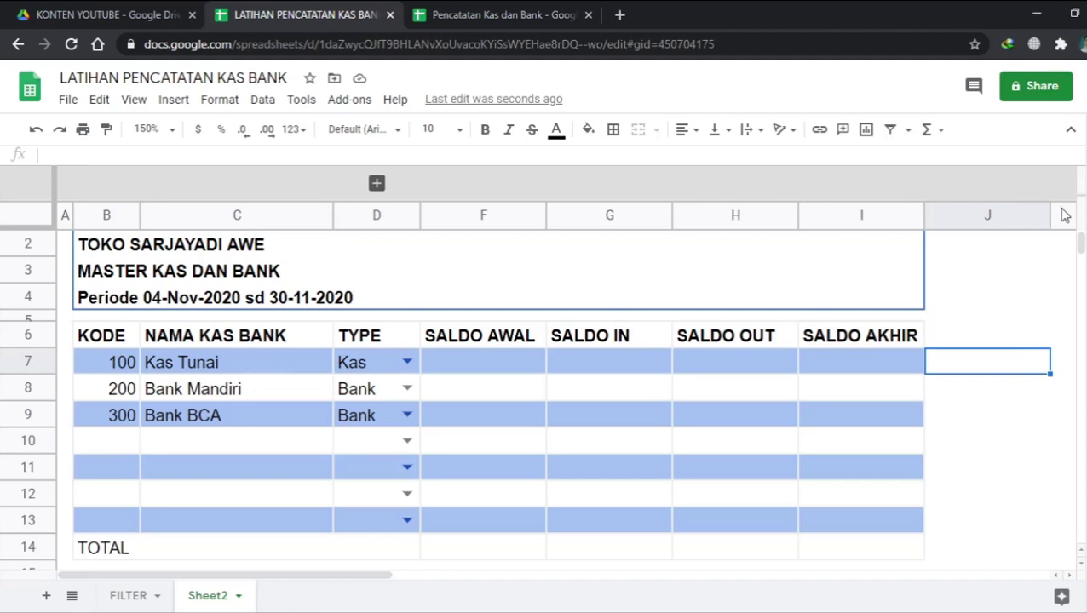
{"action": "left_click_drag", "start_coordinate": [1048, 214], "coordinate": [938, 219]}
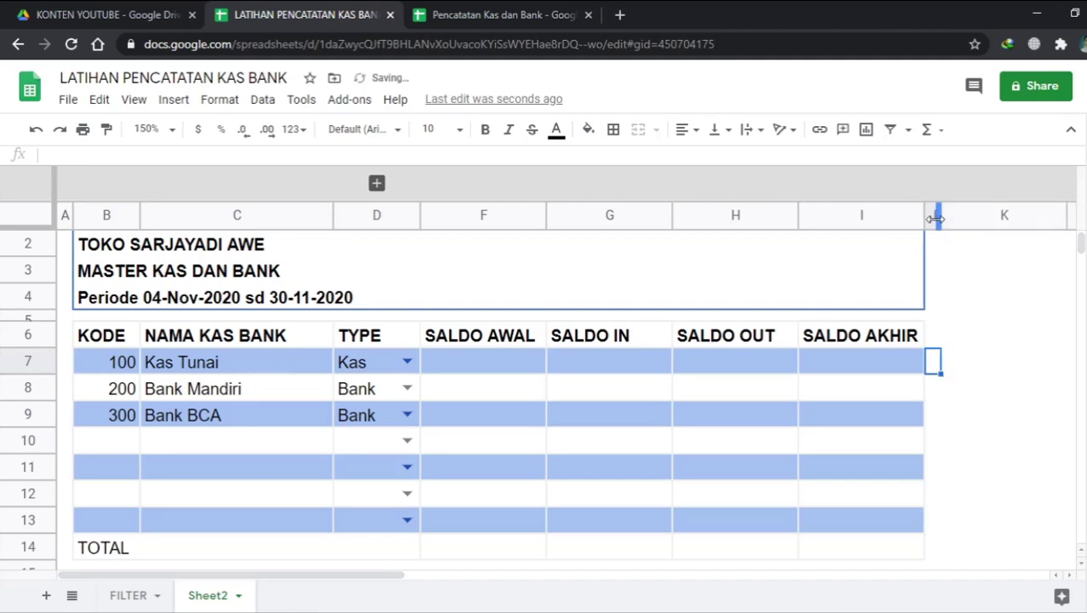
Step: Enter the formula =B7&" | "&C7 in K7 to join the account code and account name
{"action": "left_click", "coordinate": [959, 346]}
{"action": "left_click", "coordinate": [962, 362]}
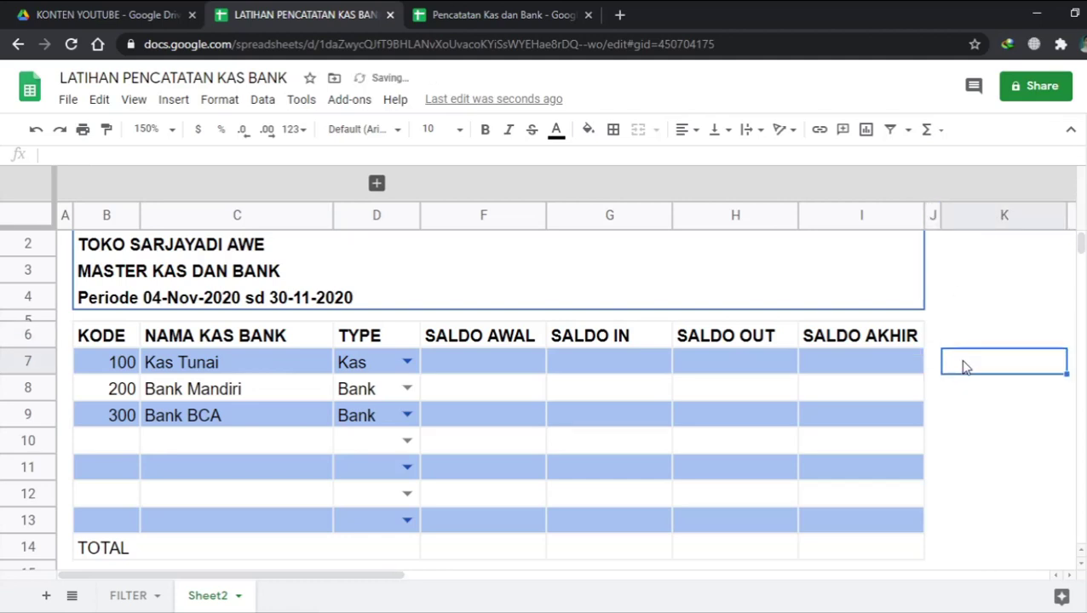
{"action": "type", "text": "="}
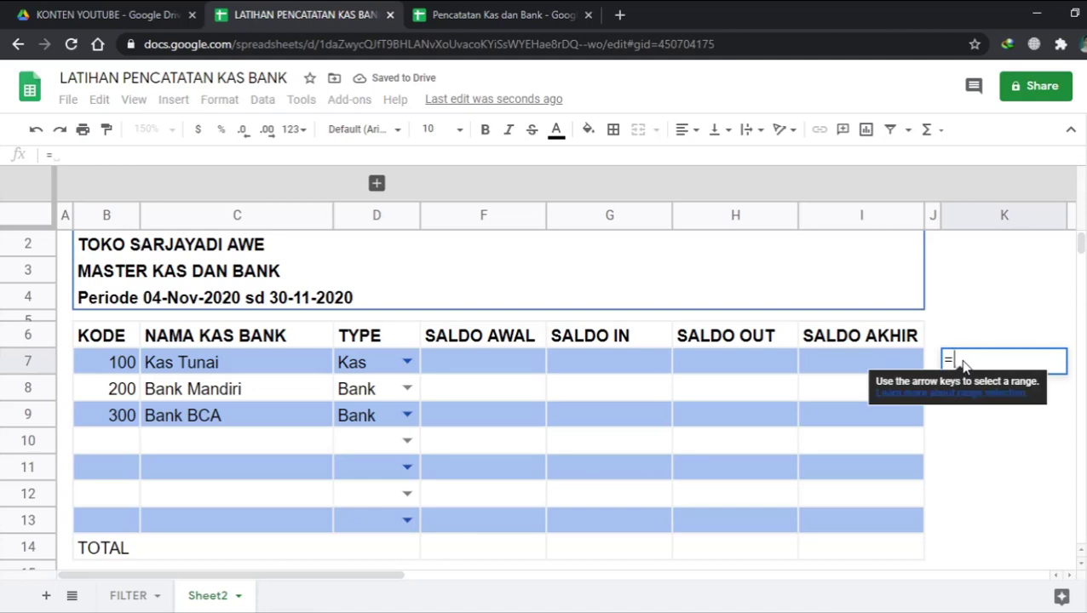
{"action": "left_click", "coordinate": [109, 368]}
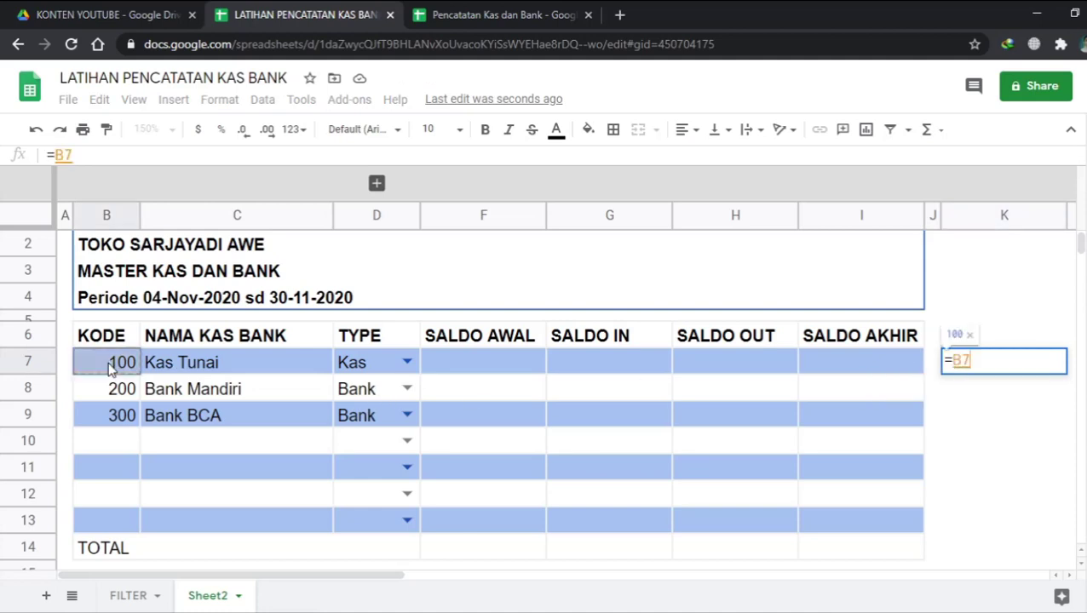
{"action": "type", "text": "&"}
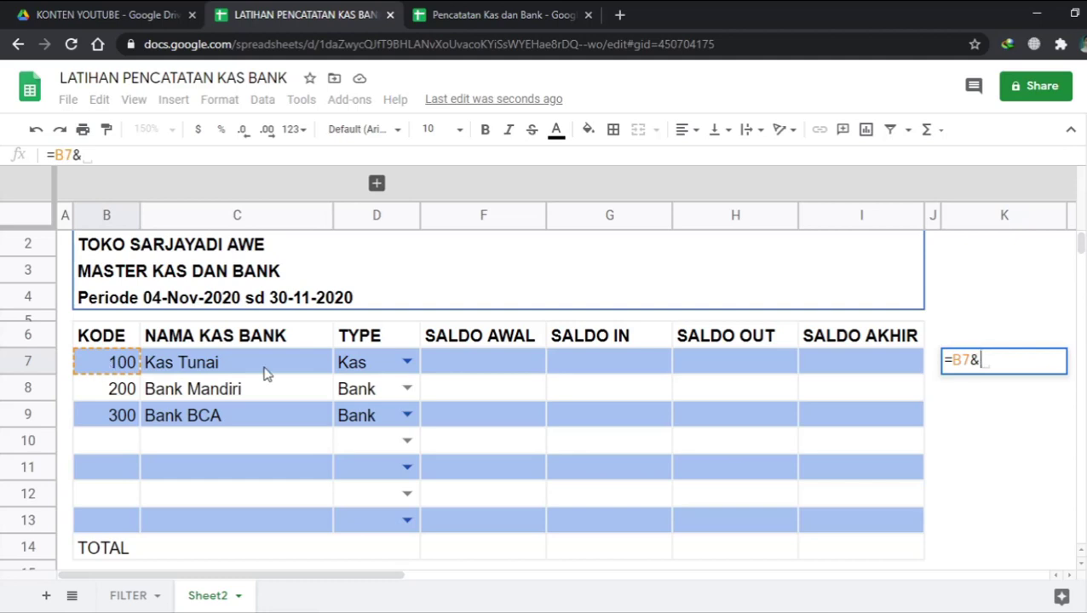
{"action": "type", "text": "\" "}
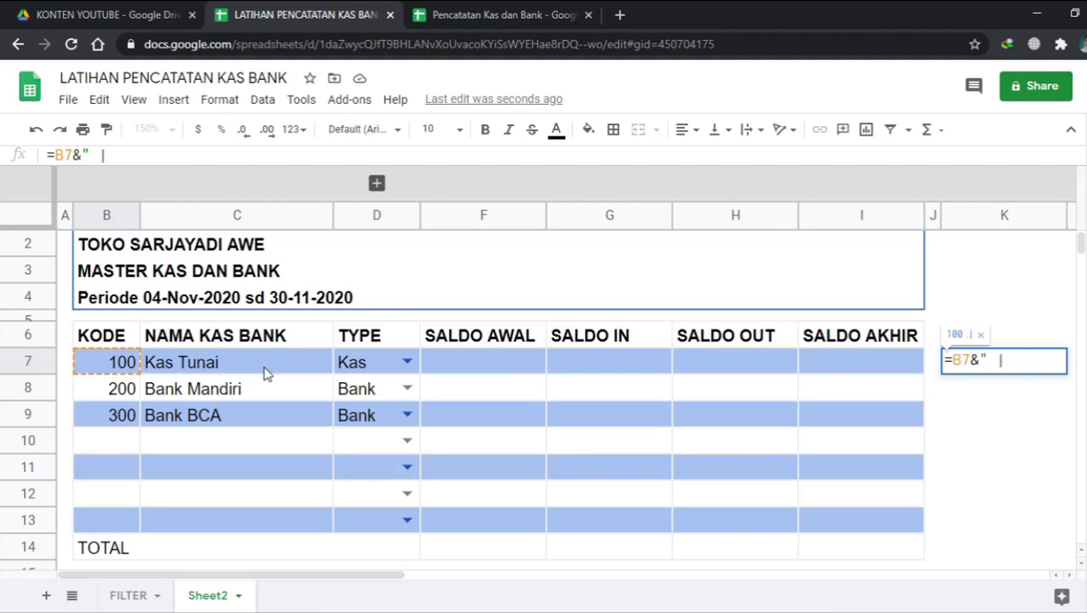
{"action": "type", "text": " |  \""}
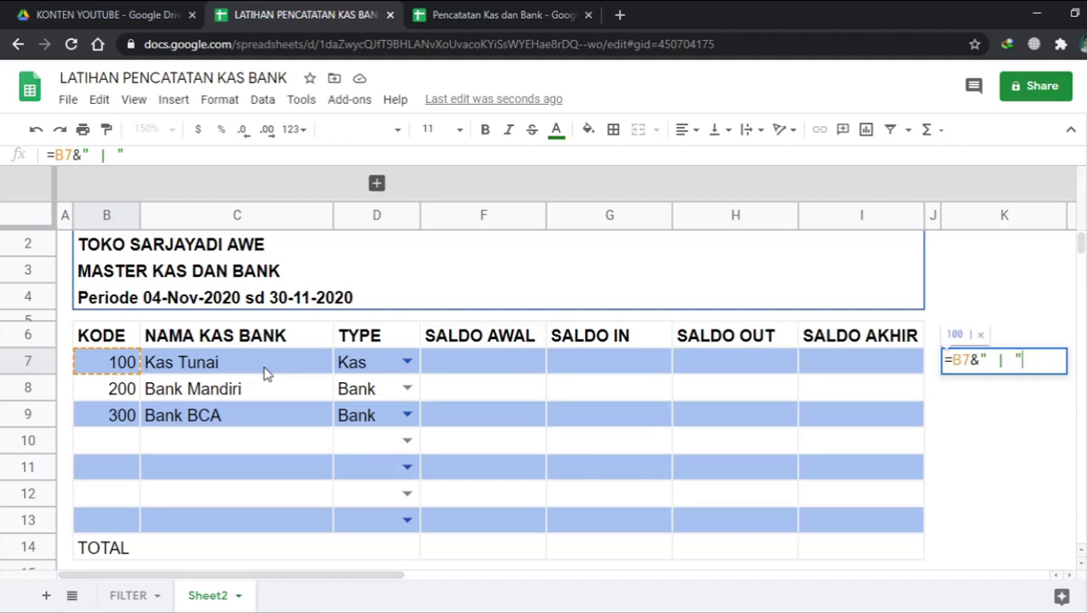
{"action": "type", "text": "&"}
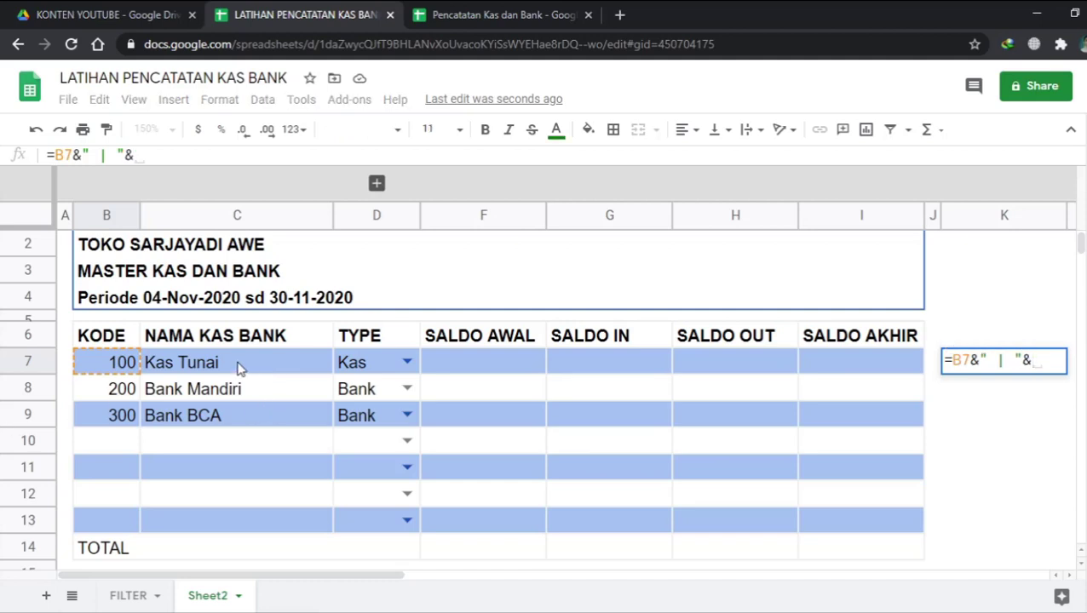
{"action": "left_click", "coordinate": [238, 366]}
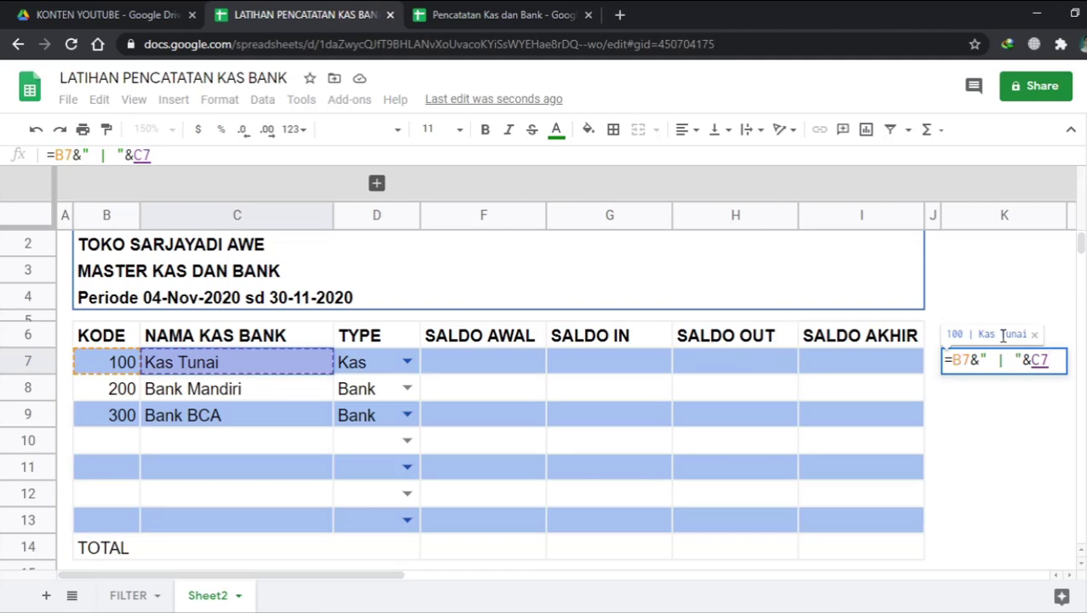
{"action": "key", "text": "Return"}
Step: Fill the K7 formula down through K13 and select K10:K13, the cells for the empty account rows
{"action": "left_click", "coordinate": [1053, 369]}
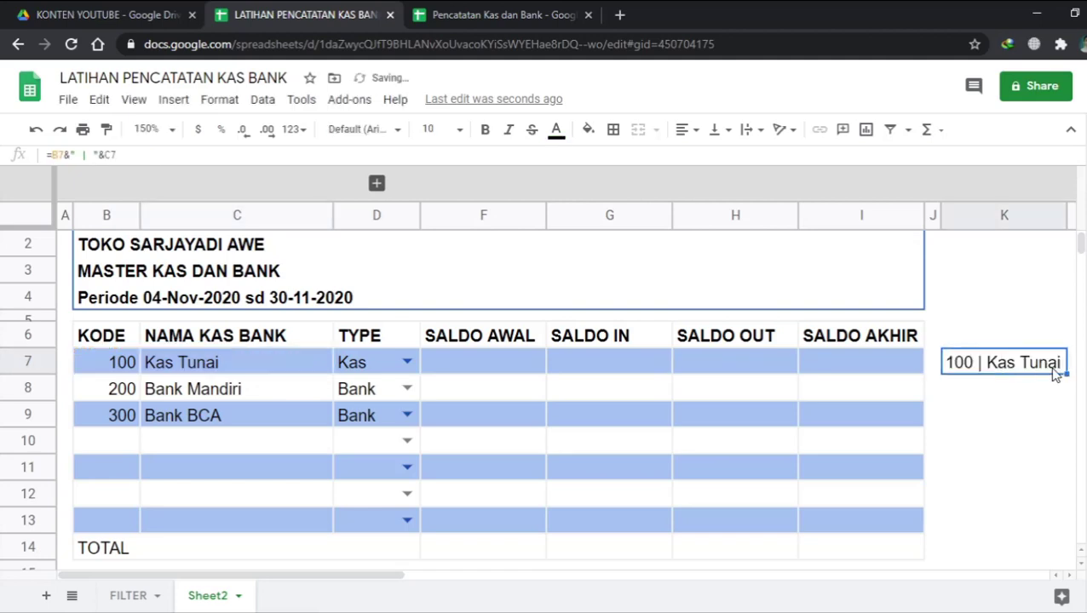
{"action": "left_click_drag", "start_coordinate": [1066, 372], "coordinate": [1060, 528]}
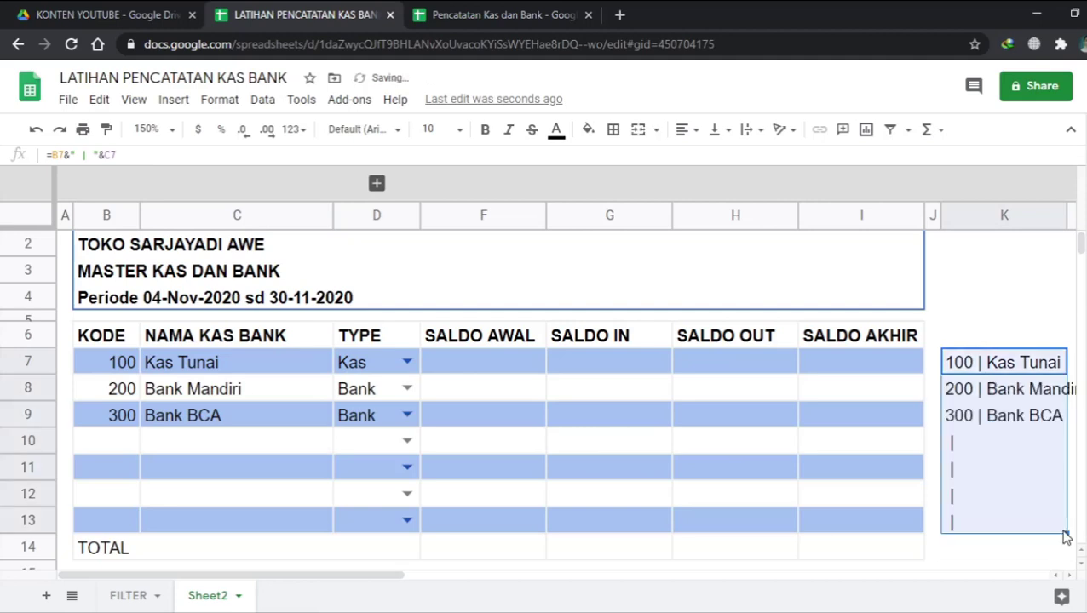
{"action": "left_click", "coordinate": [907, 492]}
{"action": "left_click_drag", "start_coordinate": [959, 447], "coordinate": [960, 526]}
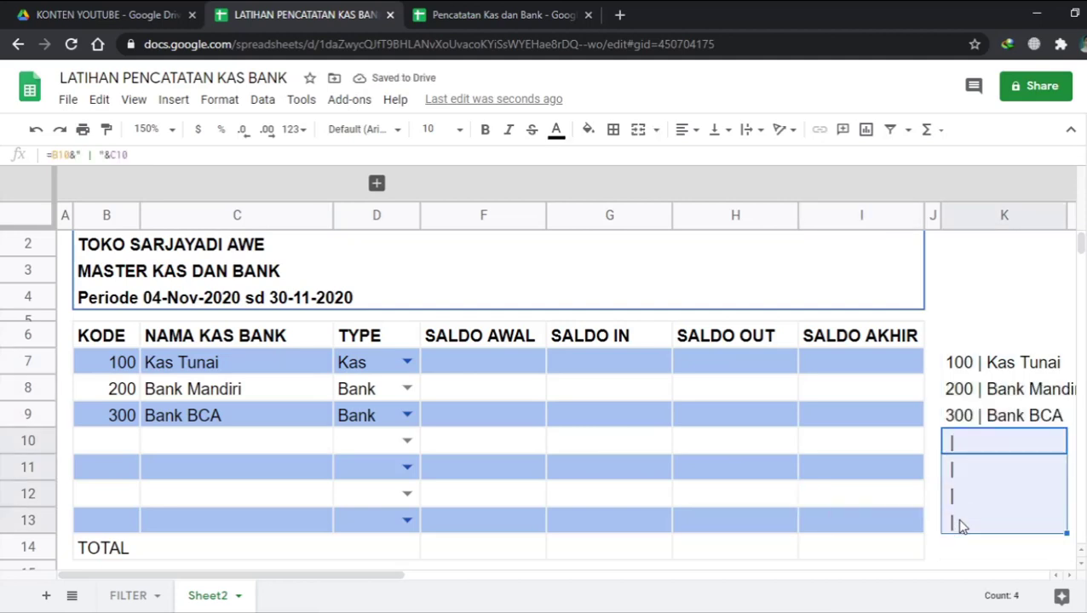
Step: Begin wrapping the code-and-name formula in K7 in an IF function
{"action": "left_click", "coordinate": [938, 373]}
{"action": "left_click", "coordinate": [961, 372]}
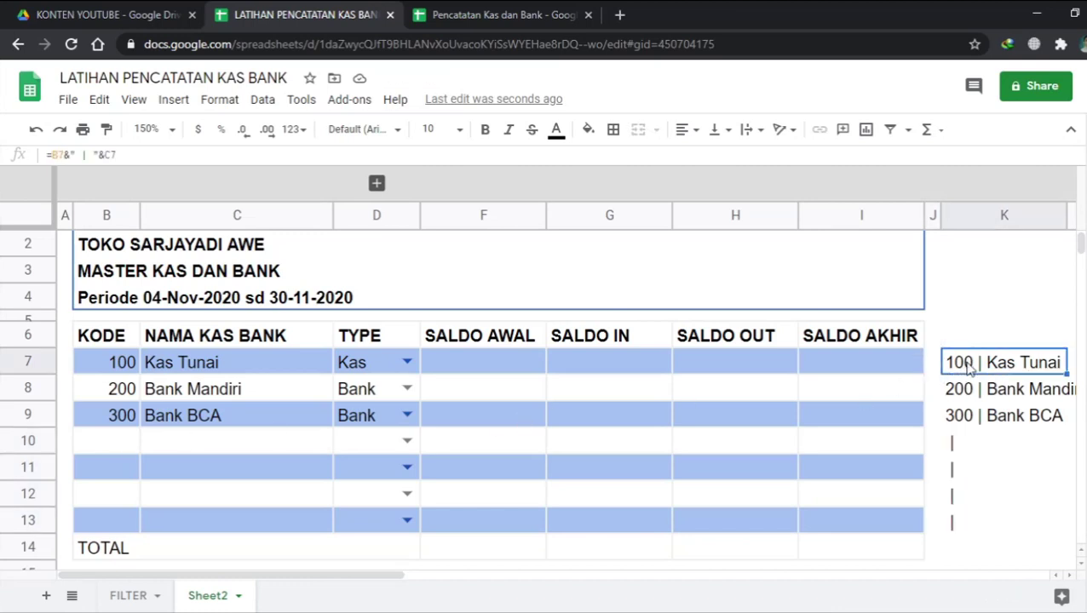
{"action": "double_click", "coordinate": [967, 366]}
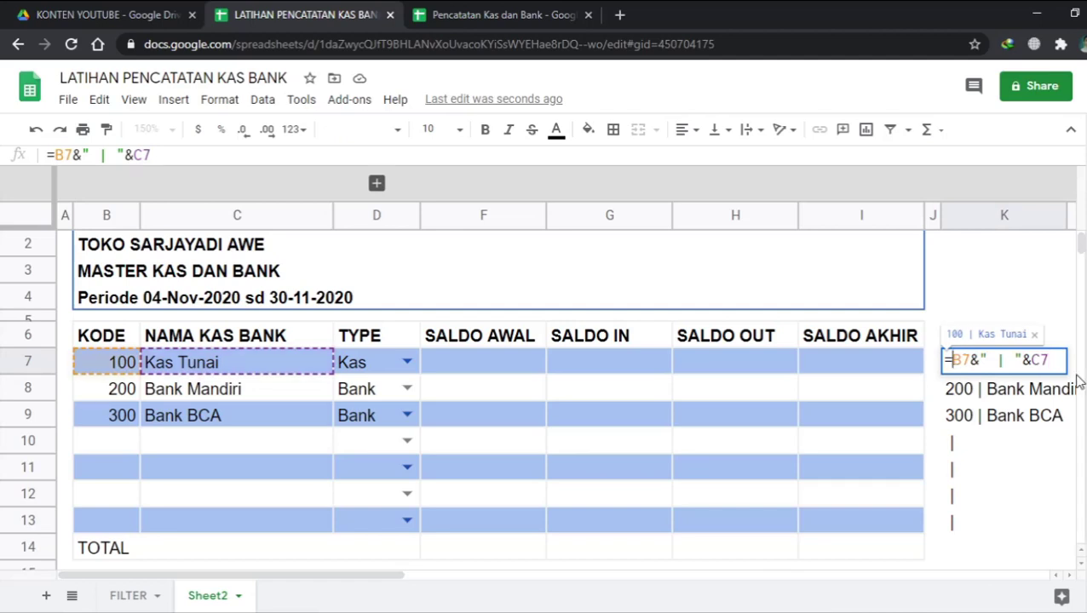
{"action": "key", "text": "Home"}
{"action": "key", "text": "Right"}
{"action": "type", "text": "if("}
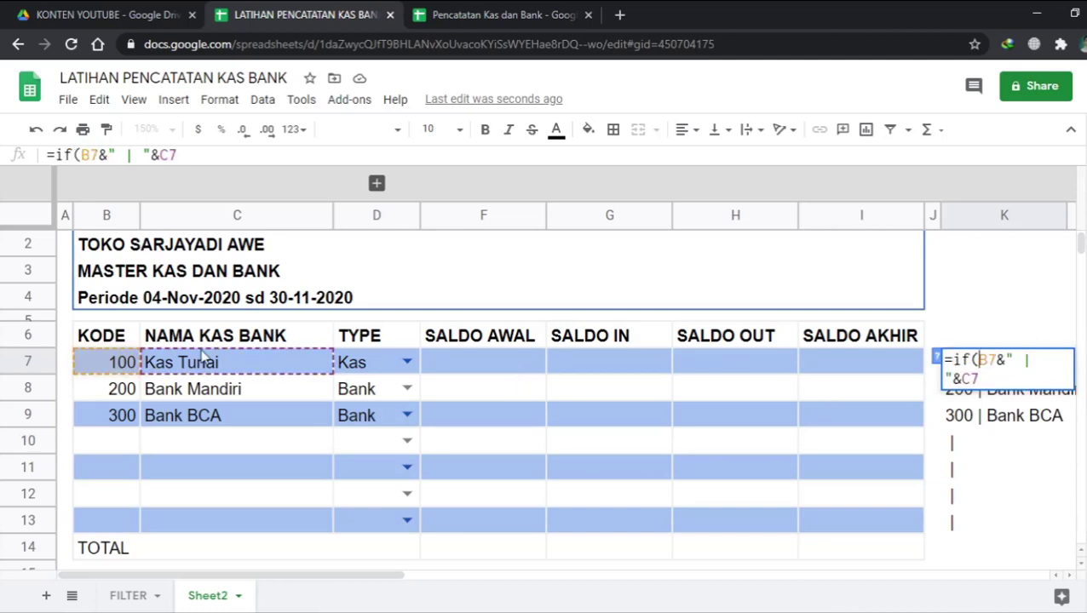
{"action": "left_click", "coordinate": [111, 373]}
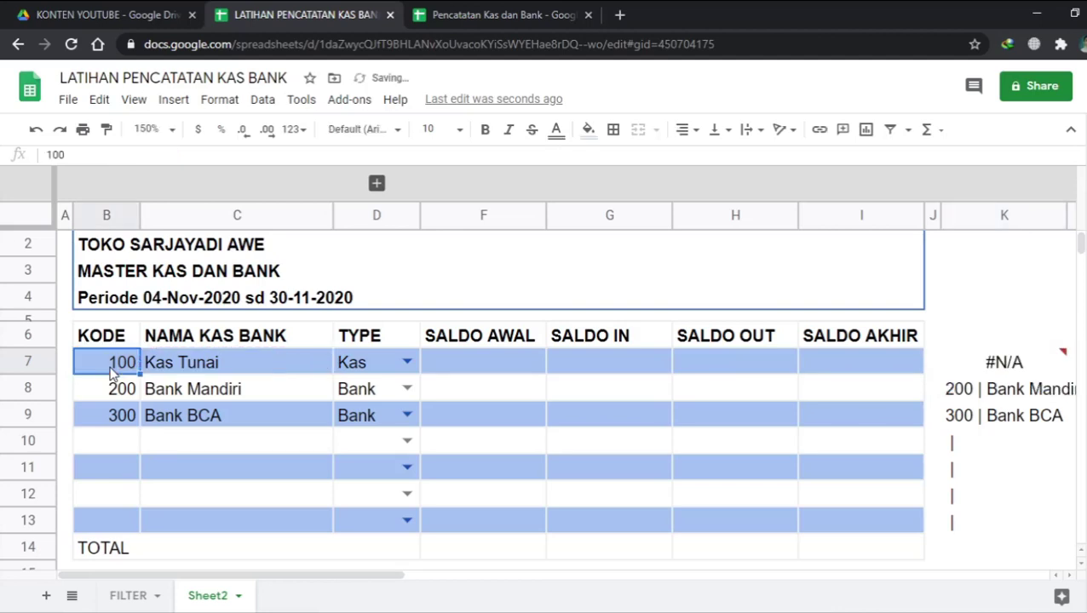
Step: Complete the K7 formula as =if(b7="","",B7&" | "&C7) so that an empty account code gives a blank
{"action": "left_click", "coordinate": [1012, 379]}
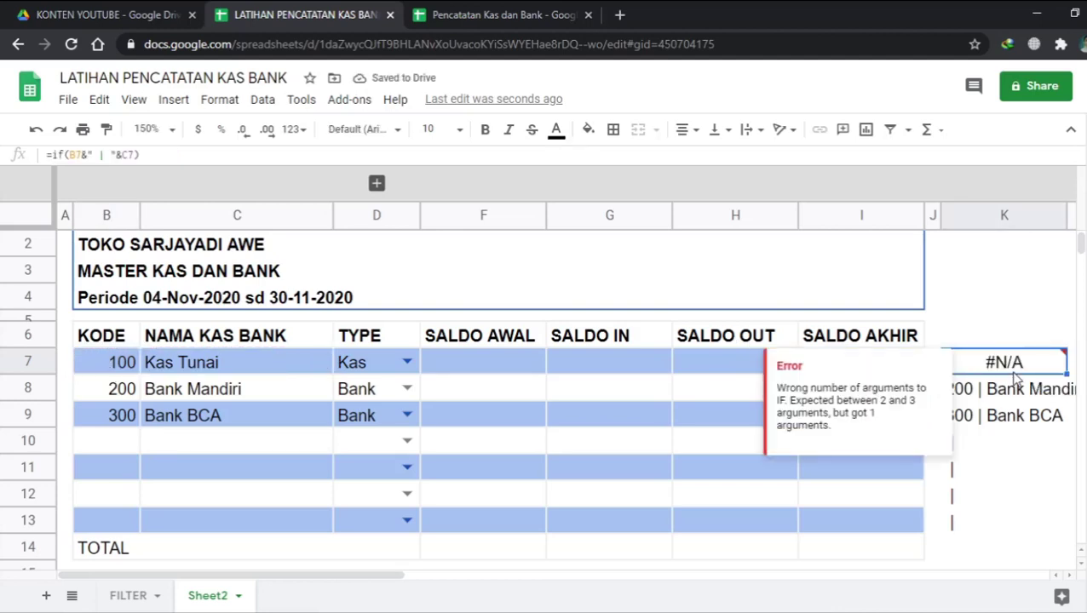
{"action": "double_click", "coordinate": [1013, 379]}
{"action": "left_click", "coordinate": [979, 360]}
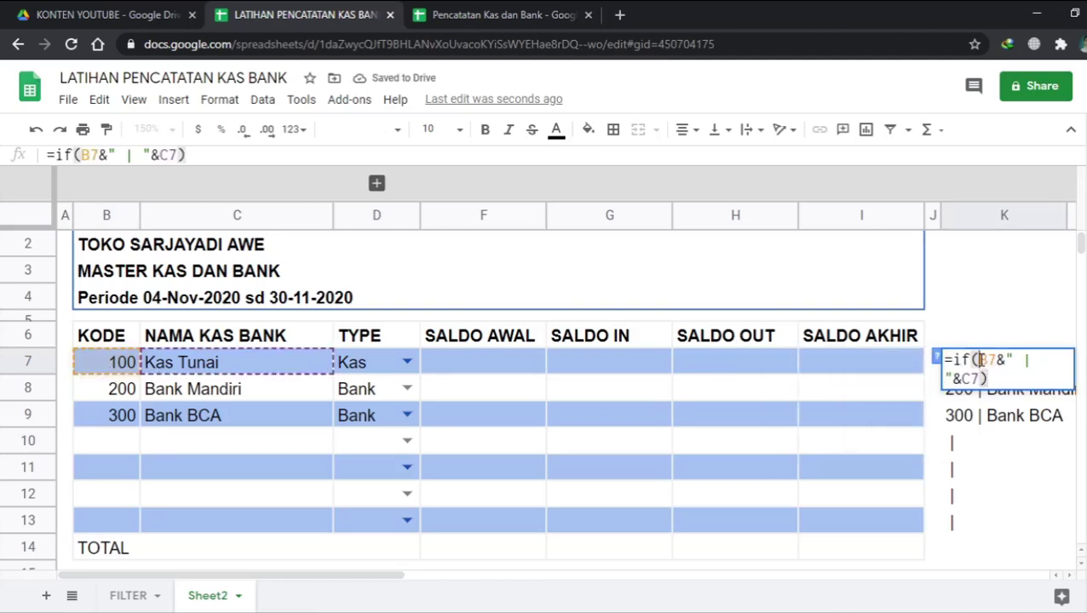
{"action": "type", "text": "b"}
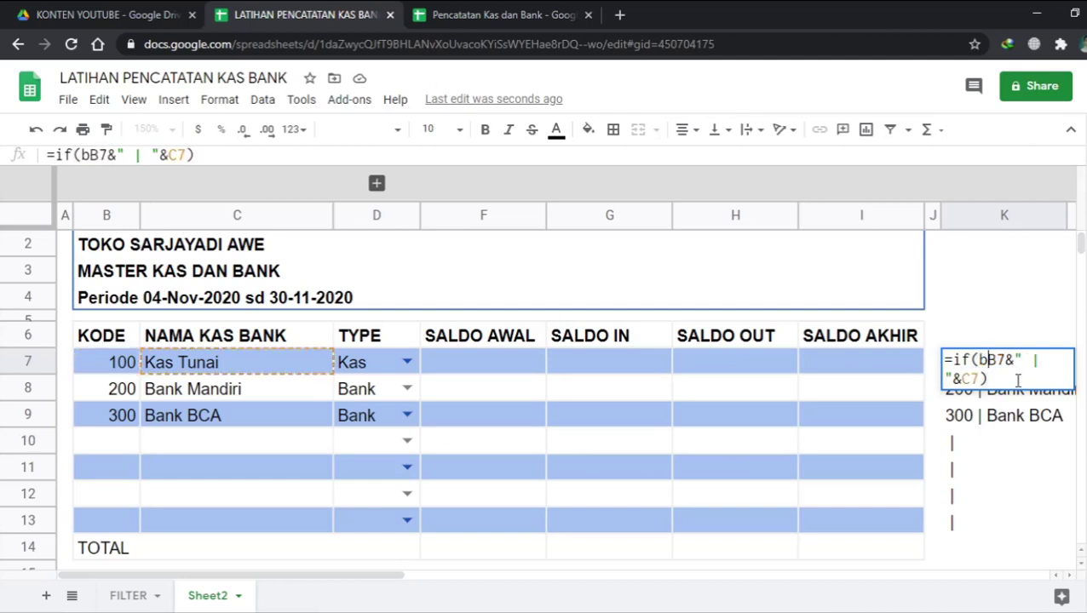
{"action": "type", "text": "7"}
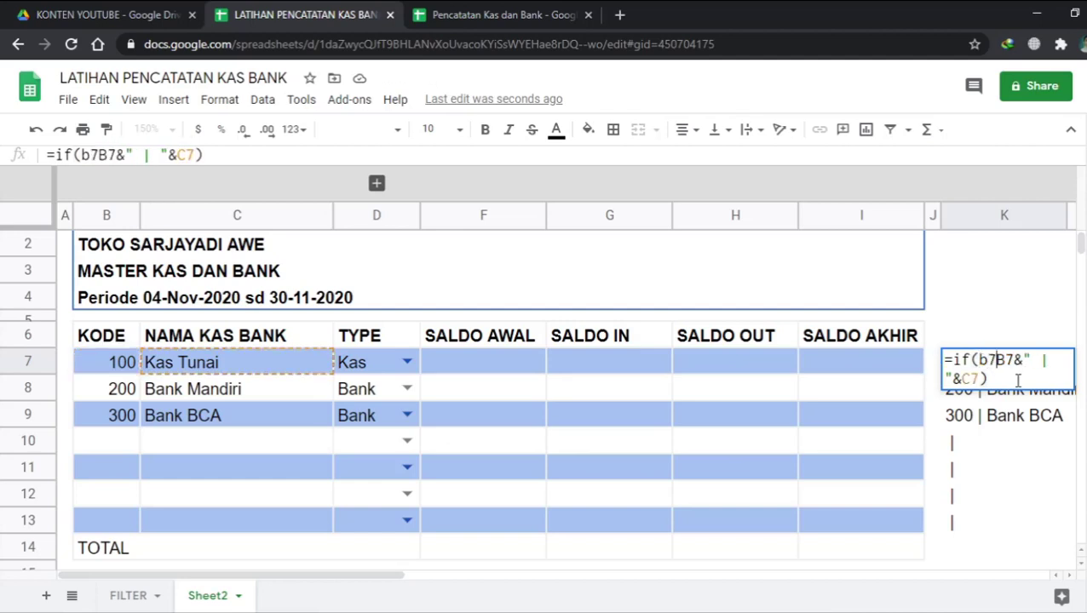
{"action": "type", "text": "=\""}
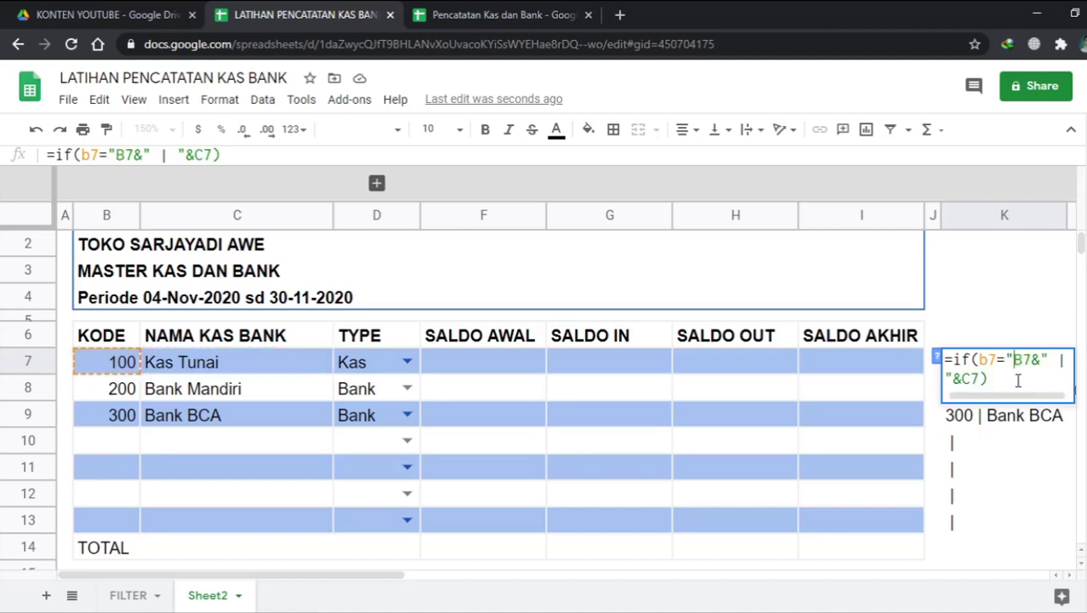
{"action": "type", "text": "\","}
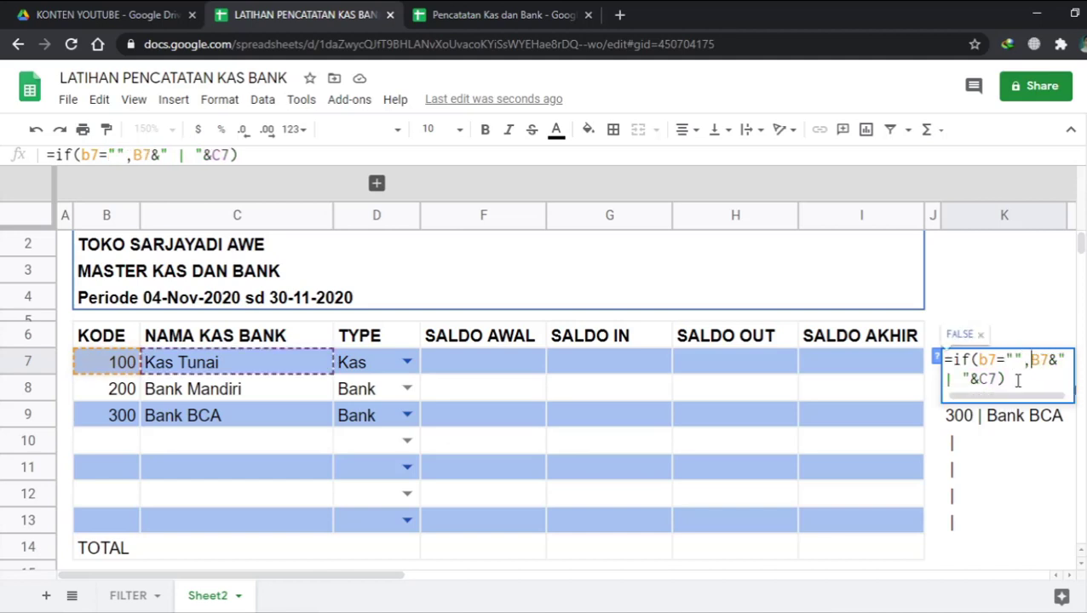
{"action": "type", "text": "\"\""}
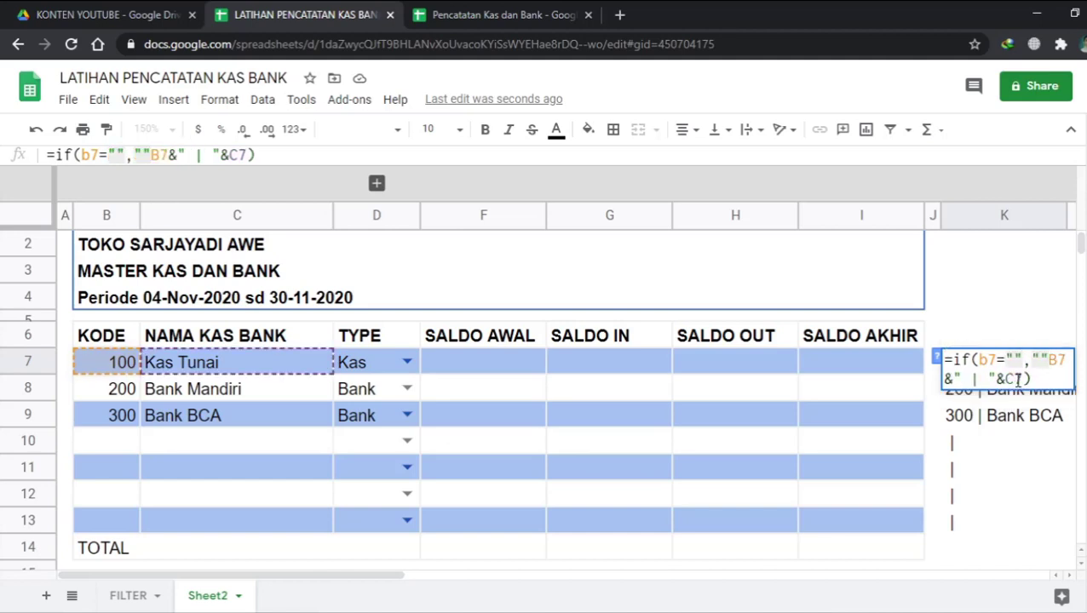
{"action": "type", "text": ","}
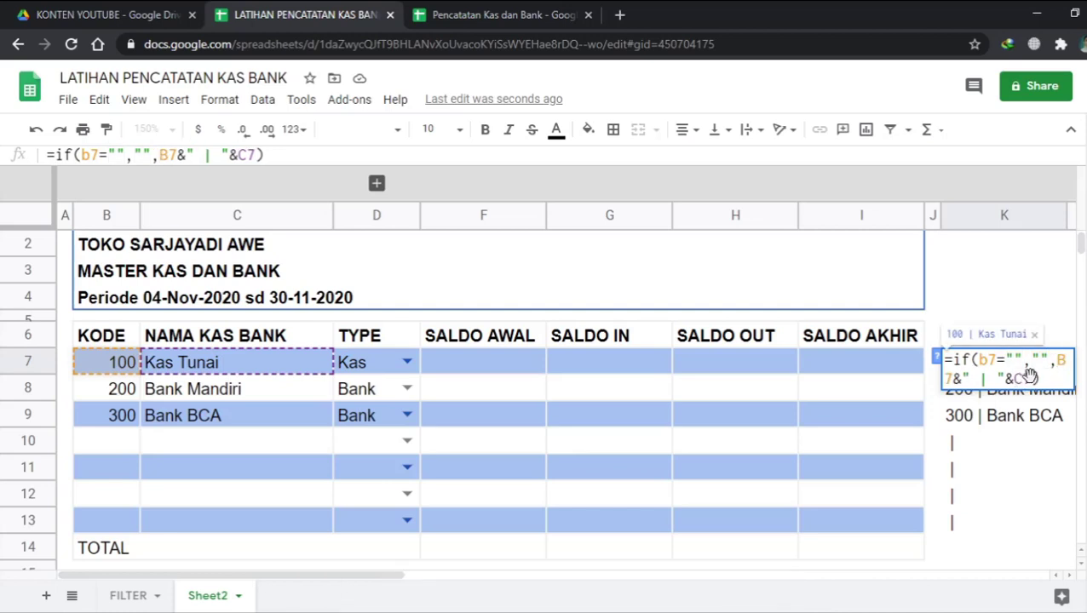
{"action": "key", "text": "Return"}
Step: Copy the K7 formula into K8:K13 and check the formulas in the filled and empty rows
{"action": "key", "text": "Up"}
{"action": "key", "text": "ctrl+c"}
{"action": "key", "text": "Down"}
{"action": "key", "text": "shift+Down"}
{"action": "key", "text": "shift+Down"}
{"action": "key", "text": "shift+Down"}
{"action": "key", "text": "shift+Down"}
{"action": "key", "text": "shift+Down"}
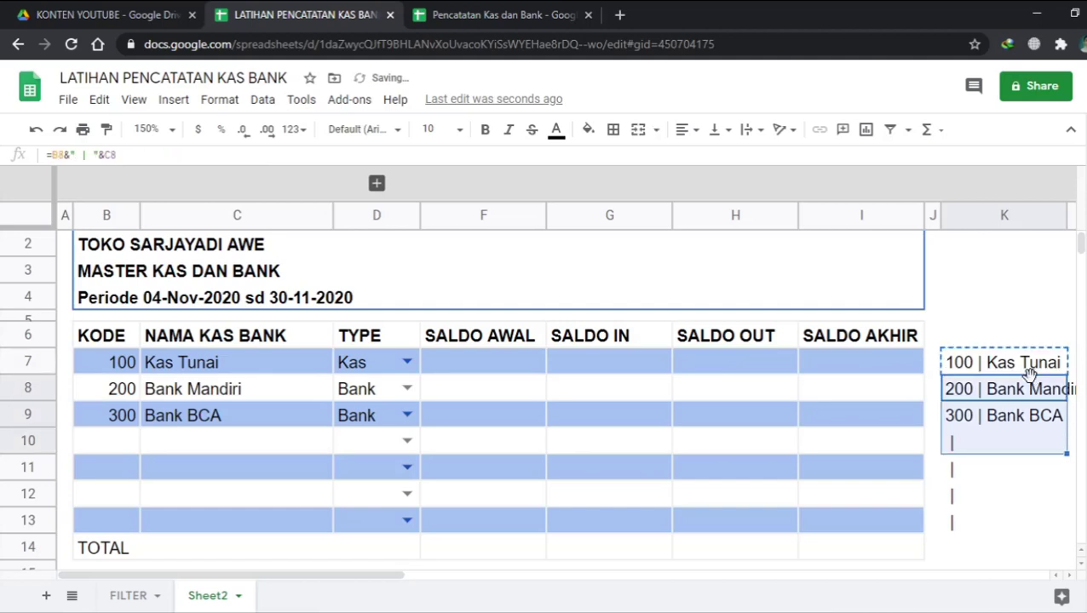
{"action": "key", "text": "ctrl+v"}
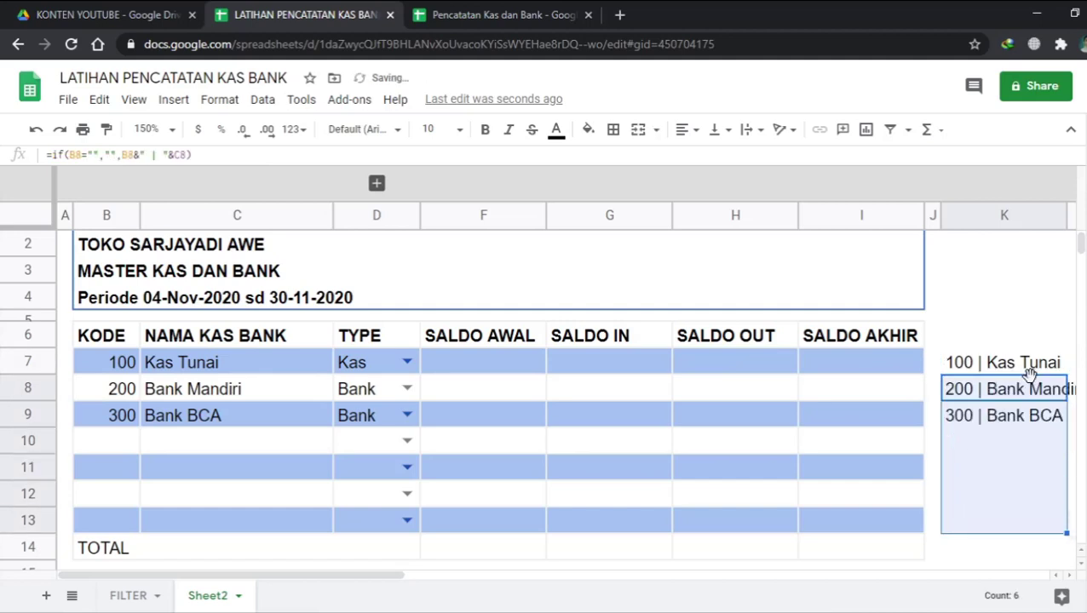
{"action": "left_click", "coordinate": [985, 452]}
{"action": "left_click", "coordinate": [1014, 371]}
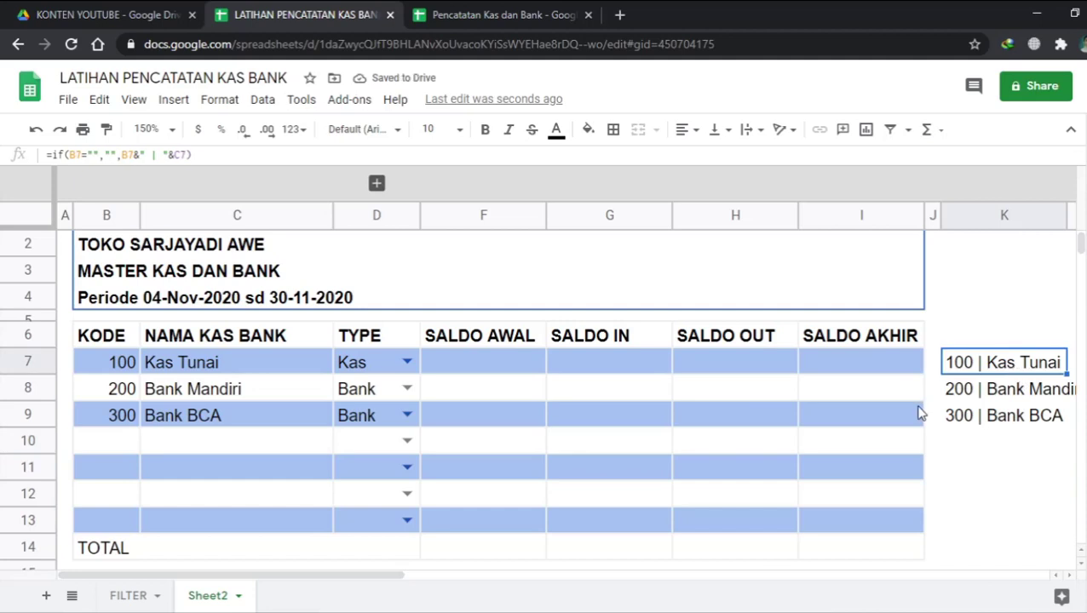
{"action": "left_click", "coordinate": [968, 486]}
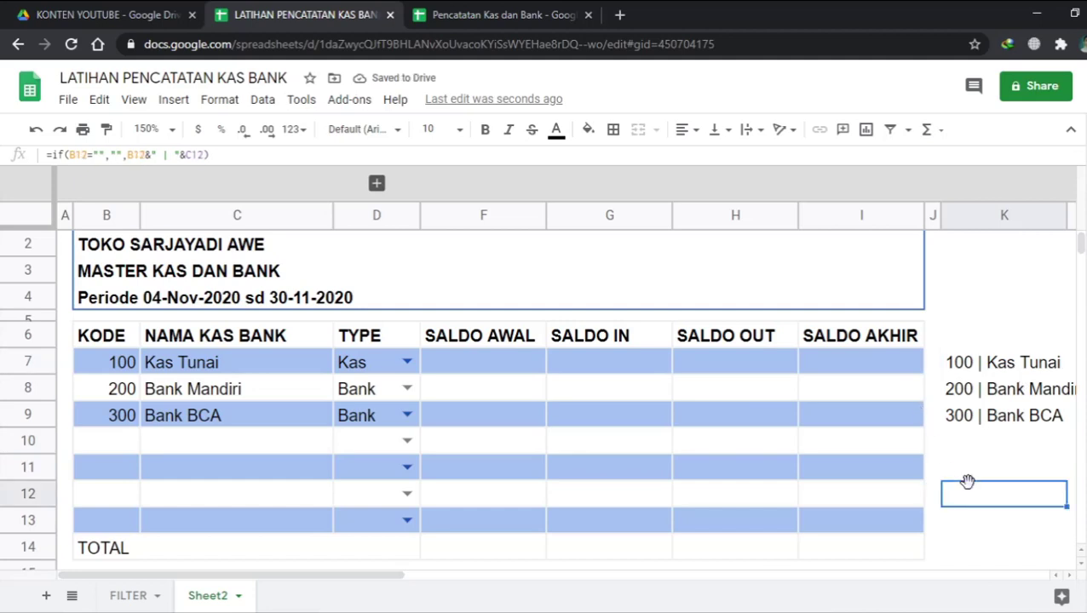
{"action": "left_click", "coordinate": [1015, 217]}
{"action": "left_click", "coordinate": [667, 443]}
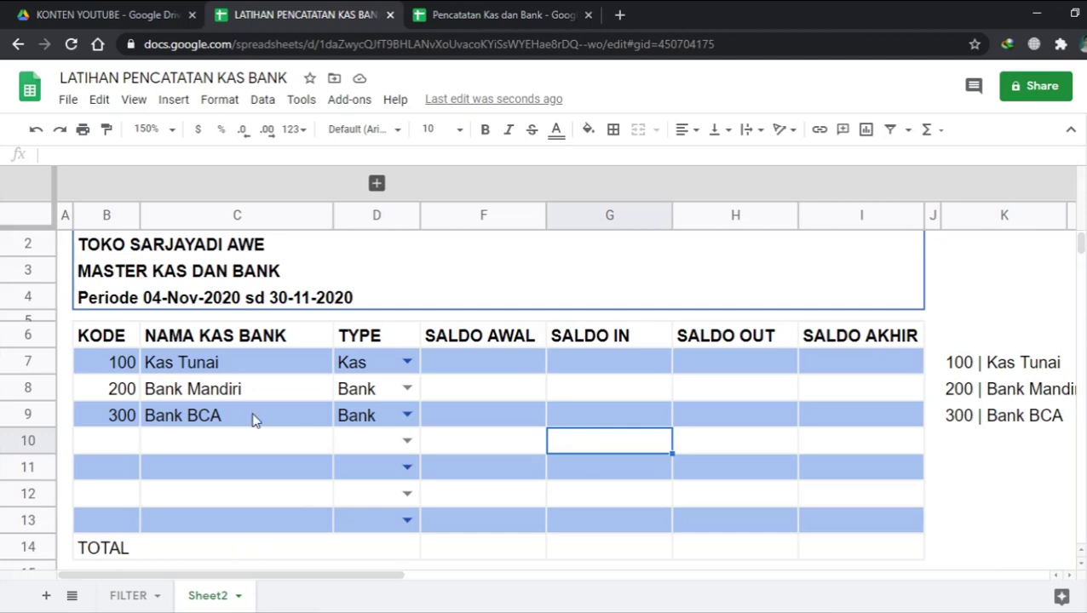
Step: Rename the Sheet2 worksheet as M_KASBANK
{"action": "scroll", "coordinate": [268, 398], "scroll_direction": "up", "scroll_amount": 1}
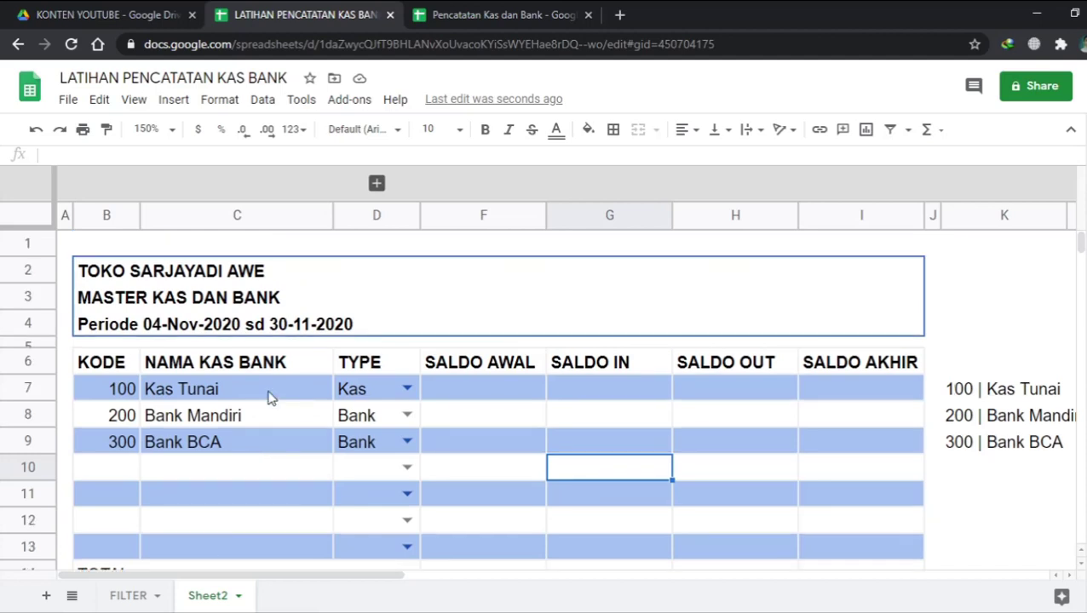
{"action": "left_click", "coordinate": [238, 597]}
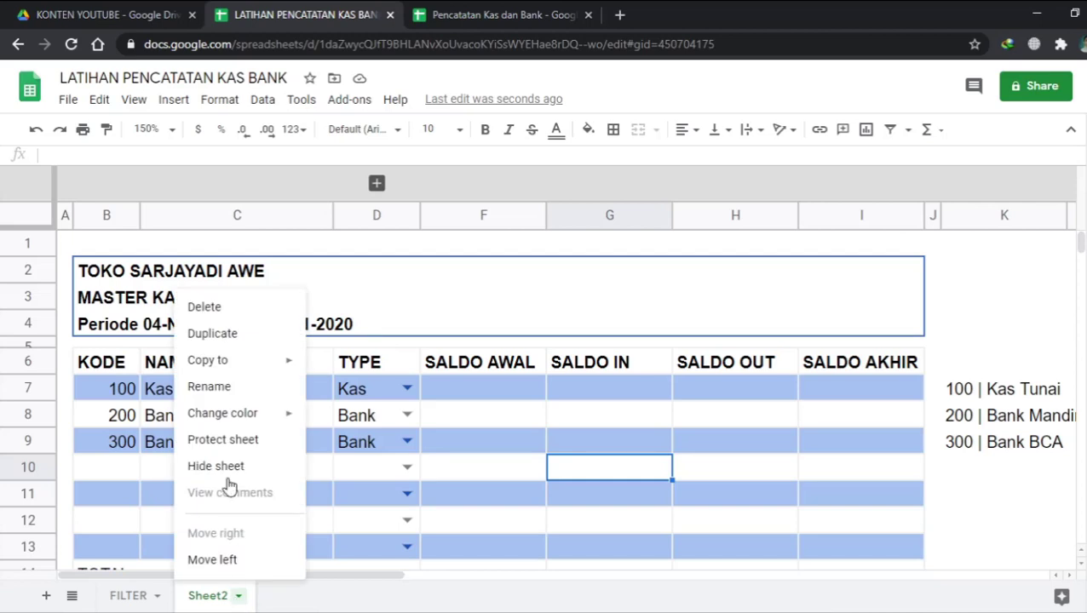
{"action": "left_click", "coordinate": [218, 389]}
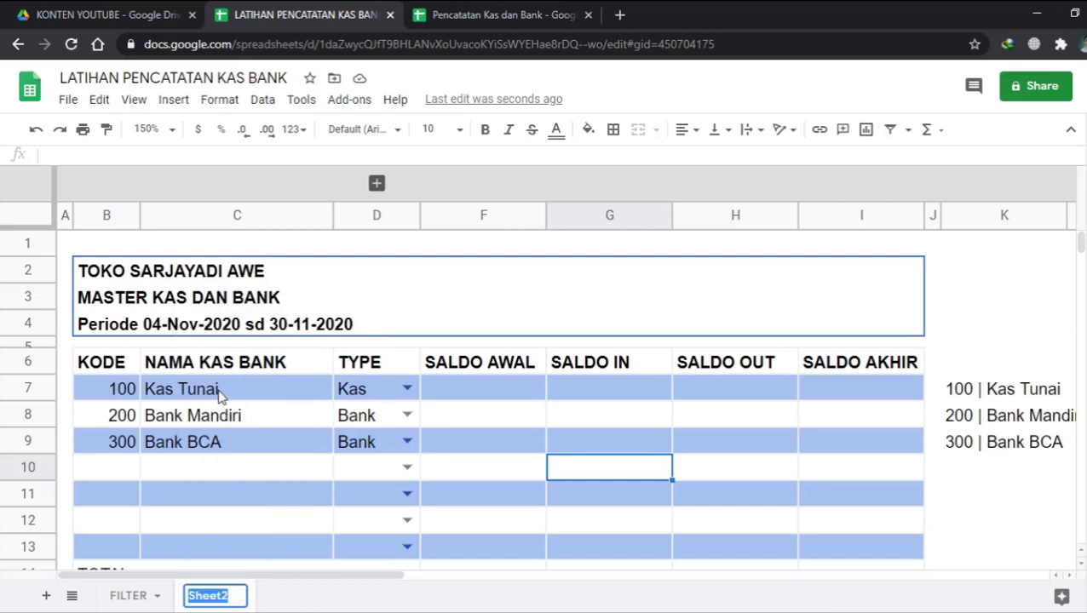
{"action": "type", "text": "M"}
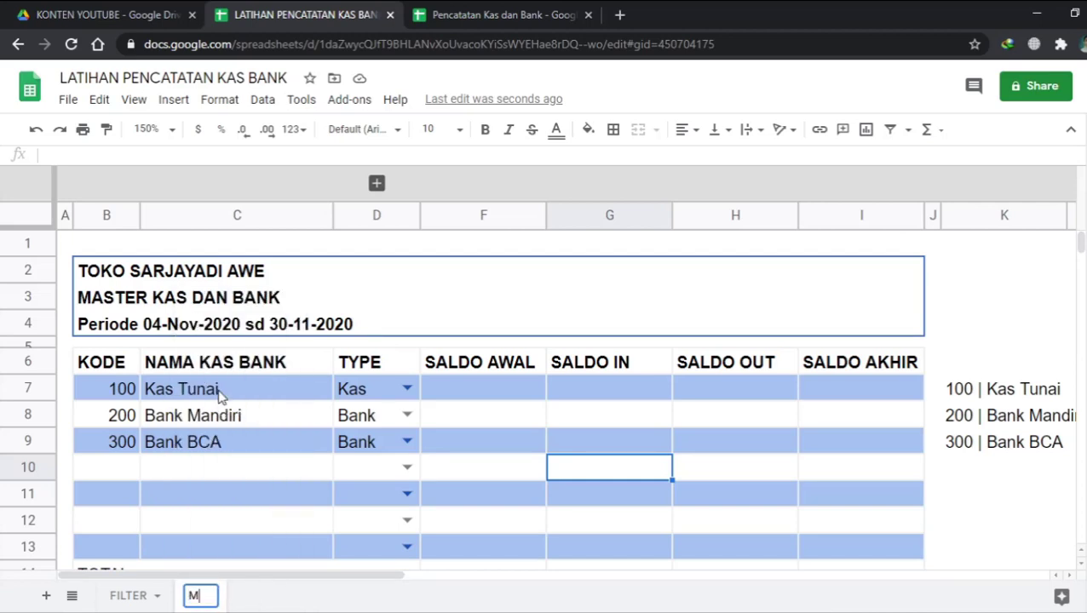
{"action": "type", "text": "KASBANK"}
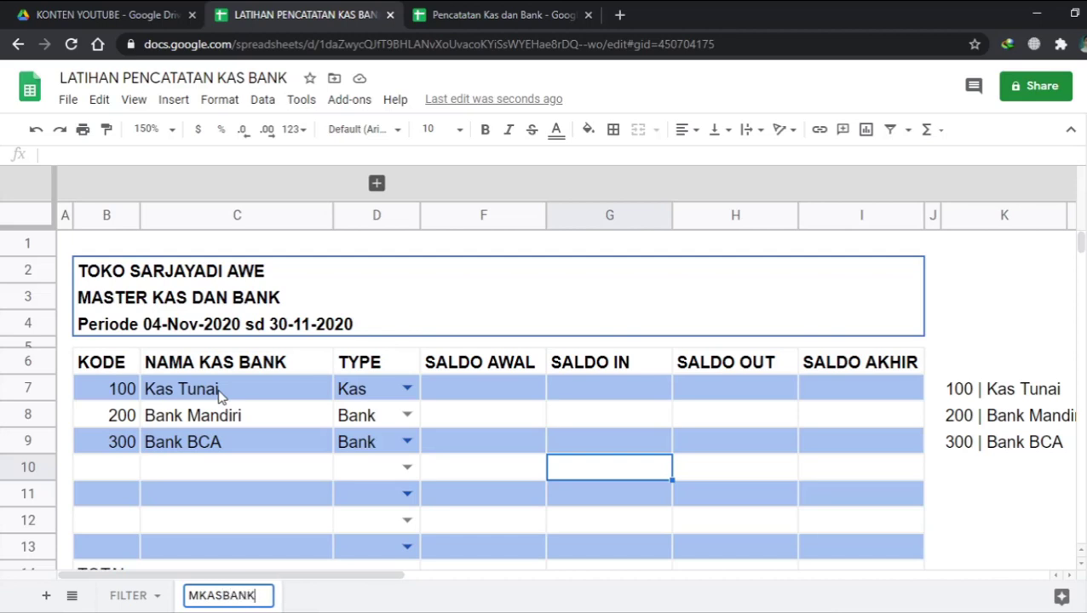
{"action": "key", "text": "Left"}
{"action": "key", "text": "Left"}
{"action": "key", "text": "Left"}
{"action": "key", "text": "Left"}
{"action": "key", "text": "Left"}
{"action": "key", "text": "Left"}
{"action": "key", "text": "Left"}
{"action": "type", "text": "_"}
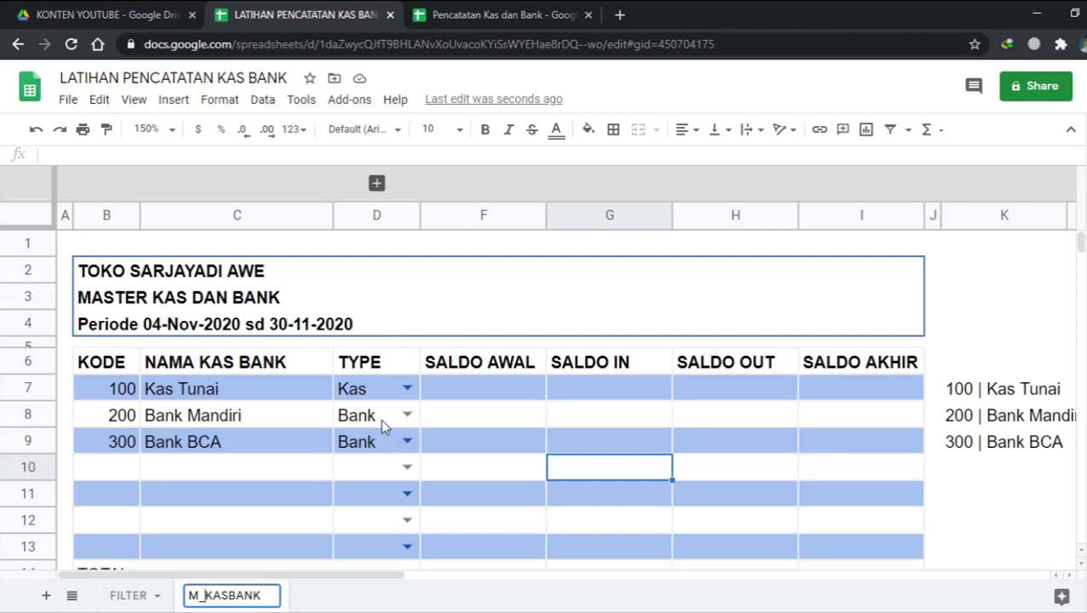
{"action": "key", "text": "Return"}
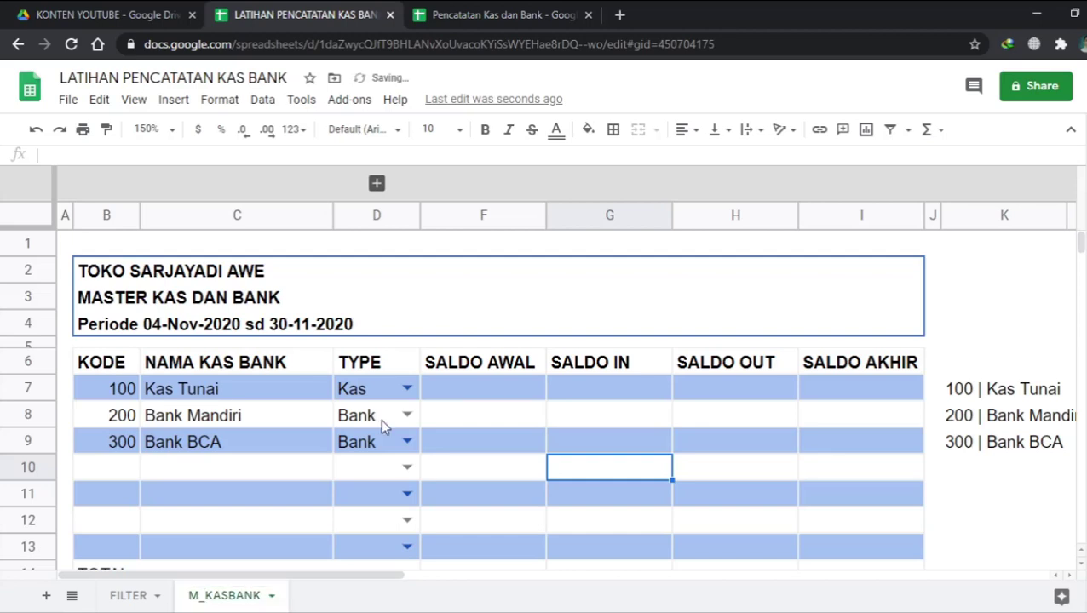
{"action": "left_click", "coordinate": [238, 509]}
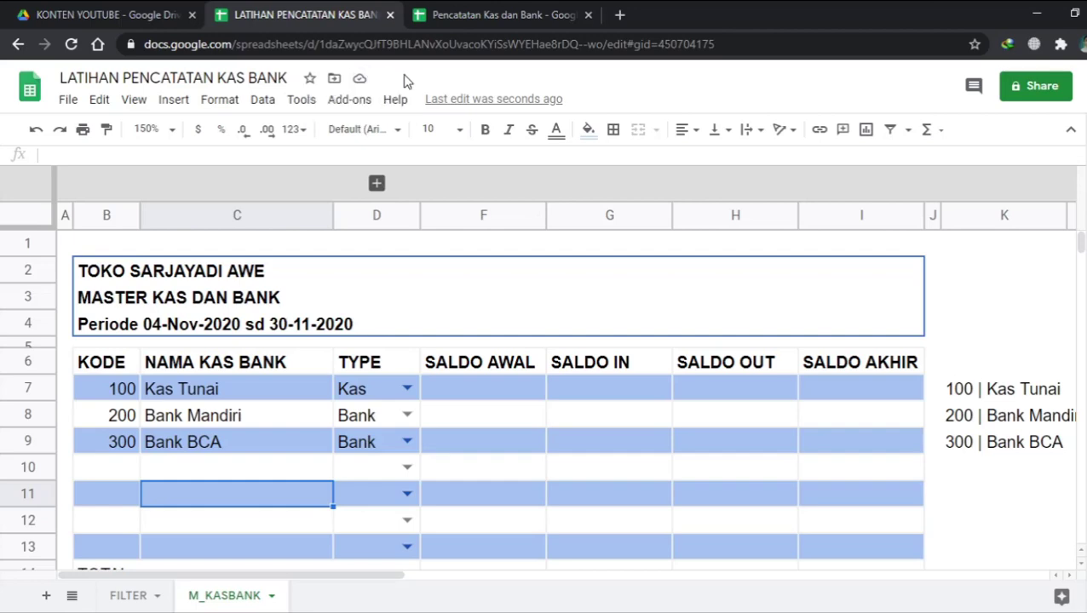
Step: Close the LATIHAN PENCATATAN KAS BANK and Pencatatan Kas dan Bank spreadsheets, leaving the KONTEN YOUTUBE folder in Google Drive open
{"action": "left_click", "coordinate": [82, 10]}
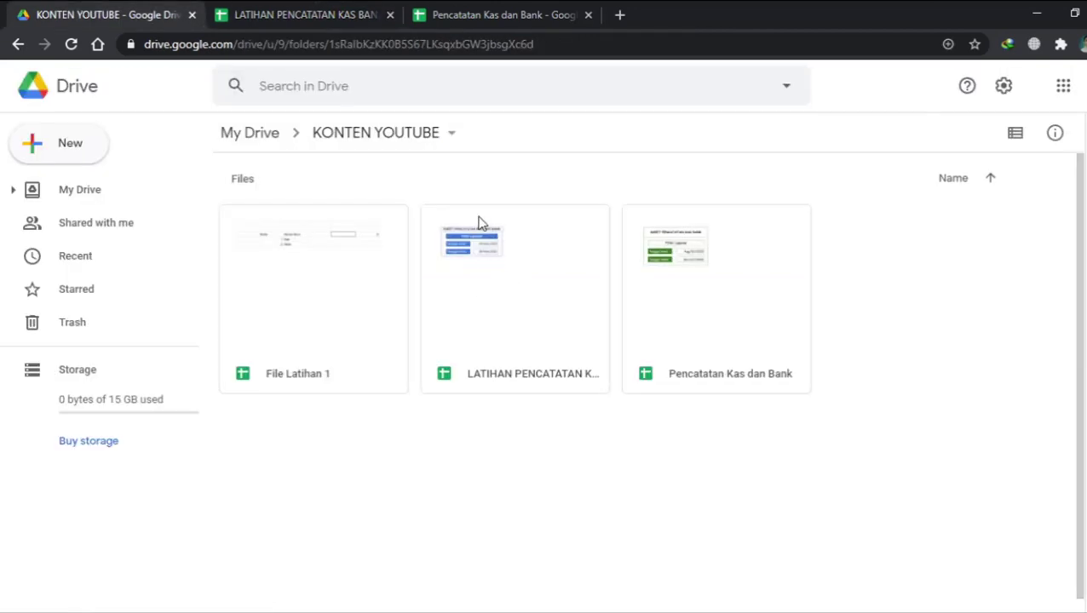
{"action": "left_click", "coordinate": [331, 15]}
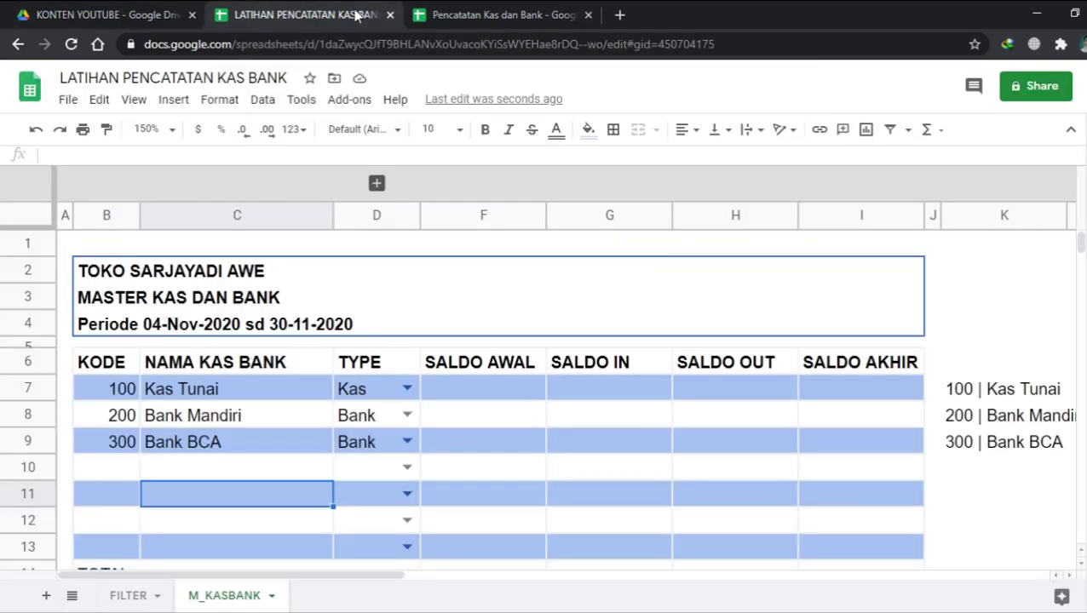
{"action": "left_click", "coordinate": [389, 15]}
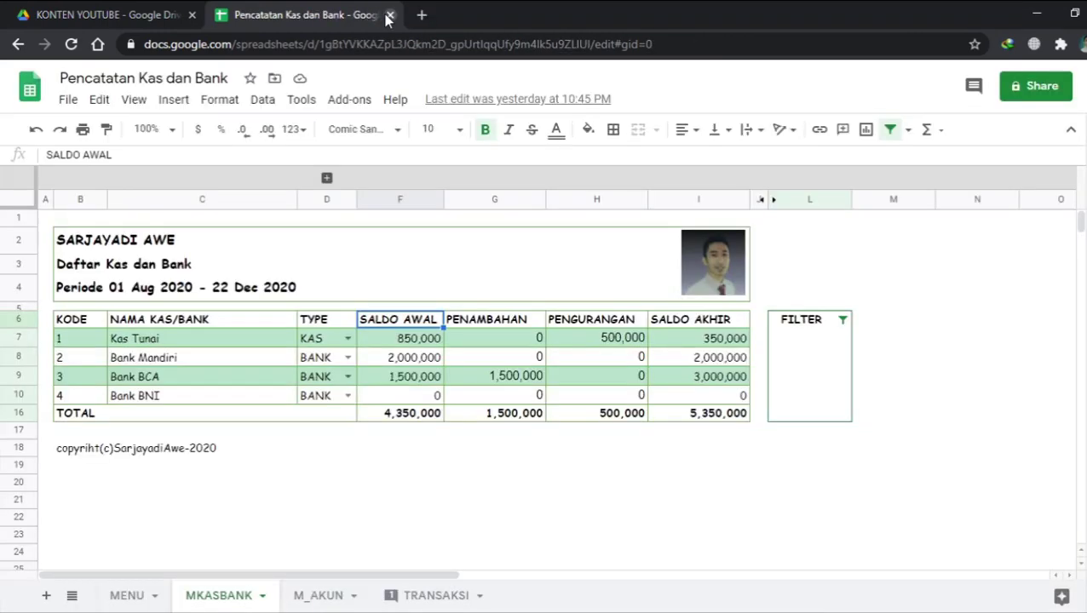
{"action": "left_click", "coordinate": [388, 15]}
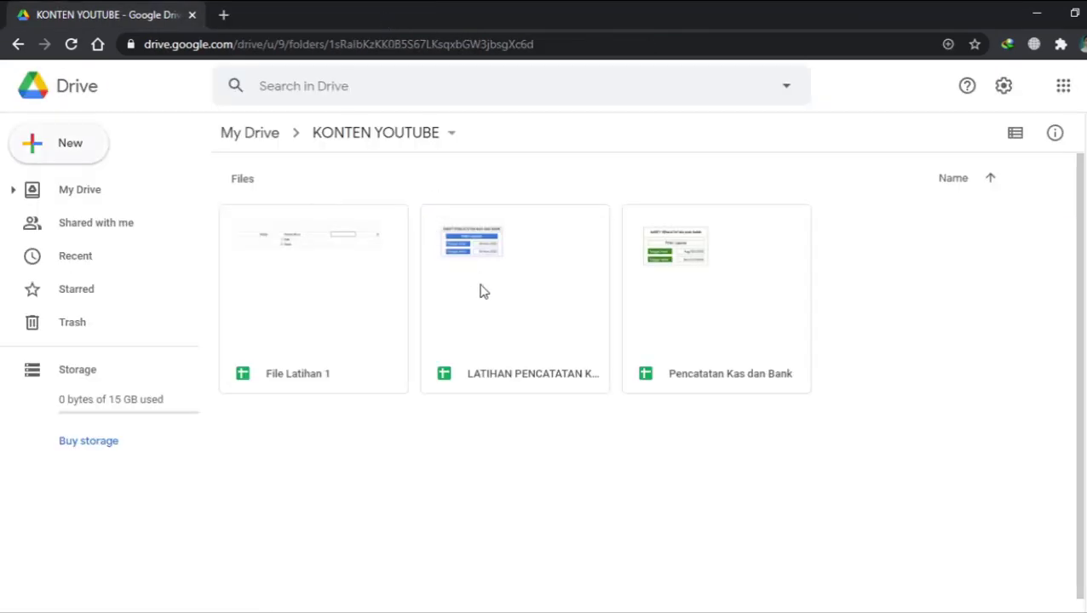
Step: Reopen LATIHAN PENCATATAN KAS BANK from the Drive folder and select the Bank Mandiri name cell on the M_KASBANK sheet
{"action": "double_click", "coordinate": [490, 379]}
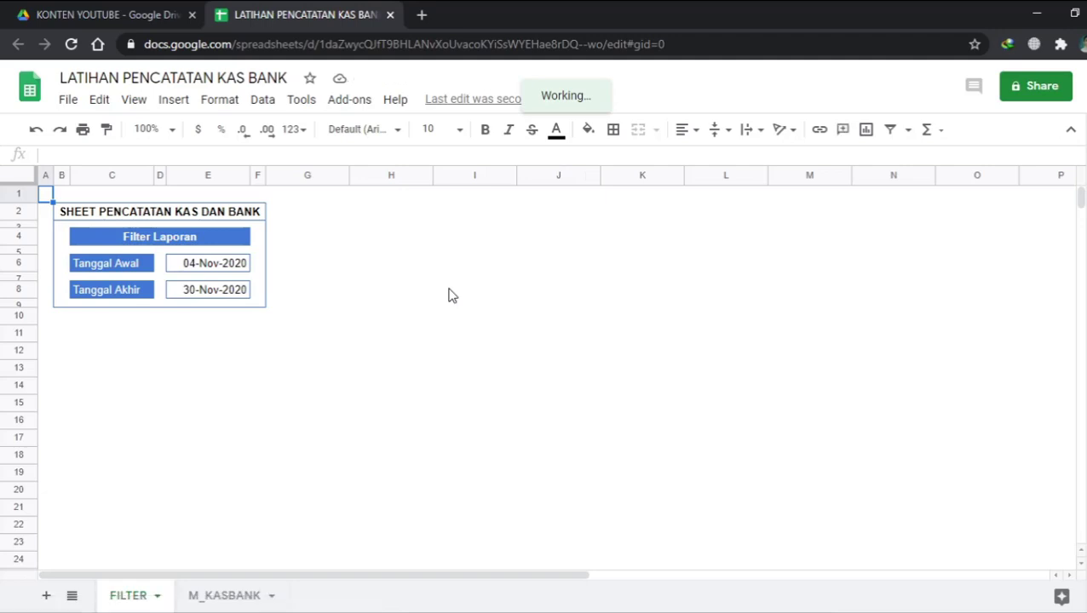
{"action": "left_click", "coordinate": [214, 601]}
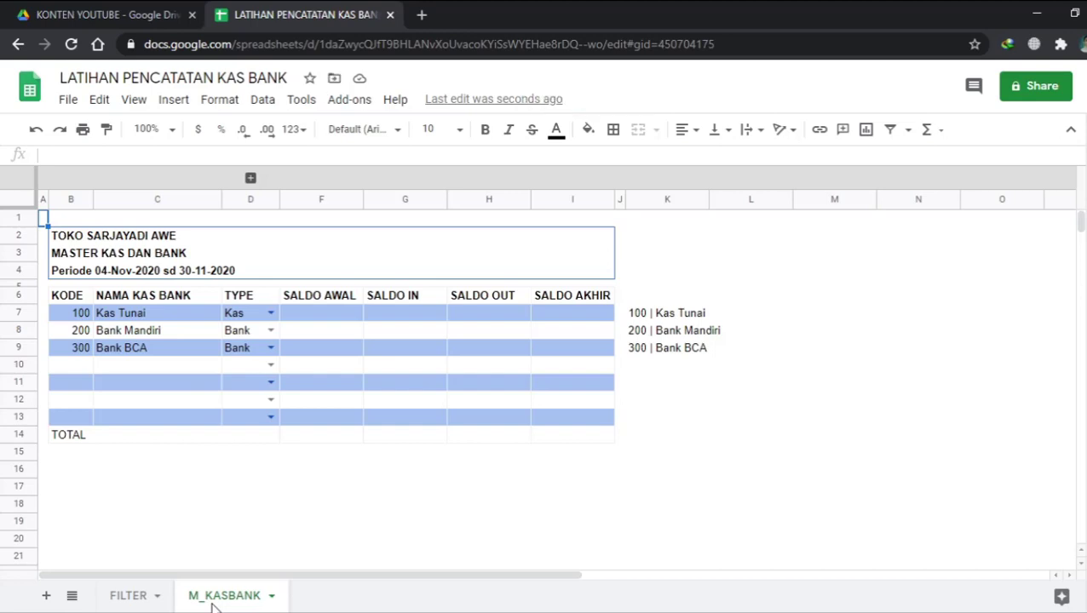
{"action": "left_click", "coordinate": [203, 316]}
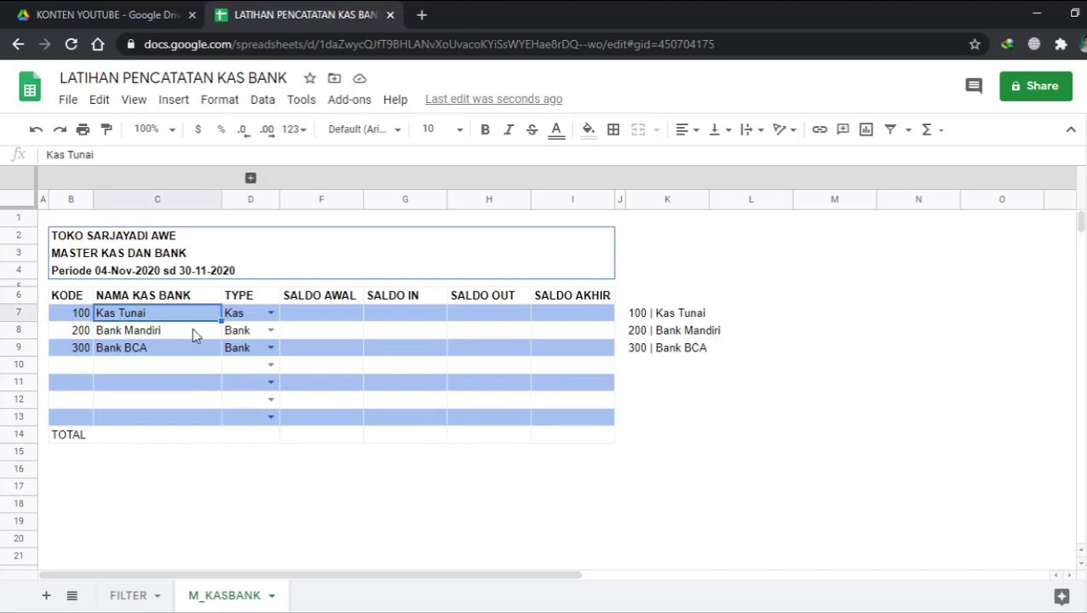
{"action": "left_click", "coordinate": [193, 329]}
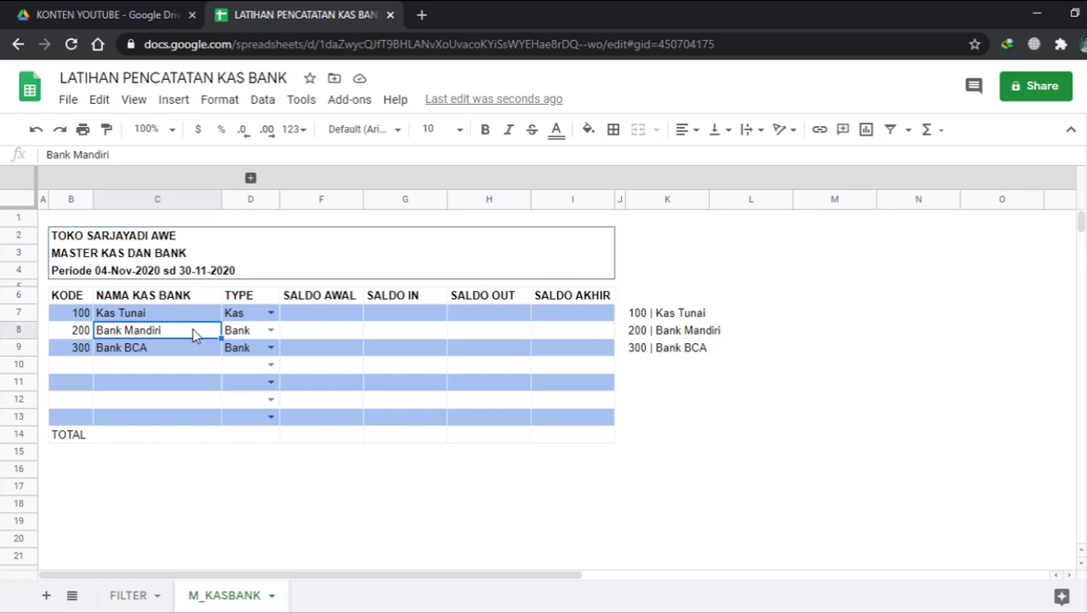